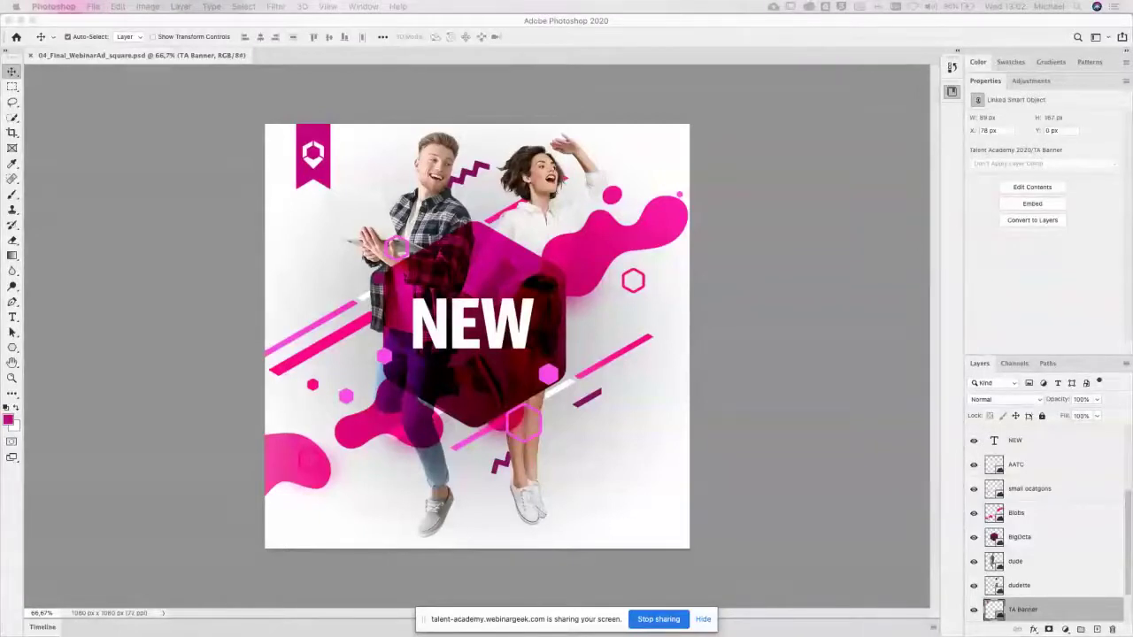
# Step: Switch to Finder and preview the Desktop video 04_Final_WebinarAd_square.mp4, closing the preview when done
pyautogui.press('super+Tab')
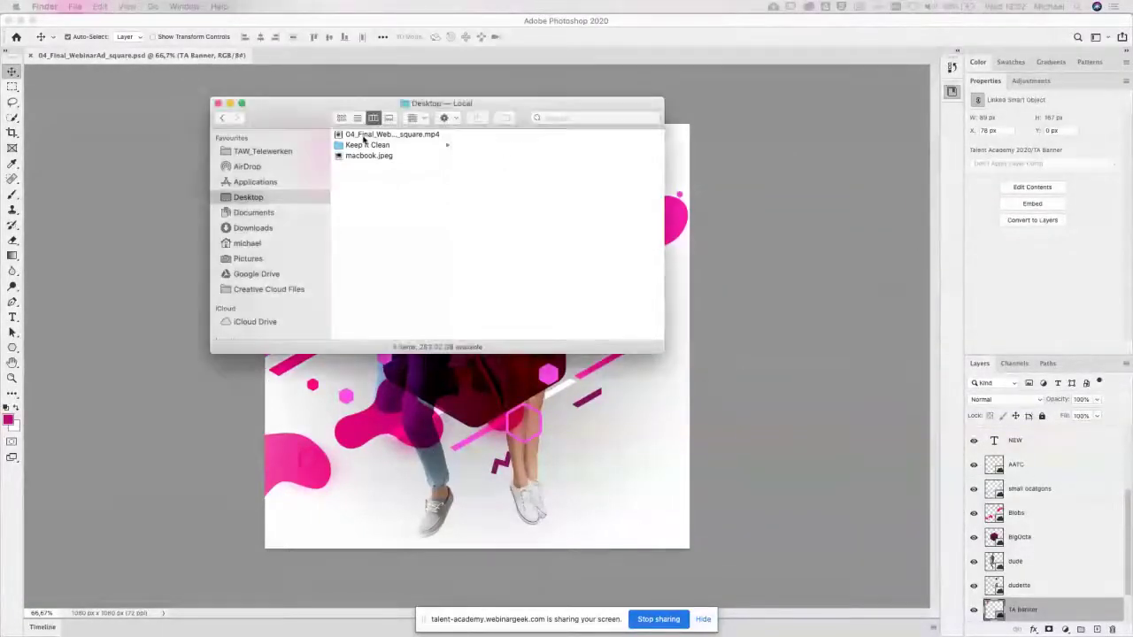
pyautogui.click(372, 135)
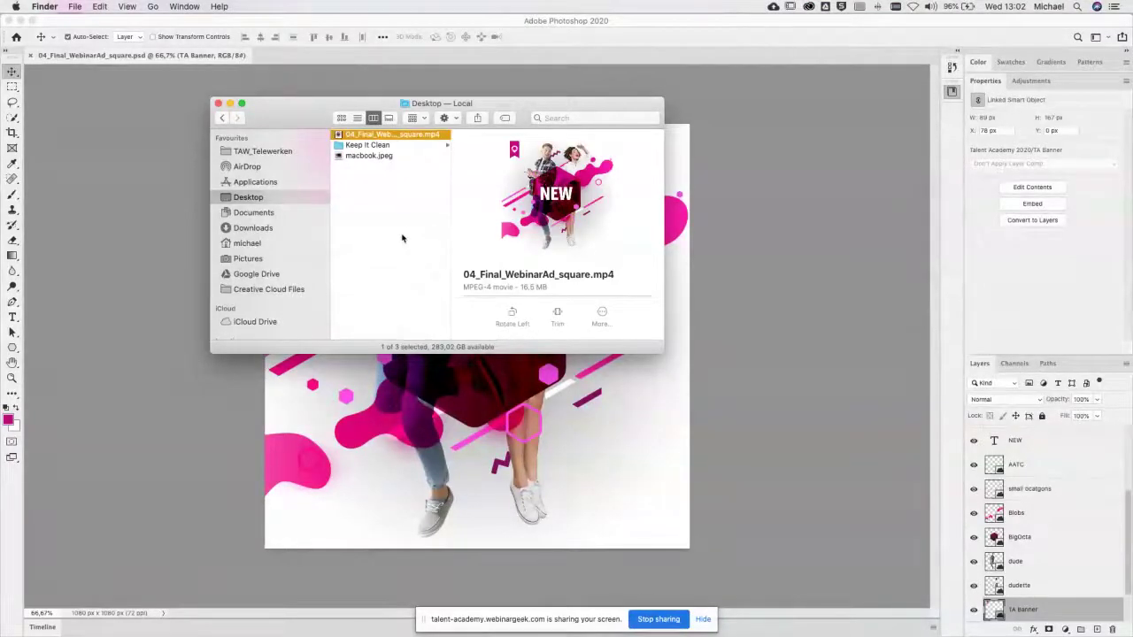
pyautogui.press('space')
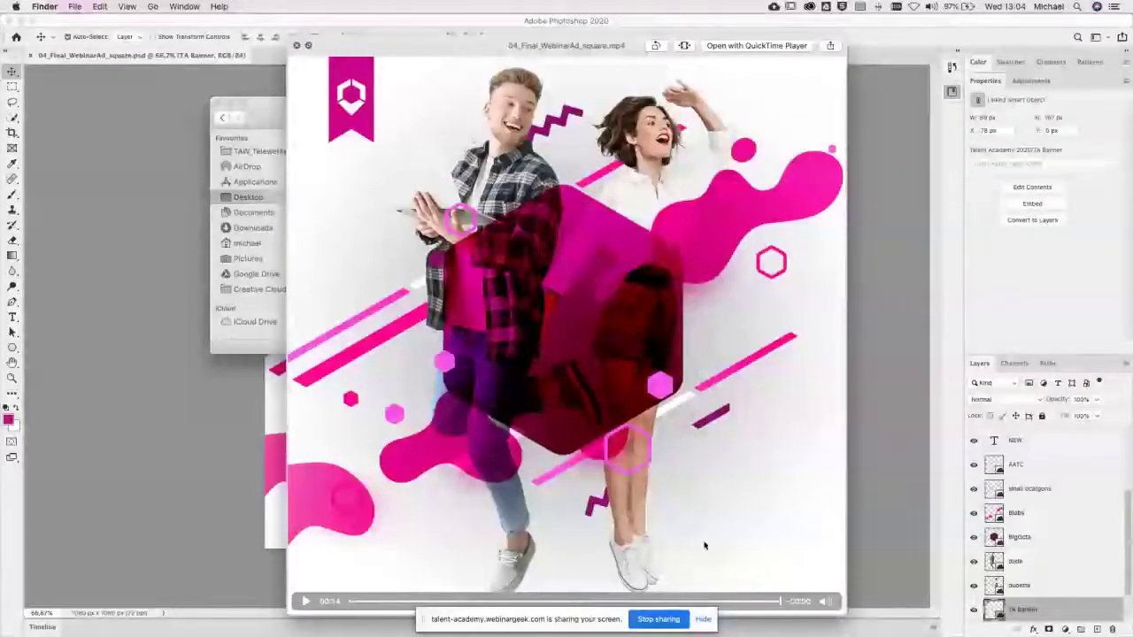
pyautogui.click(703, 623)
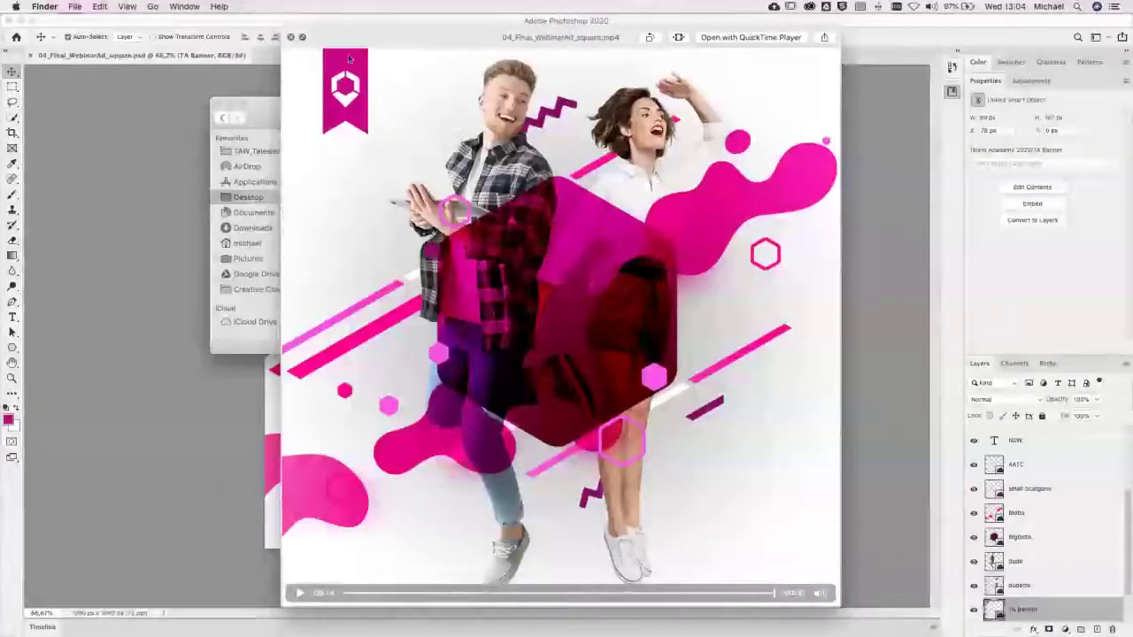
pyautogui.moveTo(364, 40); pyautogui.dragTo(345, 42)
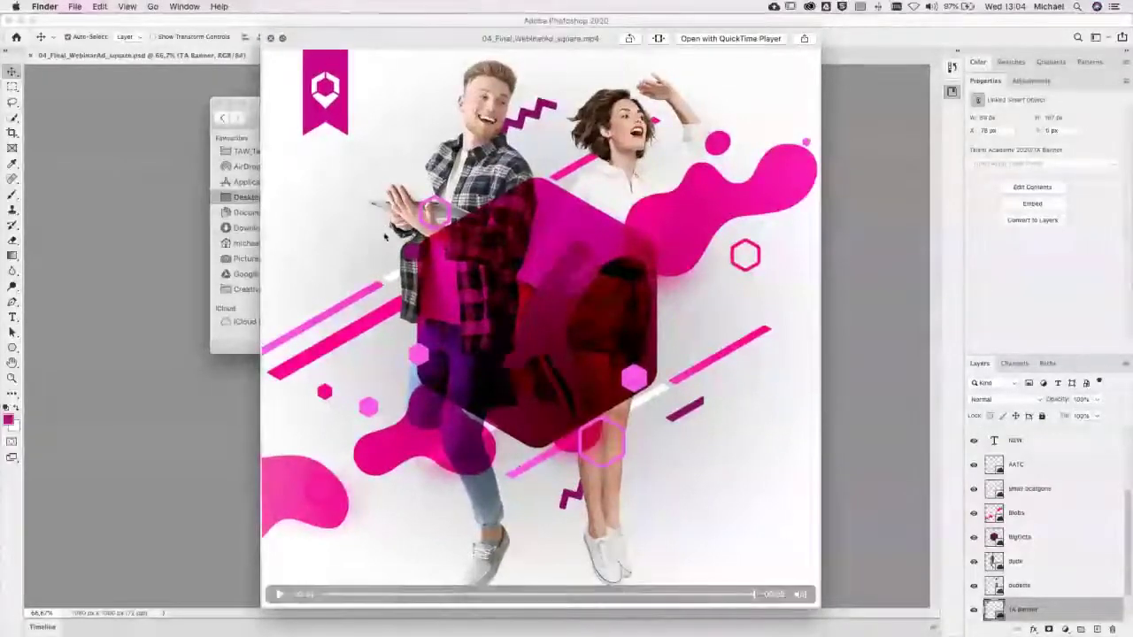
pyautogui.click(271, 39)
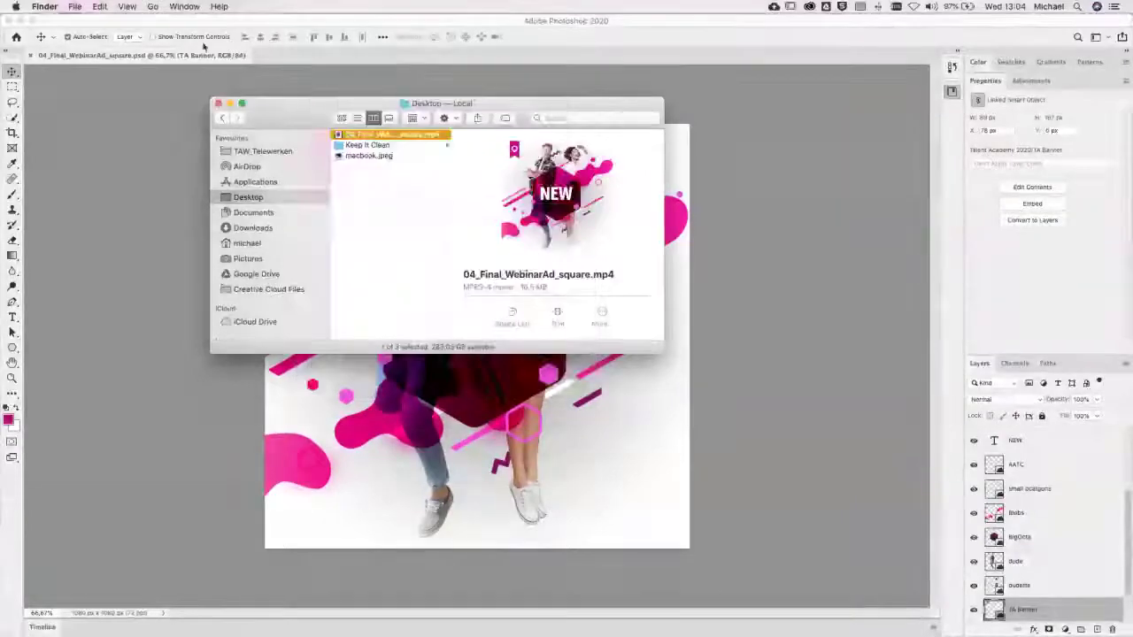
# Step: Return to Photoshop, close 04_Final_WebinarAd_square.psd and open the setup for a new document
pyautogui.click(212, 409)
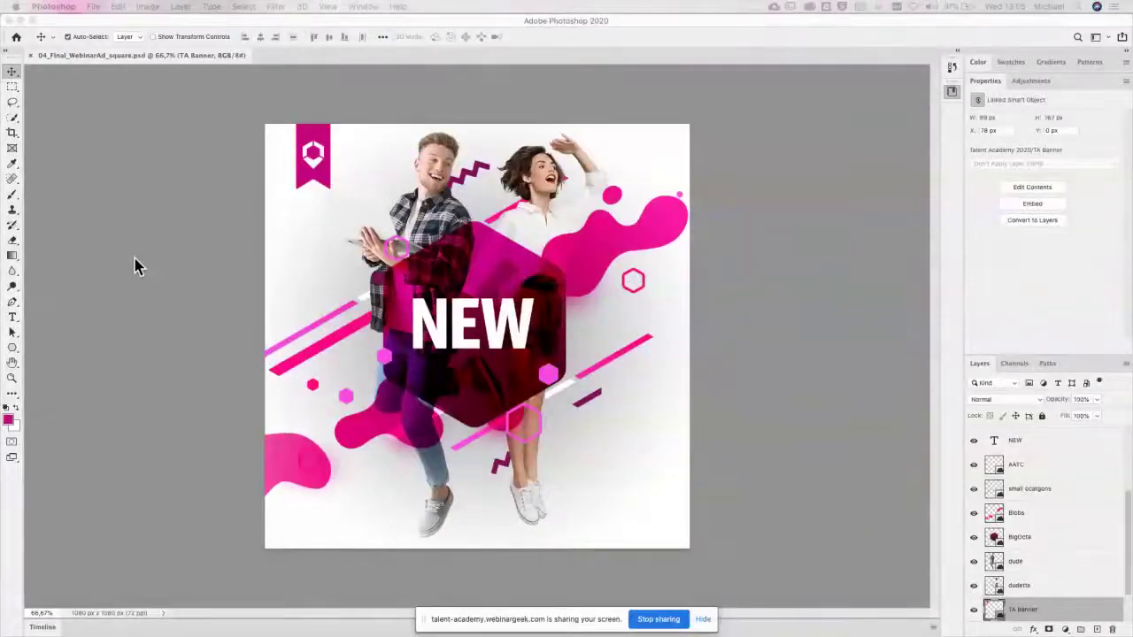
pyautogui.click(136, 263)
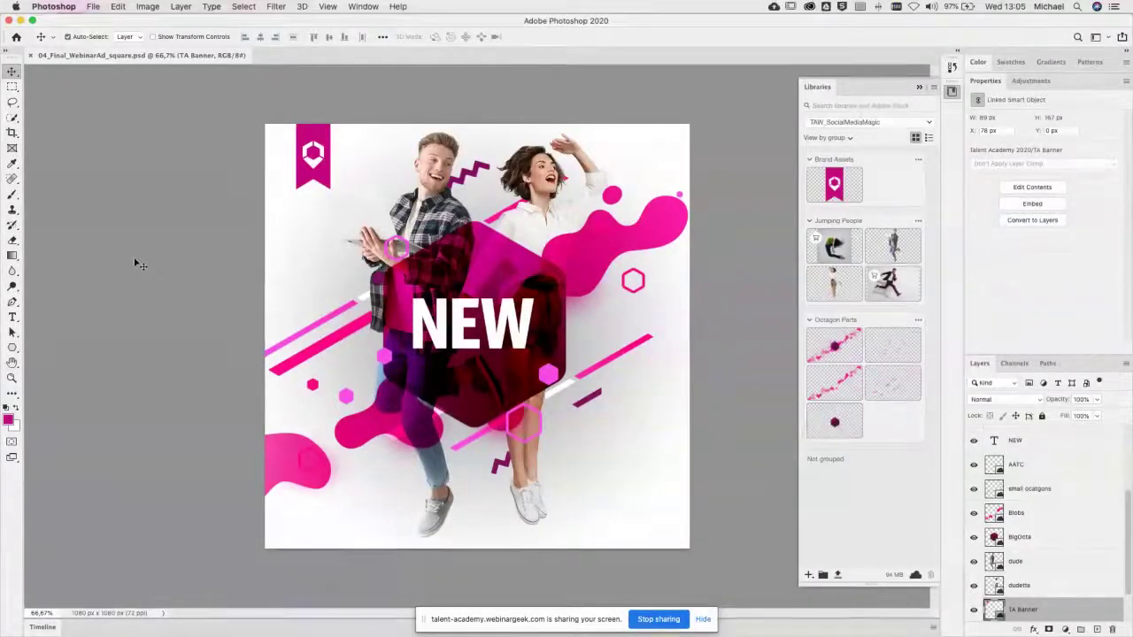
pyautogui.click(30, 55)
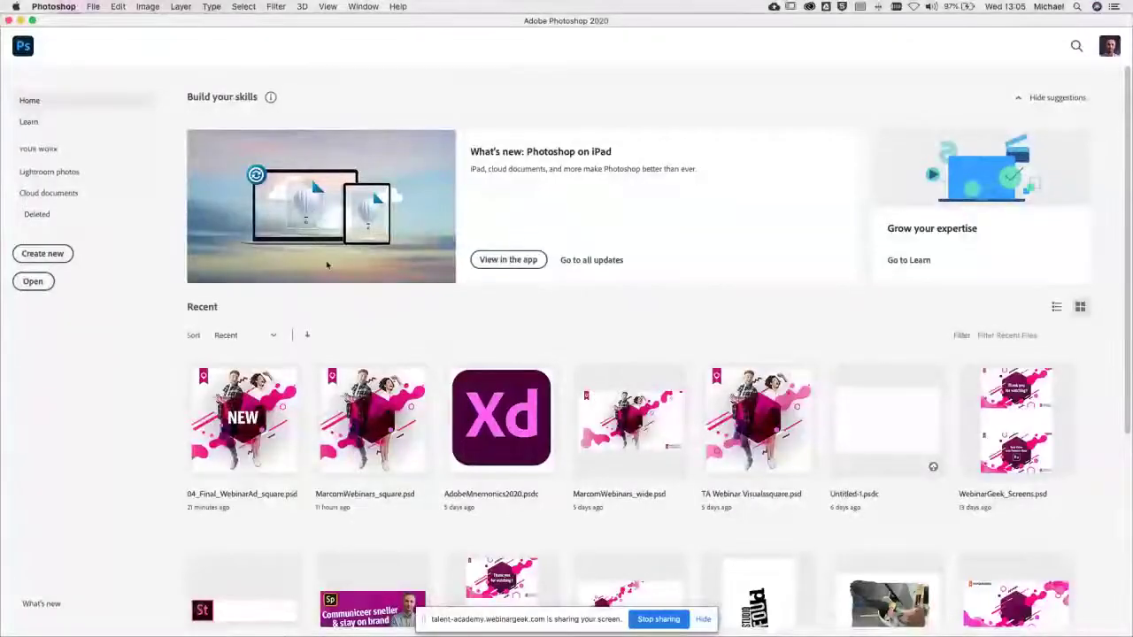
pyautogui.press('super+n')
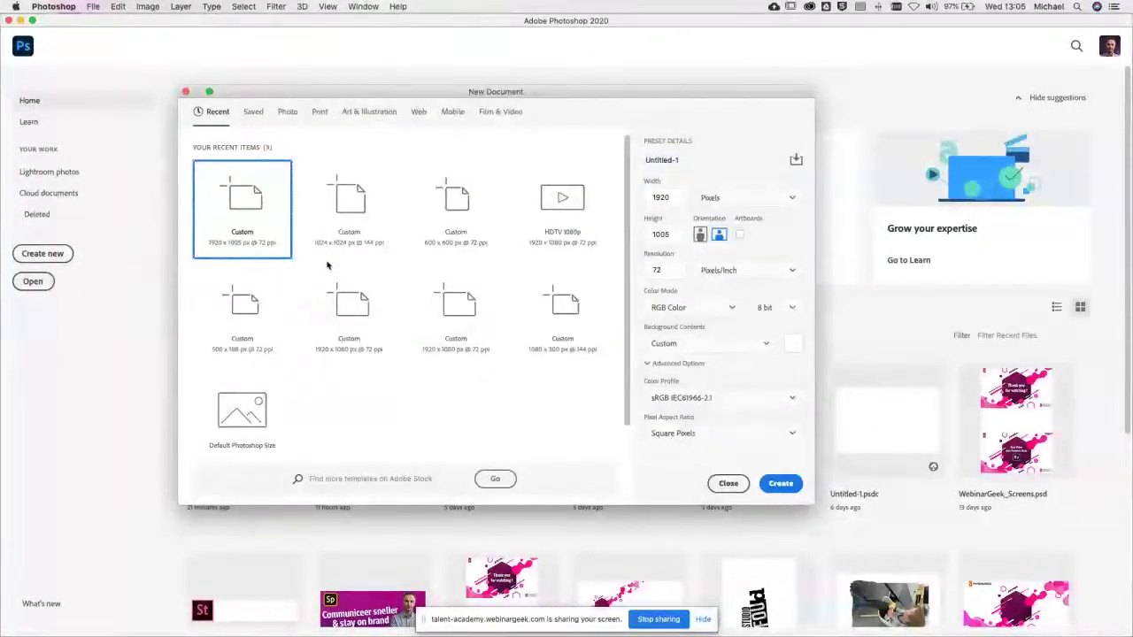
pyautogui.moveTo(550, 94); pyautogui.dragTo(510, 93)
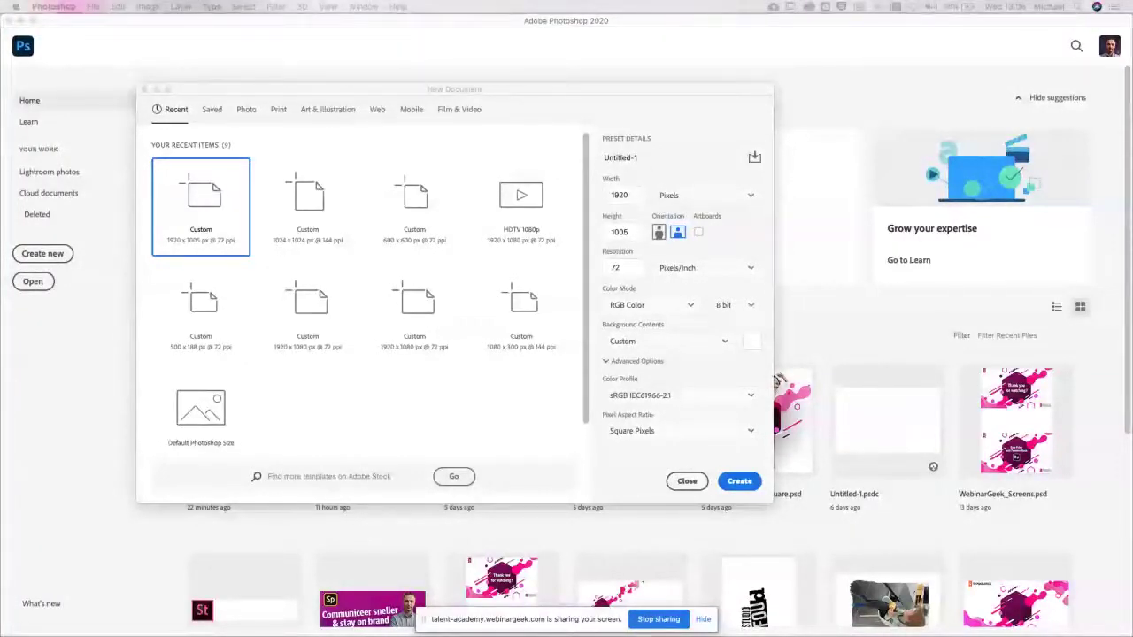
# Step: Switch to Chrome and read the Snappa article section on the correct Facebook event photo size
pyautogui.press('super+Tab')
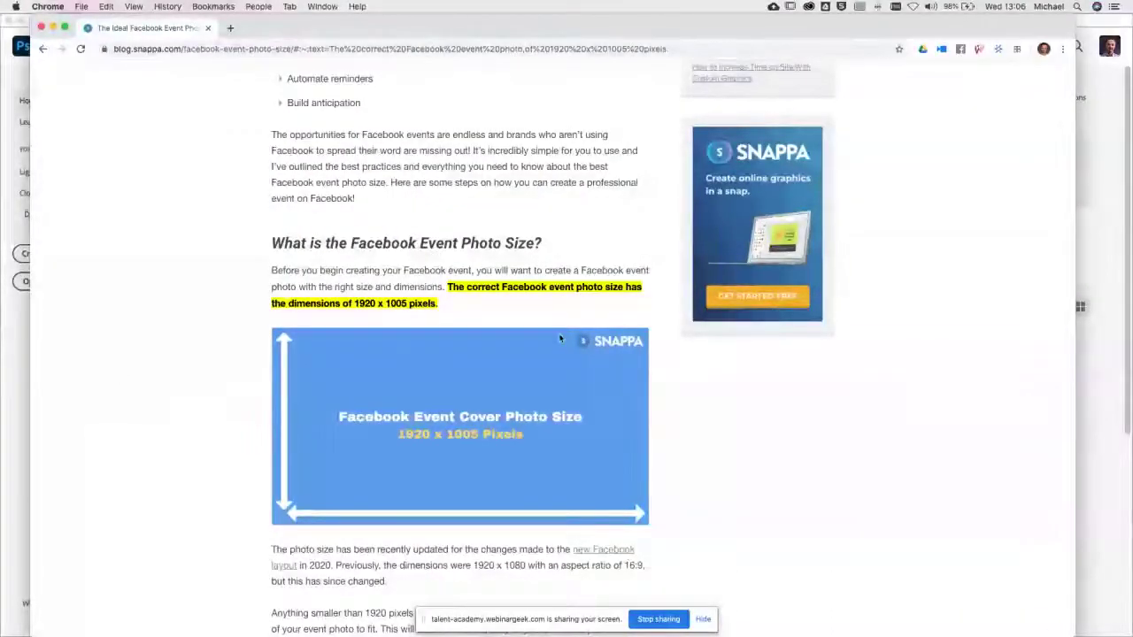
pyautogui.scroll(5, 504, 219)
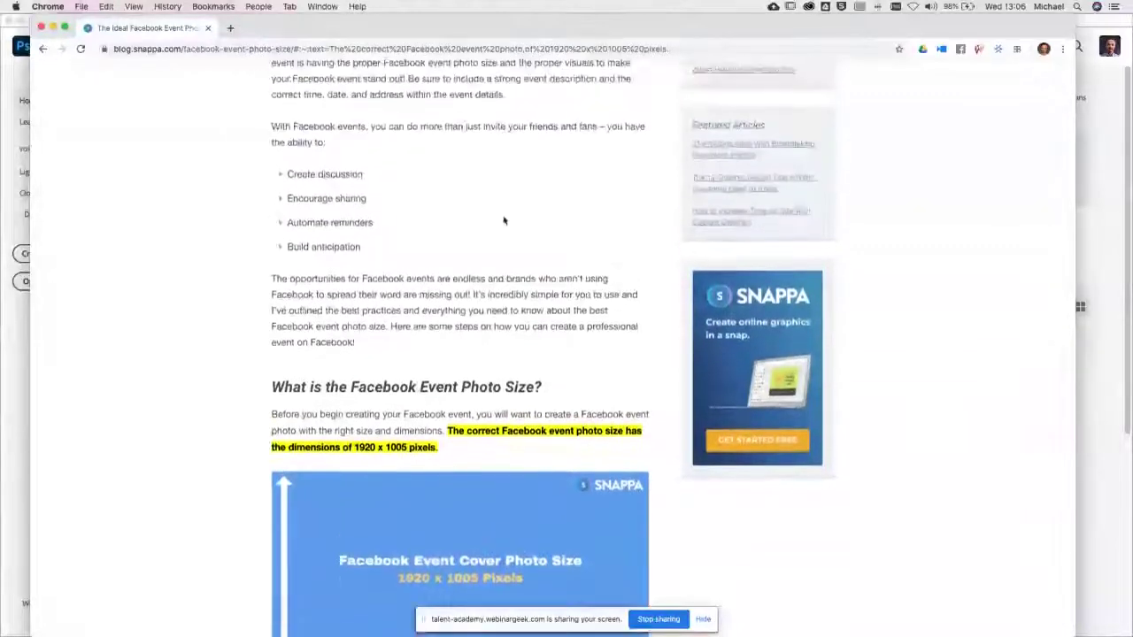
pyautogui.scroll(2, 503, 219)
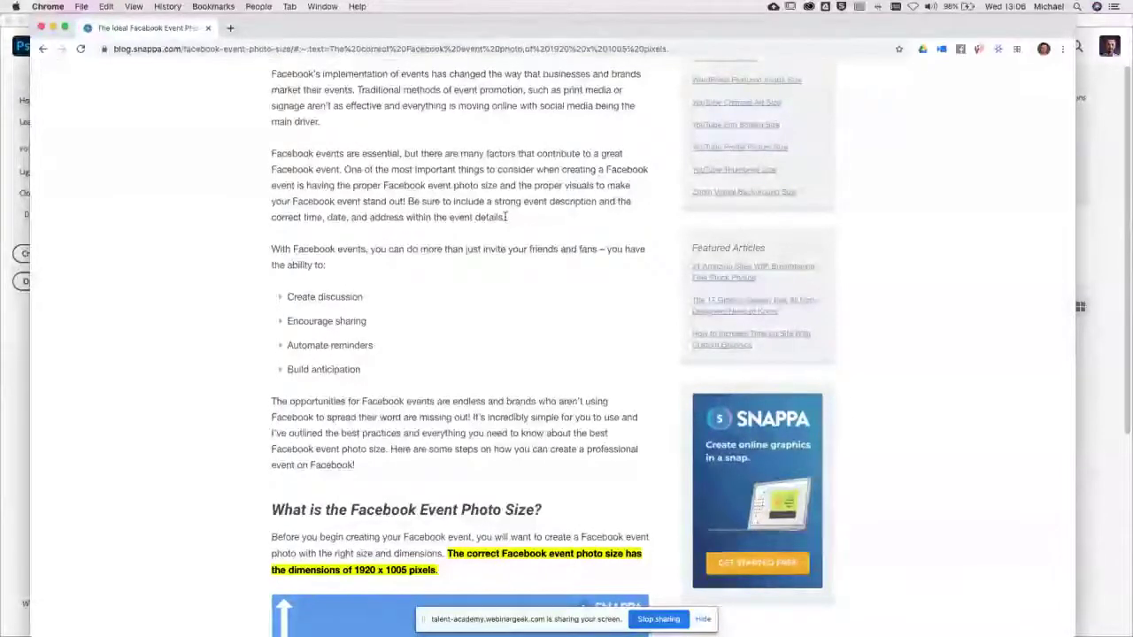
pyautogui.scroll(-3, 501, 221)
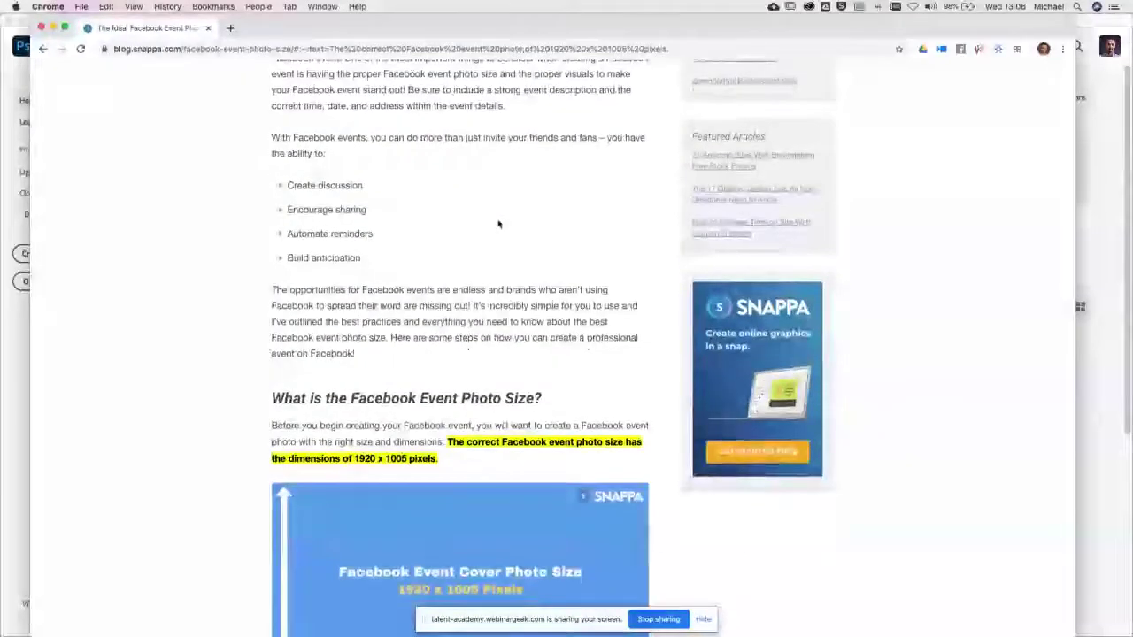
pyautogui.scroll(-4, 498, 223)
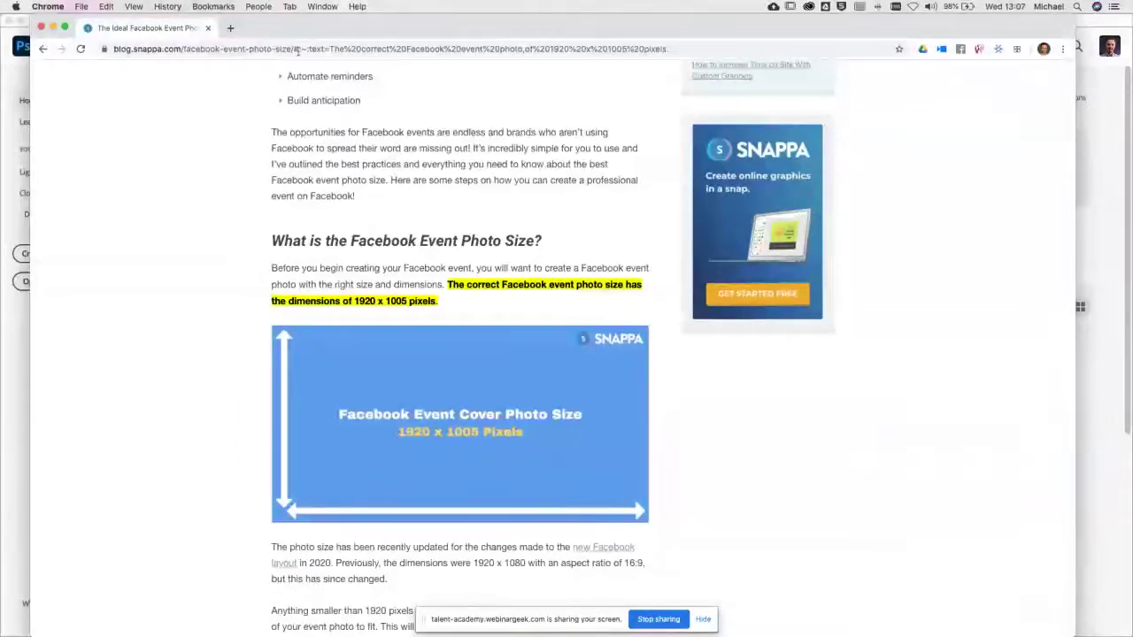
# Step: Search Google in a new tab for "social media cheat sheet" and examine the 2020 cheat sheet among the image results
pyautogui.click(230, 29)
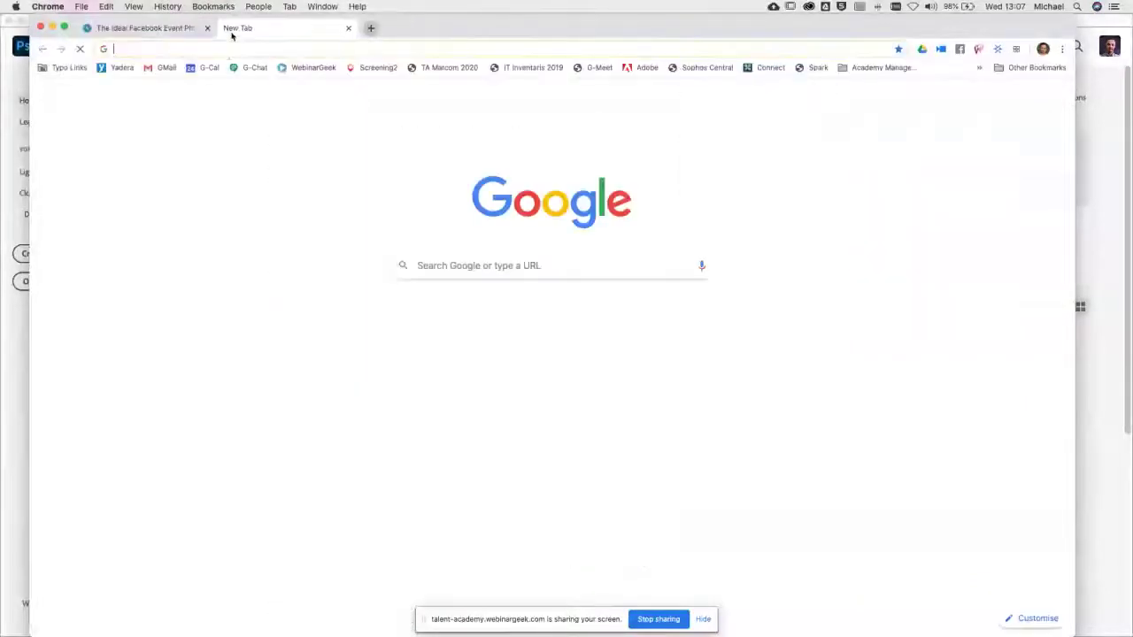
pyautogui.click(440, 268)
pyautogui.write('soci')
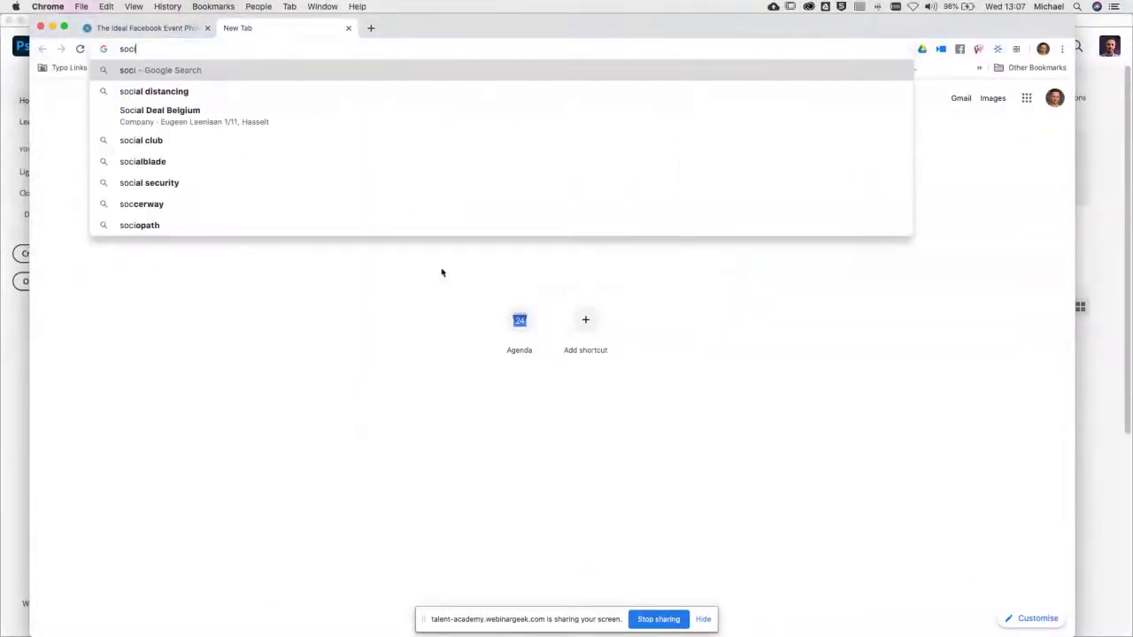
pyautogui.write('al media')
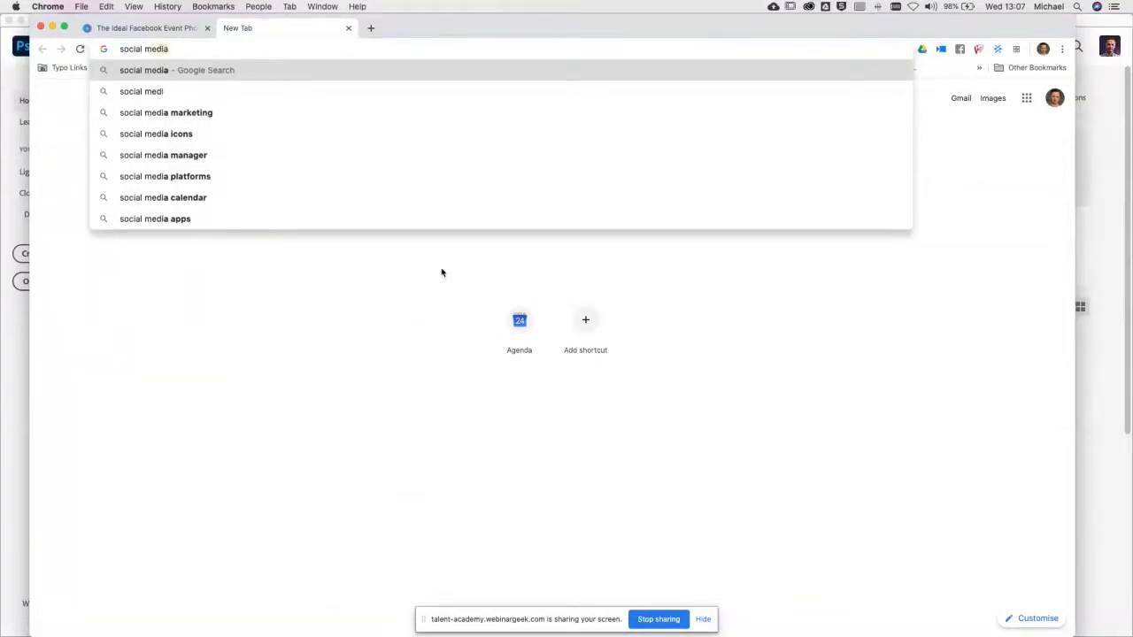
pyautogui.write(' cheat sheet')
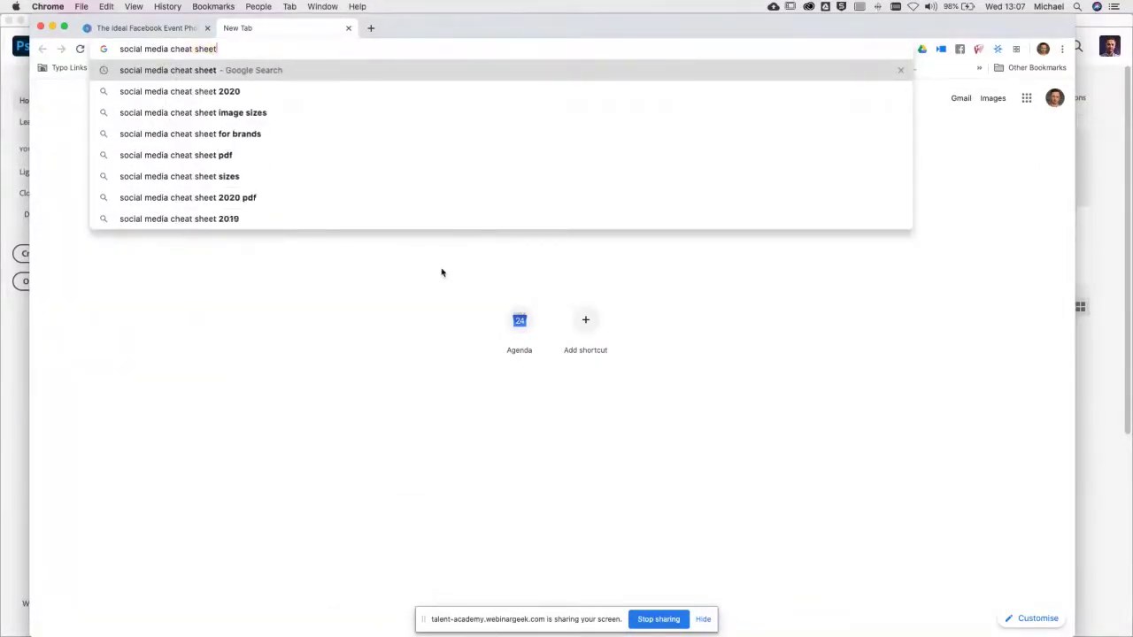
pyautogui.press('Return')
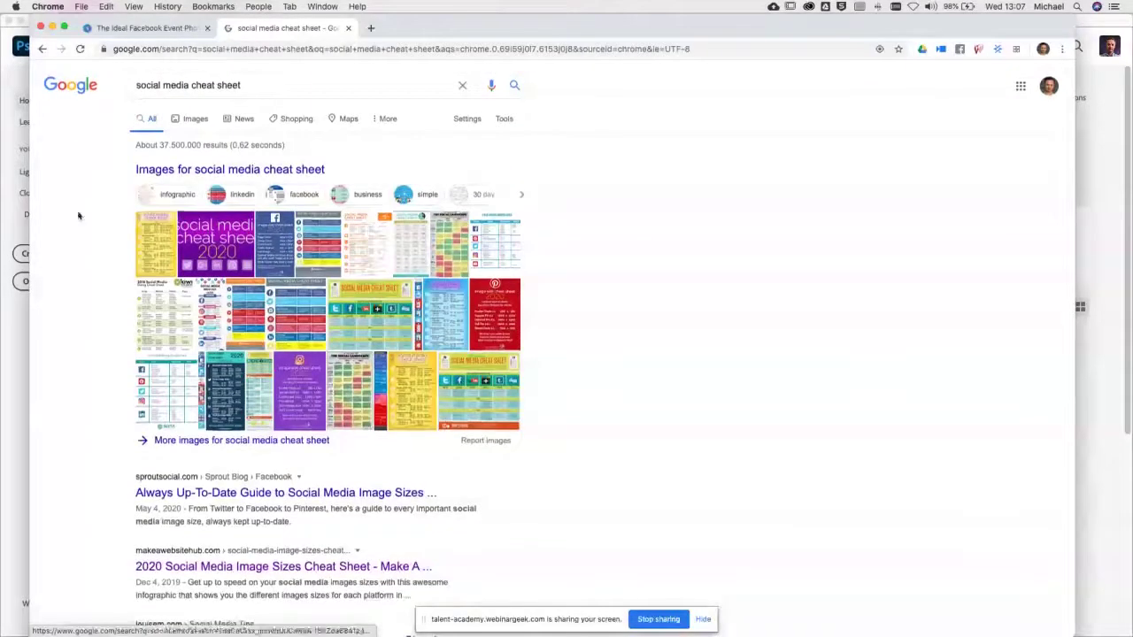
pyautogui.click(212, 227)
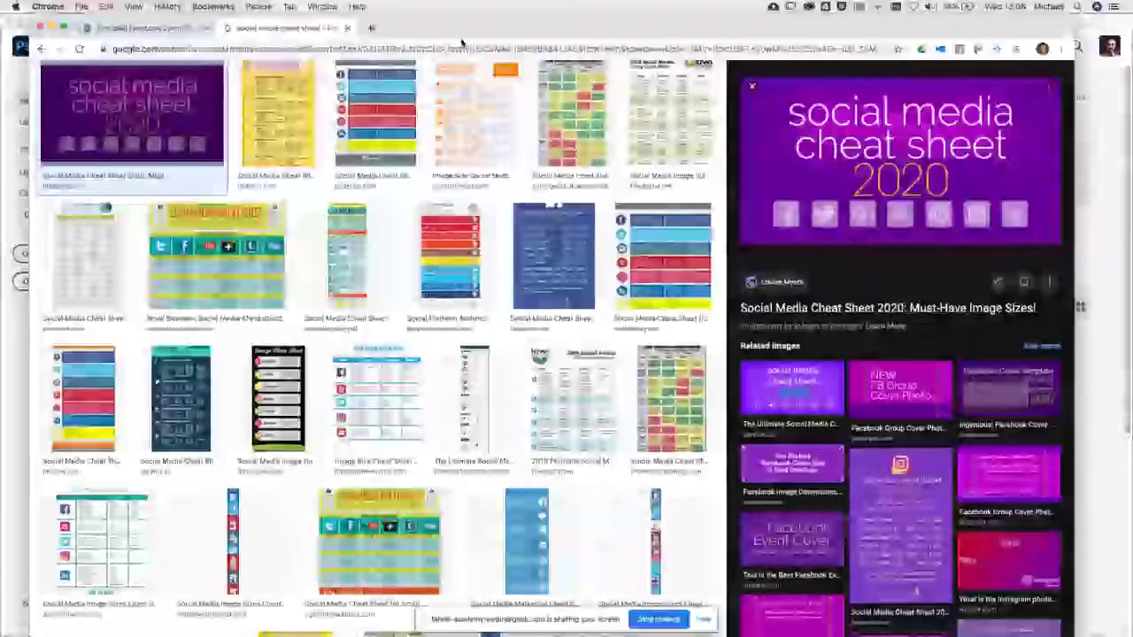
pyautogui.scroll(3, 405, 235)
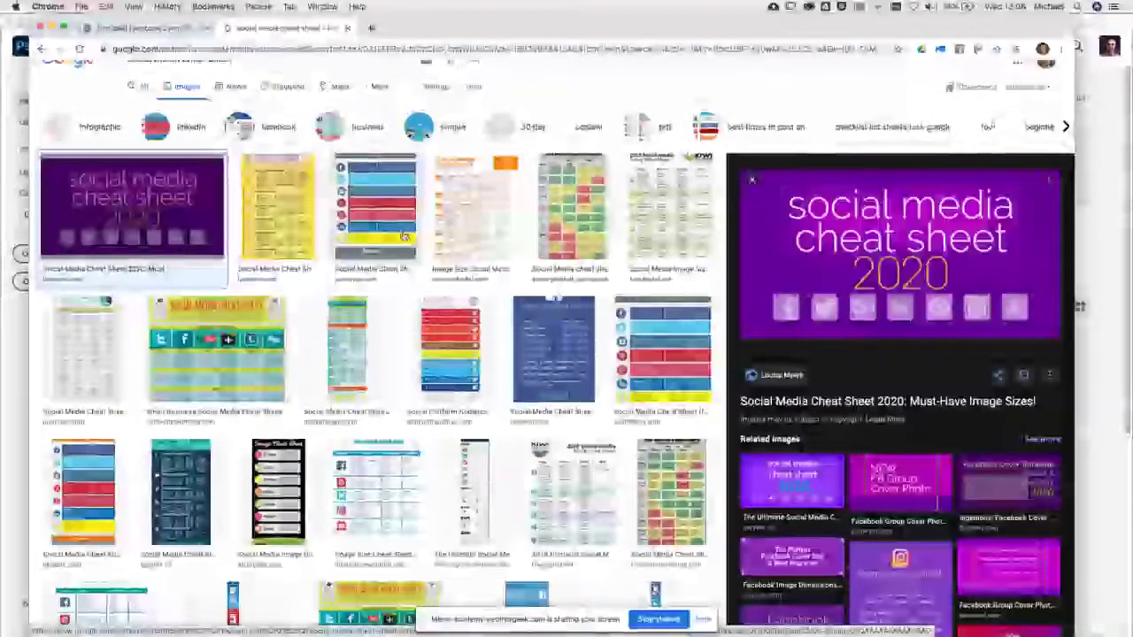
# Step: Open spark.adobe.com/sp/ in a new tab and start a custom size graphic project
pyautogui.click(372, 27)
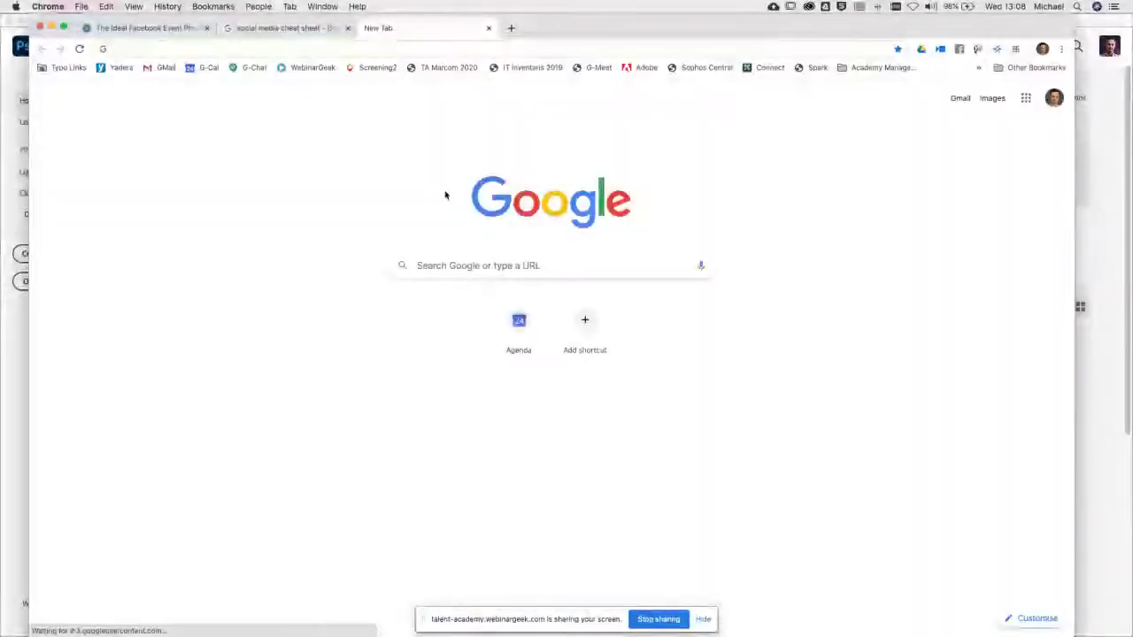
pyautogui.write('spark.adobe.com/sp/')
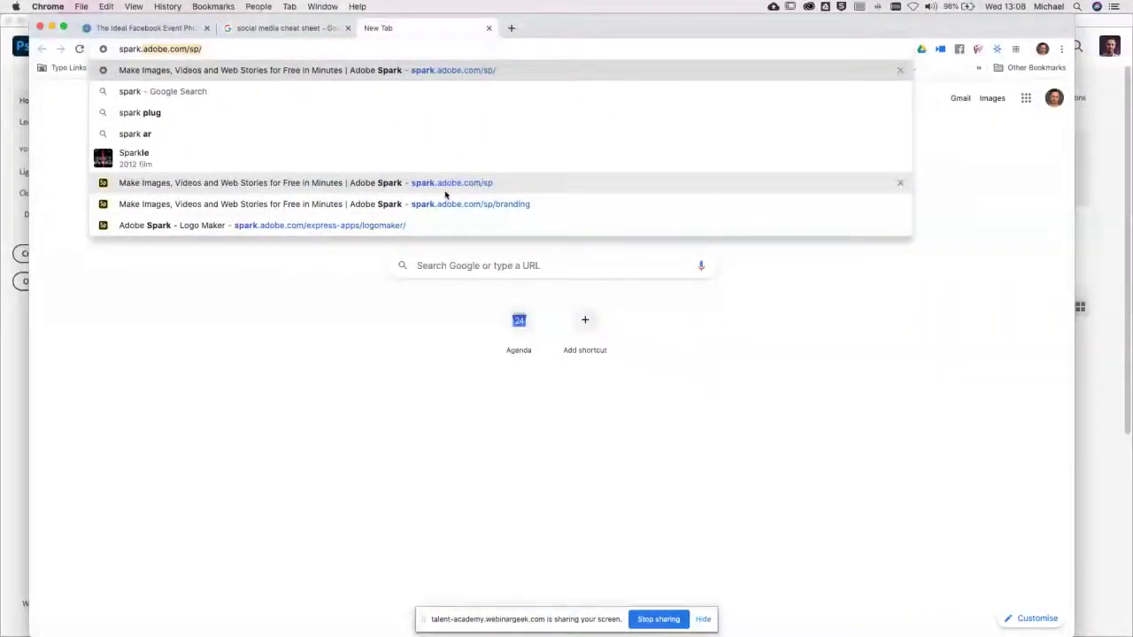
pyautogui.press('Return')
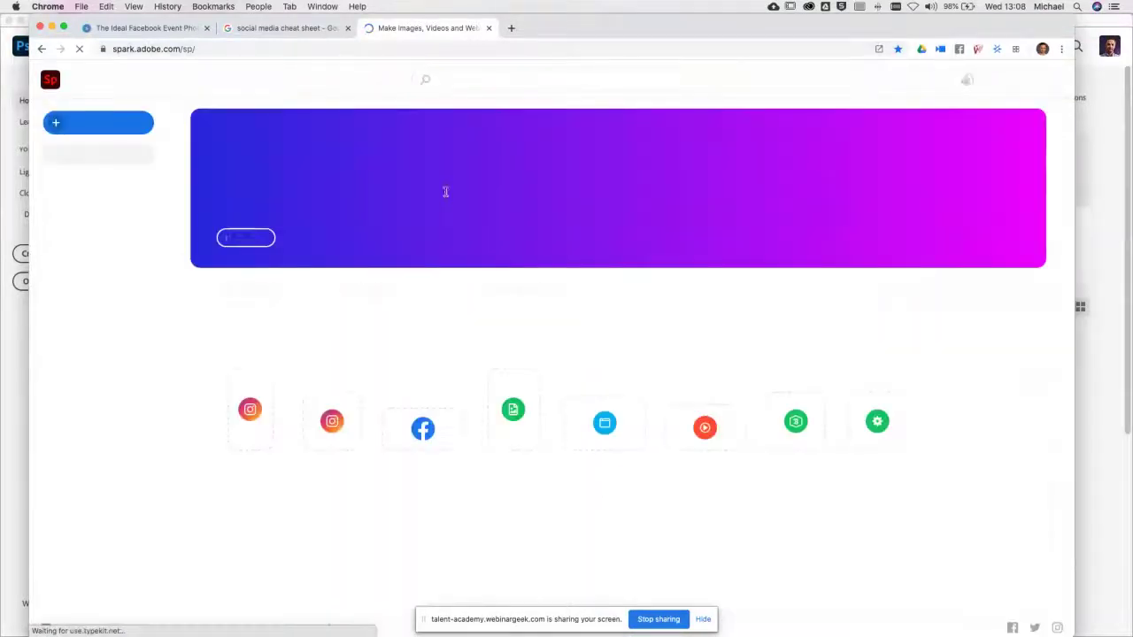
pyautogui.click(106, 123)
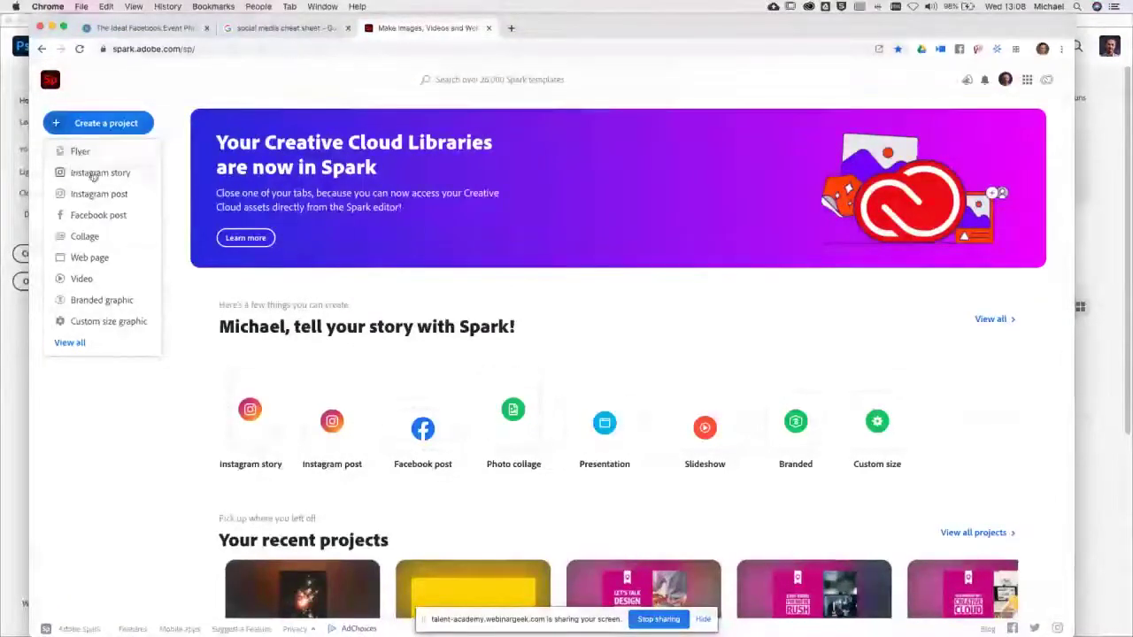
pyautogui.click(105, 322)
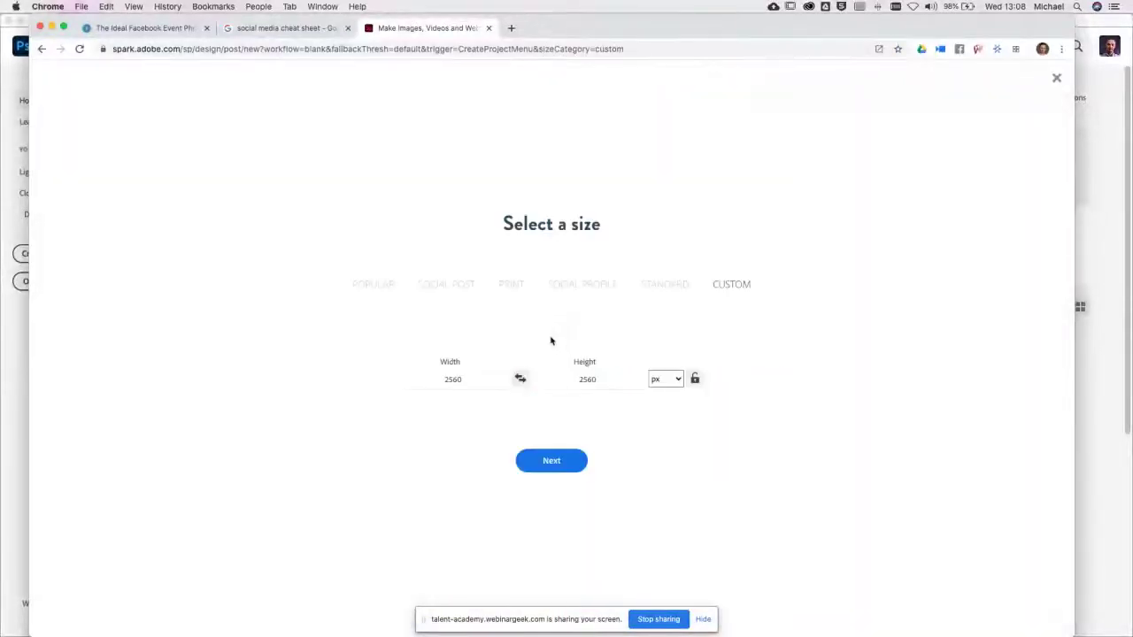
# Step: Examine Adobe Spark's preset sizes for social posts, popular formats and social profiles
pyautogui.click(437, 285)
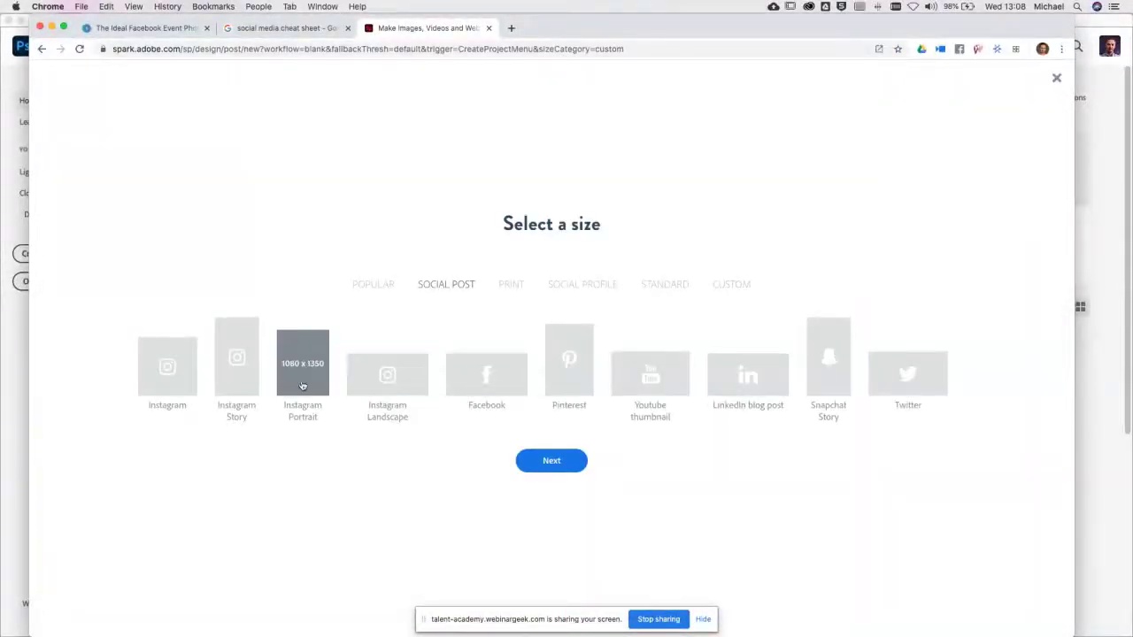
pyautogui.click(368, 286)
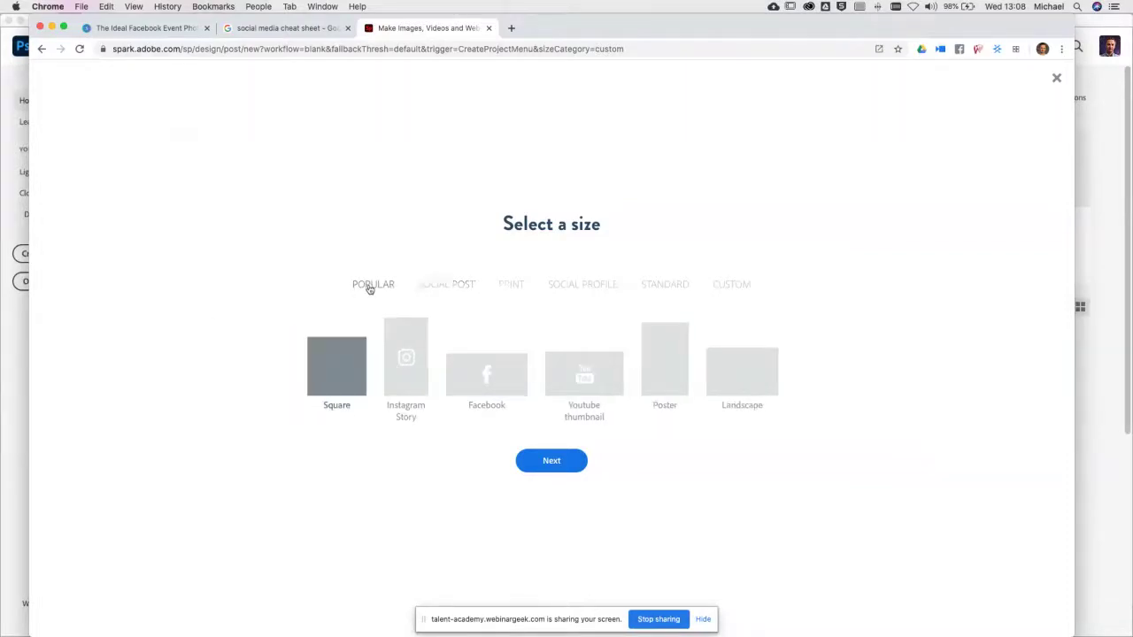
pyautogui.click(451, 288)
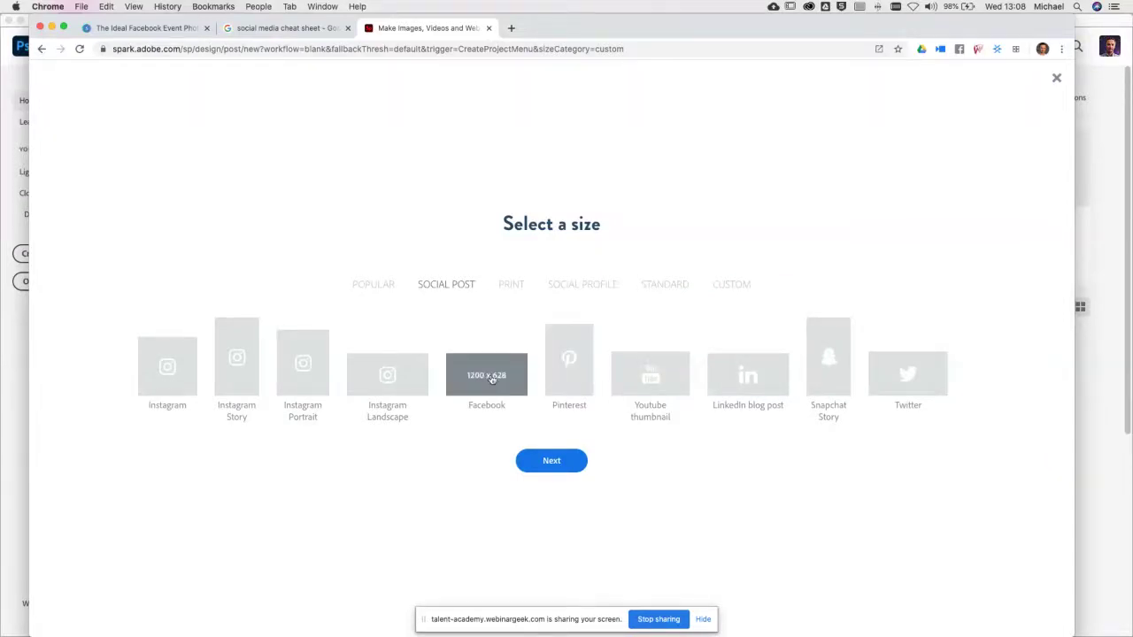
pyautogui.click(571, 286)
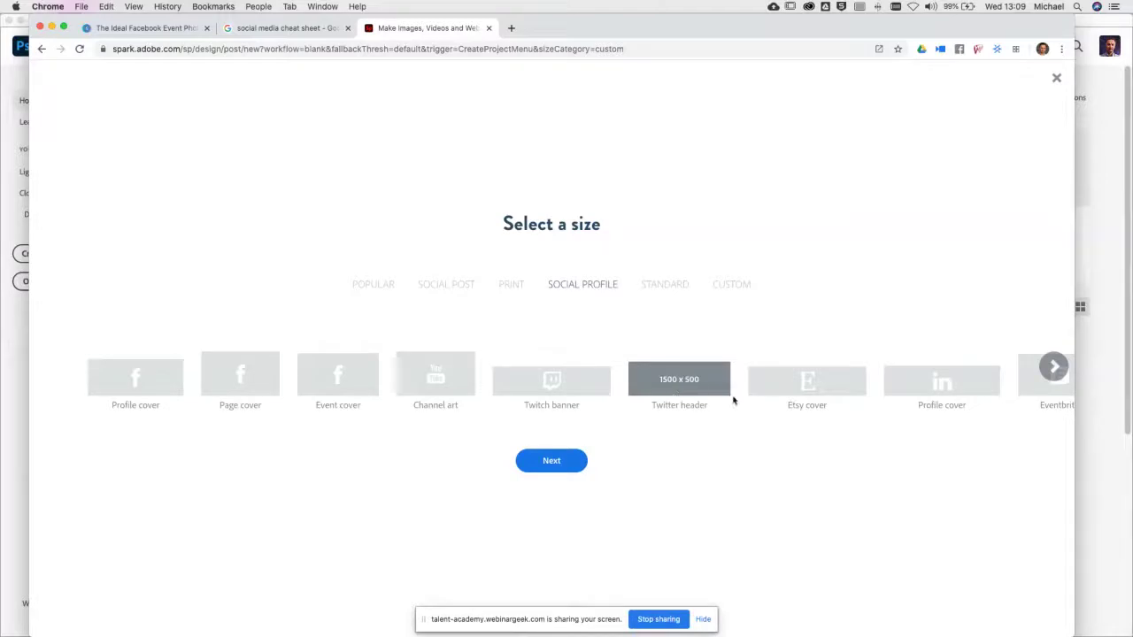
# Step: Revisit the cheat sheet results and the Facebook event photo size article, and switch back to Photoshop's new document setup
pyautogui.click(282, 29)
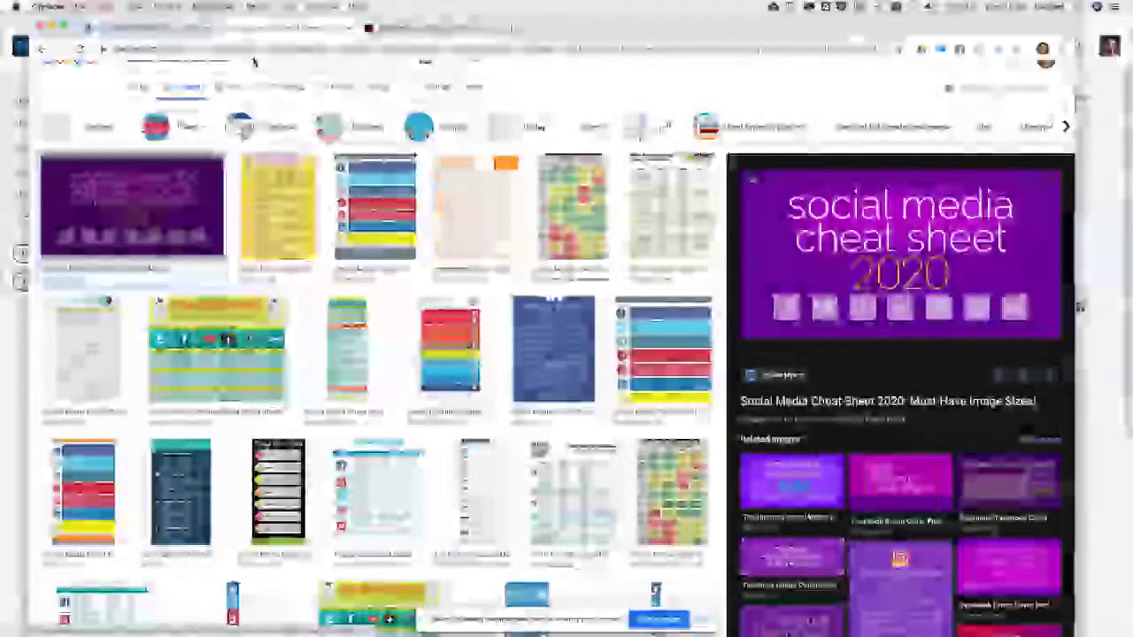
pyautogui.click(150, 33)
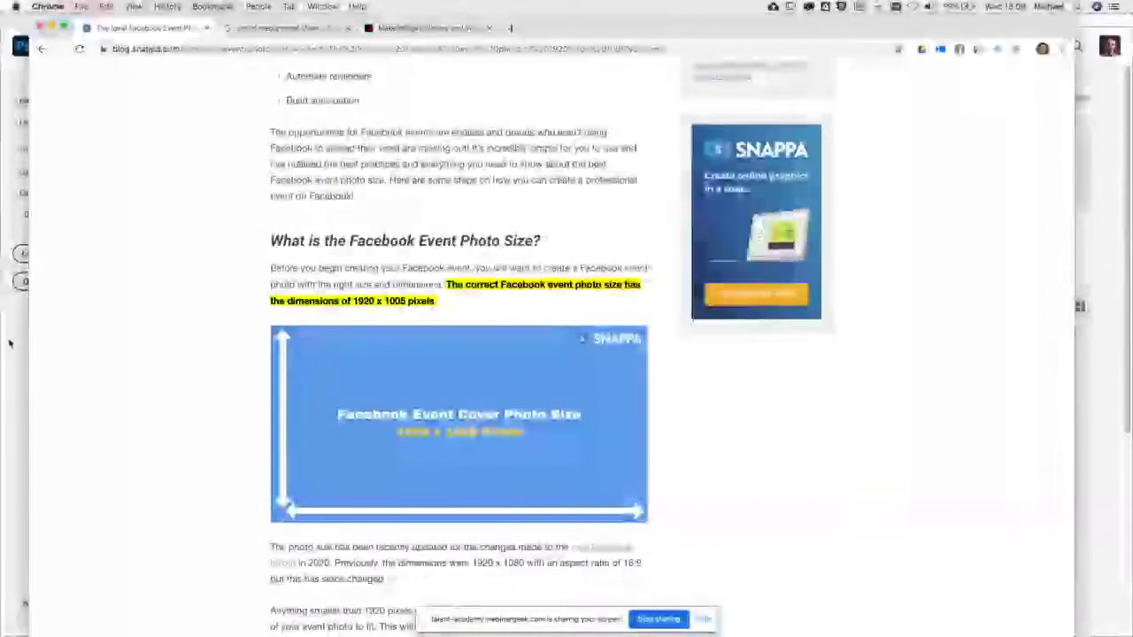
pyautogui.press('super+Tab')
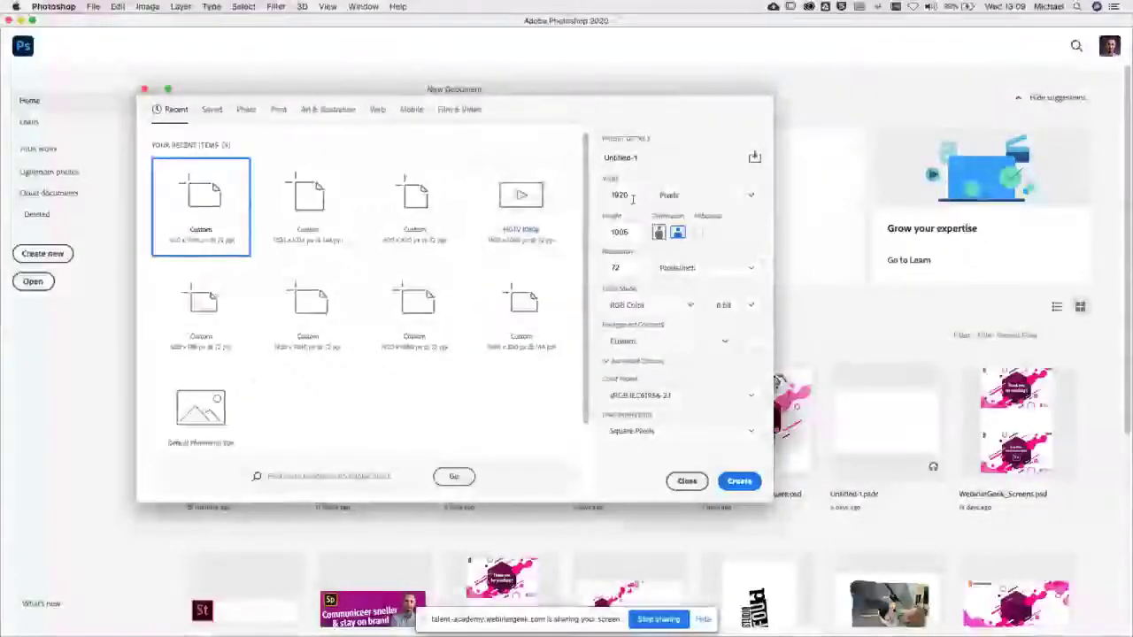
# Step: Set the new document to 1920 x 1005 pixels with a resolution of 72 pixels/inch
pyautogui.doubleClick(619, 232)
pyautogui.write('1005')
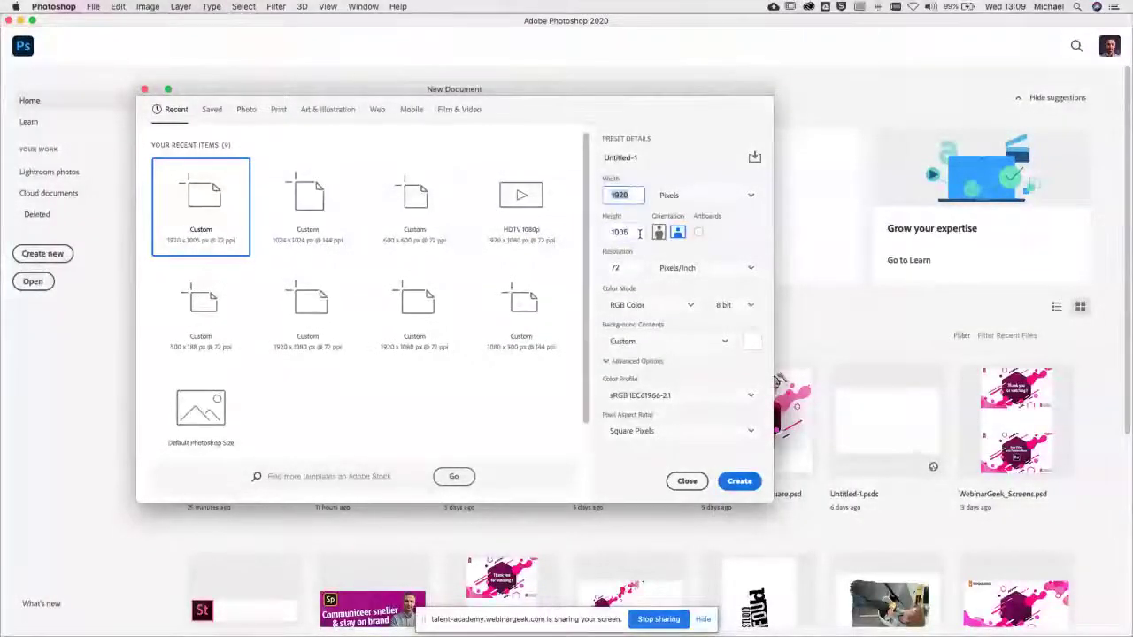
pyautogui.moveTo(582, 95); pyautogui.dragTo(634, 107)
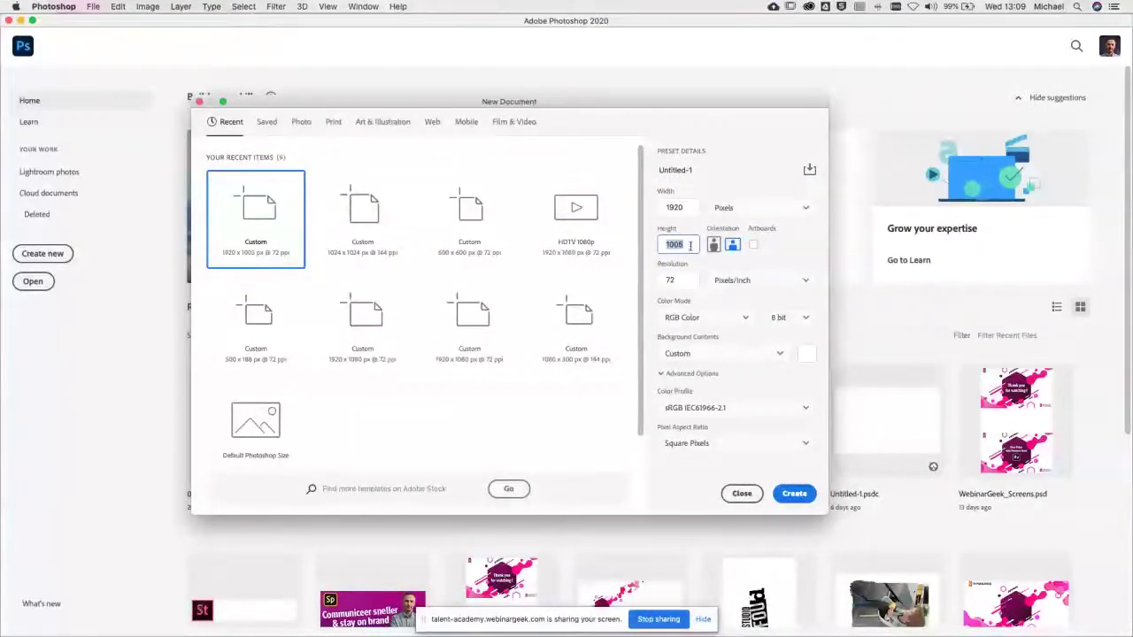
pyautogui.click(690, 207)
pyautogui.click(680, 244)
pyautogui.click(680, 280)
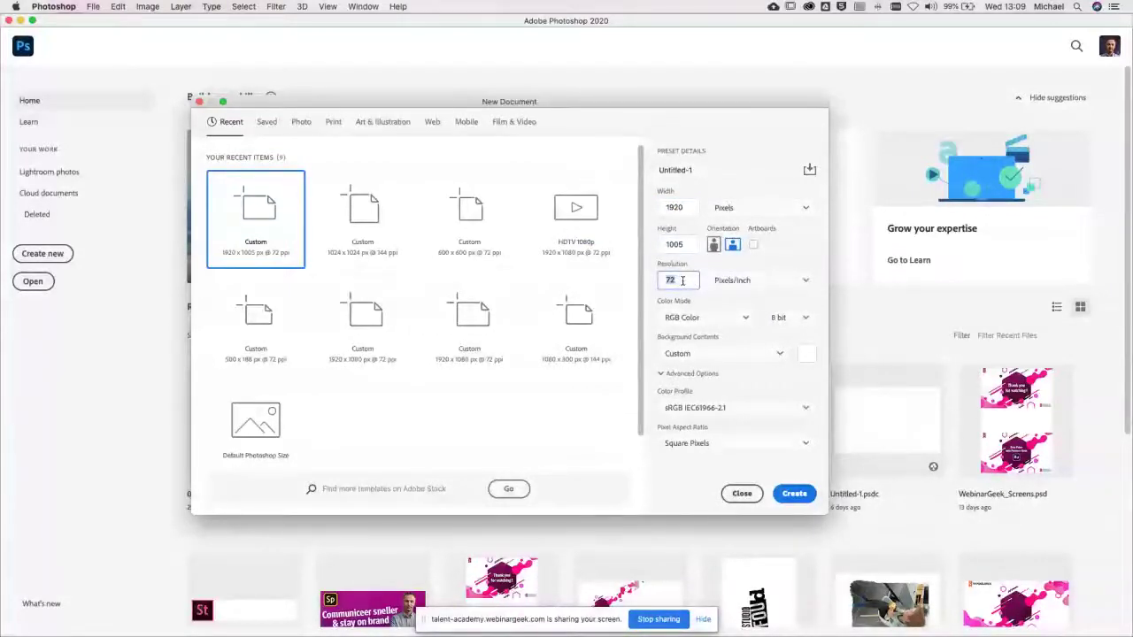
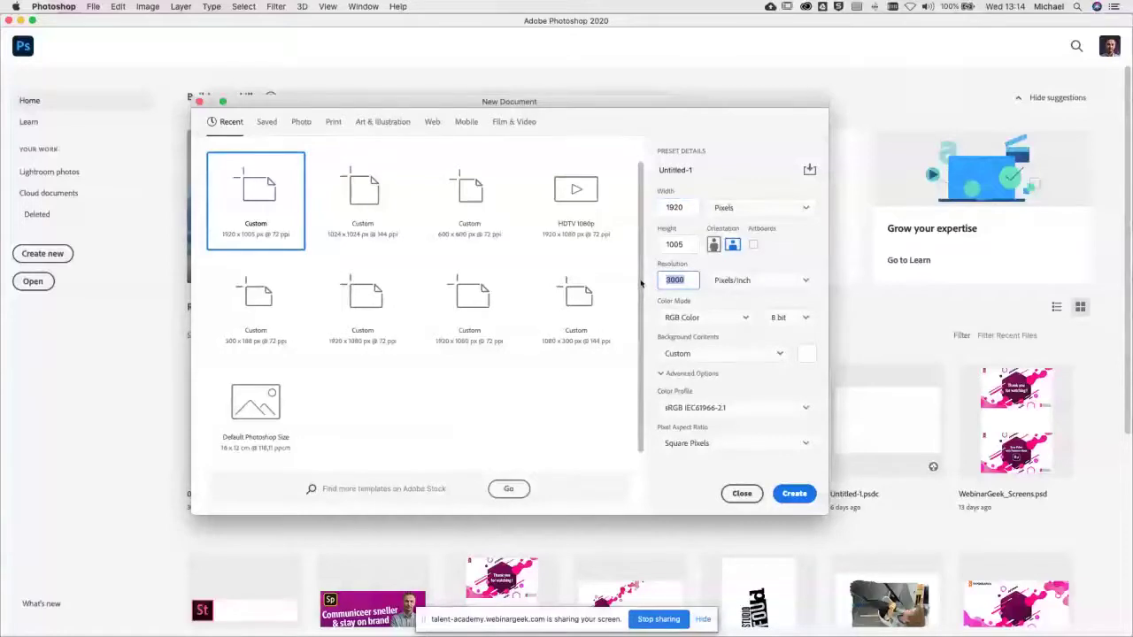
pyautogui.press('Tab')
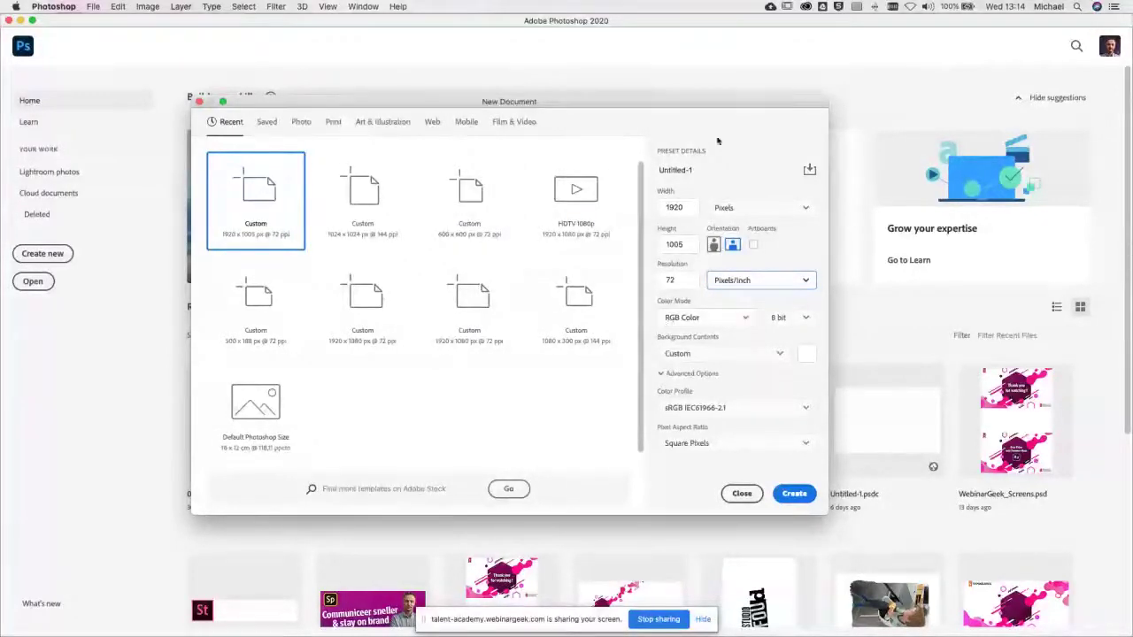
# Step: Set the colour profile to Don't Color Manage and create the document
pyautogui.moveTo(681, 115); pyautogui.dragTo(642, 113)
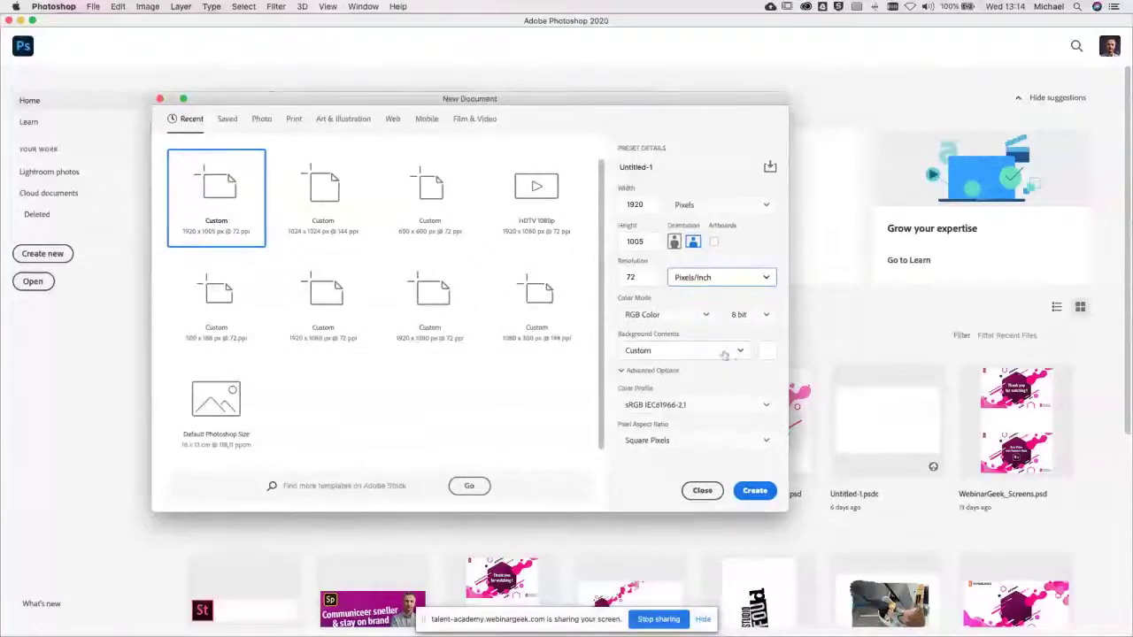
pyautogui.click(660, 405)
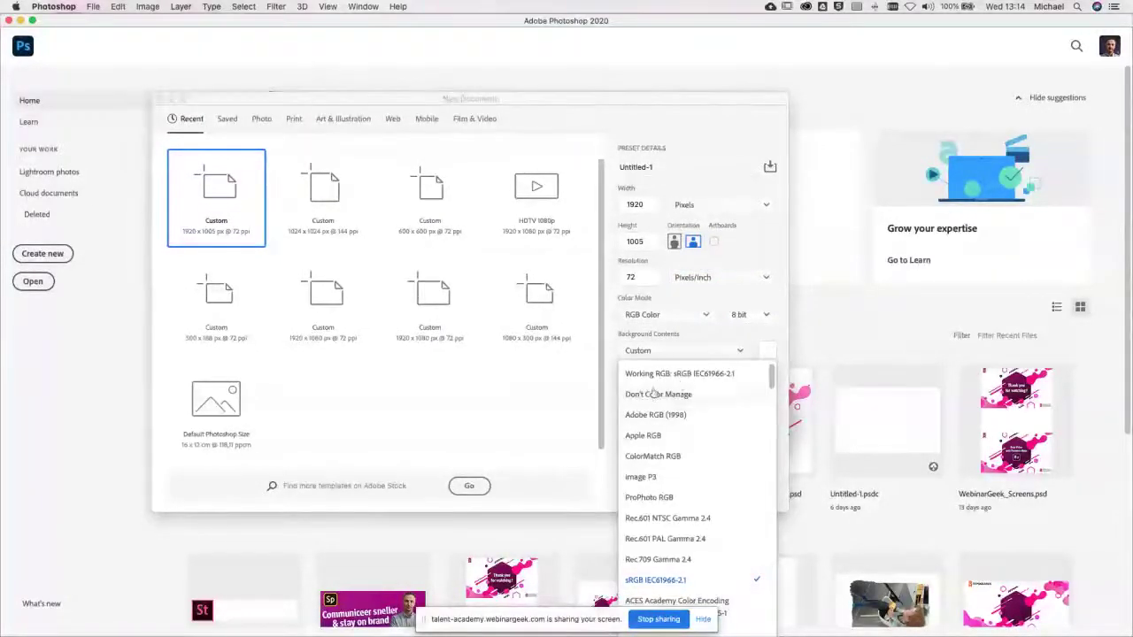
pyautogui.click(655, 394)
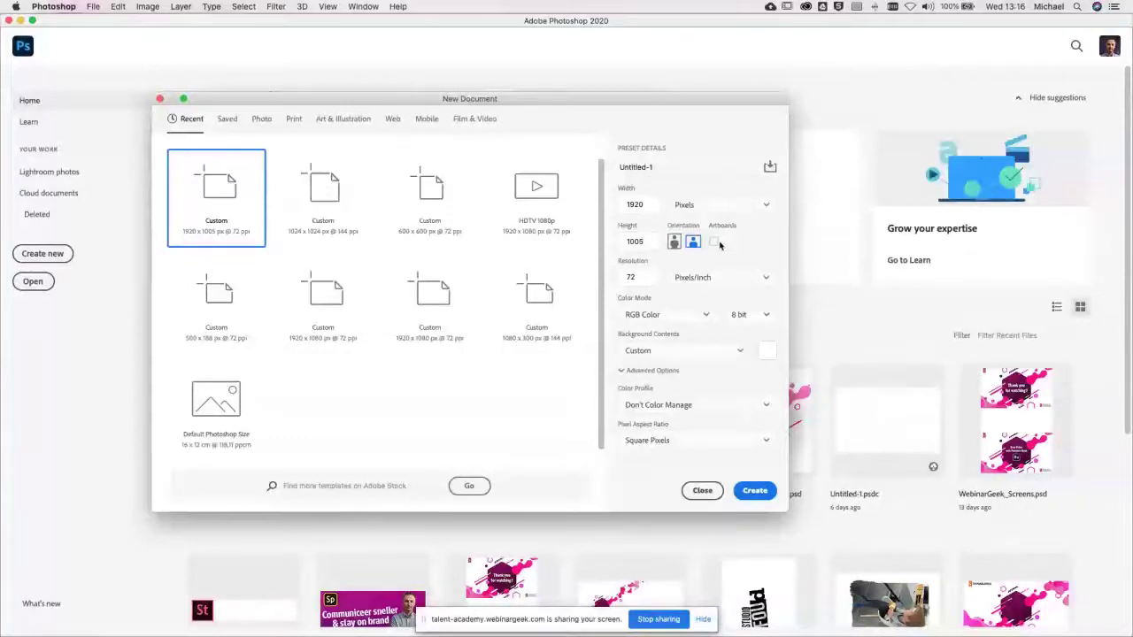
pyautogui.click(755, 493)
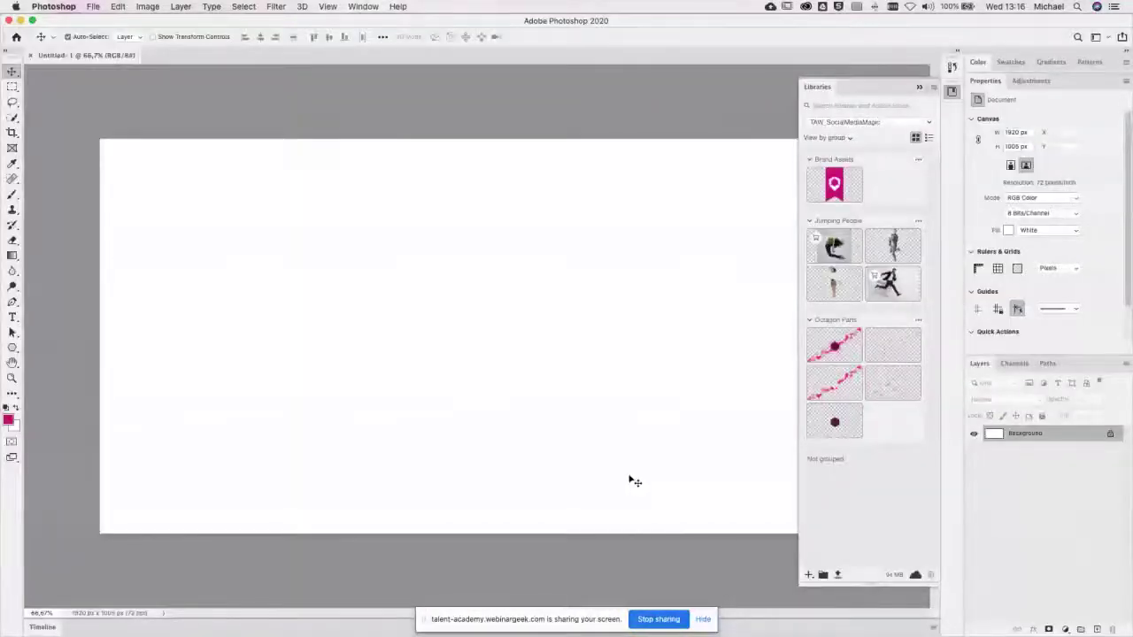
# Step: Reset the workspace layout so the Libraries are docked beside the colour, properties and layers area, and fit the blank canvas in view
pyautogui.click(1097, 37)
pyautogui.click(1071, 65)
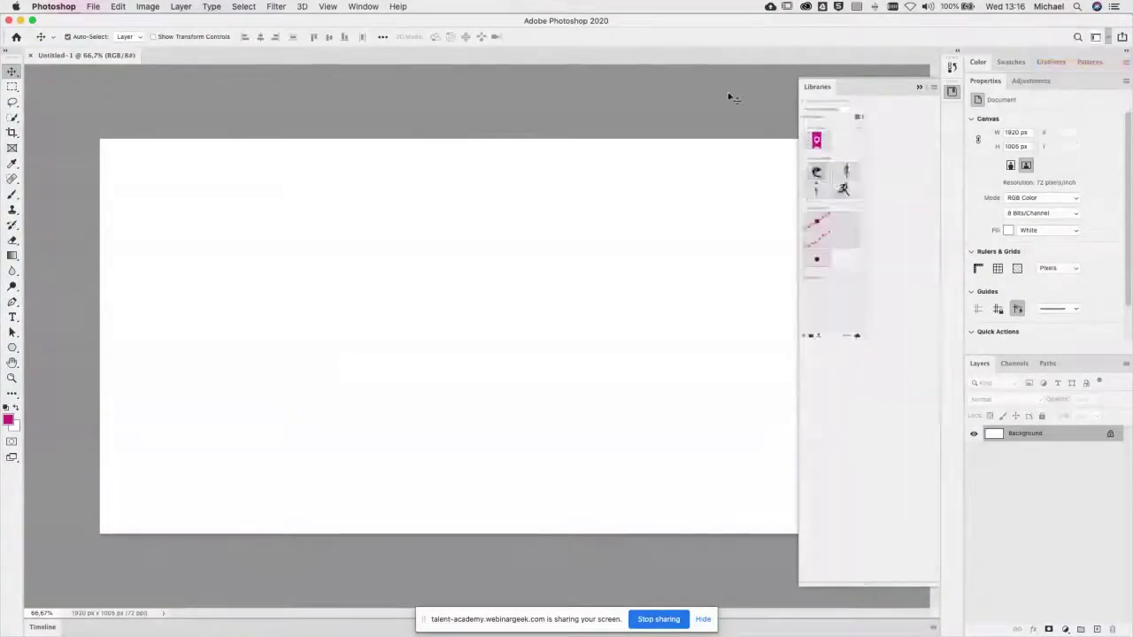
pyautogui.click(1097, 38)
pyautogui.click(1077, 131)
pyautogui.moveTo(936, 63); pyautogui.dragTo(465, 141)
pyautogui.click(448, 138)
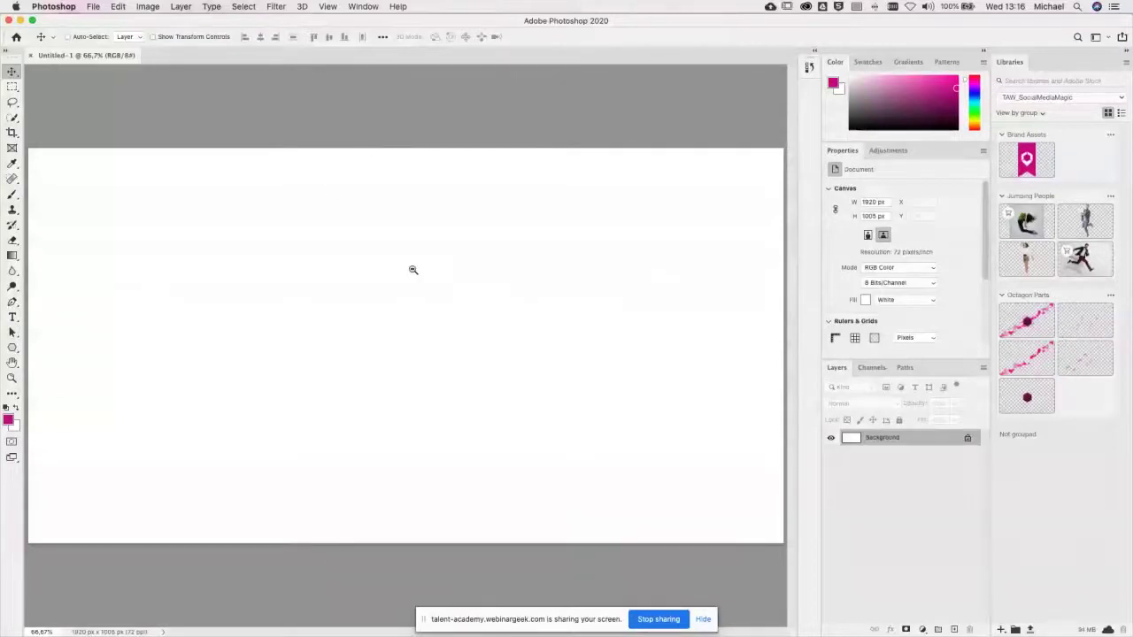
pyautogui.moveTo(404, 269); pyautogui.dragTo(397, 268)
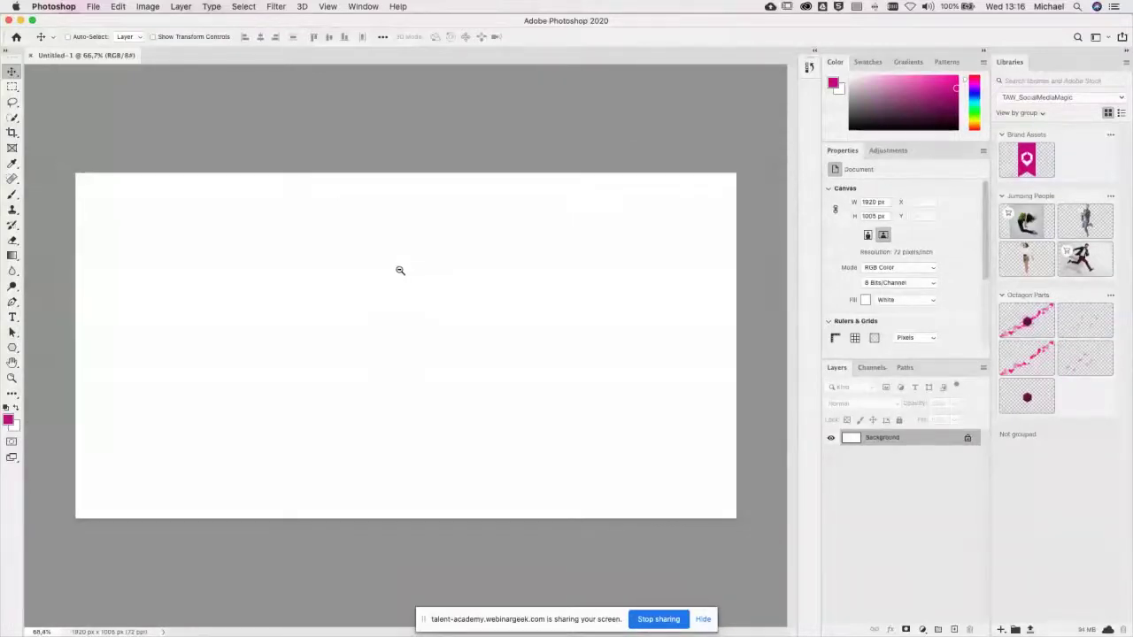
# Step: Hide the screen-sharing bar, recheck the Facebook event photo size article in Chrome and return to Photoshop
pyautogui.click(702, 622)
pyautogui.press('super+Tab')
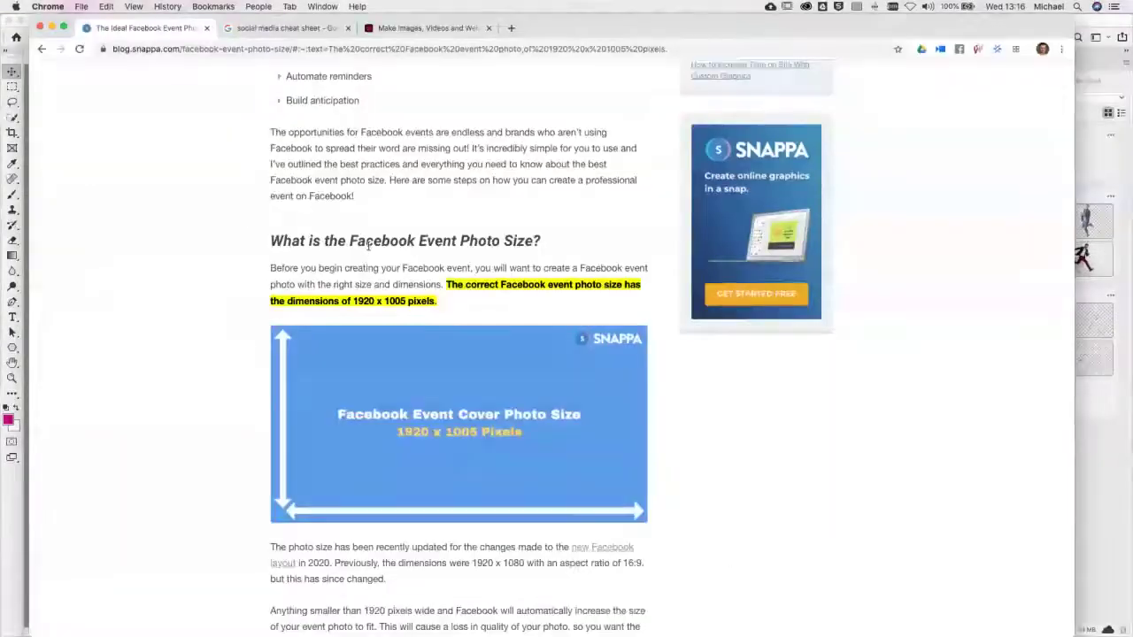
pyautogui.press('super+Tab')
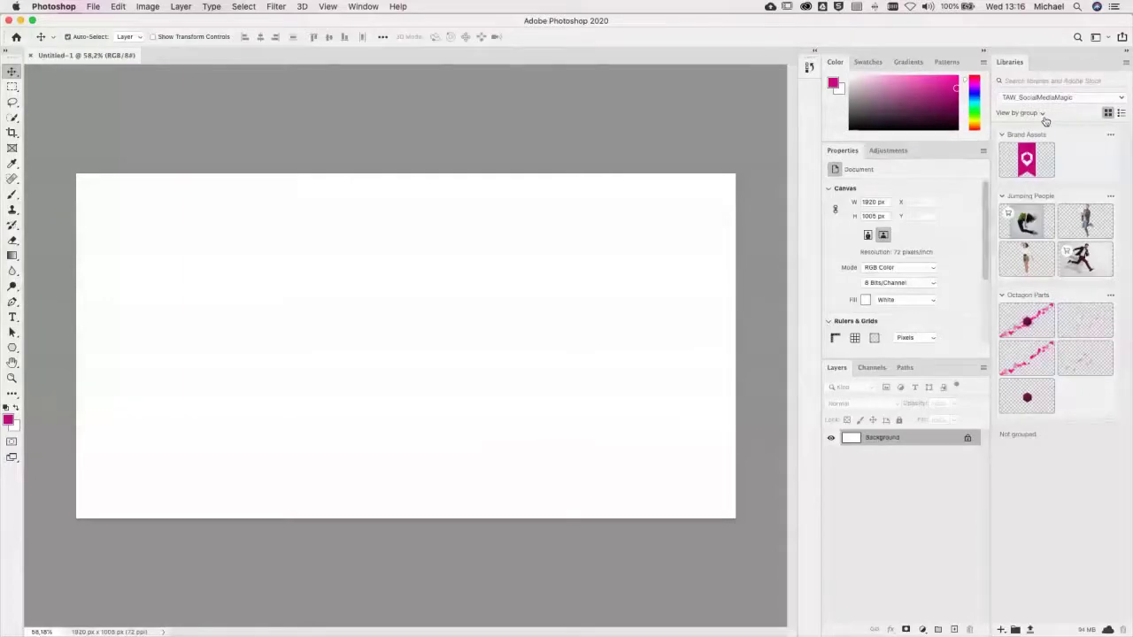
# Step: Create a new Creative Cloud library named TA_Magic
pyautogui.click(1053, 99)
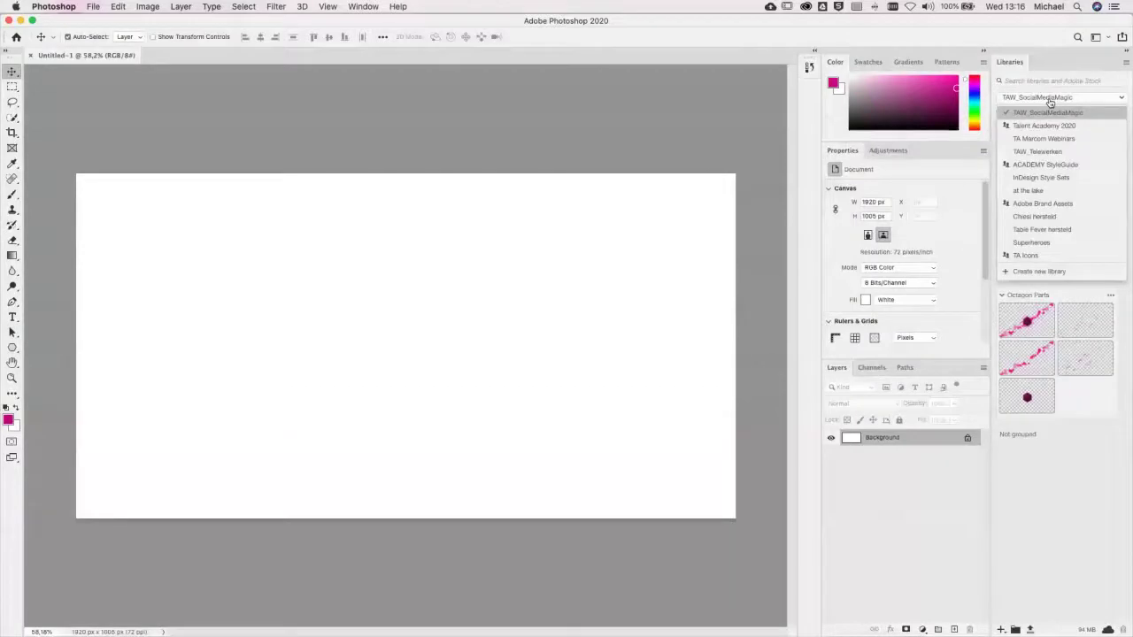
pyautogui.click(1041, 272)
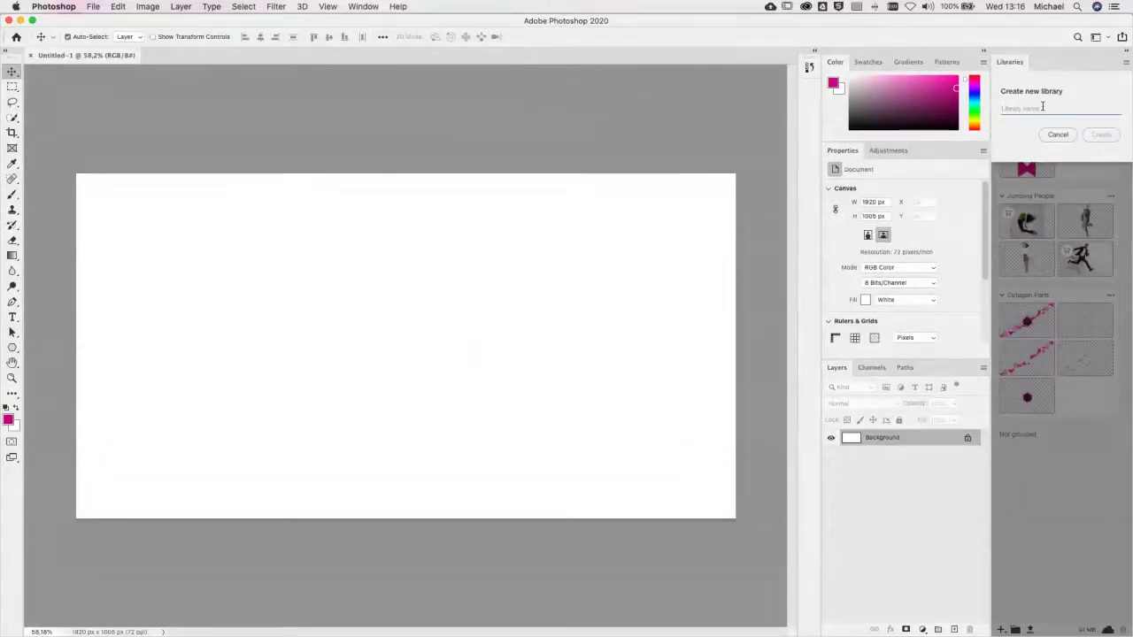
pyautogui.write('Mi')
pyautogui.press('Home')
pyautogui.write('TA_')
pyautogui.click(1101, 134)
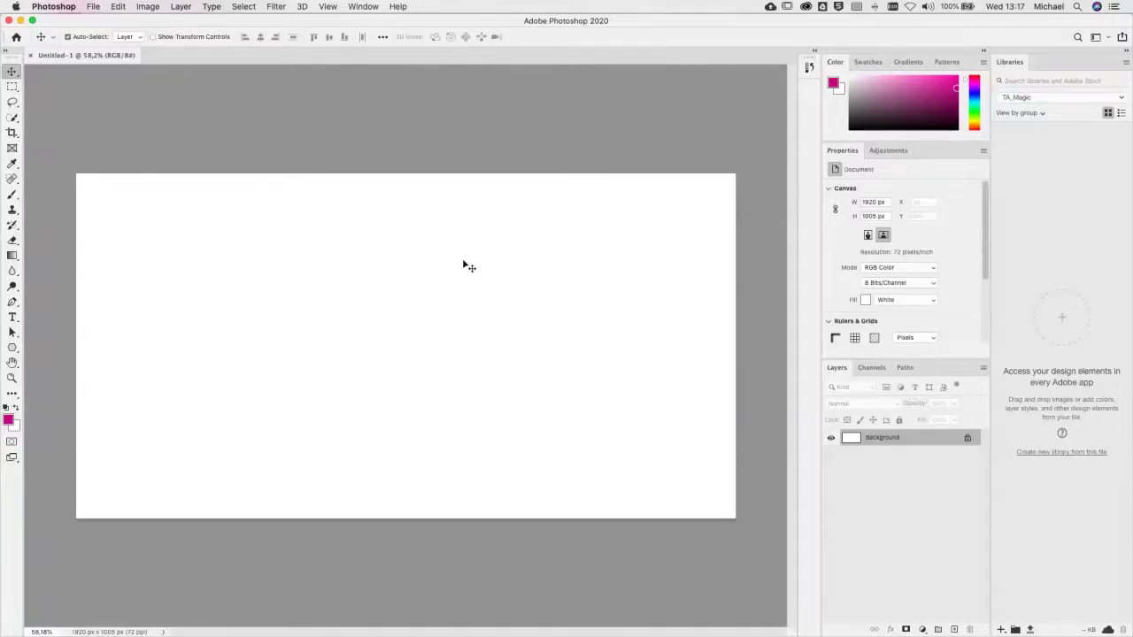
# Step: Switch to Finder, preview 04_Final_WebinarAd_square.mp4 from the Desktop folder, close the preview and return to Photoshop
pyautogui.press('super+Tab')
pyautogui.press('super+Tab')
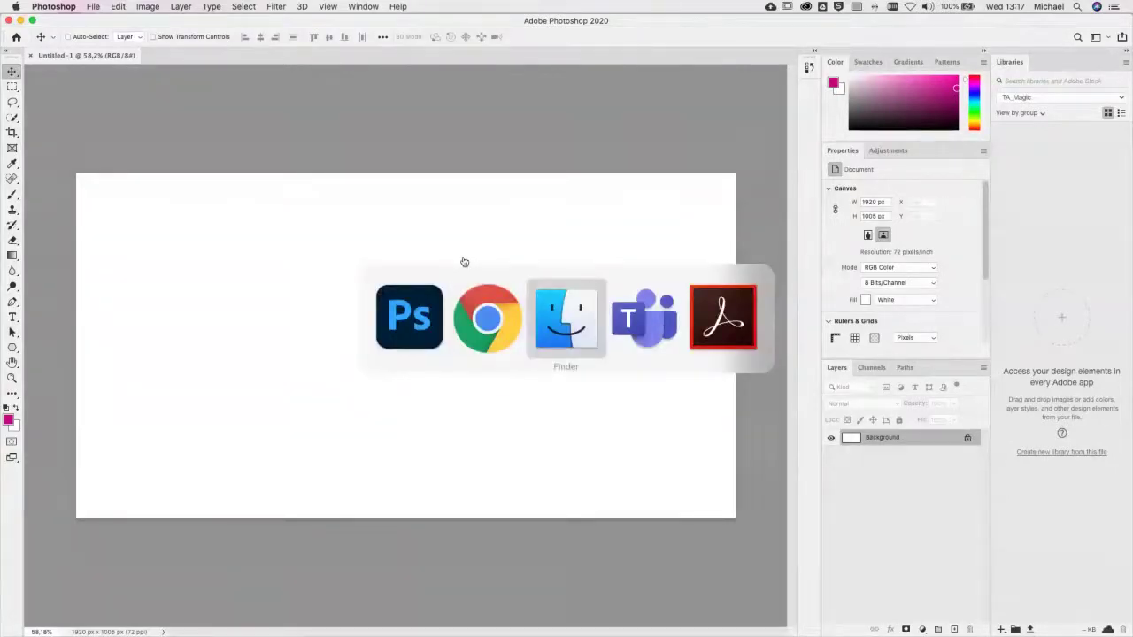
pyautogui.click(371, 135)
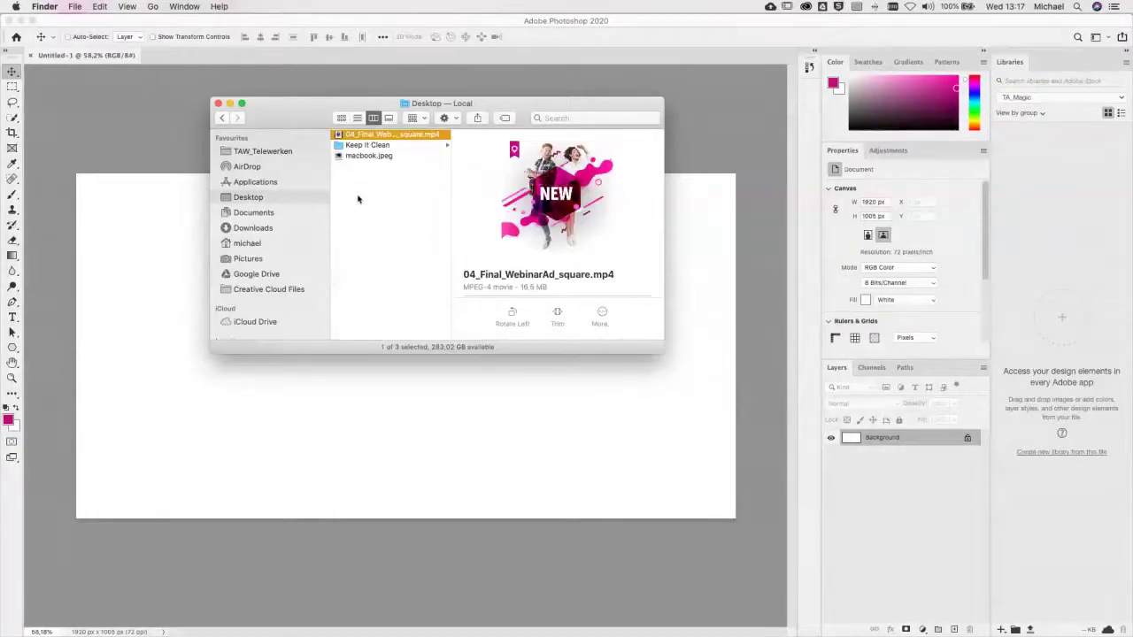
pyautogui.press('space')
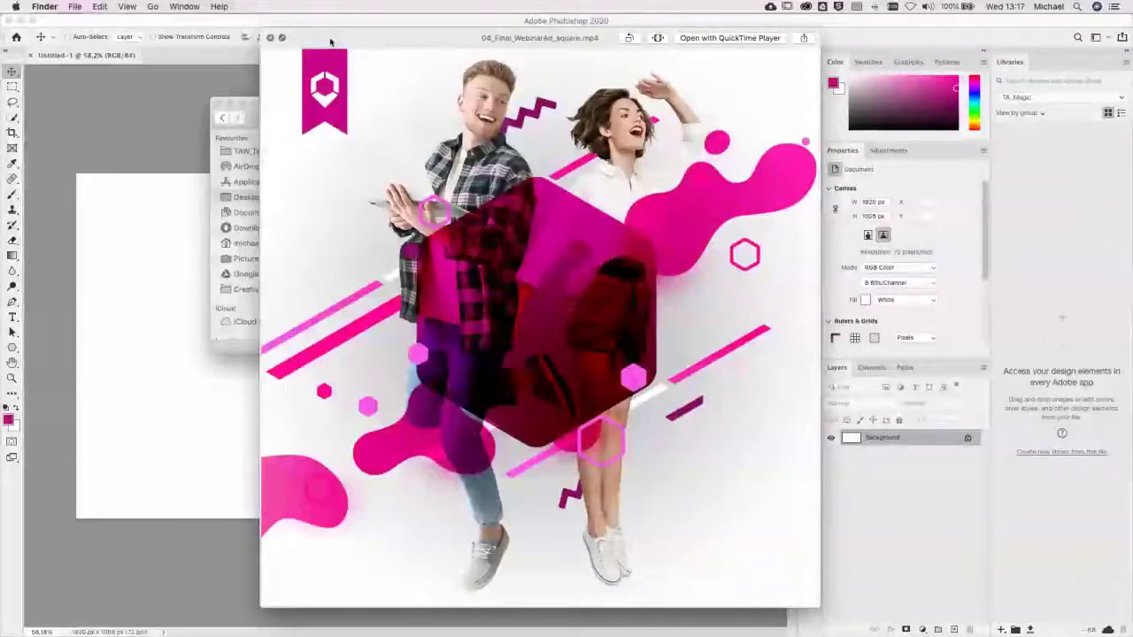
pyautogui.click(270, 38)
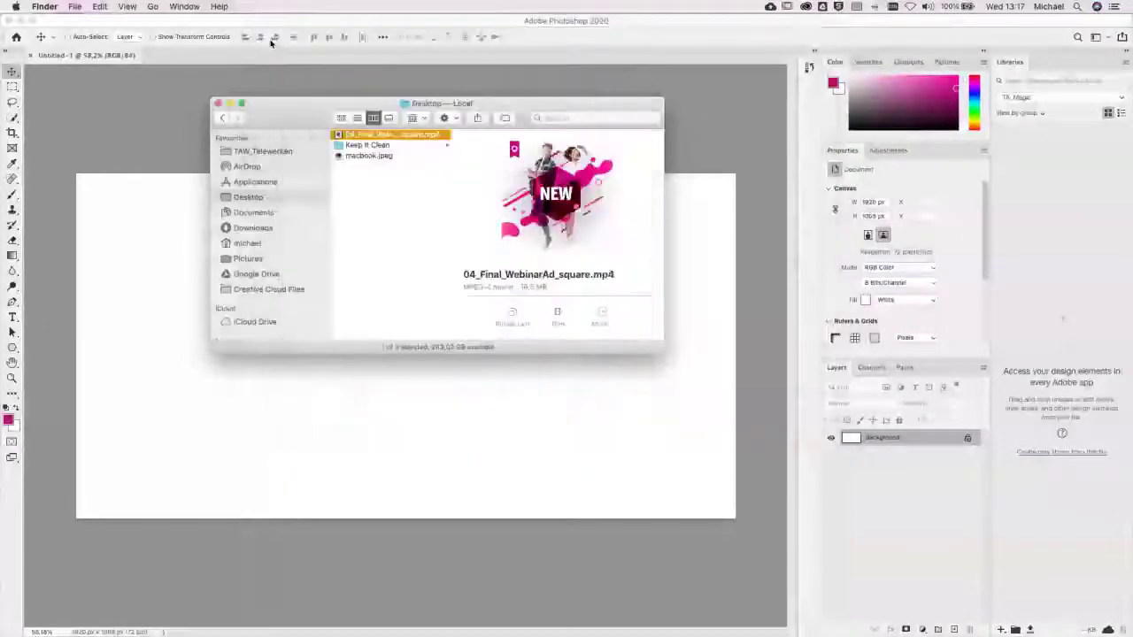
pyautogui.click(518, 423)
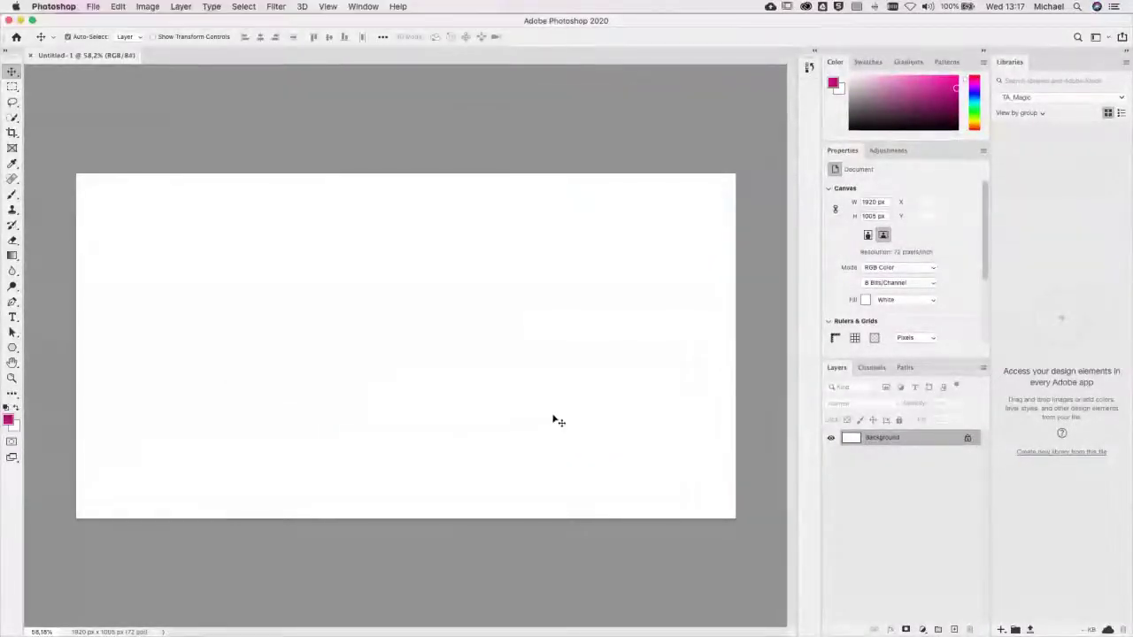
# Step: Search Adobe Stock within the Libraries for "jumping" and browse the resulting photos for a suitable jumping person
pyautogui.click(1029, 81)
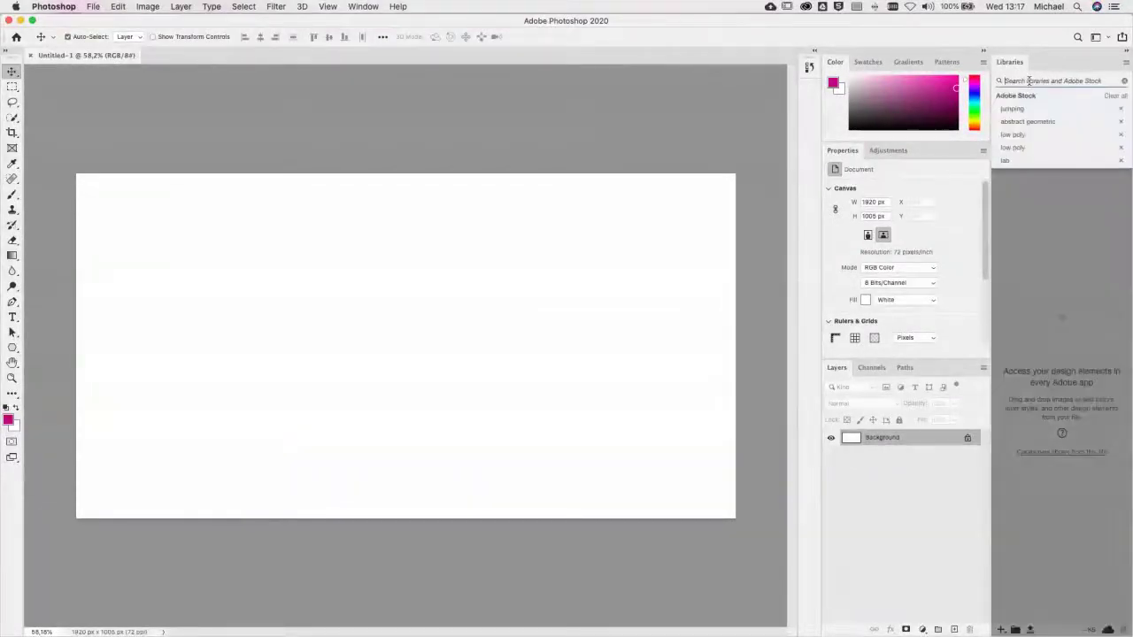
pyautogui.click(1063, 287)
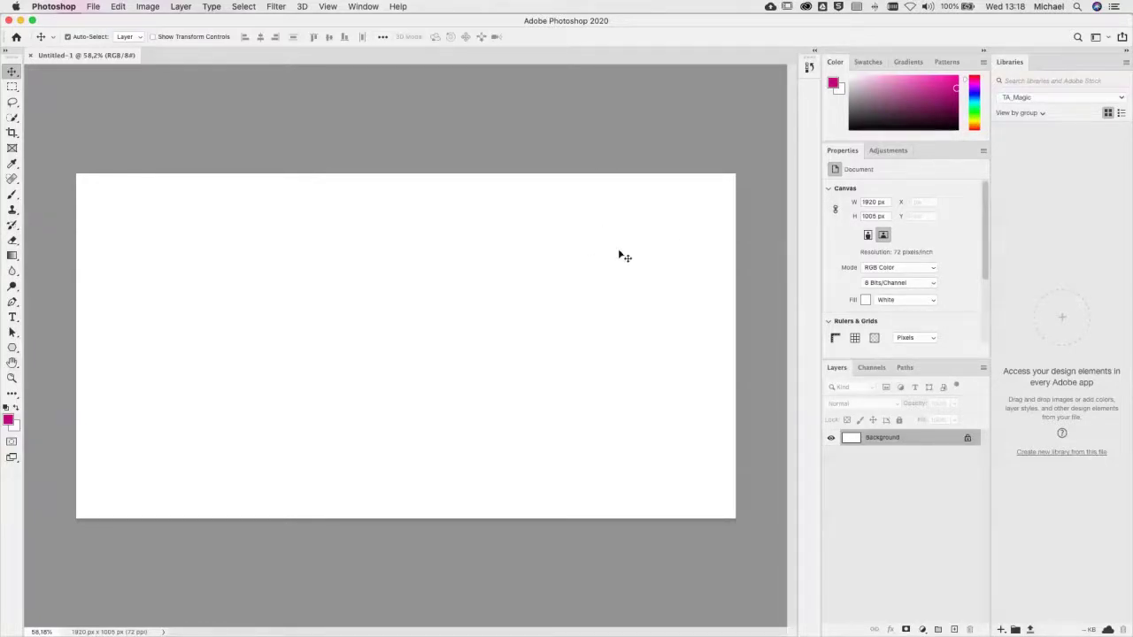
pyautogui.click(1024, 81)
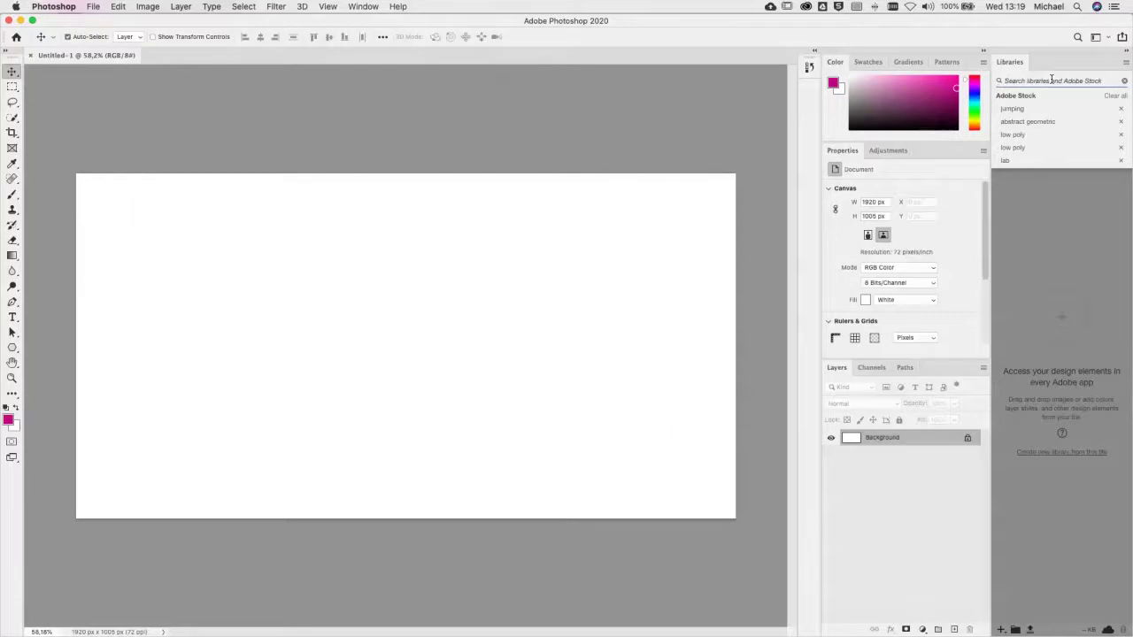
pyautogui.write('jumping')
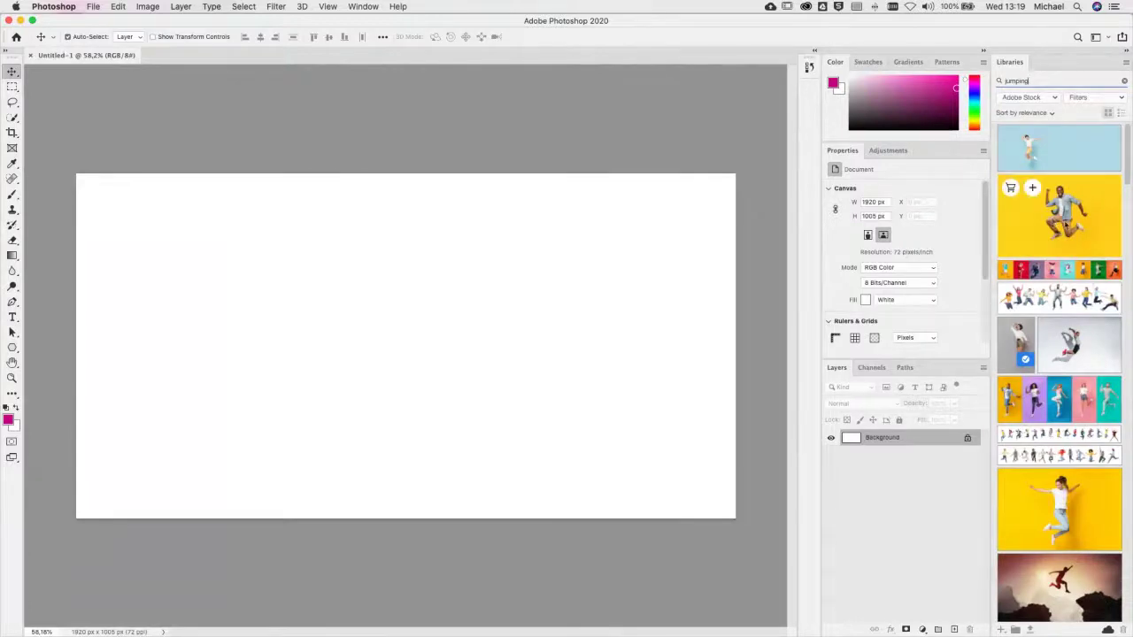
pyautogui.scroll(-5, 1080, 298)
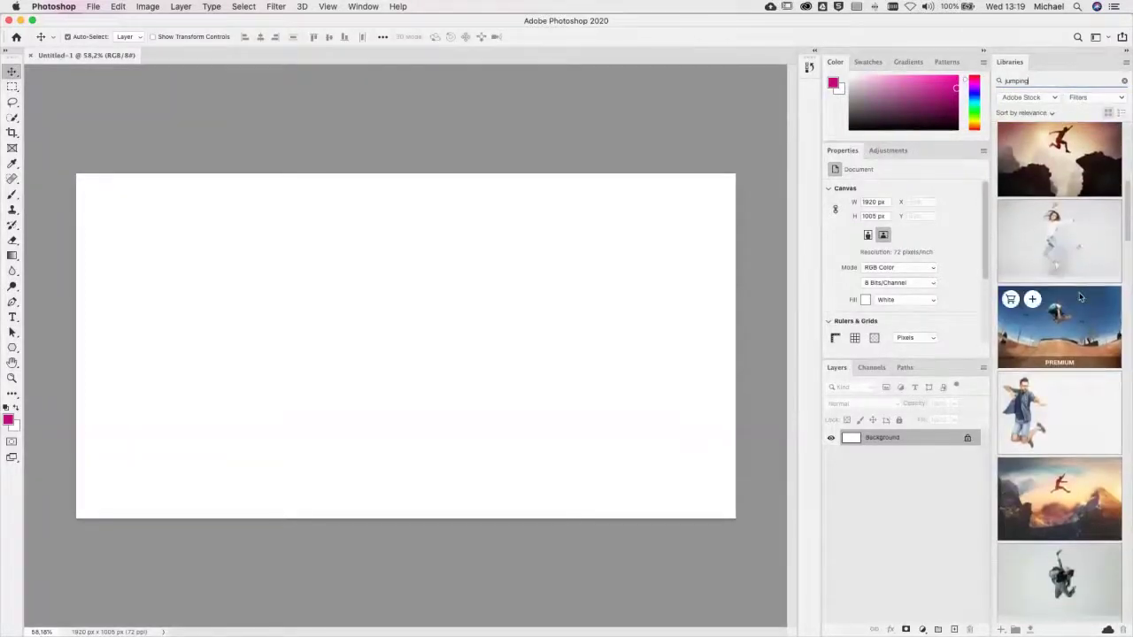
pyautogui.scroll(-5, 1080, 297)
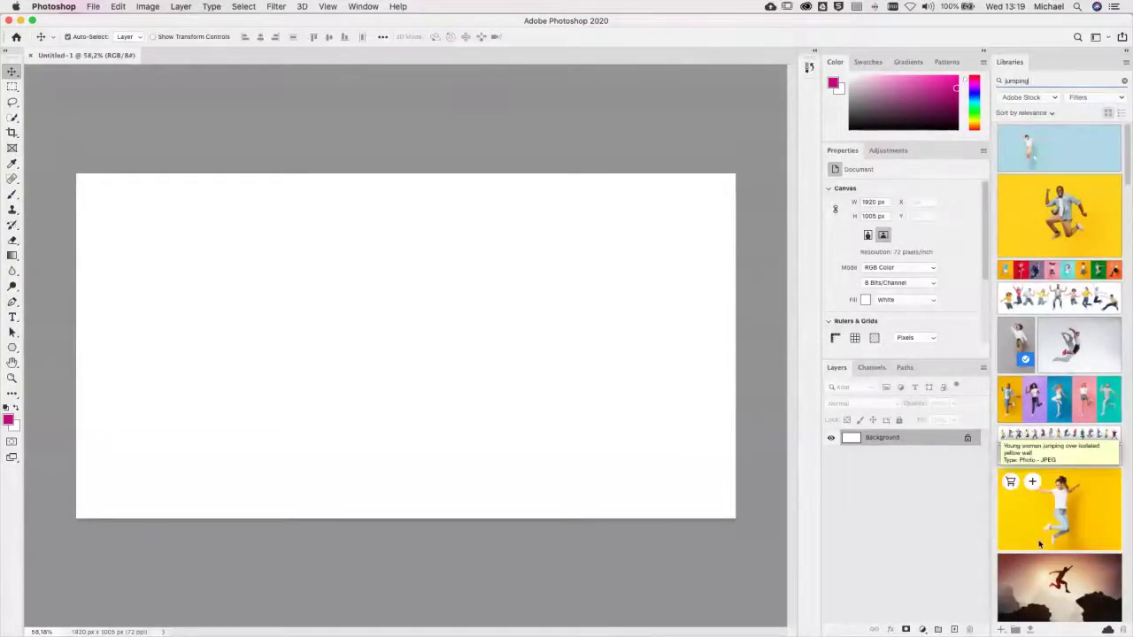
pyautogui.scroll(-2, 1071, 433)
pyautogui.scroll(-6, 1071, 434)
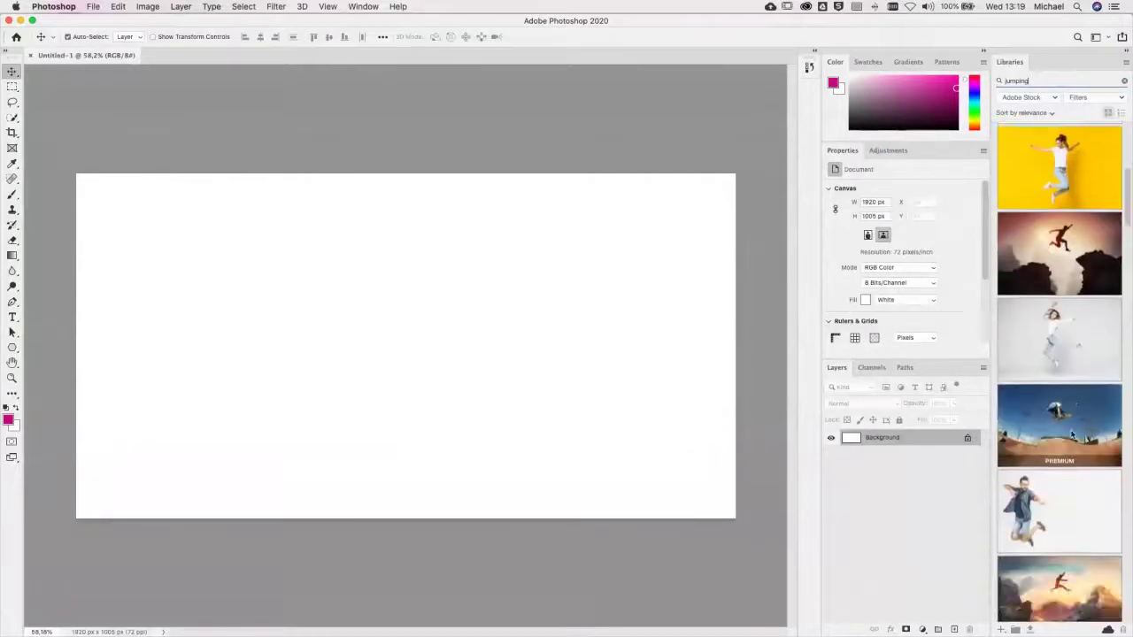
pyautogui.scroll(-10, 1078, 404)
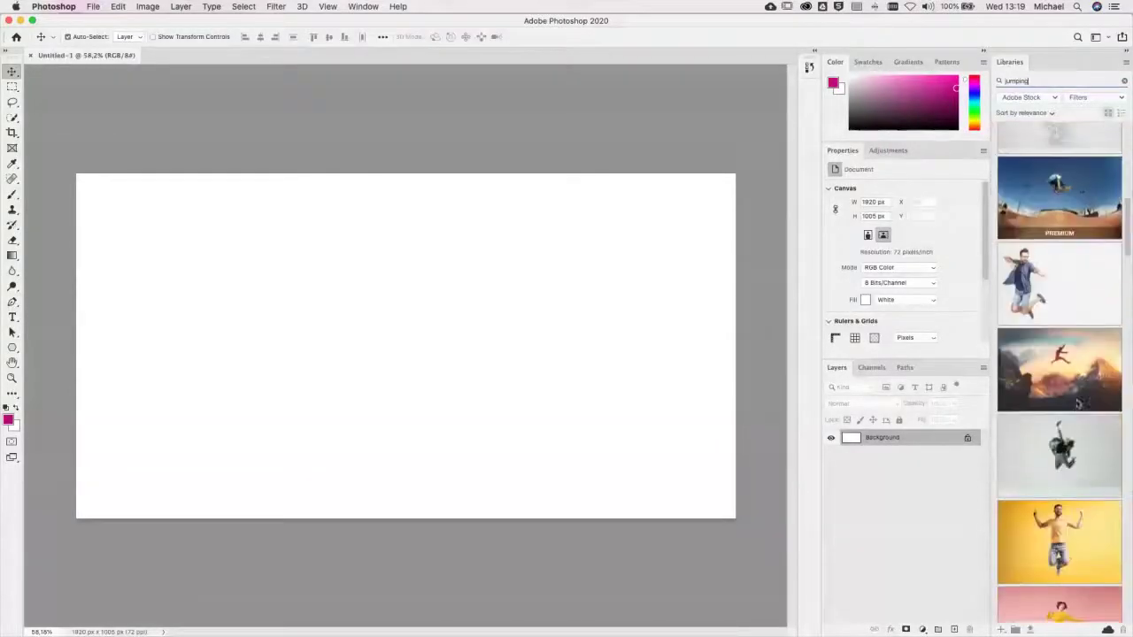
pyautogui.scroll(-10, 1078, 405)
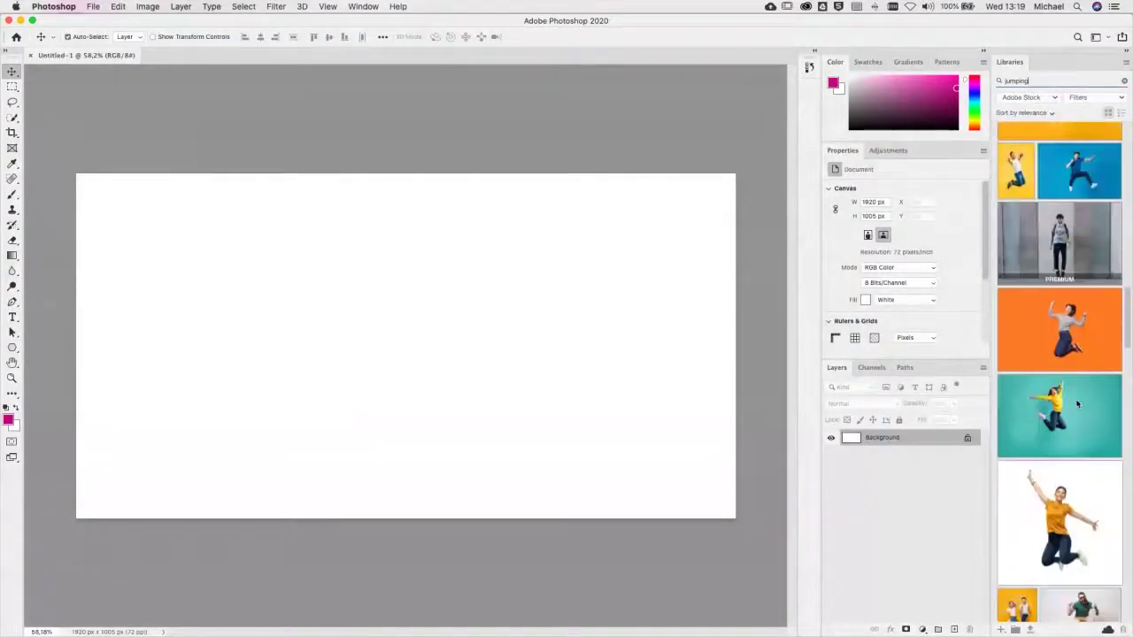
# Step: Place the stock photo of the jumping woman in the yellow sweater, scaled to about 2053 px wide to cover the canvas
pyautogui.moveTo(1061, 338)
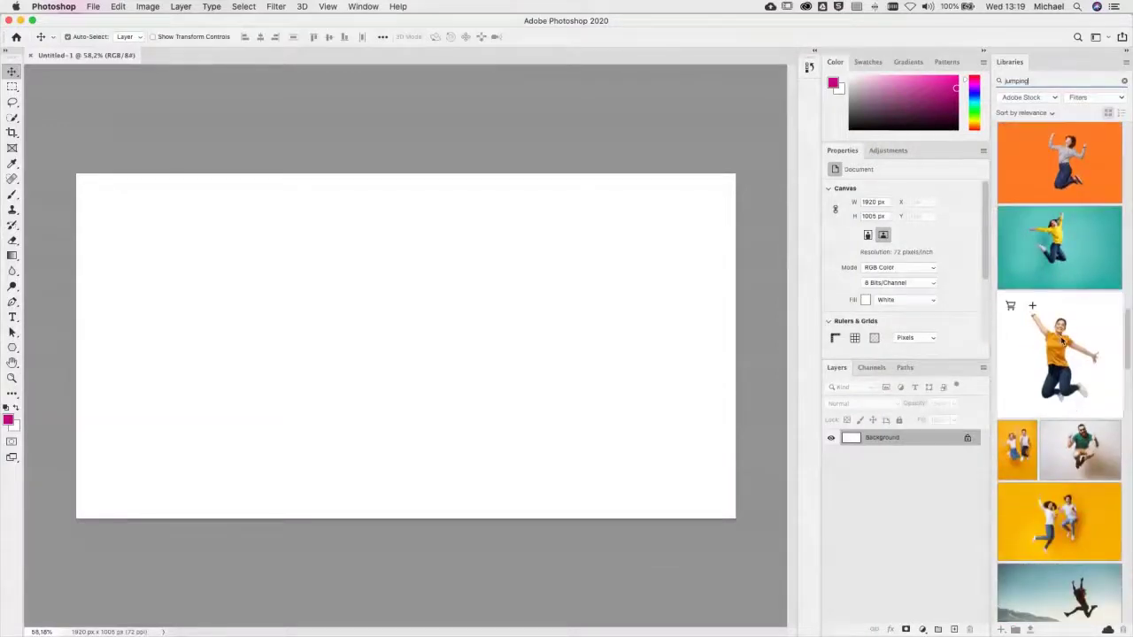
pyautogui.moveTo(1059, 244)
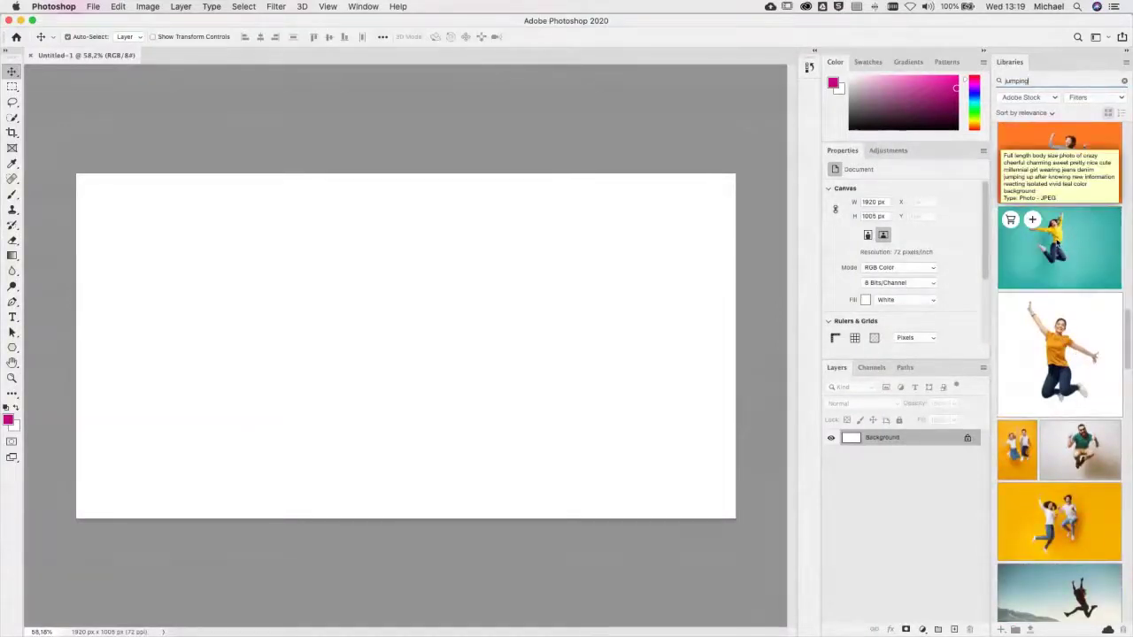
pyautogui.moveTo(1057, 242); pyautogui.dragTo(382, 333)
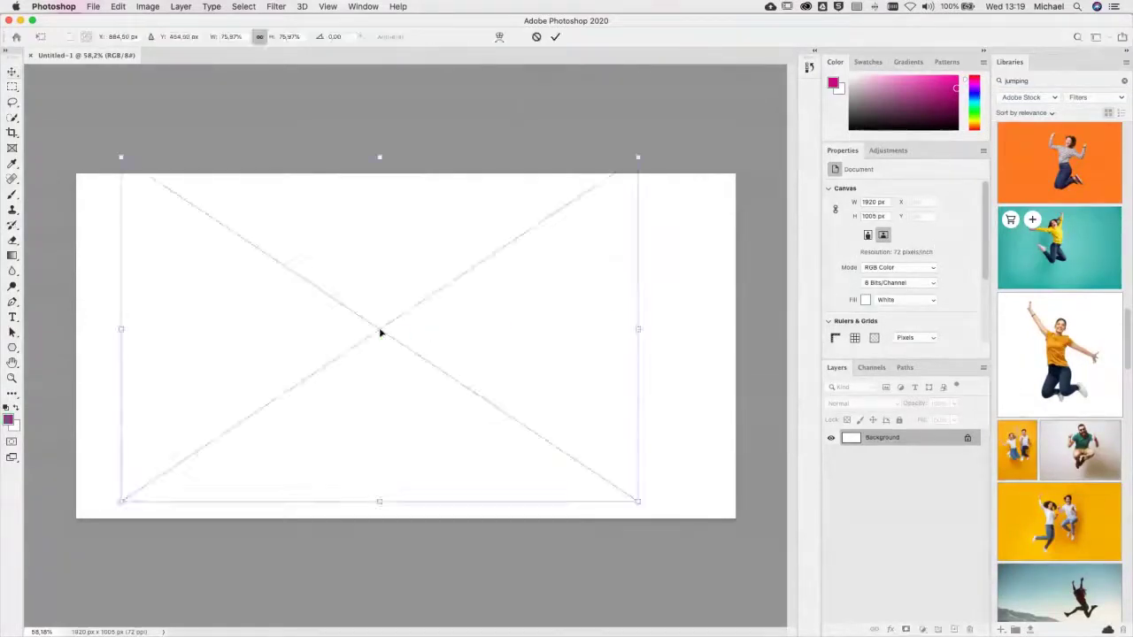
pyautogui.moveTo(411, 276); pyautogui.dragTo(438, 291)
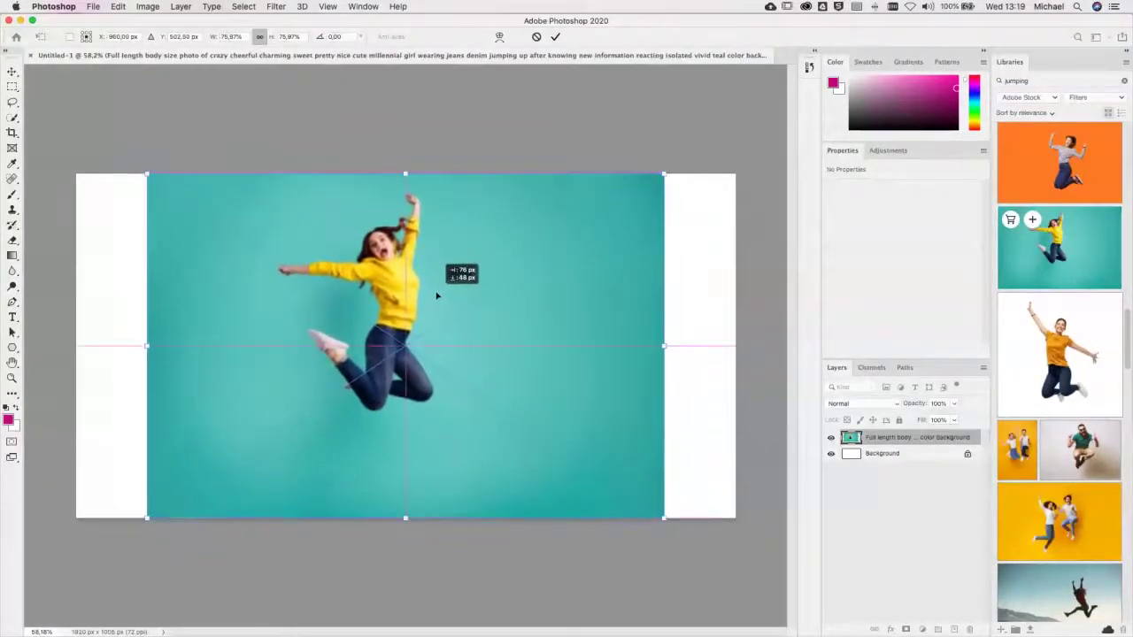
pyautogui.moveTo(663, 348); pyautogui.dragTo(801, 346)
pyautogui.moveTo(463, 316); pyautogui.dragTo(483, 371)
pyautogui.moveTo(422, 119); pyautogui.dragTo(425, 172)
pyautogui.press('Return')
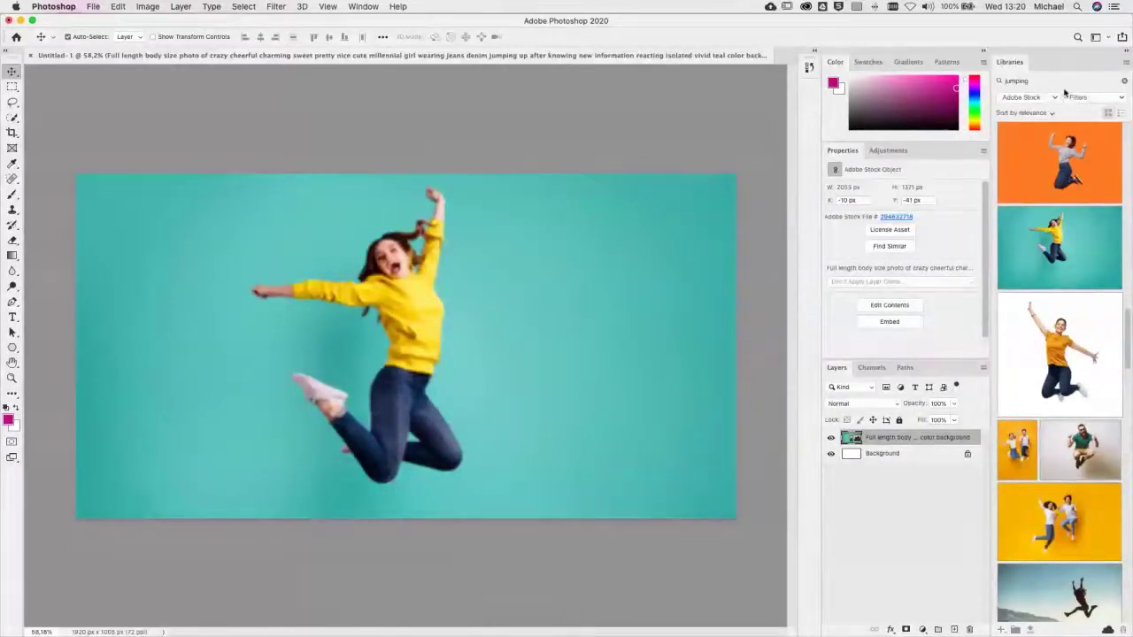
# Step: Clear the stock search, inspect the assets in the TA_Magic library and look through the list of available libraries
pyautogui.click(1124, 81)
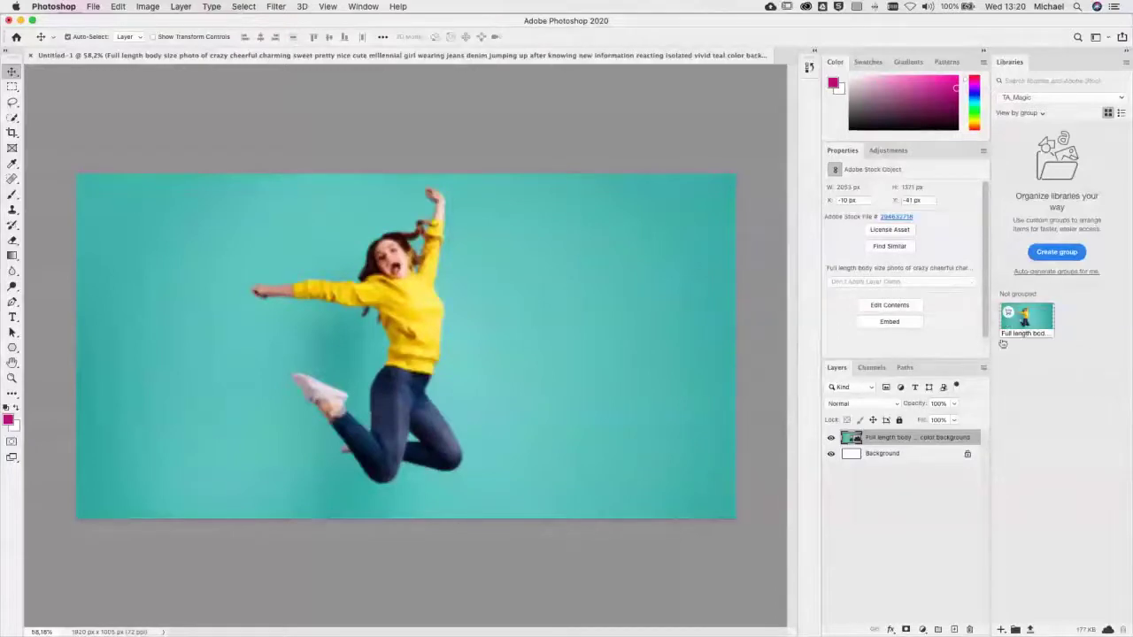
pyautogui.moveTo(1041, 324)
pyautogui.click(1023, 99)
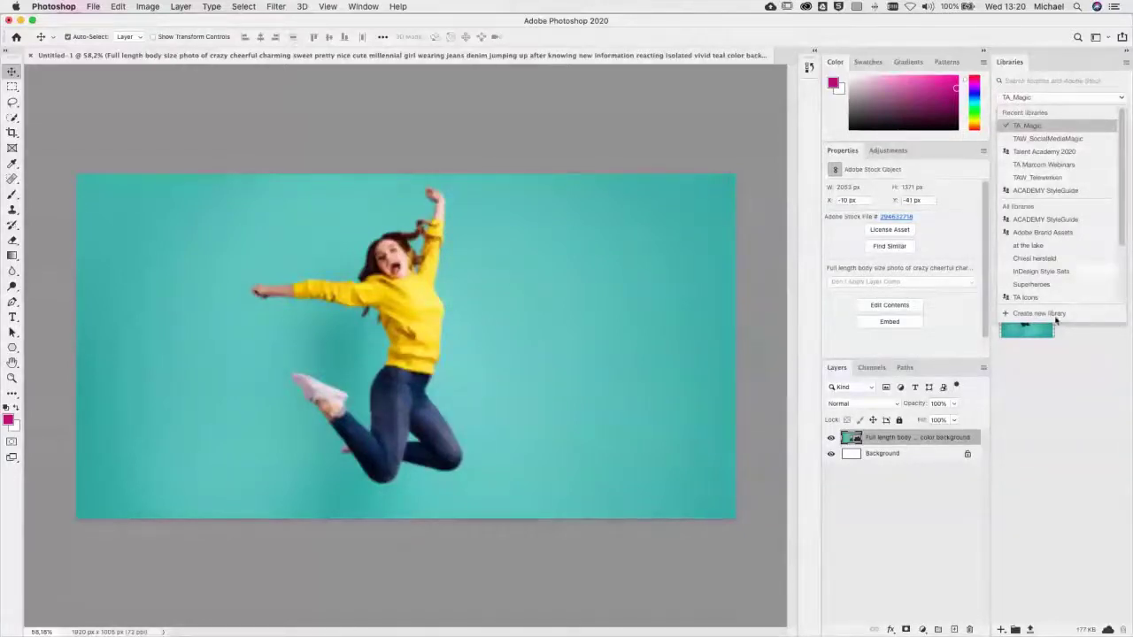
pyautogui.click(1066, 384)
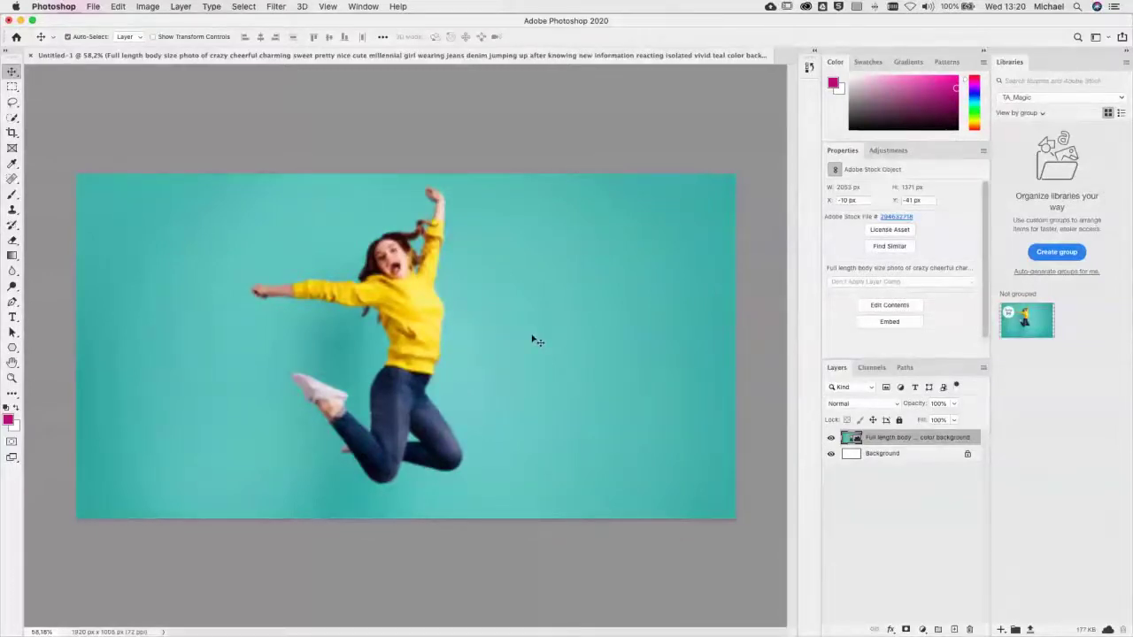
# Step: Search Adobe Stock for "abstract shapes" and browse the results for a colourful free-form graphic
pyautogui.click(1030, 80)
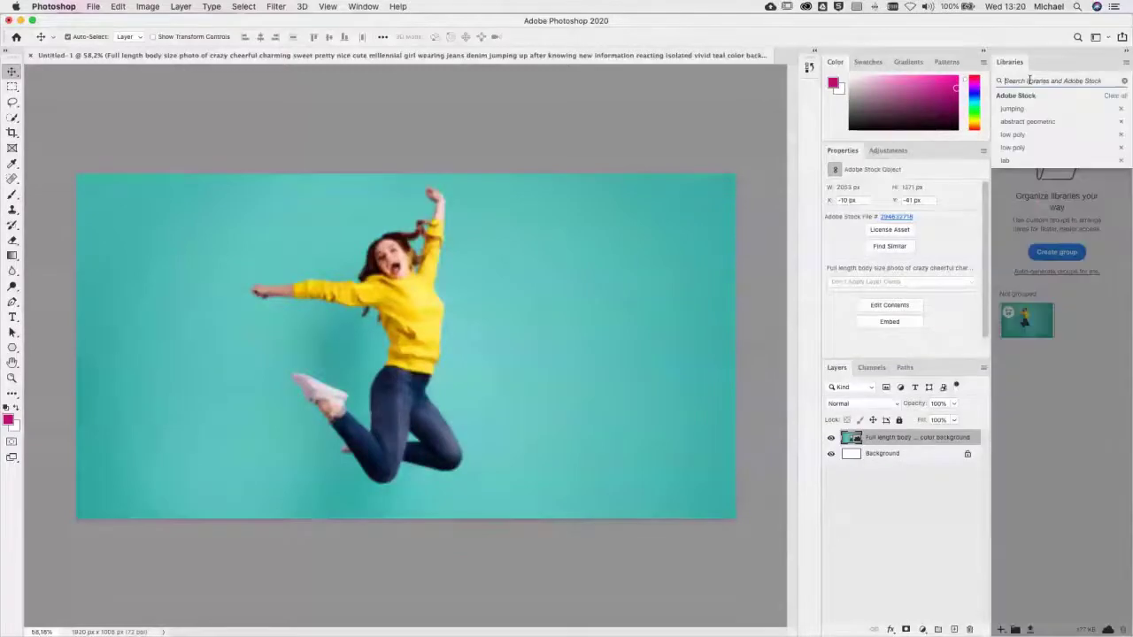
pyautogui.write('abstract')
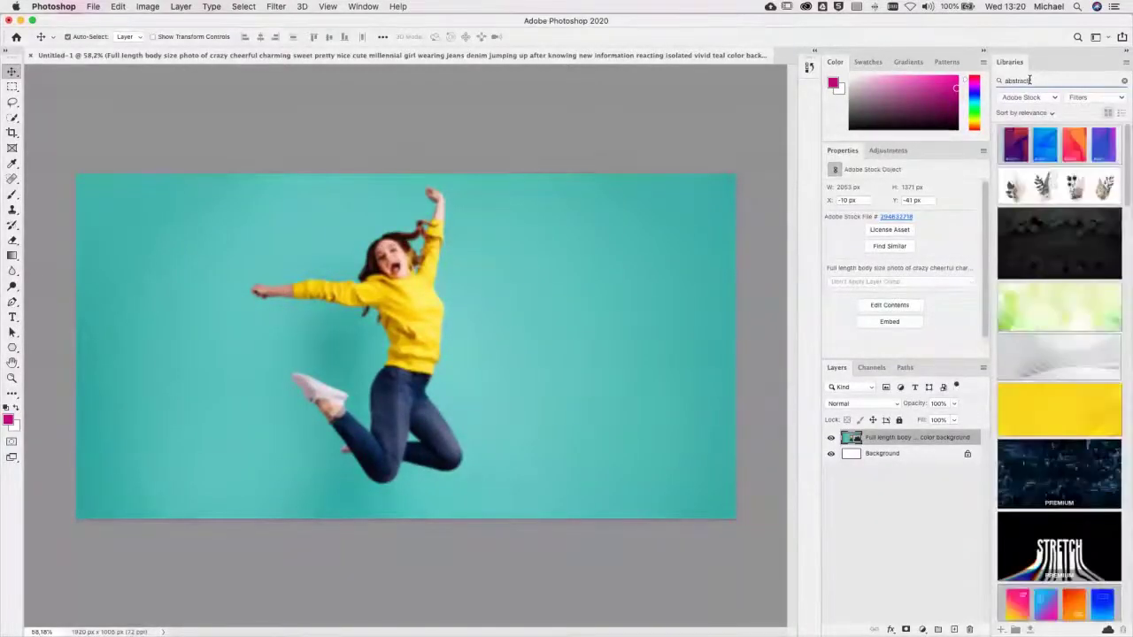
pyautogui.write(' globe')
pyautogui.press('Return')
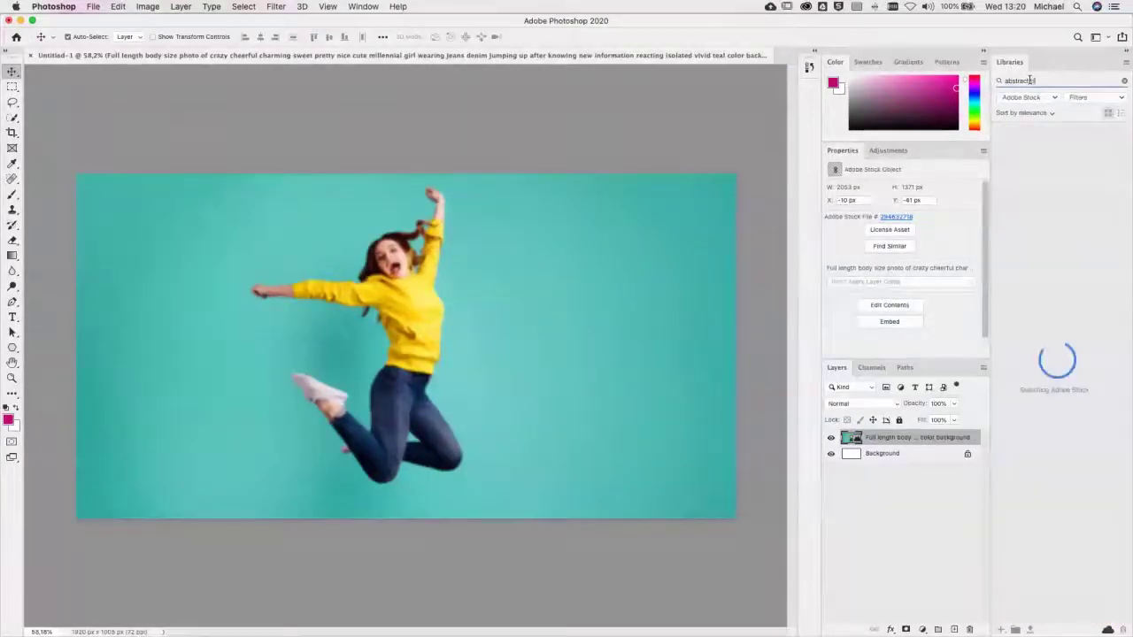
pyautogui.doubleClick(1029, 80)
pyautogui.write('shape')
pyautogui.press('Return')
pyautogui.write('s')
pyautogui.press('Return')
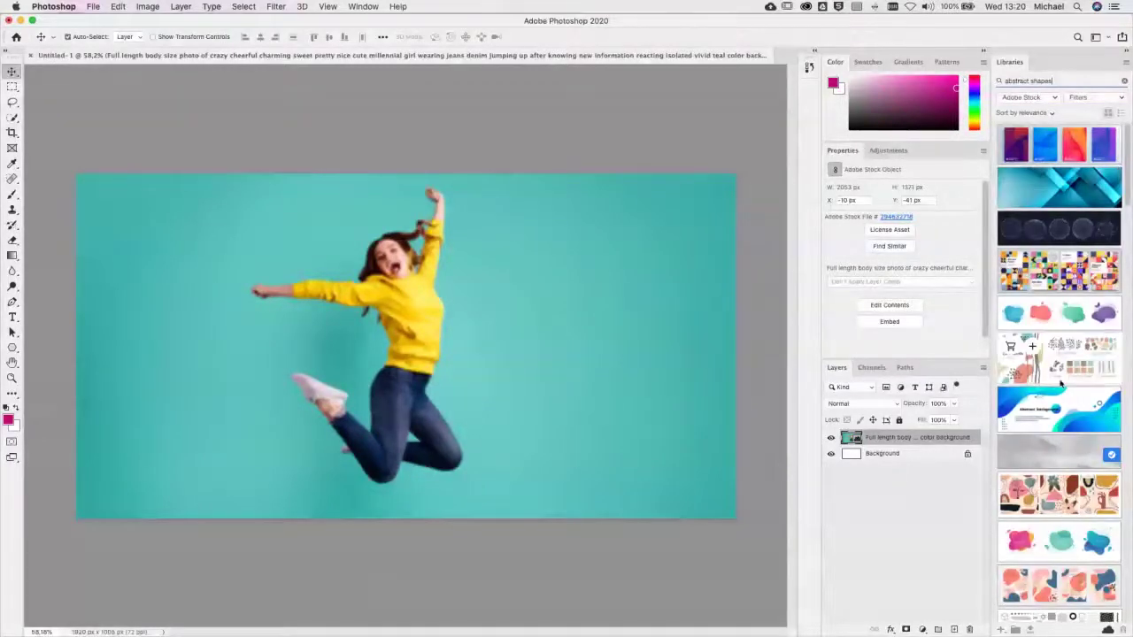
pyautogui.scroll(-3, 1061, 386)
pyautogui.scroll(-2, 1060, 384)
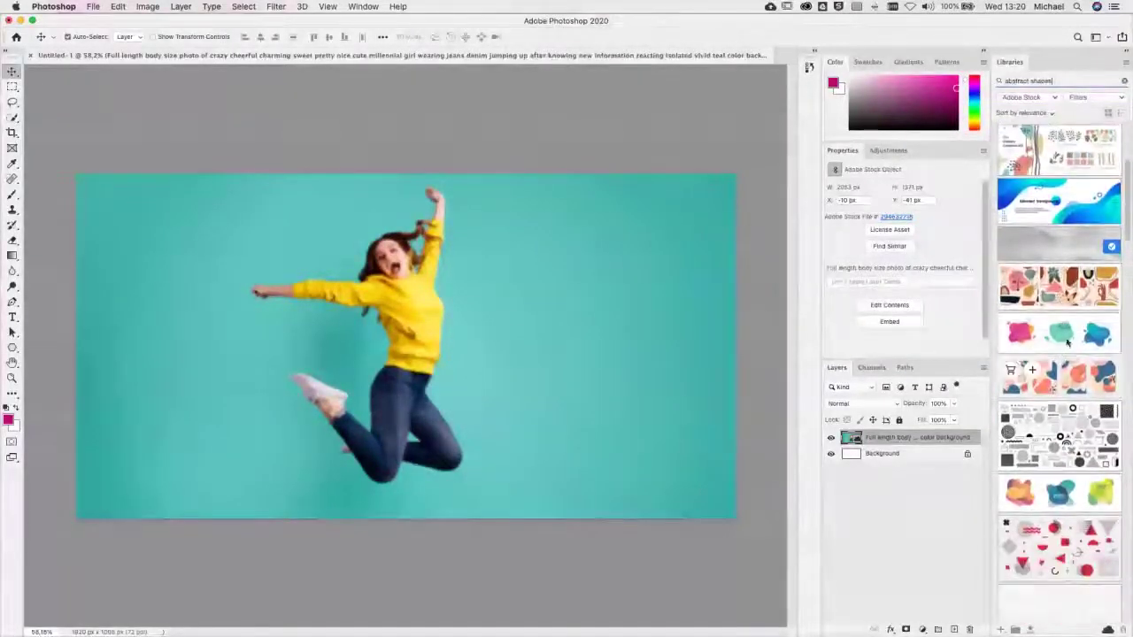
# Step: Try out the stock graphic with three liquid gradient shapes across the full canvas width and delete its layer
pyautogui.moveTo(1076, 338); pyautogui.dragTo(385, 337)
pyautogui.moveTo(556, 335); pyautogui.dragTo(717, 336)
pyautogui.press('Return')
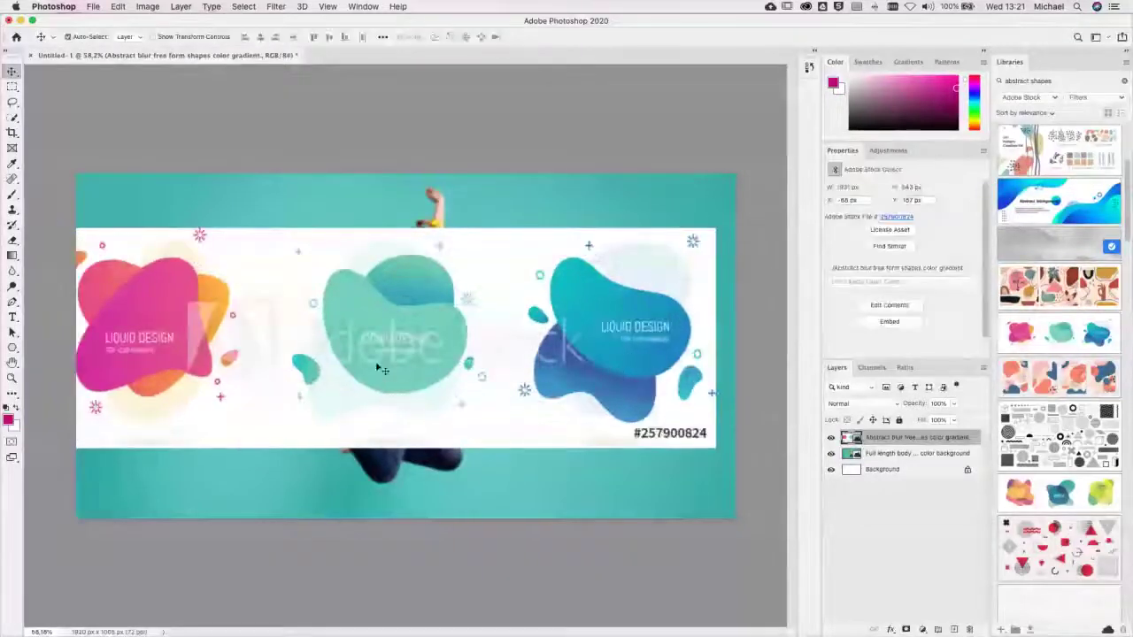
pyautogui.moveTo(380, 367)
pyautogui.mouseDown()
pyautogui.moveTo(398, 389)
pyautogui.moveTo(400, 363)
pyautogui.mouseUp()
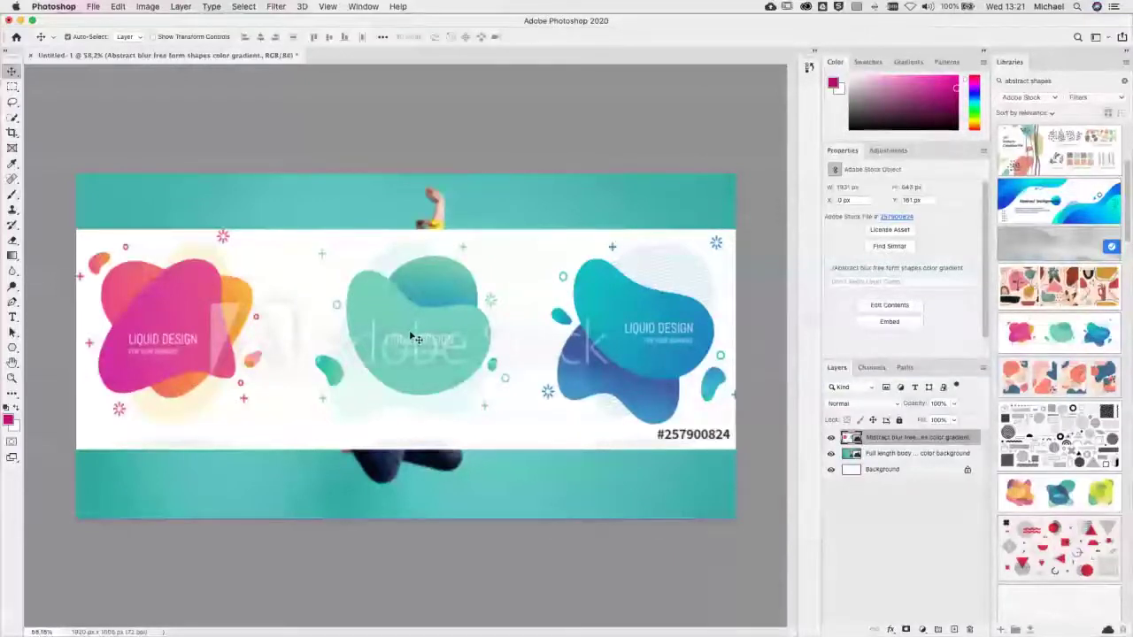
pyautogui.press('Delete')
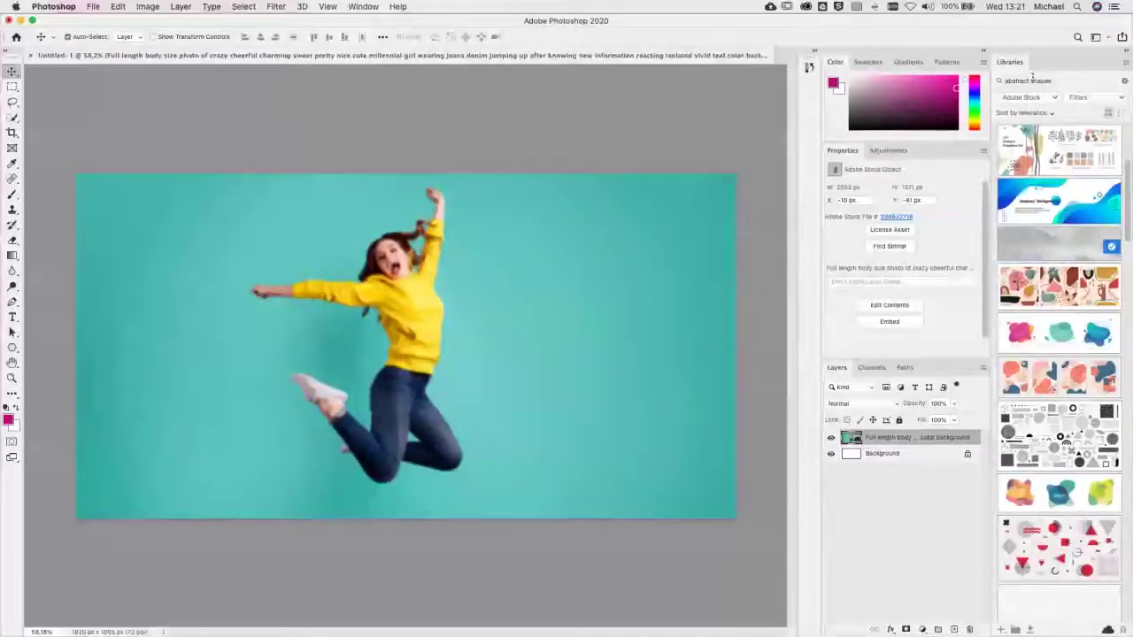
# Step: Clear the stock search, switch to the TAW_SocialMediaMagic library and delete the yellow-sweater woman's photo layer
pyautogui.click(1124, 81)
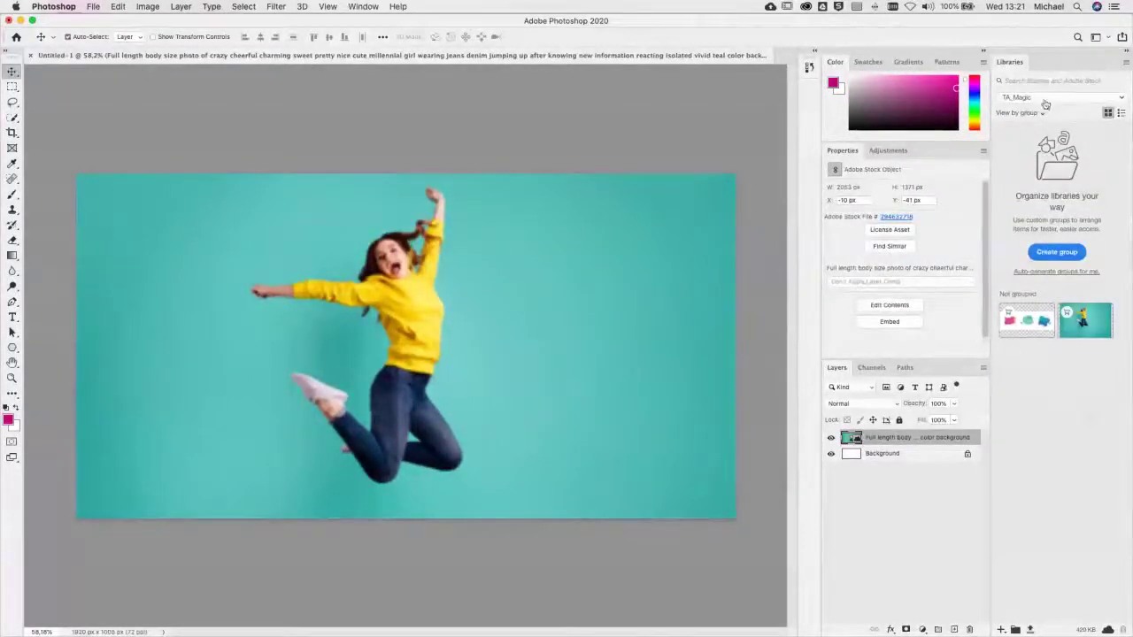
pyautogui.click(1044, 99)
pyautogui.click(1045, 139)
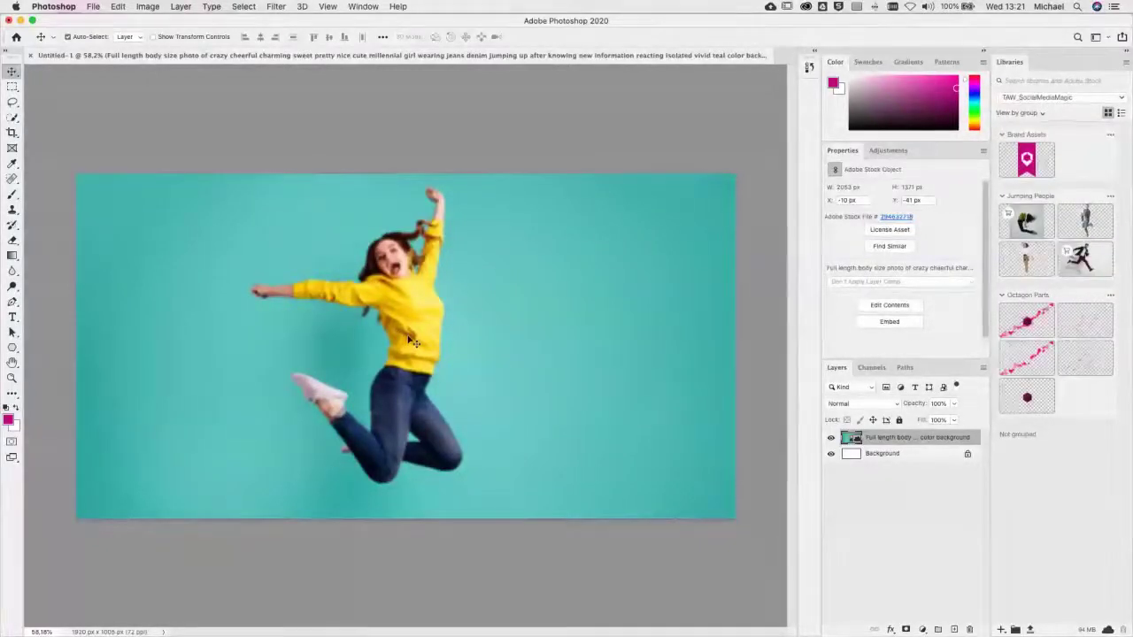
pyautogui.press('Delete')
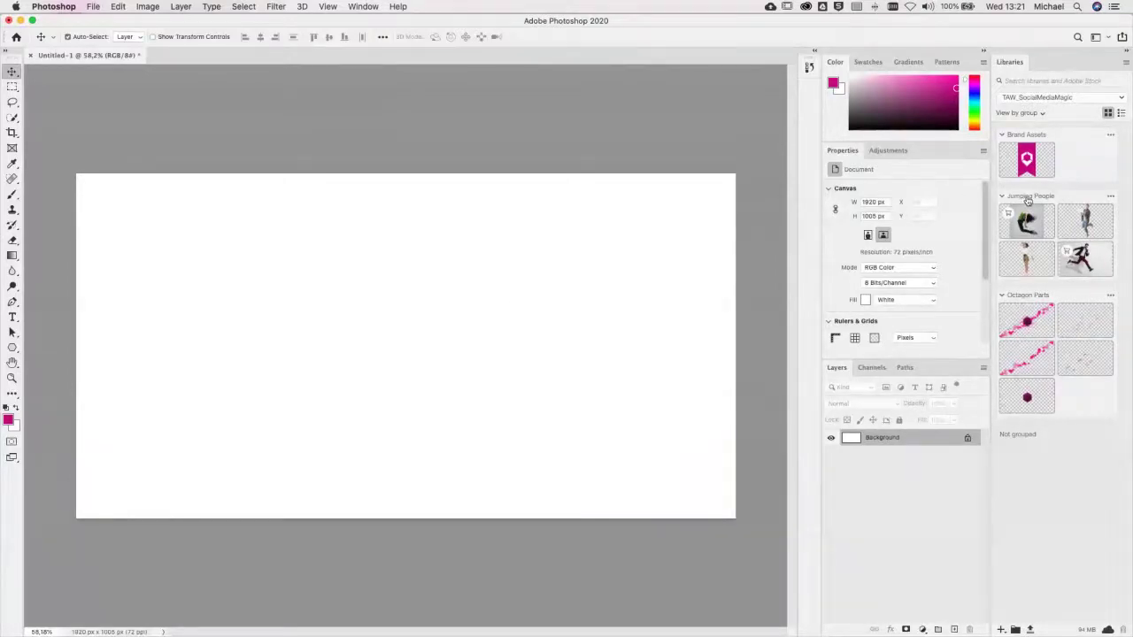
# Step: Place the green-top dancer photo from the Jumping People group, scaled to about 1202 px wide and centred horizontally on the canvas
pyautogui.moveTo(1026, 221); pyautogui.dragTo(379, 346)
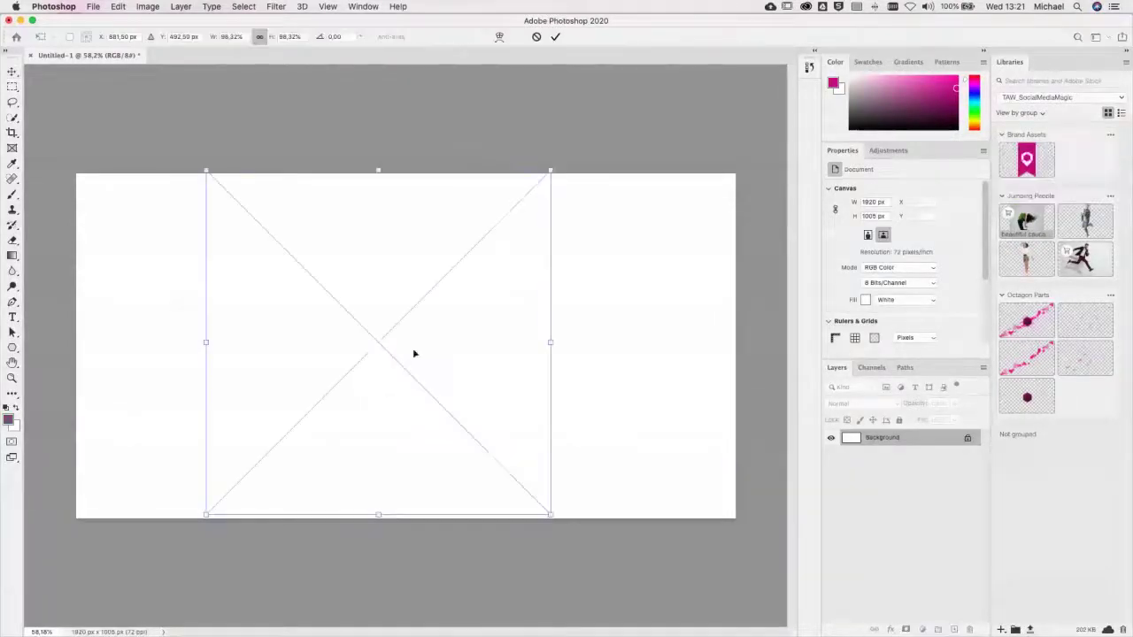
pyautogui.moveTo(550, 340); pyautogui.dragTo(585, 342)
pyautogui.moveTo(508, 428); pyautogui.dragTo(535, 407)
pyautogui.press('Return')
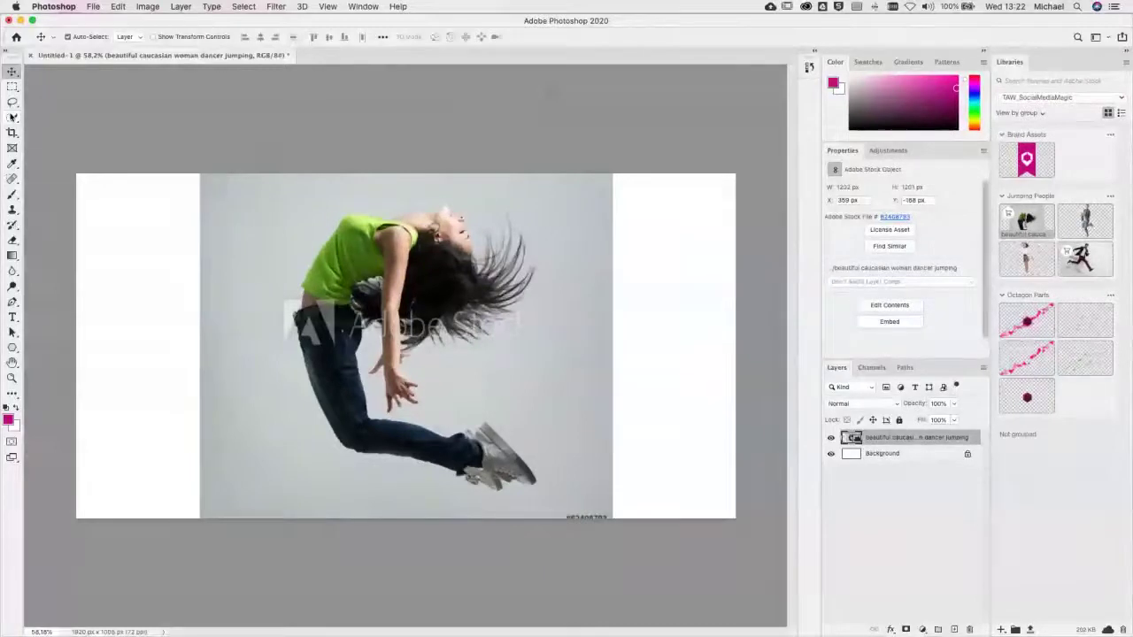
# Step: Switch from the Quick Selection tool to the Object Selection tool
pyautogui.click(12, 117)
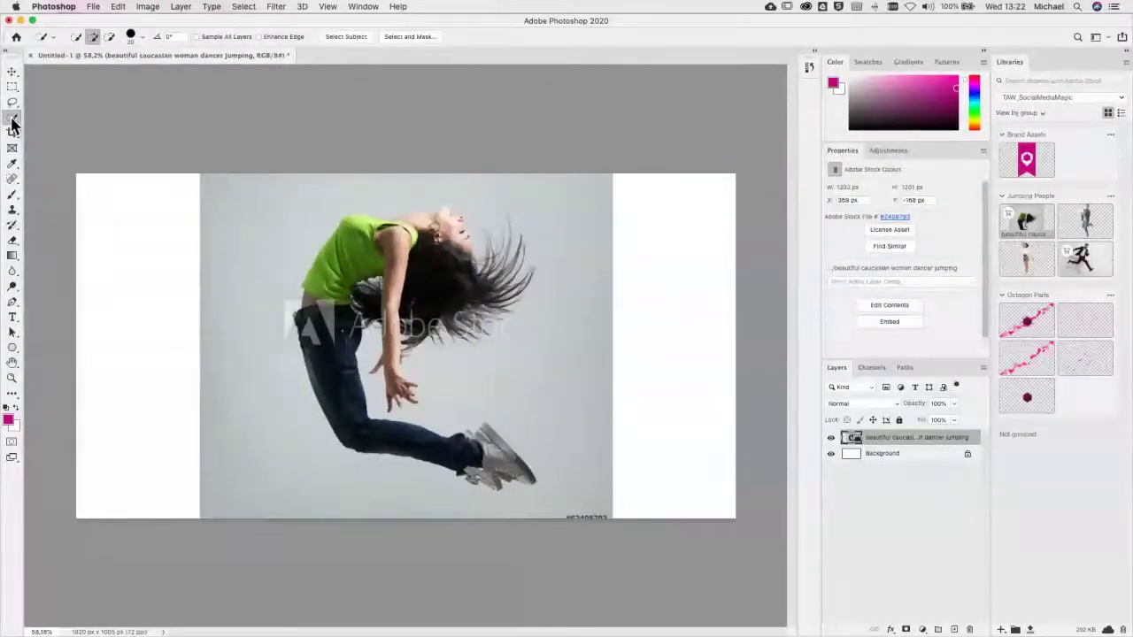
pyautogui.rightClick(11, 118)
pyautogui.click(68, 123)
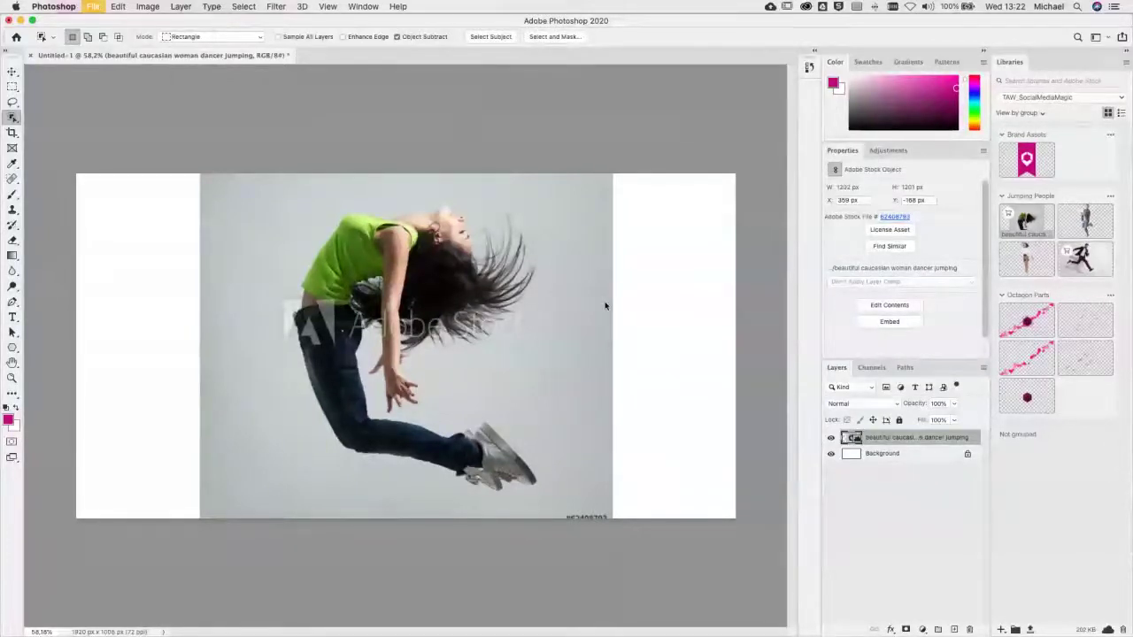
# Step: Open macbook.jpeg from the Desktop folder
pyautogui.press('super+o')
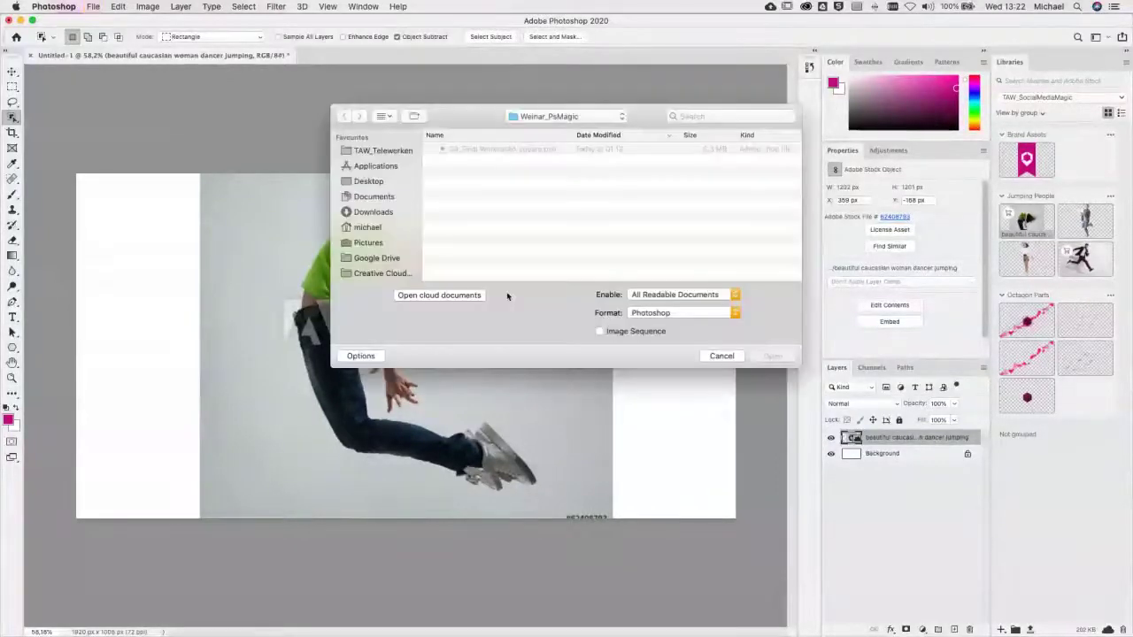
pyautogui.click(367, 181)
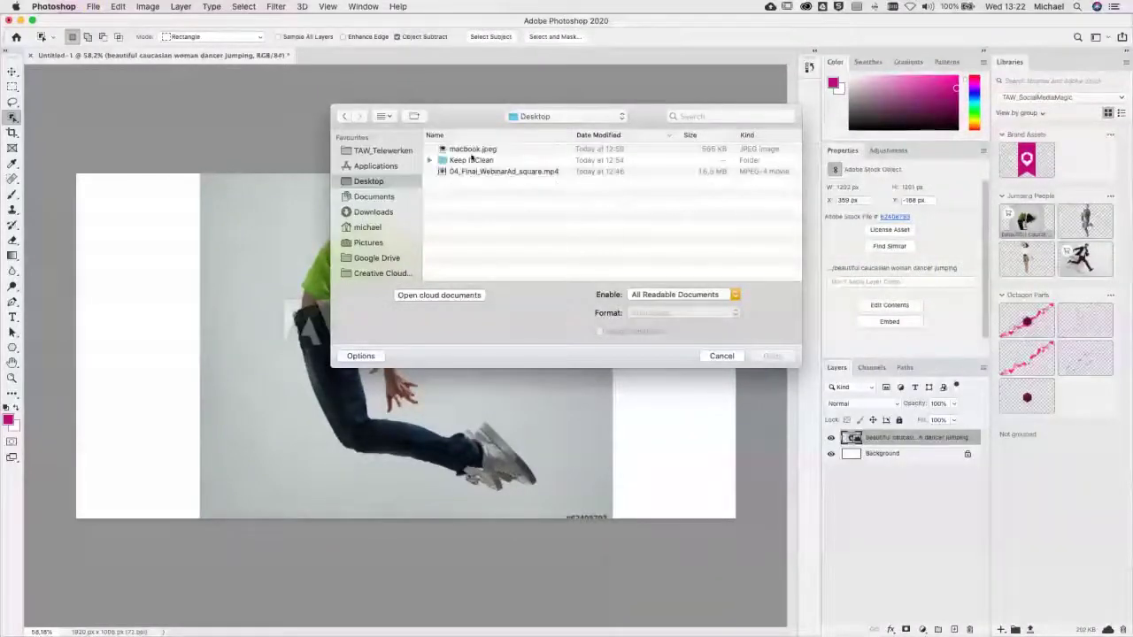
pyautogui.click(469, 150)
pyautogui.click(774, 356)
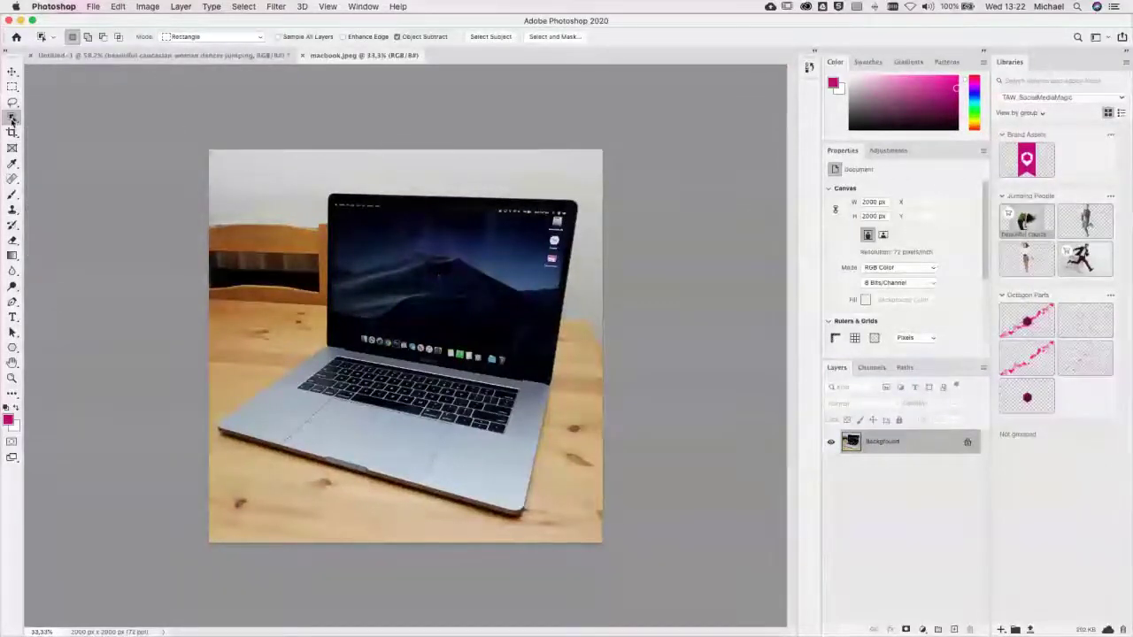
# Step: Try selecting the laptop with the Object Selection tool in Rectangle mode, then select the whole laptop in Lasso mode
pyautogui.moveTo(284, 175); pyautogui.dragTo(506, 352)
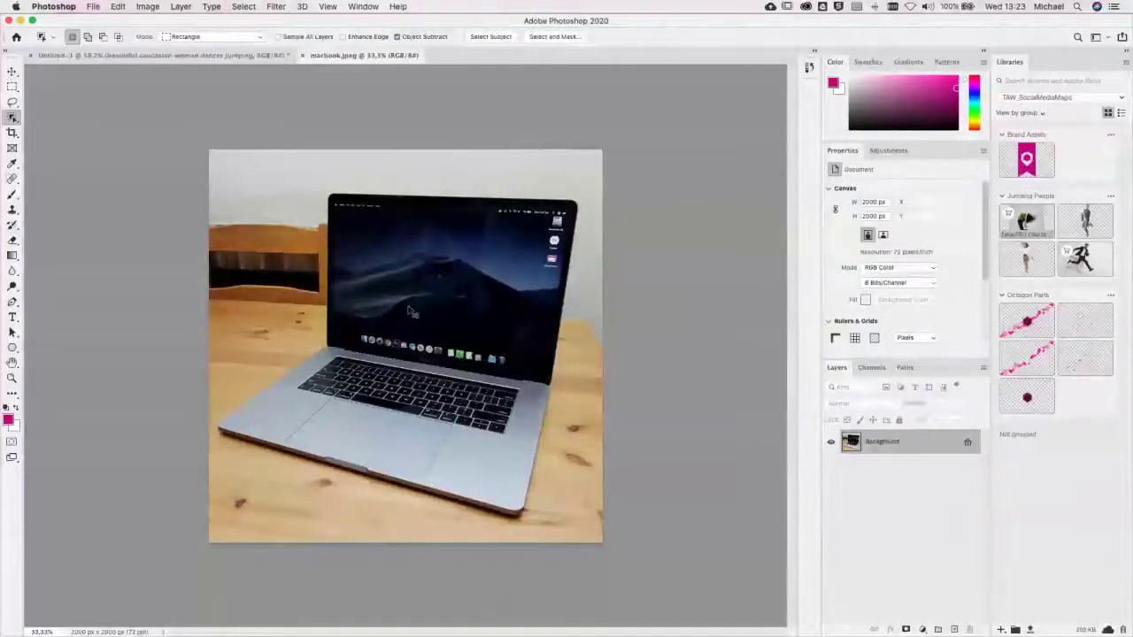
pyautogui.click(245, 39)
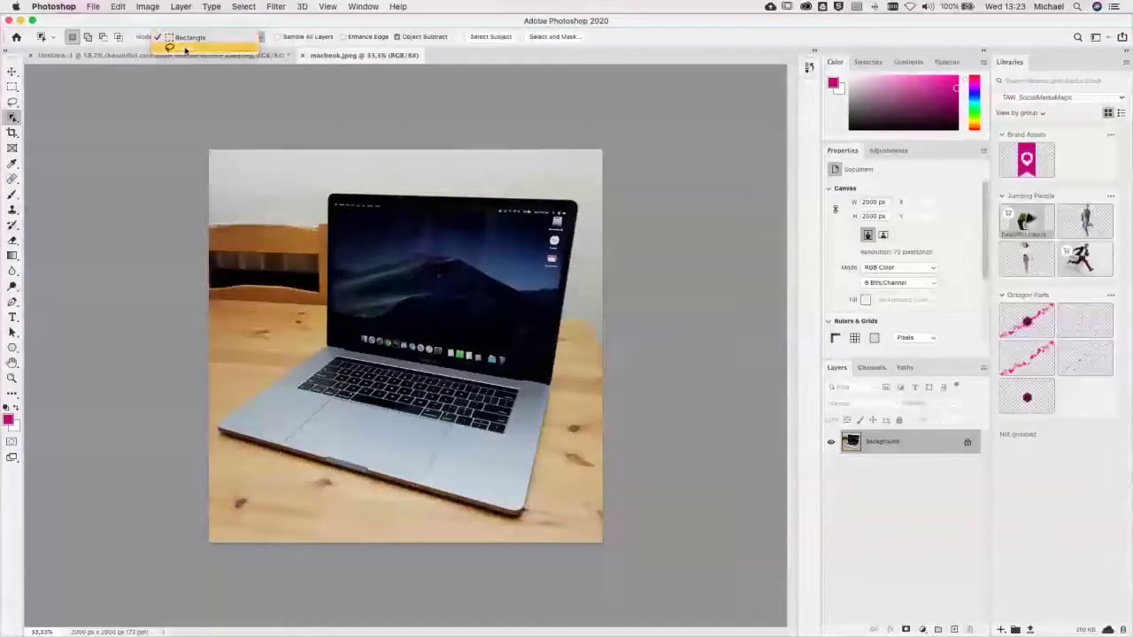
pyautogui.click(200, 49)
pyautogui.moveTo(362, 189)
pyautogui.mouseDown()
pyautogui.moveTo(321, 191)
pyautogui.moveTo(314, 341)
pyautogui.moveTo(210, 430)
pyautogui.moveTo(223, 451)
pyautogui.moveTo(272, 472)
pyautogui.moveTo(535, 531)
pyautogui.moveTo(586, 199)
pyautogui.moveTo(557, 184)
pyautogui.moveTo(368, 194)
pyautogui.mouseUp()
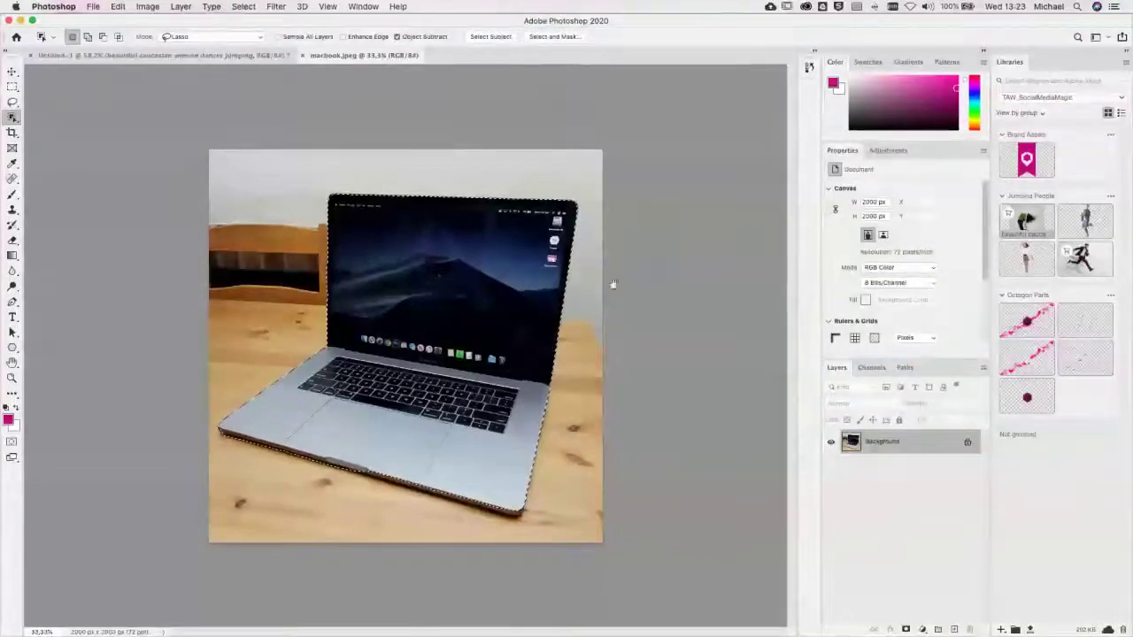
# Step: Examine the edges of the laptop selection up close and close macbook.jpeg
pyautogui.moveTo(295, 189); pyautogui.dragTo(510, 233)
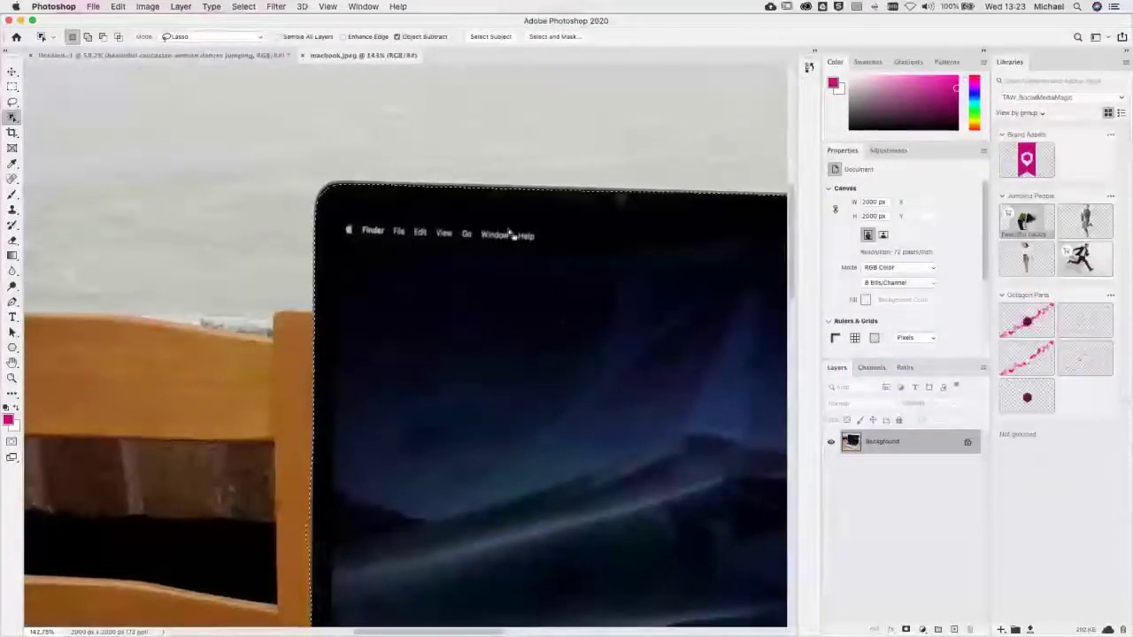
pyautogui.hscroll(10, 591, 305)
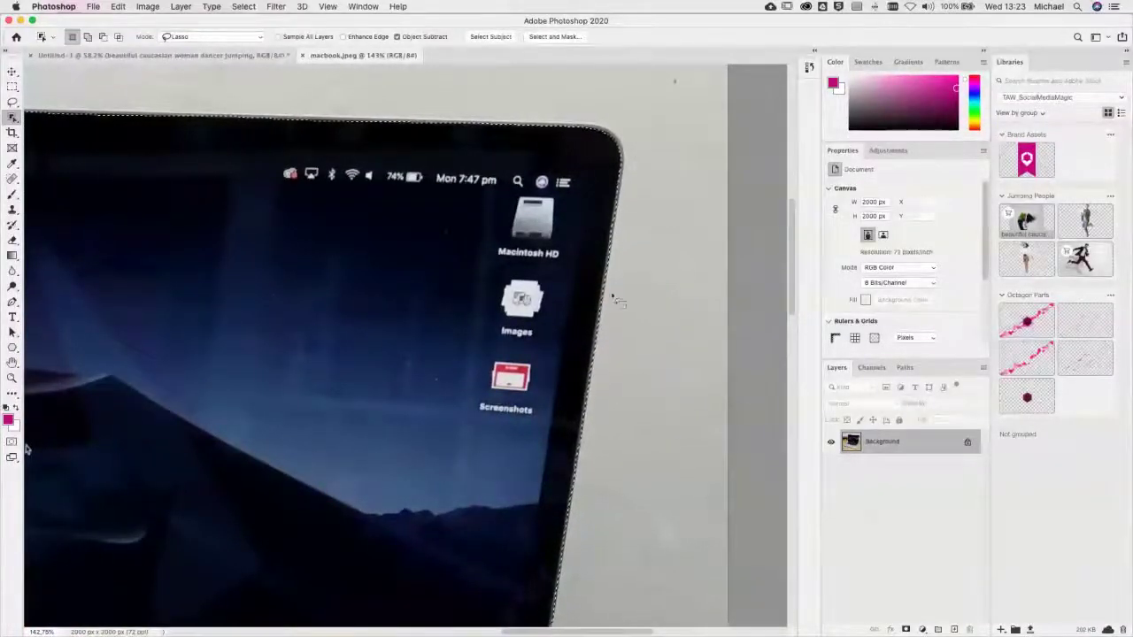
pyautogui.scroll(-15, 511, 505)
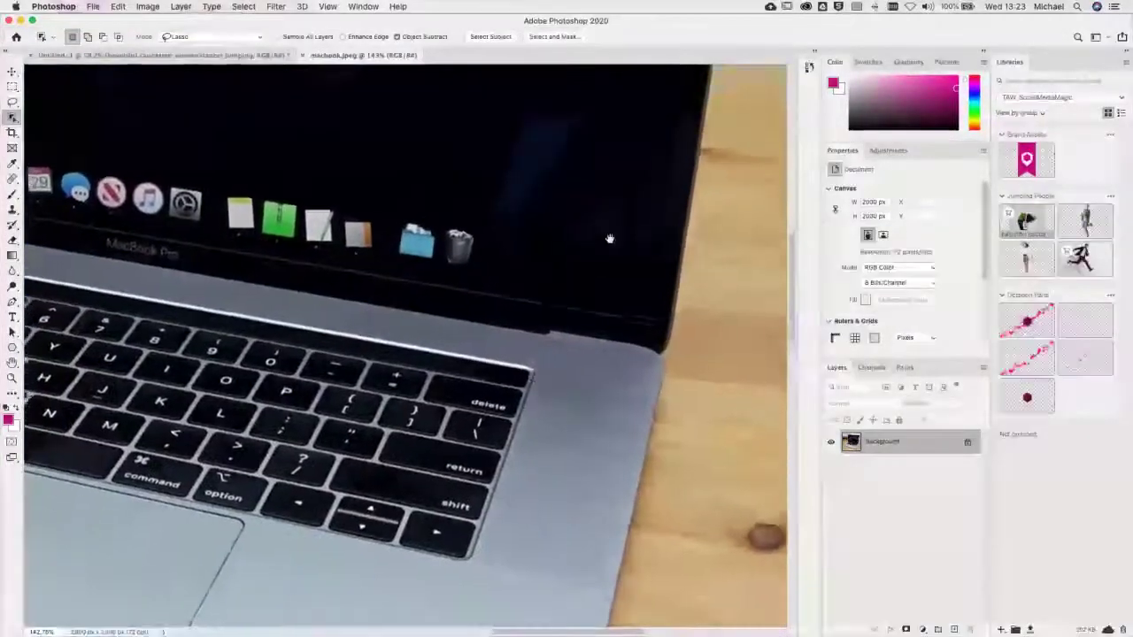
pyautogui.scroll(-5, 584, 228)
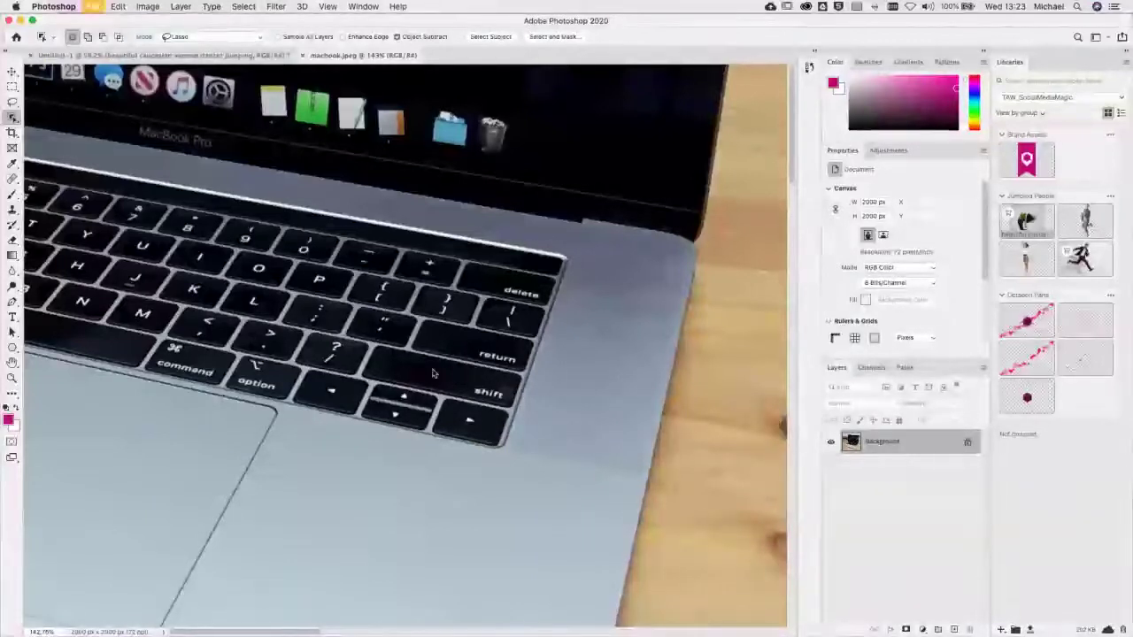
pyautogui.press('super+w')
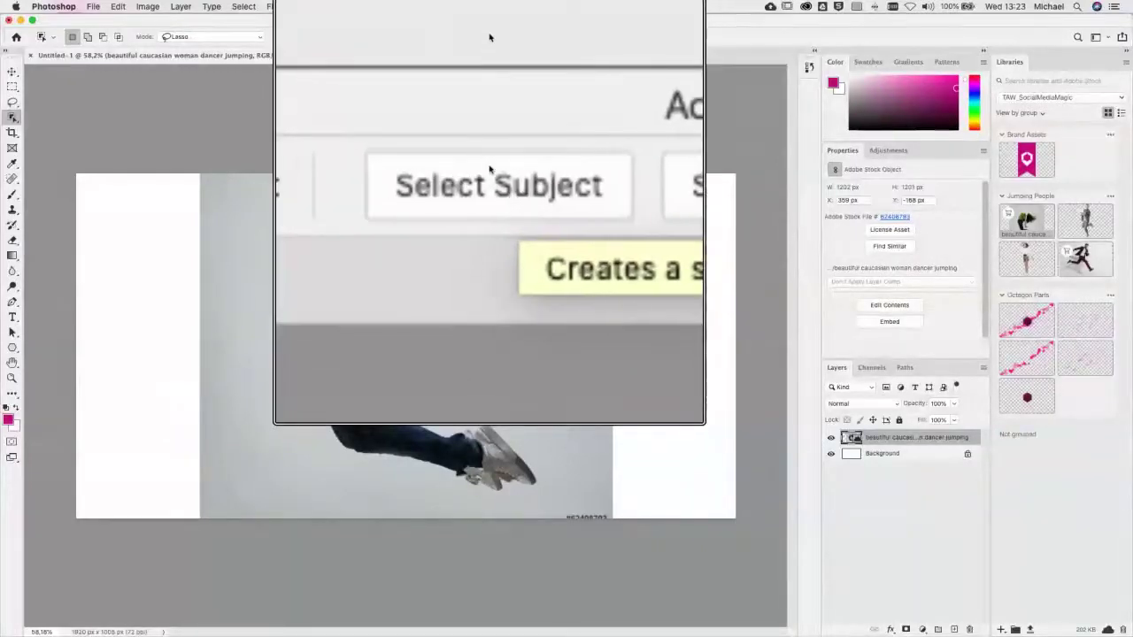
# Step: Select the jumping dancer in the placed photo with Select Subject
pyautogui.click(494, 40)
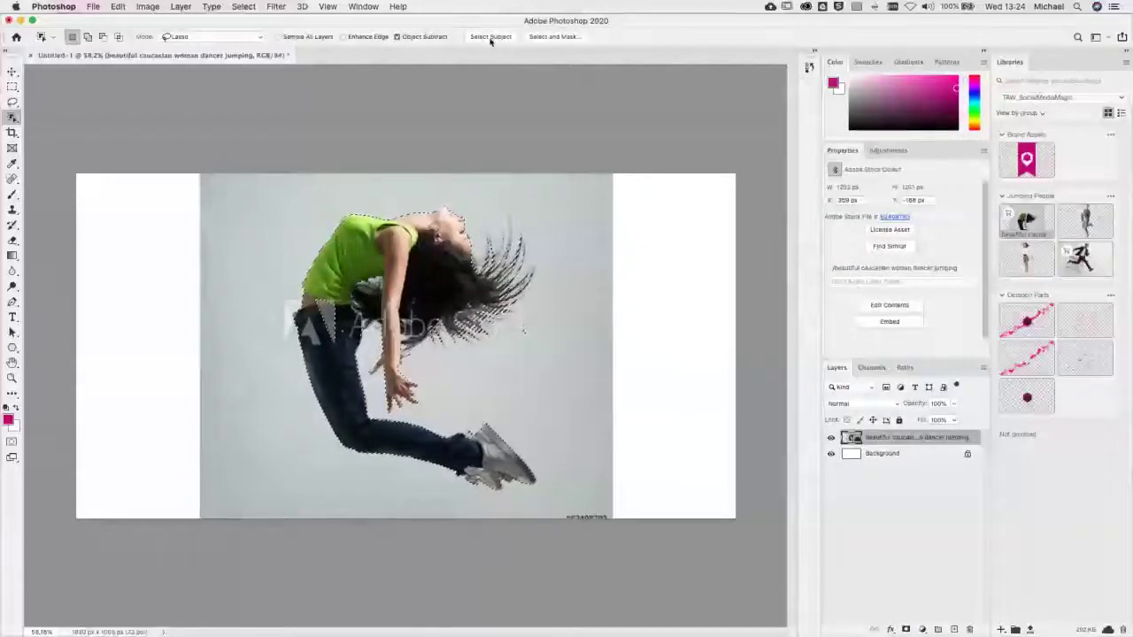
# Step: Open the dancer selection in Select and Mask and preview it On Black at 100% opacity
pyautogui.click(555, 37)
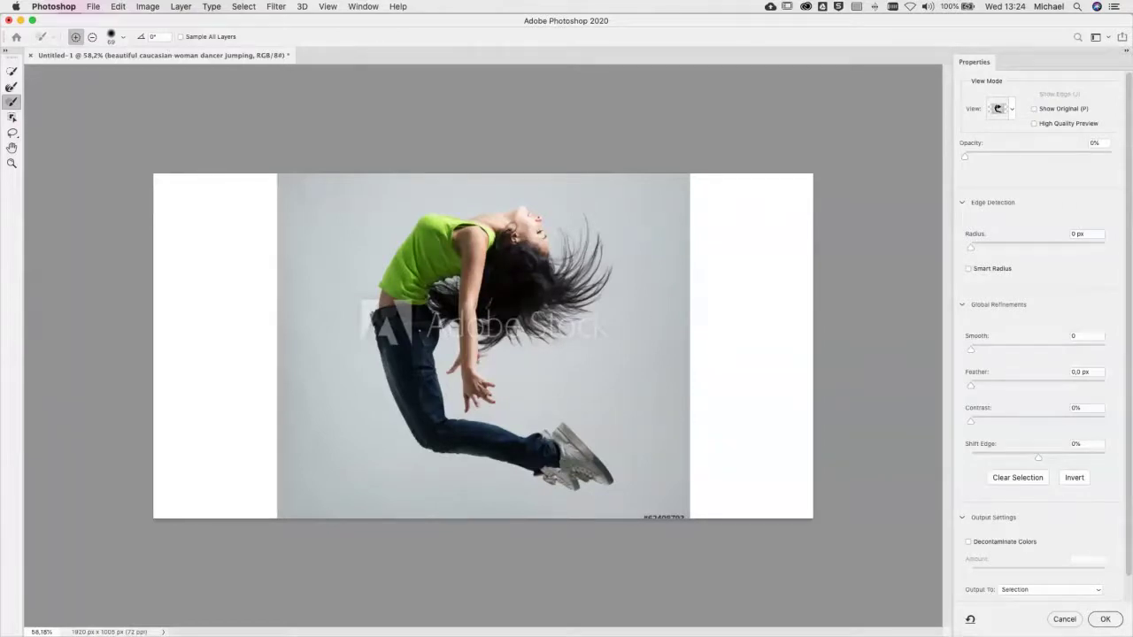
pyautogui.moveTo(965, 159); pyautogui.dragTo(1066, 158)
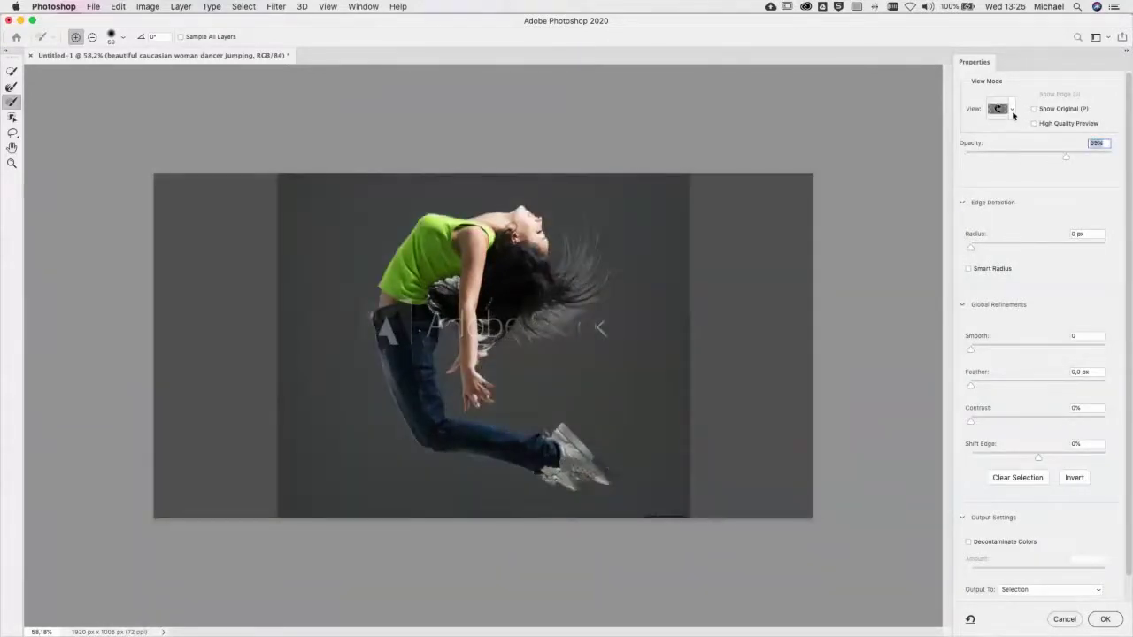
pyautogui.click(1012, 110)
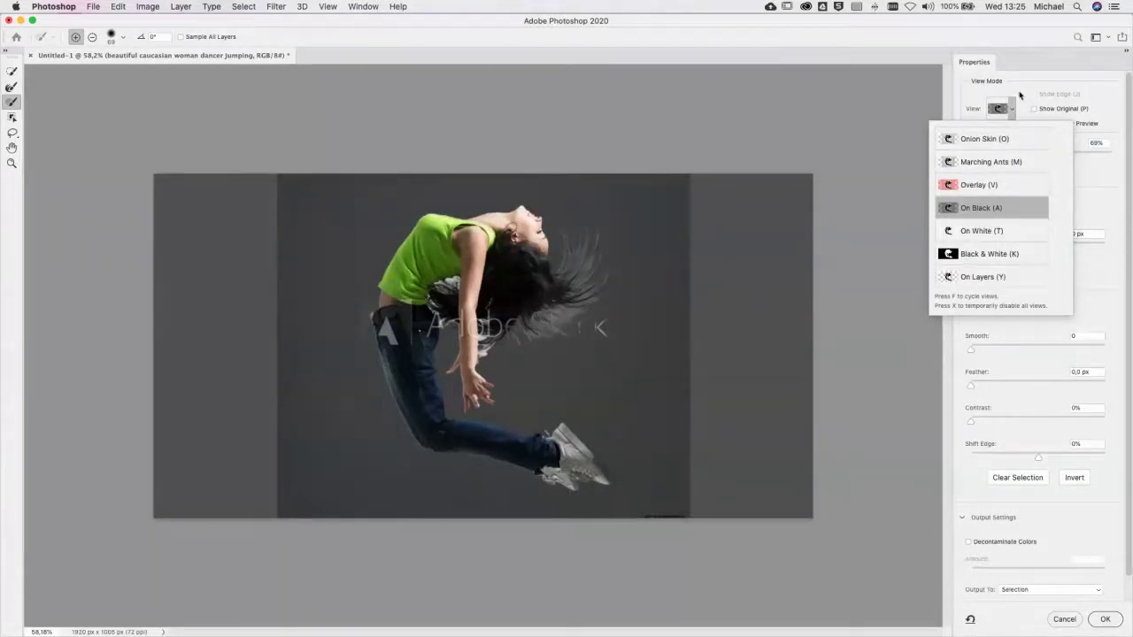
pyautogui.click(1012, 108)
pyautogui.click(1013, 111)
pyautogui.click(1084, 199)
pyautogui.moveTo(1066, 159); pyautogui.dragTo(1110, 159)
pyautogui.press('w')
pyautogui.moveTo(1006, 160); pyautogui.dragTo(1121, 162)
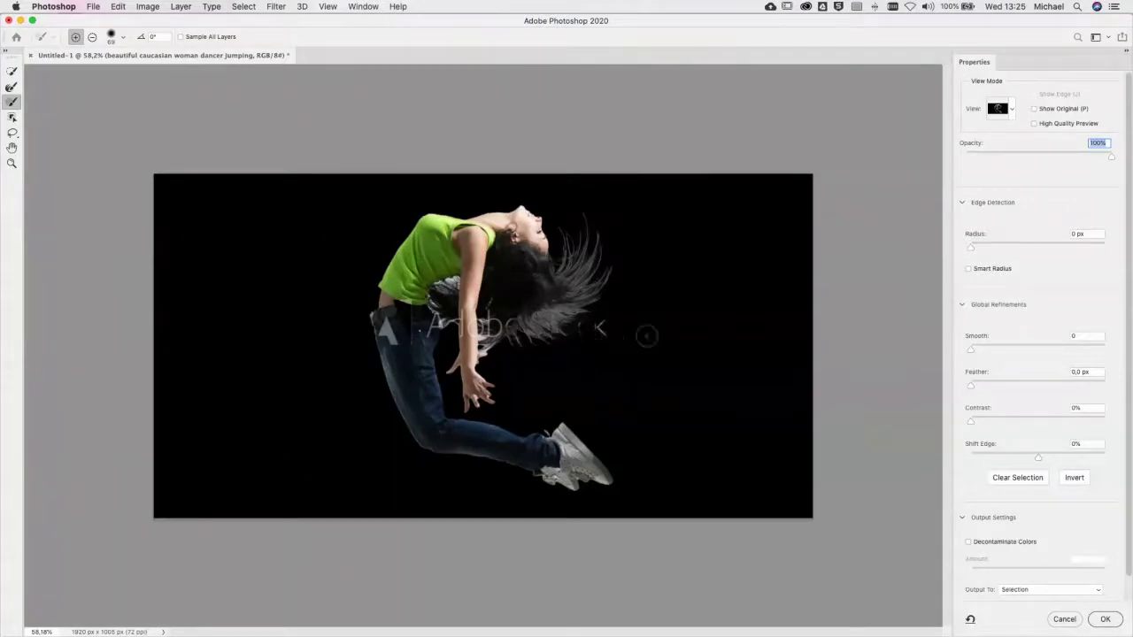
# Step: Refine the flying hair's edges with the Refine Edge Brush, including the strands behind the arm
pyautogui.moveTo(516, 299); pyautogui.dragTo(568, 300)
pyautogui.moveTo(718, 222)
pyautogui.mouseDown()
pyautogui.moveTo(481, 268)
pyautogui.moveTo(563, 285)
pyautogui.moveTo(500, 331)
pyautogui.moveTo(517, 319)
pyautogui.mouseUp()
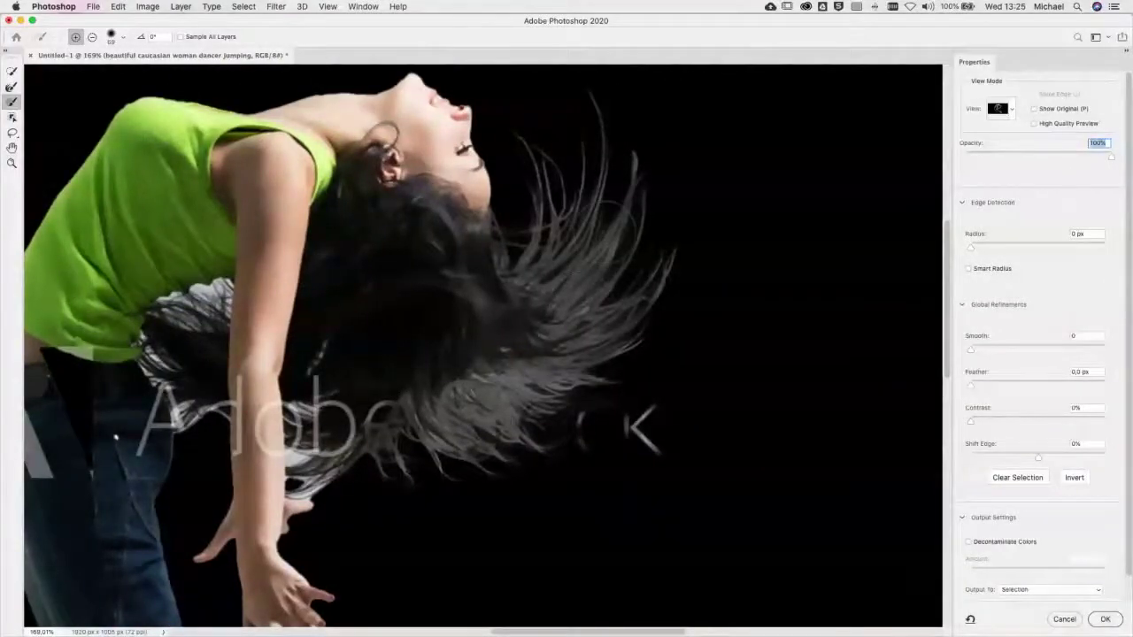
pyautogui.moveTo(412, 439); pyautogui.dragTo(495, 423)
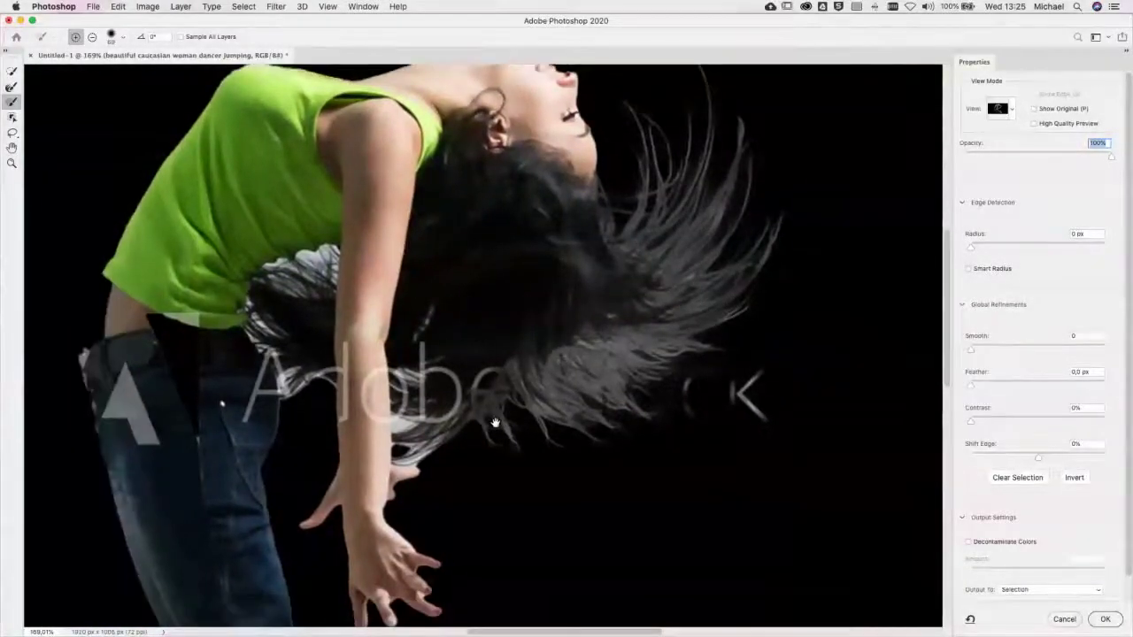
pyautogui.moveTo(682, 273); pyautogui.dragTo(617, 266)
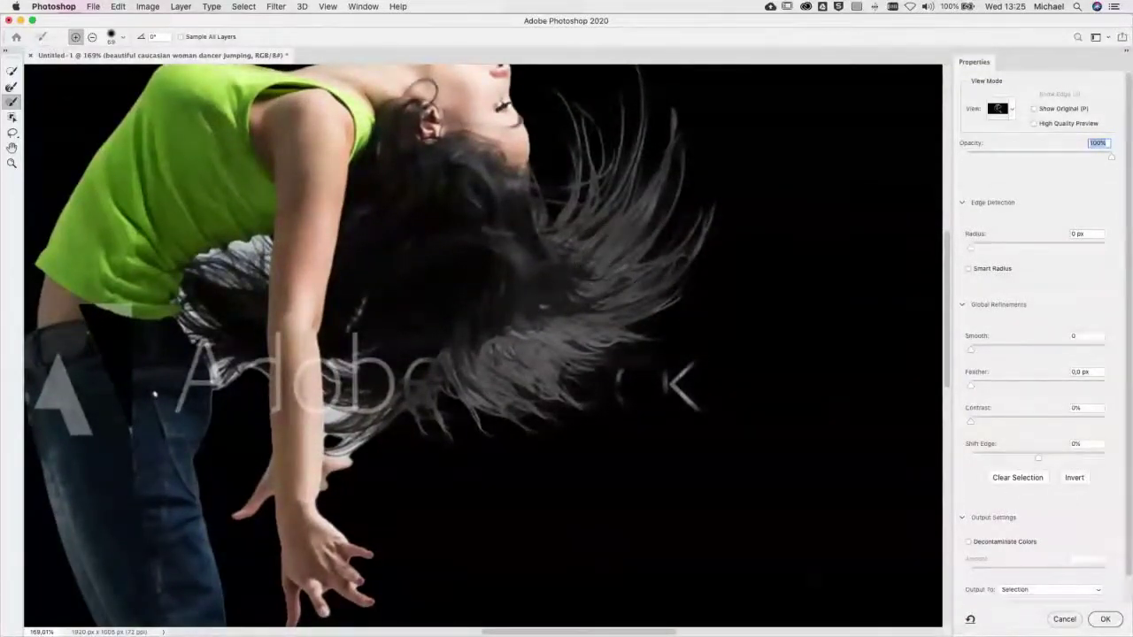
pyautogui.click(11, 88)
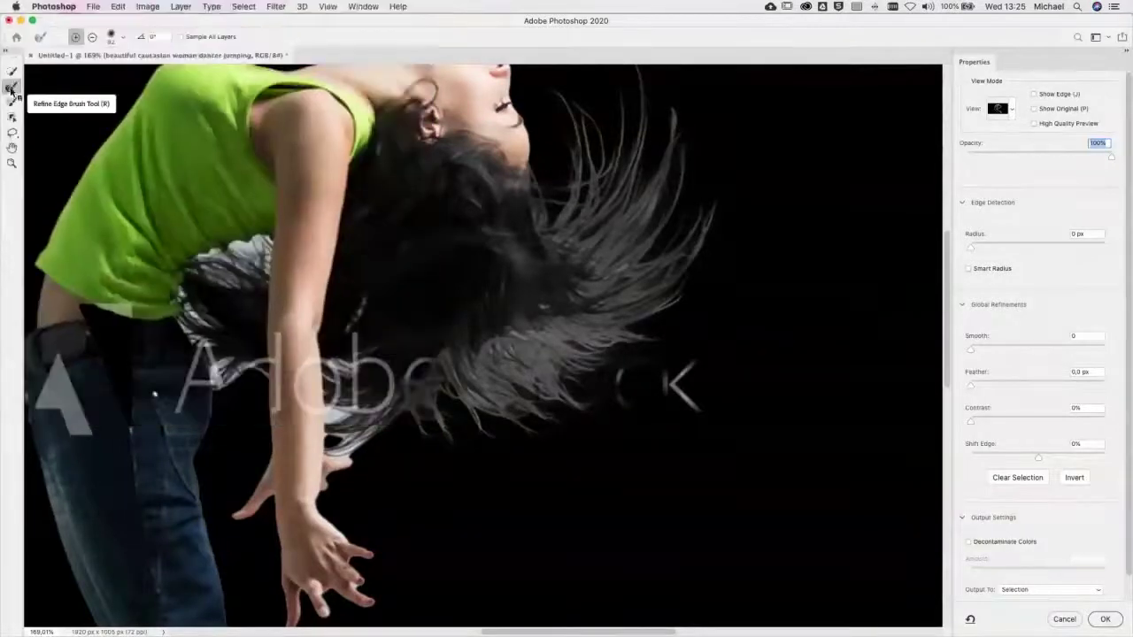
pyautogui.moveTo(635, 287)
pyautogui.mouseDown()
pyautogui.moveTo(719, 219)
pyautogui.moveTo(587, 104)
pyautogui.moveTo(695, 303)
pyautogui.moveTo(592, 393)
pyautogui.moveTo(662, 359)
pyautogui.moveTo(562, 429)
pyautogui.moveTo(711, 404)
pyautogui.moveTo(591, 400)
pyautogui.moveTo(357, 434)
pyautogui.moveTo(348, 357)
pyautogui.moveTo(388, 418)
pyautogui.moveTo(398, 413)
pyautogui.moveTo(373, 375)
pyautogui.moveTo(191, 297)
pyautogui.moveTo(254, 264)
pyautogui.moveTo(205, 280)
pyautogui.moveTo(239, 378)
pyautogui.moveTo(240, 237)
pyautogui.moveTo(405, 355)
pyautogui.moveTo(437, 347)
pyautogui.moveTo(395, 350)
pyautogui.moveTo(472, 382)
pyautogui.moveTo(380, 365)
pyautogui.moveTo(312, 391)
pyautogui.moveTo(424, 389)
pyautogui.moveTo(363, 384)
pyautogui.mouseUp()
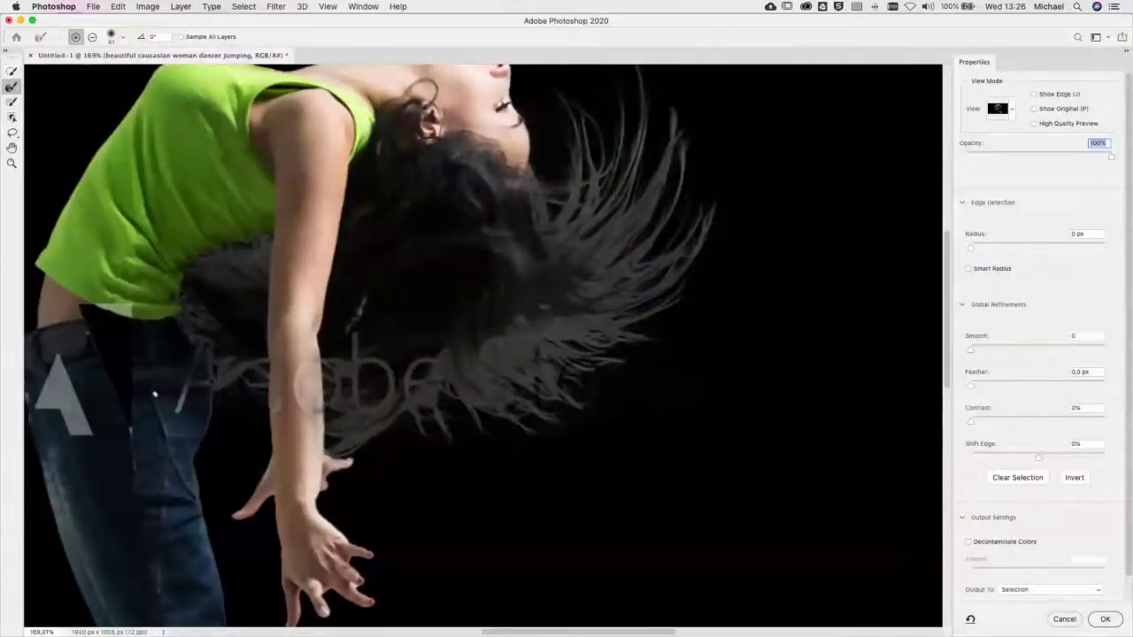
# Step: Paint the missing wedge of the jeans at the waist back into the selection with the Brush tool and touch up the arm
pyautogui.click(11, 102)
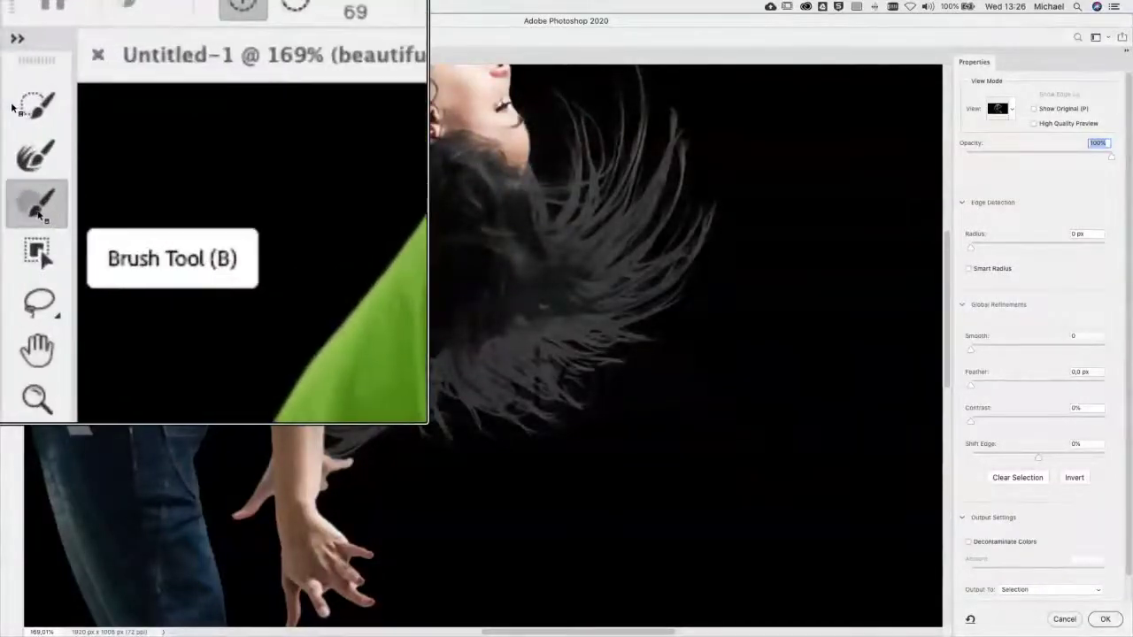
pyautogui.moveTo(180, 414); pyautogui.dragTo(410, 255)
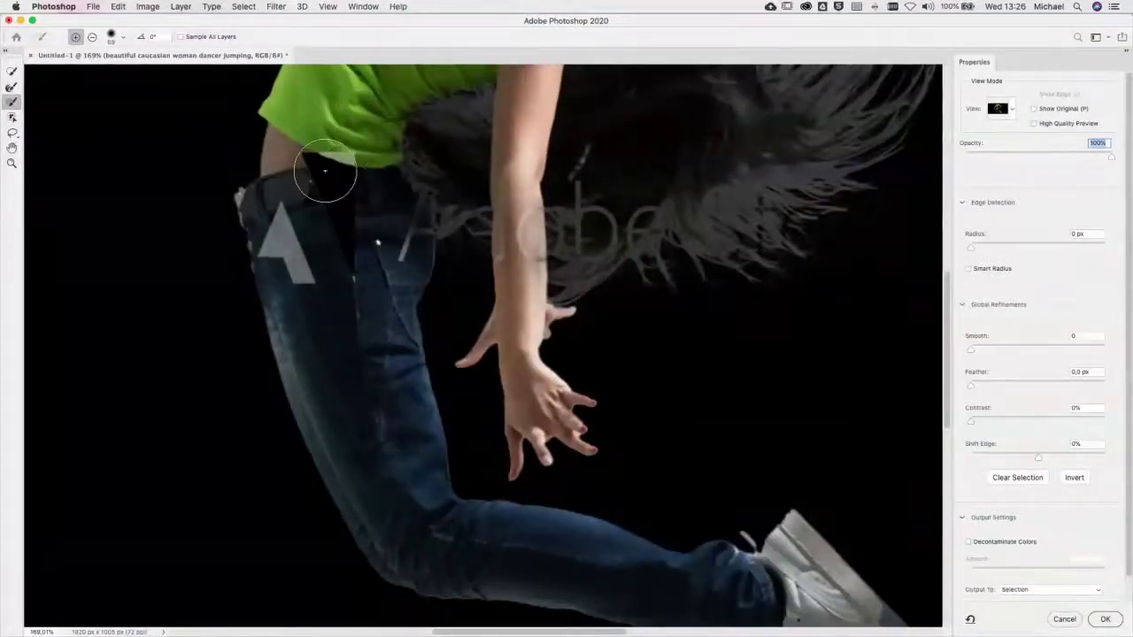
pyautogui.moveTo(325, 173)
pyautogui.mouseDown()
pyautogui.moveTo(352, 293)
pyautogui.moveTo(341, 161)
pyautogui.moveTo(343, 241)
pyautogui.moveTo(337, 160)
pyautogui.moveTo(315, 160)
pyautogui.moveTo(354, 167)
pyautogui.mouseUp()
pyautogui.moveTo(648, 265); pyautogui.dragTo(620, 262)
pyautogui.press('alt')
pyautogui.moveTo(526, 216)
pyautogui.mouseDown()
pyautogui.moveTo(524, 276)
pyautogui.moveTo(523, 202)
pyautogui.mouseUp()
pyautogui.moveTo(521, 259)
pyautogui.mouseDown()
pyautogui.moveTo(526, 285)
pyautogui.moveTo(528, 198)
pyautogui.moveTo(535, 299)
pyautogui.moveTo(533, 197)
pyautogui.moveTo(535, 315)
pyautogui.mouseUp()
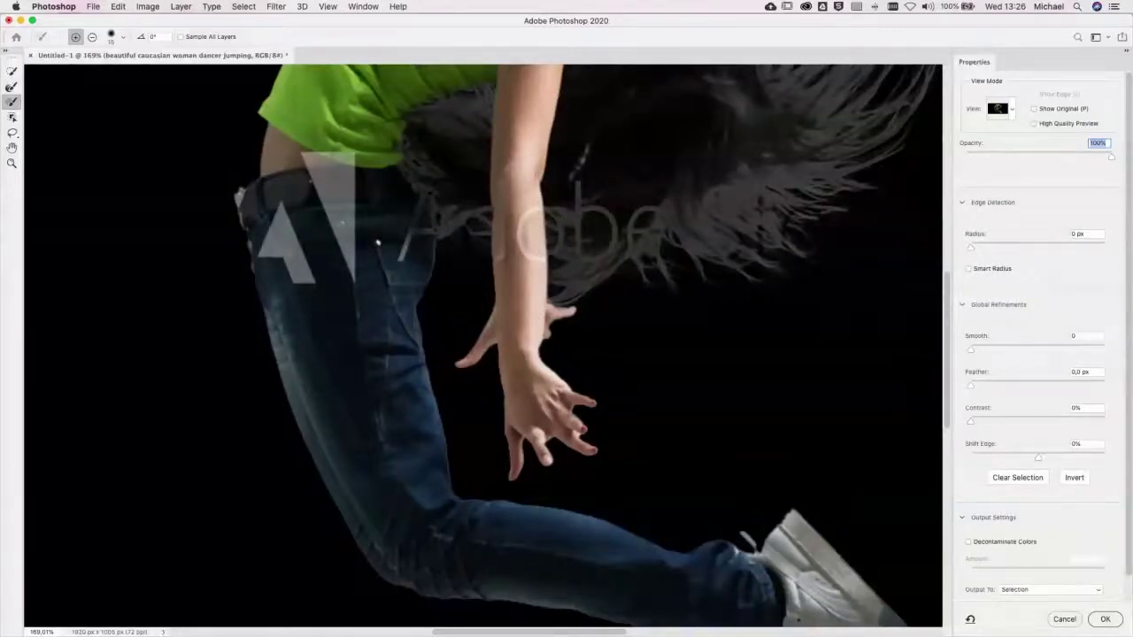
pyautogui.moveTo(652, 209); pyautogui.dragTo(525, 248)
pyautogui.moveTo(579, 141); pyautogui.dragTo(517, 349)
# Step: Clean up the gaps between the fingers of the lower hand by subtracting the background with a very small brush
pyautogui.scroll(-5, 480, 337)
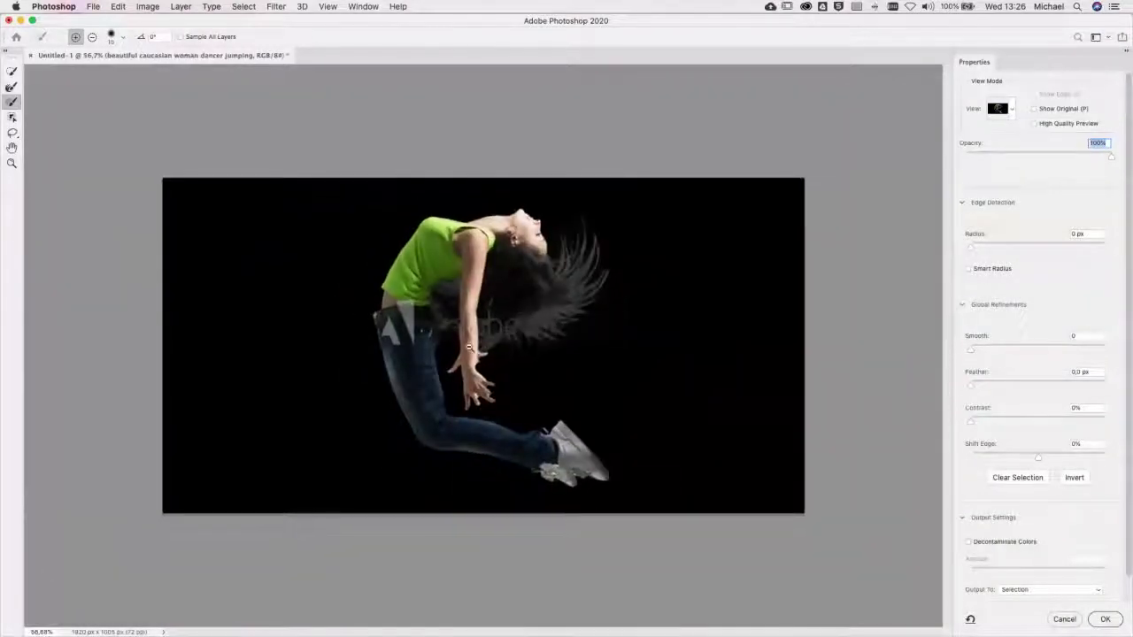
pyautogui.scroll(8, 479, 390)
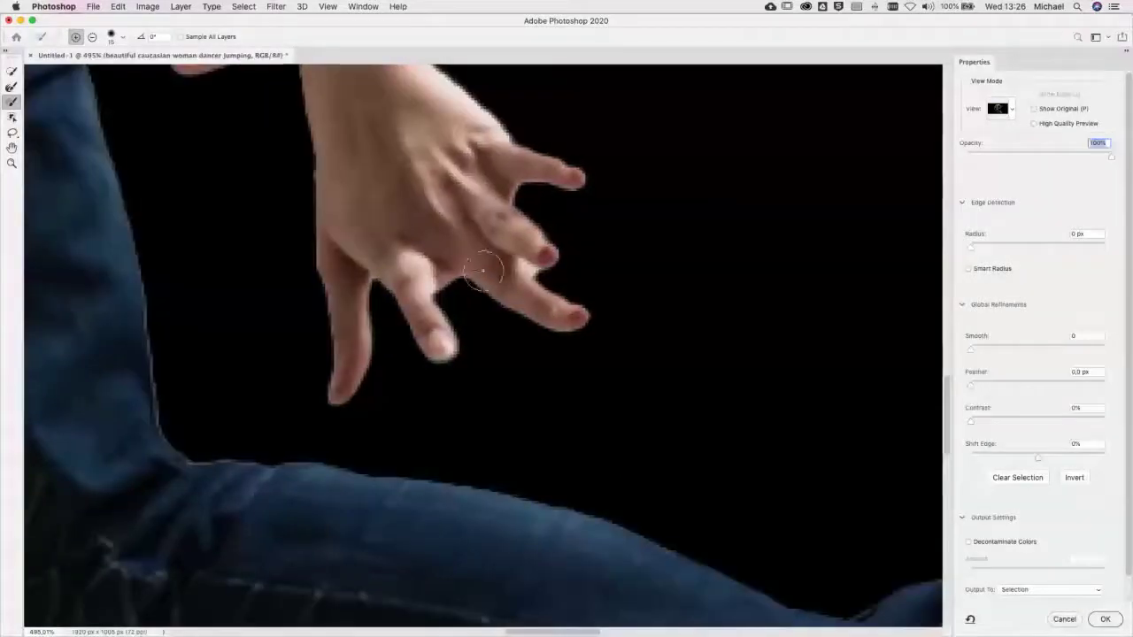
pyautogui.moveTo(455, 288)
pyautogui.mouseDown()
pyautogui.moveTo(438, 292)
pyautogui.moveTo(426, 270)
pyautogui.moveTo(444, 288)
pyautogui.mouseUp()
pyautogui.press('alt')
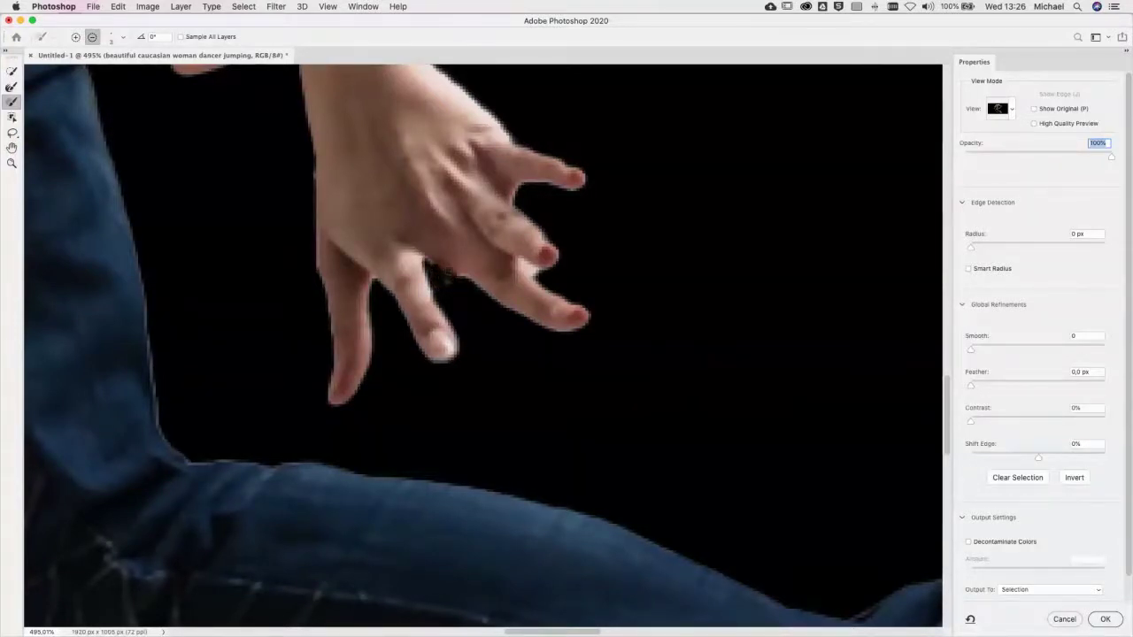
pyautogui.moveTo(465, 280)
pyautogui.mouseDown()
pyautogui.moveTo(445, 270)
pyautogui.moveTo(458, 291)
pyautogui.moveTo(444, 276)
pyautogui.mouseUp()
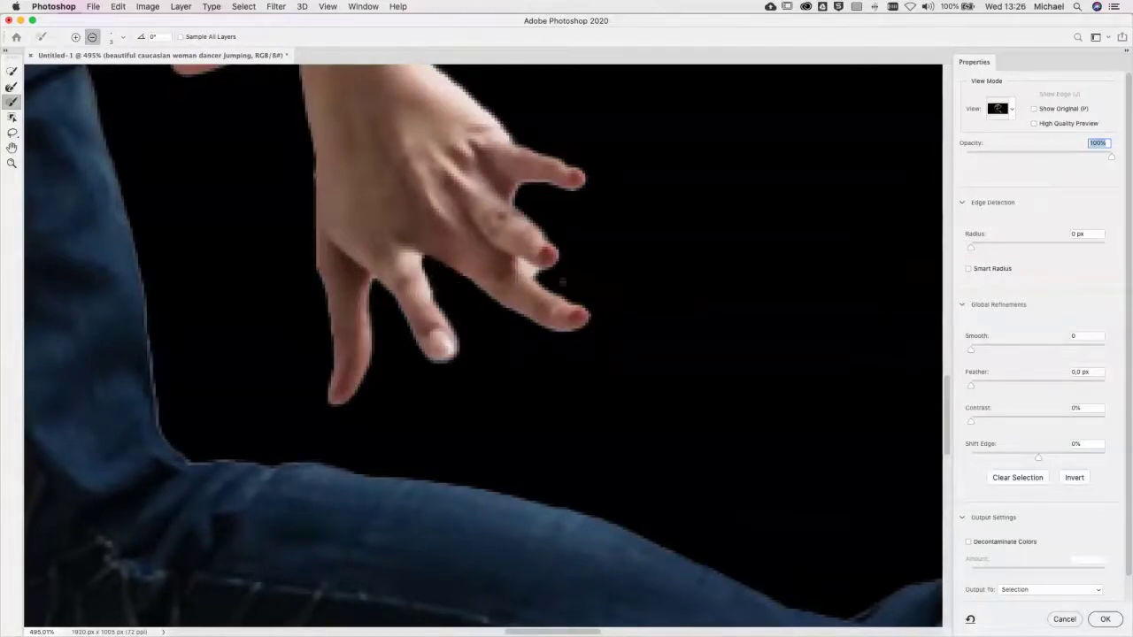
pyautogui.moveTo(542, 274); pyautogui.dragTo(531, 269)
pyautogui.scroll(-10, 635, 292)
pyautogui.moveTo(525, 208); pyautogui.dragTo(521, 231)
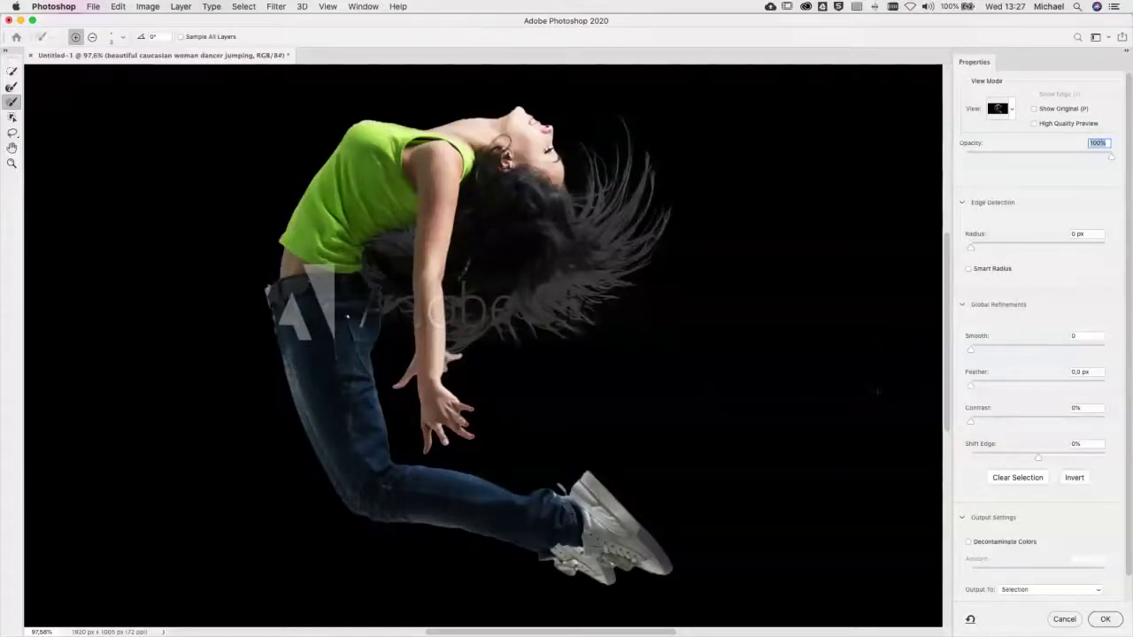
# Step: Output the refined selection as a Layer Mask on the dancer layer
pyautogui.scroll(-1, 1017, 520)
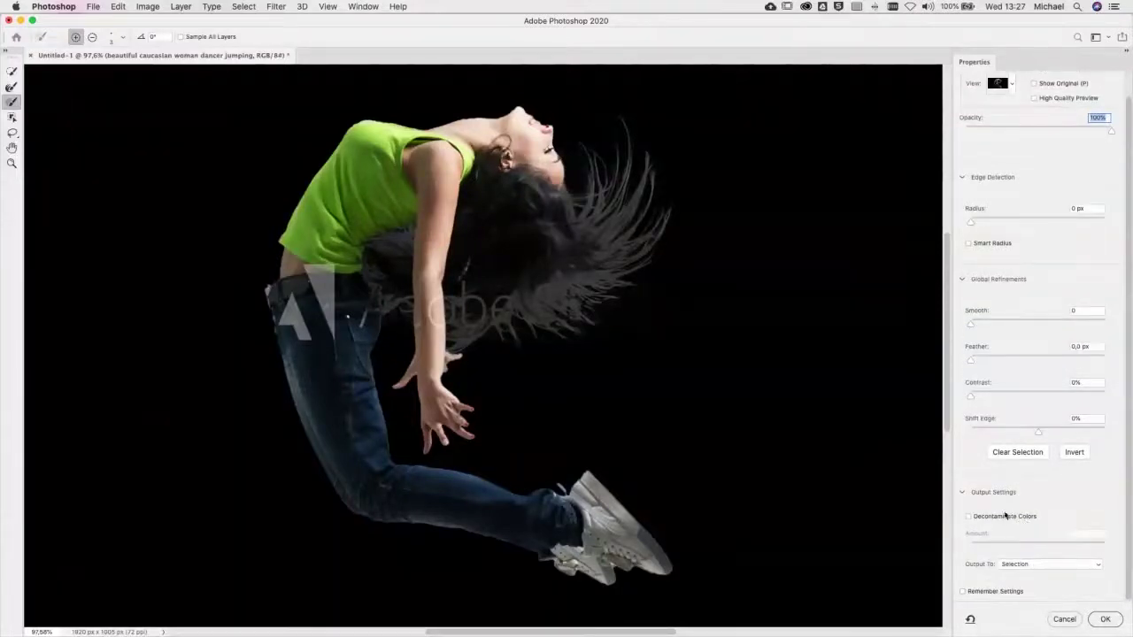
pyautogui.click(1029, 567)
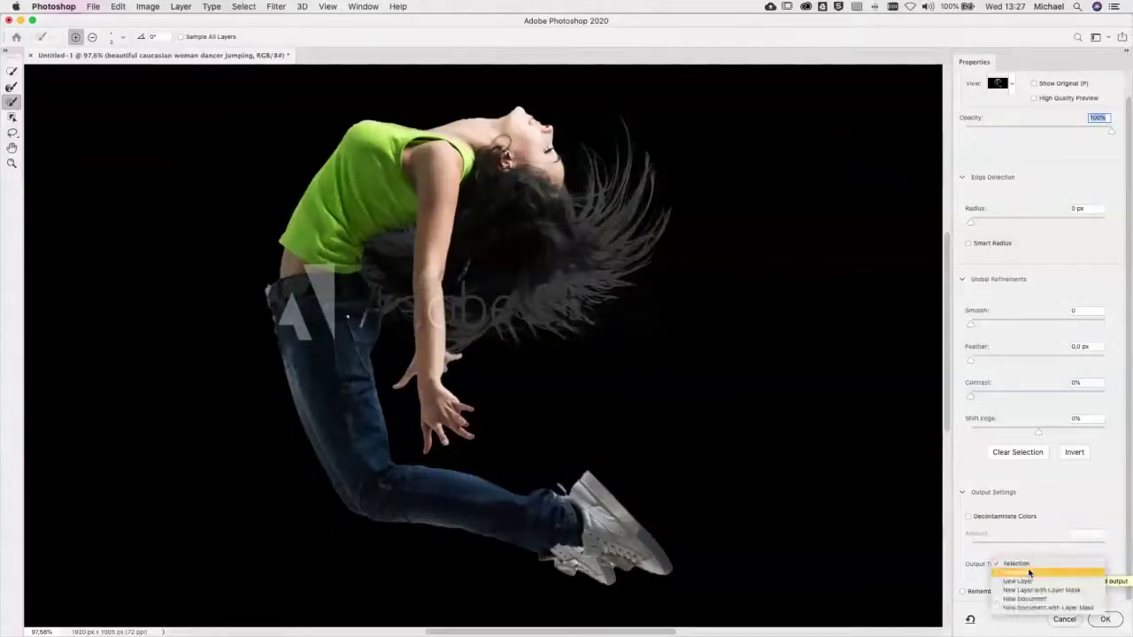
pyautogui.click(1026, 575)
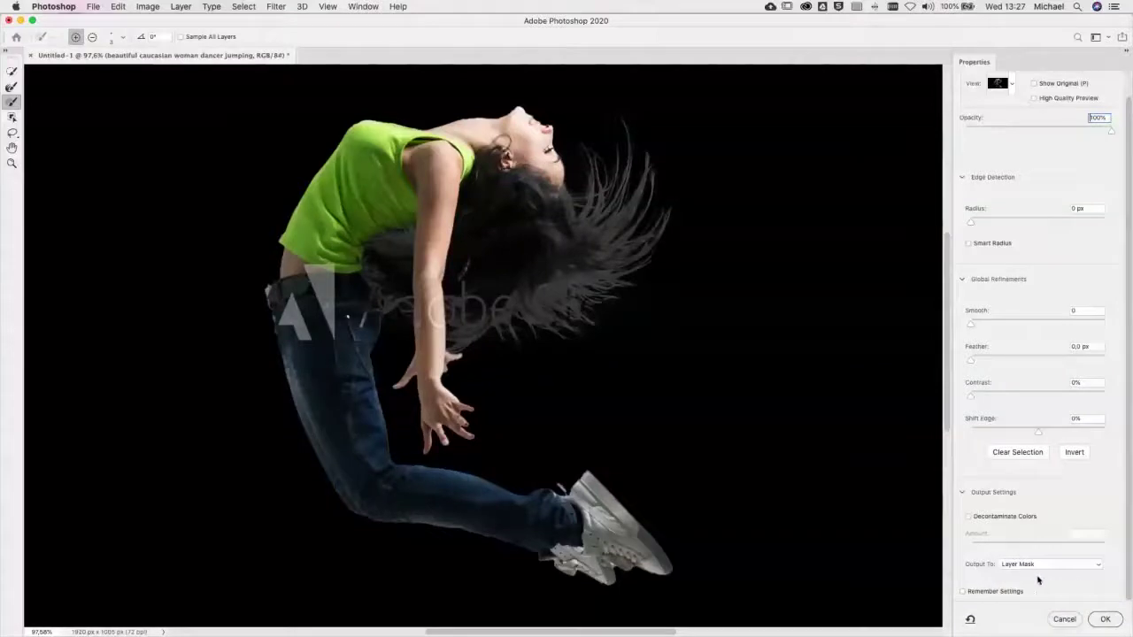
pyautogui.click(1104, 619)
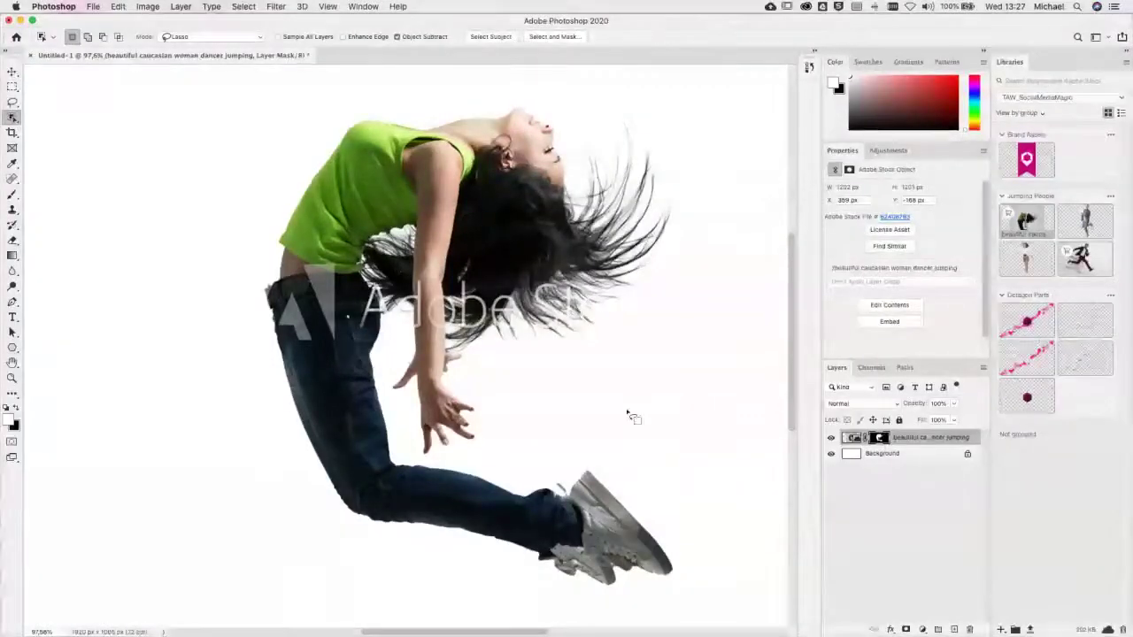
pyautogui.moveTo(530, 349); pyautogui.dragTo(407, 348)
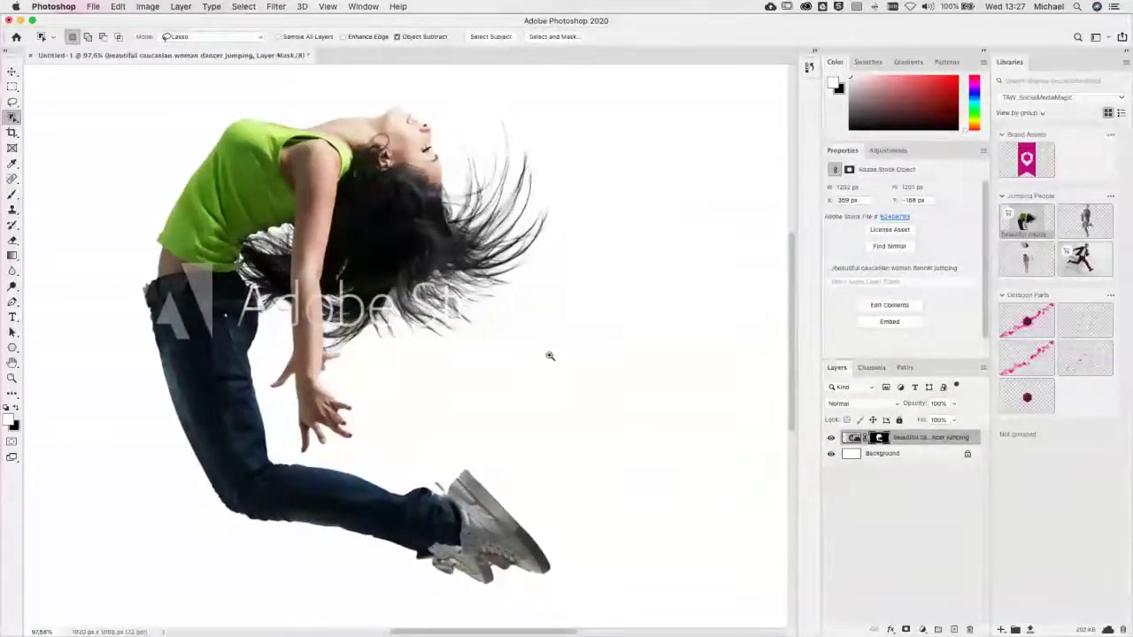
pyautogui.scroll(-5, 531, 354)
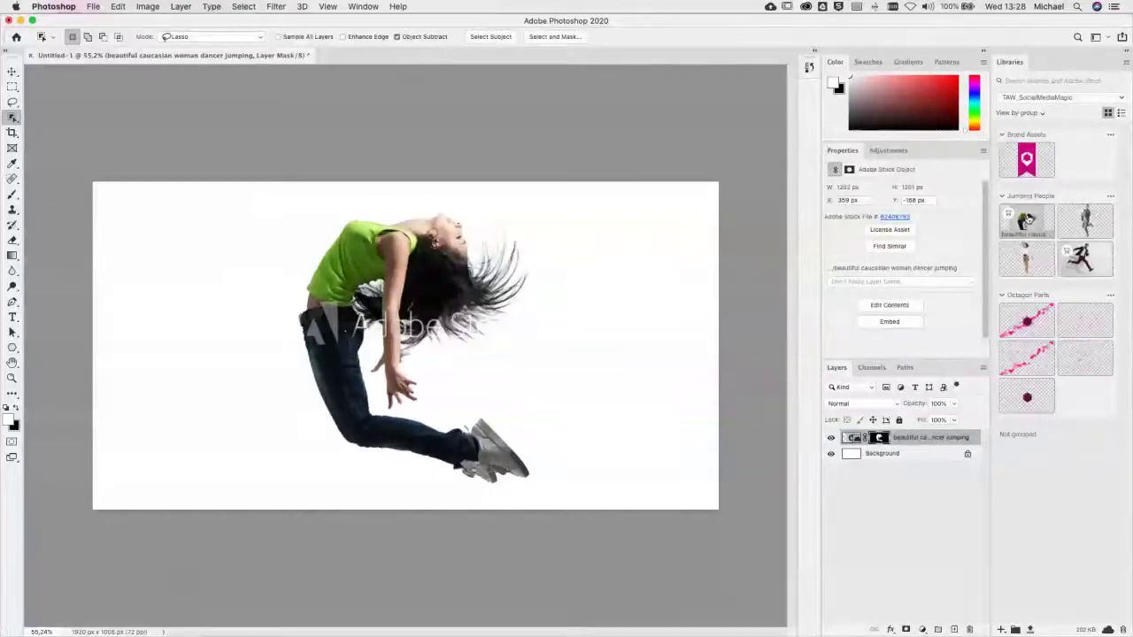
# Step: License the dancer's Adobe Stock image from its layer and inspect the masked photo up close
pyautogui.rightClick(1025, 217)
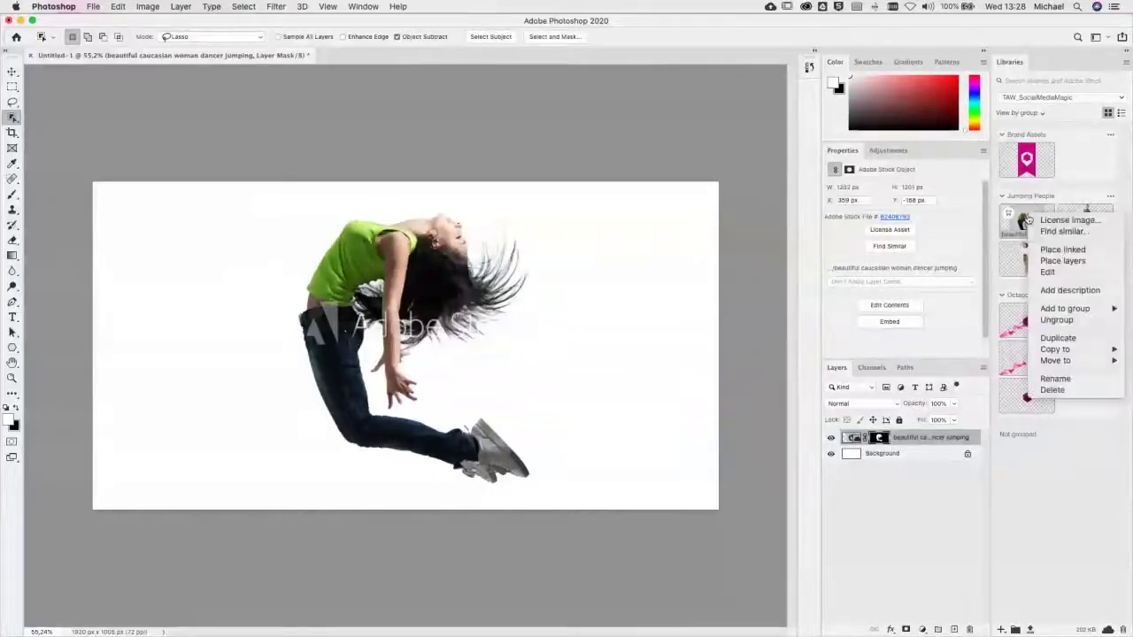
pyautogui.rightClick(919, 442)
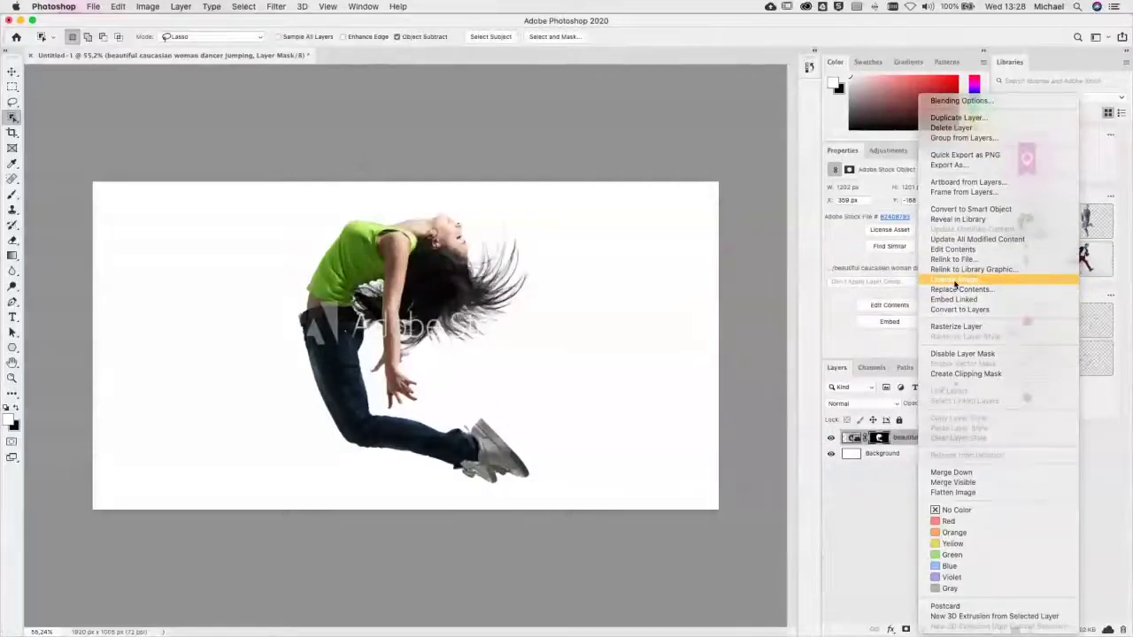
pyautogui.click(954, 281)
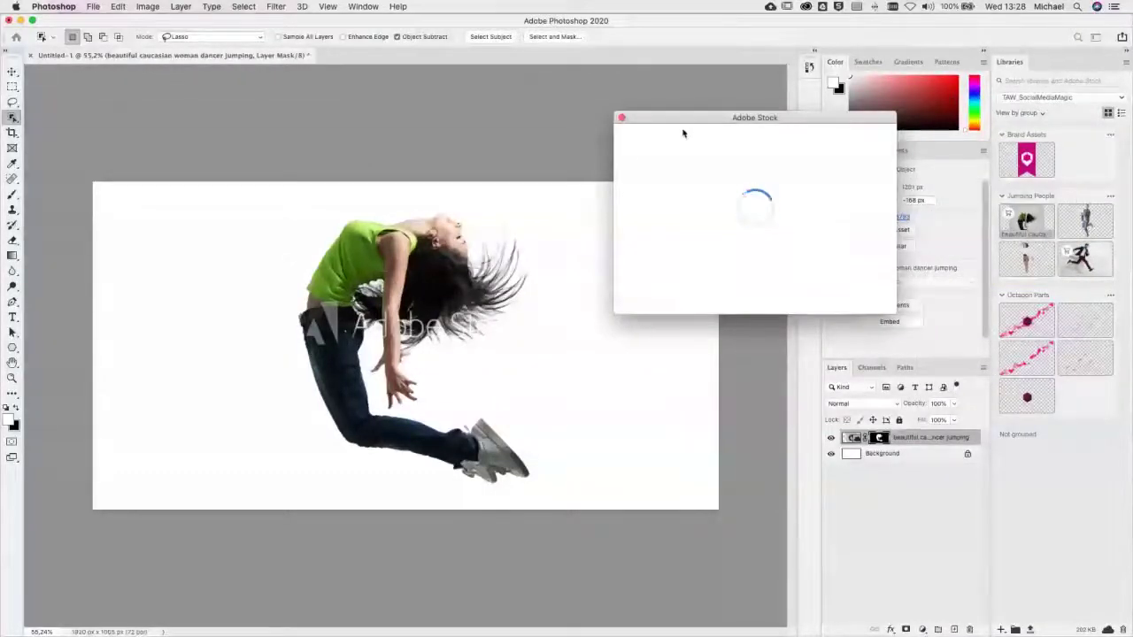
pyautogui.moveTo(688, 121); pyautogui.dragTo(446, 157)
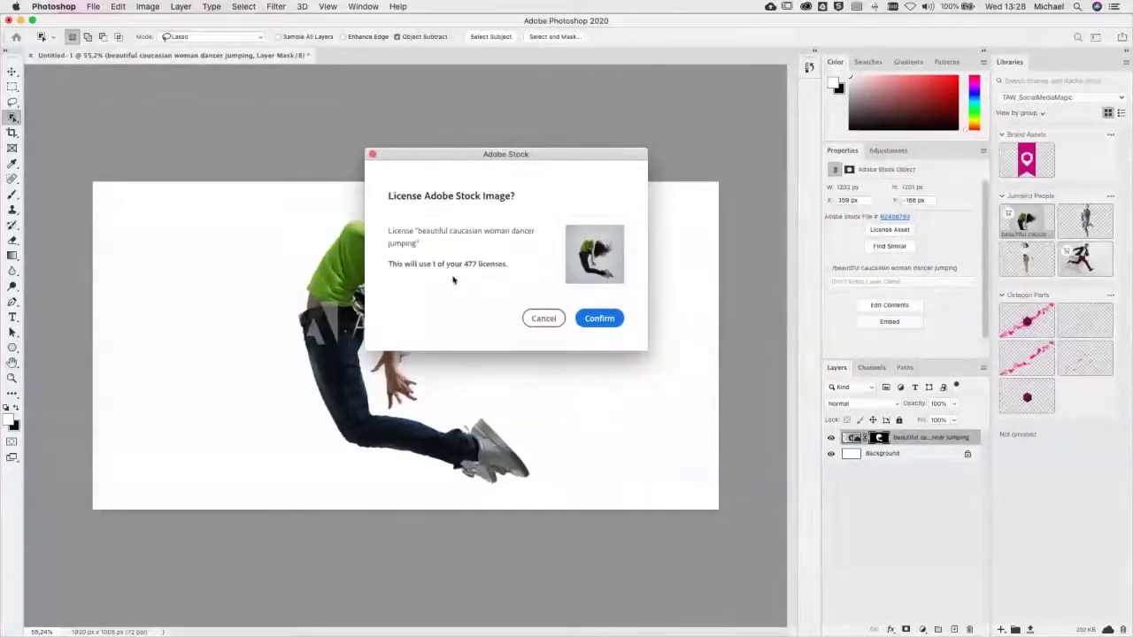
pyautogui.click(599, 319)
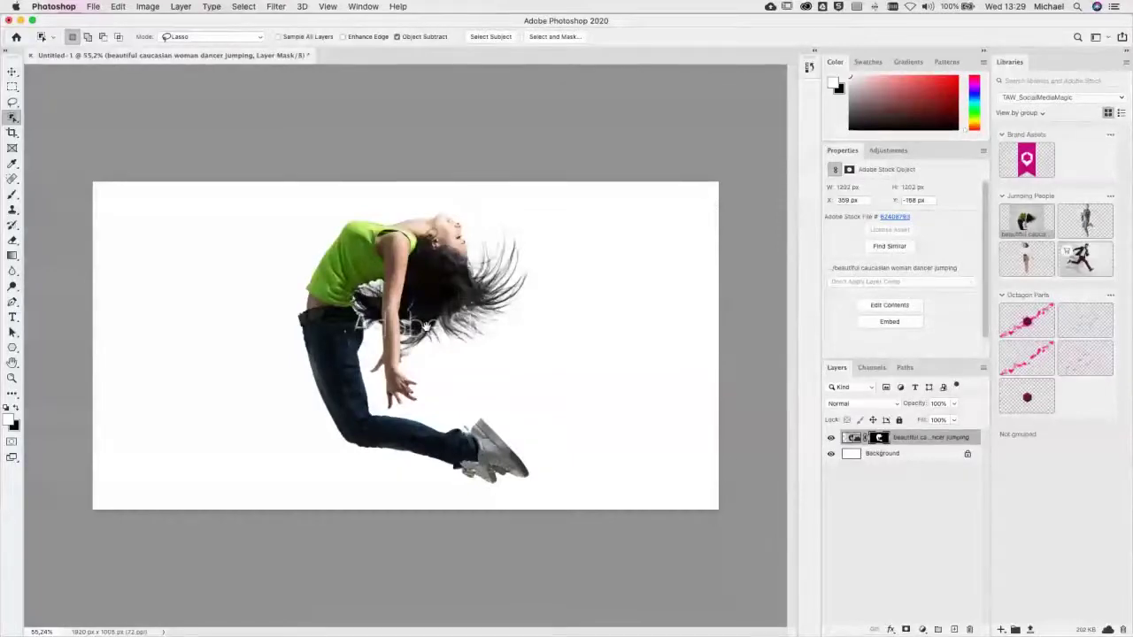
pyautogui.scroll(5, 425, 327)
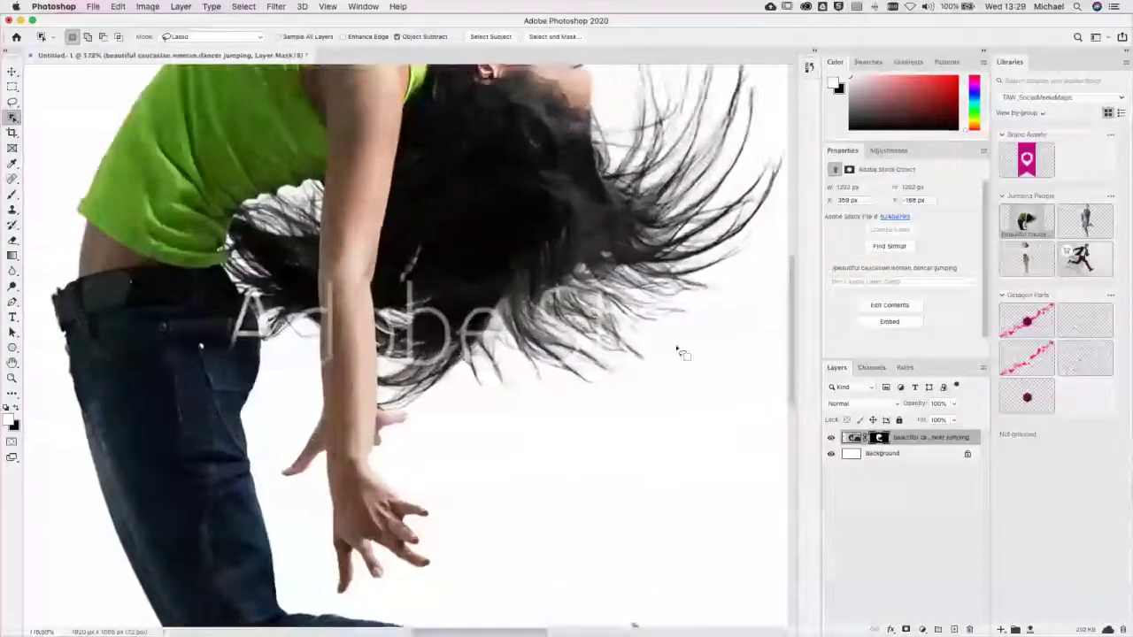
pyautogui.scroll(-2, 496, 330)
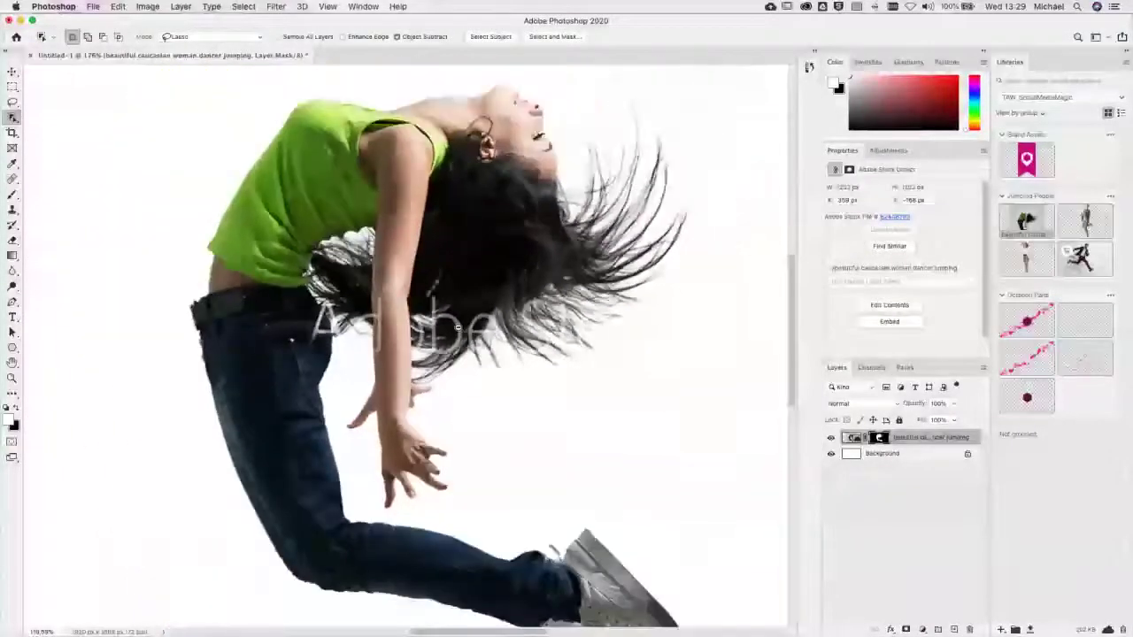
pyautogui.scroll(-3, 457, 328)
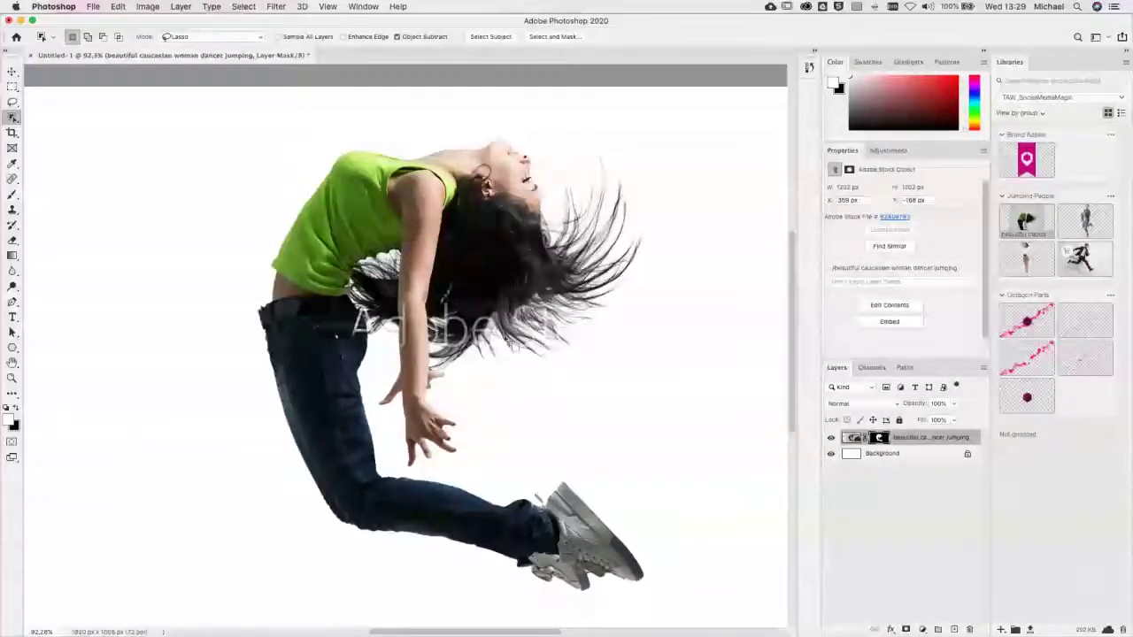
pyautogui.scroll(-3, 505, 337)
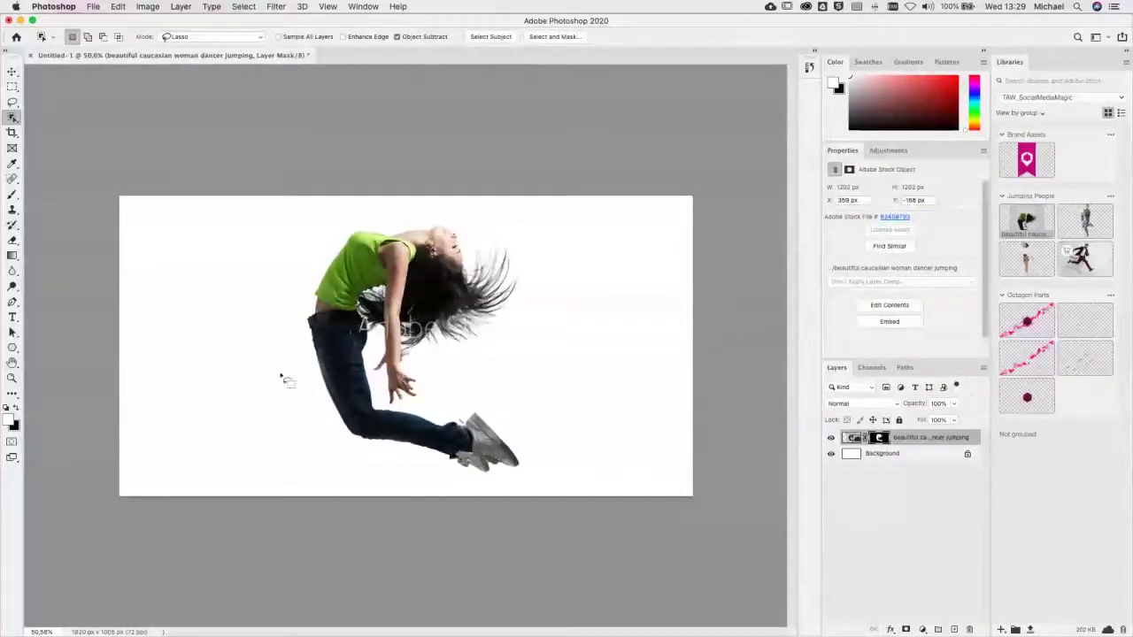
pyautogui.rightClick(890, 443)
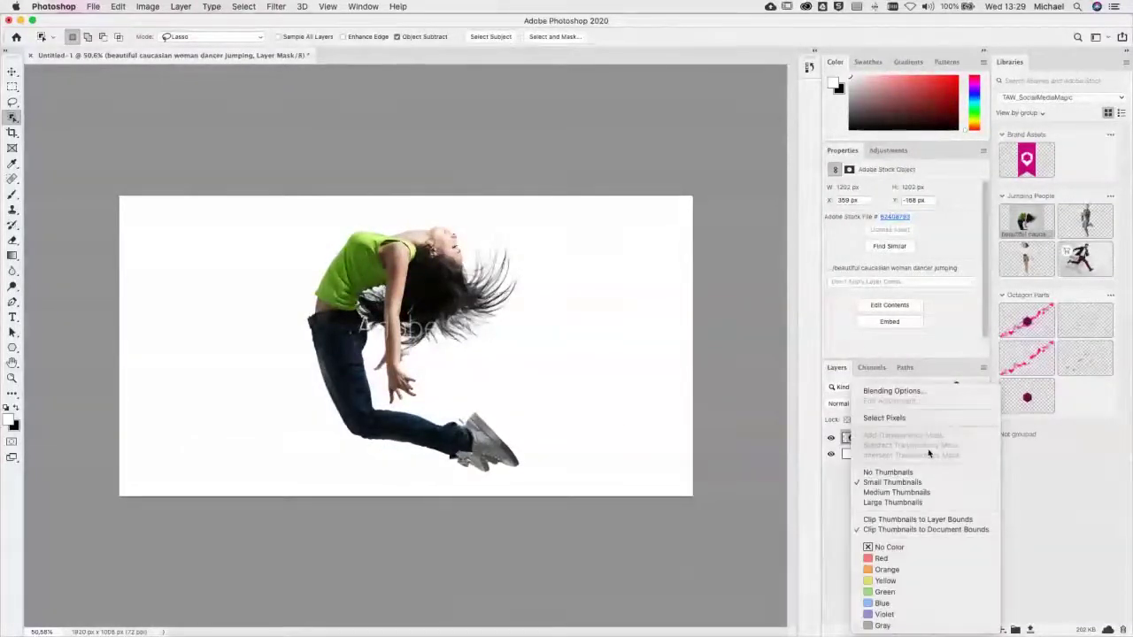
pyautogui.click(836, 494)
pyautogui.rightClick(940, 441)
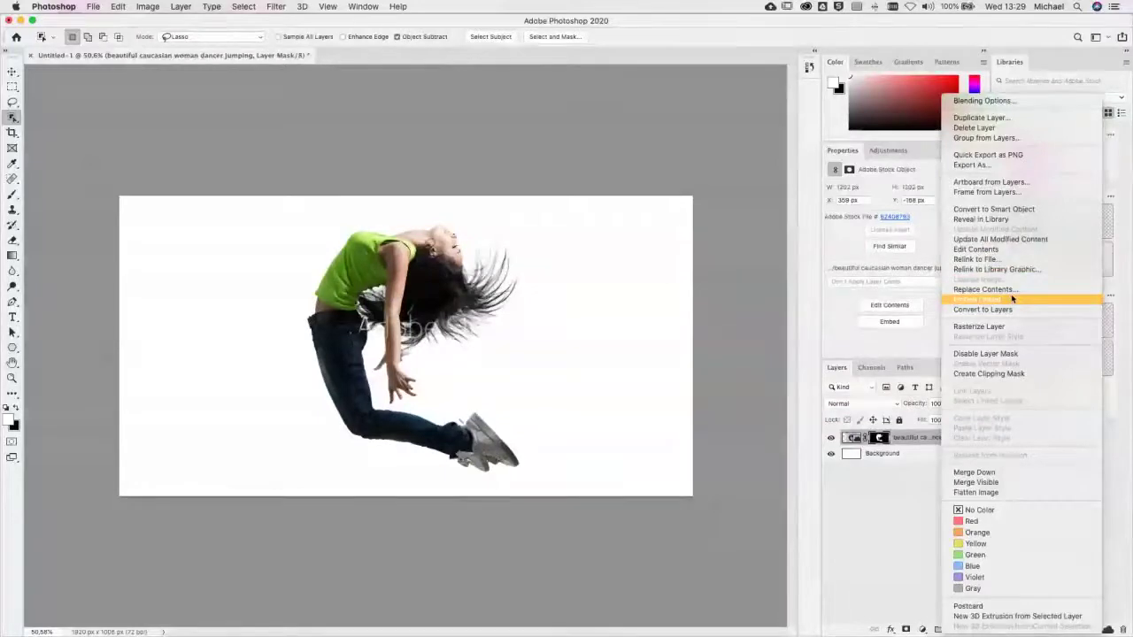
pyautogui.click(443, 392)
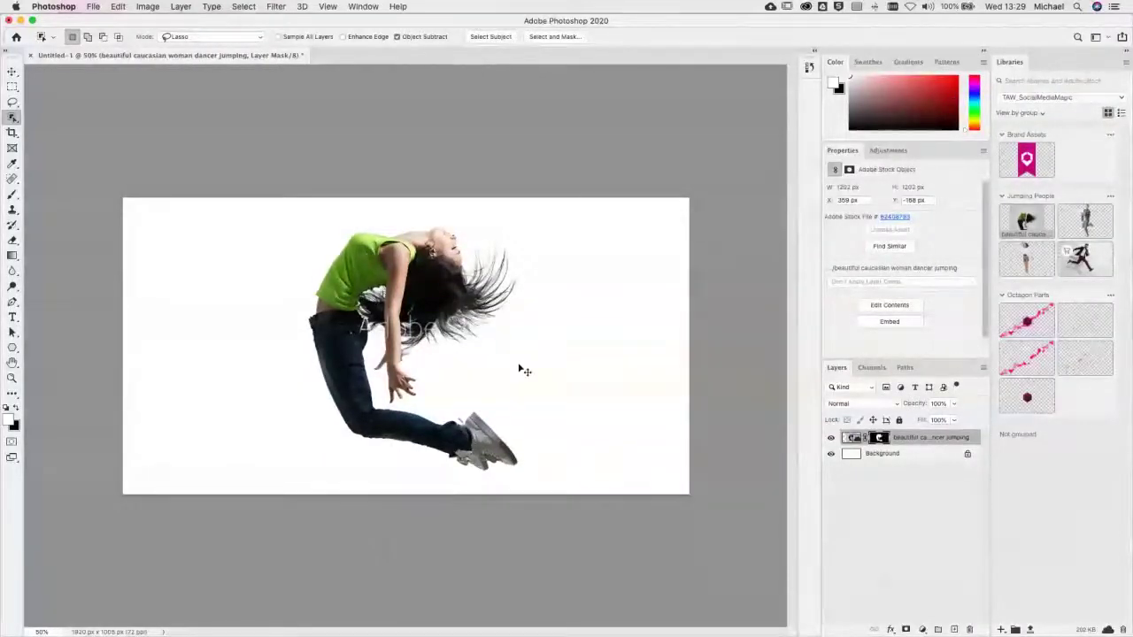
# Step: Save the document as a cloud document named EventBanner, close it and reopen it from the recent files
pyautogui.press('super+s')
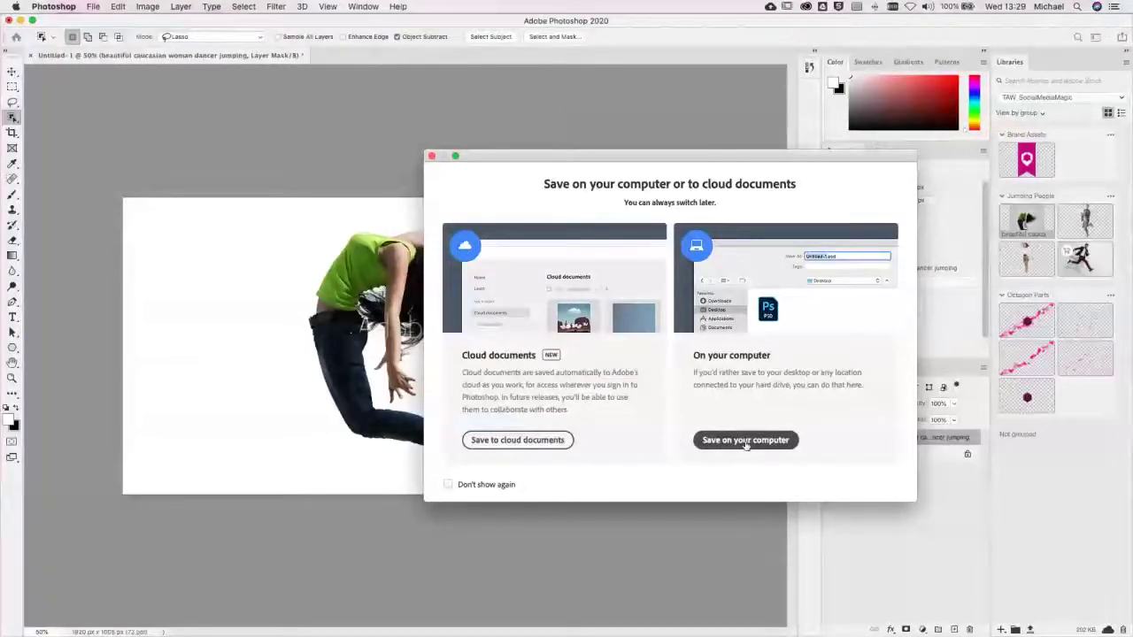
pyautogui.click(508, 440)
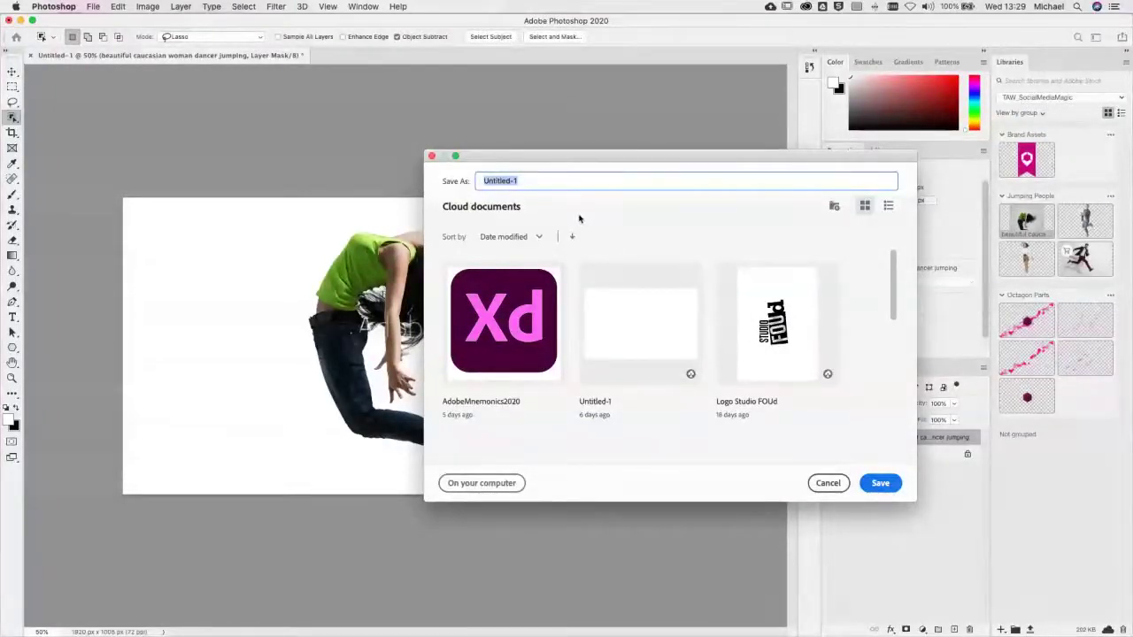
pyautogui.write('EventBanner')
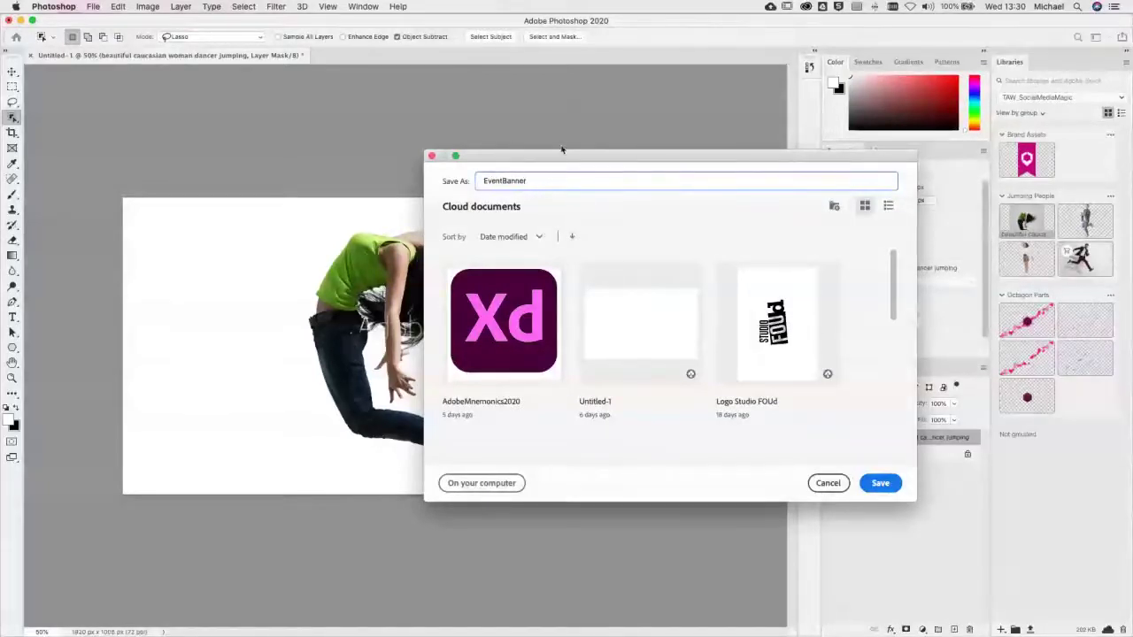
pyautogui.click(880, 482)
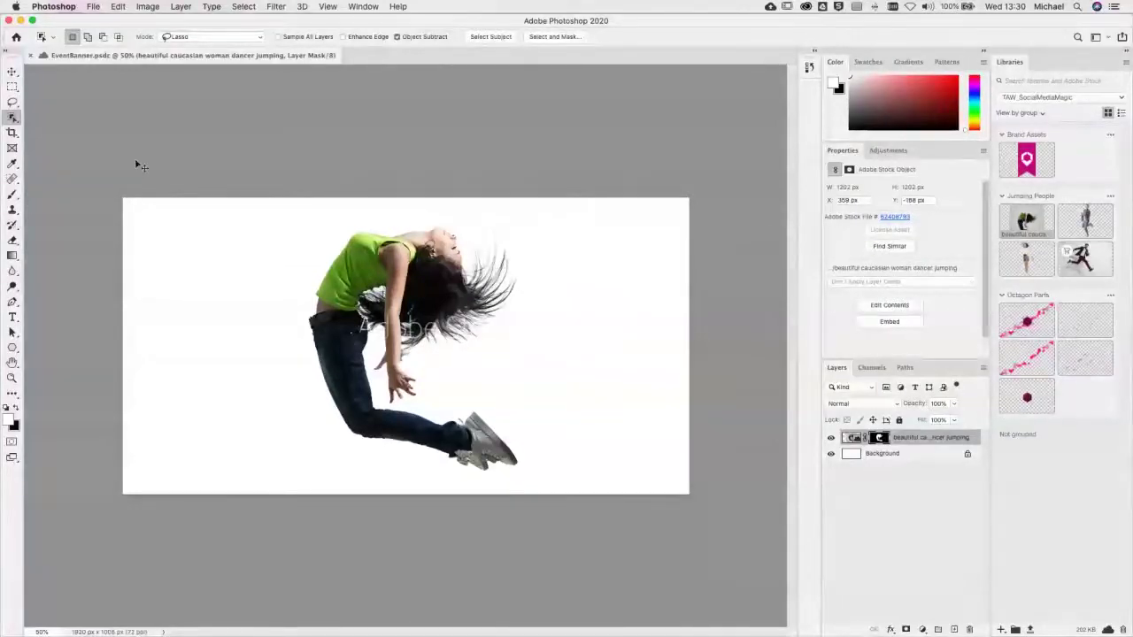
pyautogui.press('super+w')
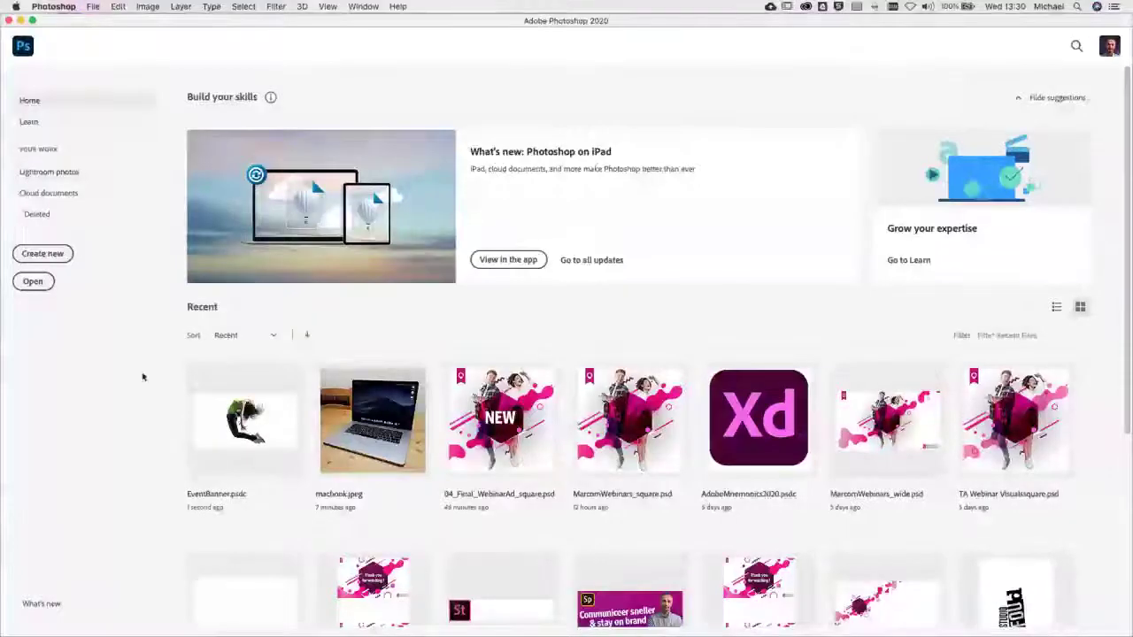
pyautogui.click(244, 420)
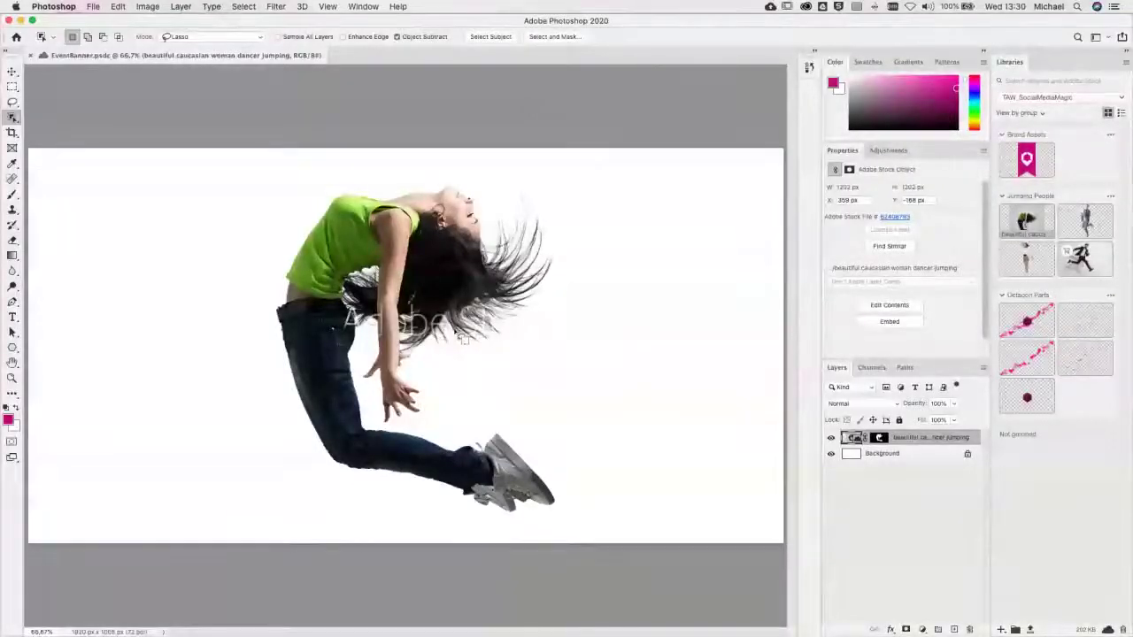
# Step: Open the contents of the dancer layer's Adobe Stock object, examine the high-resolution source photo up close and close it
pyautogui.doubleClick(855, 440)
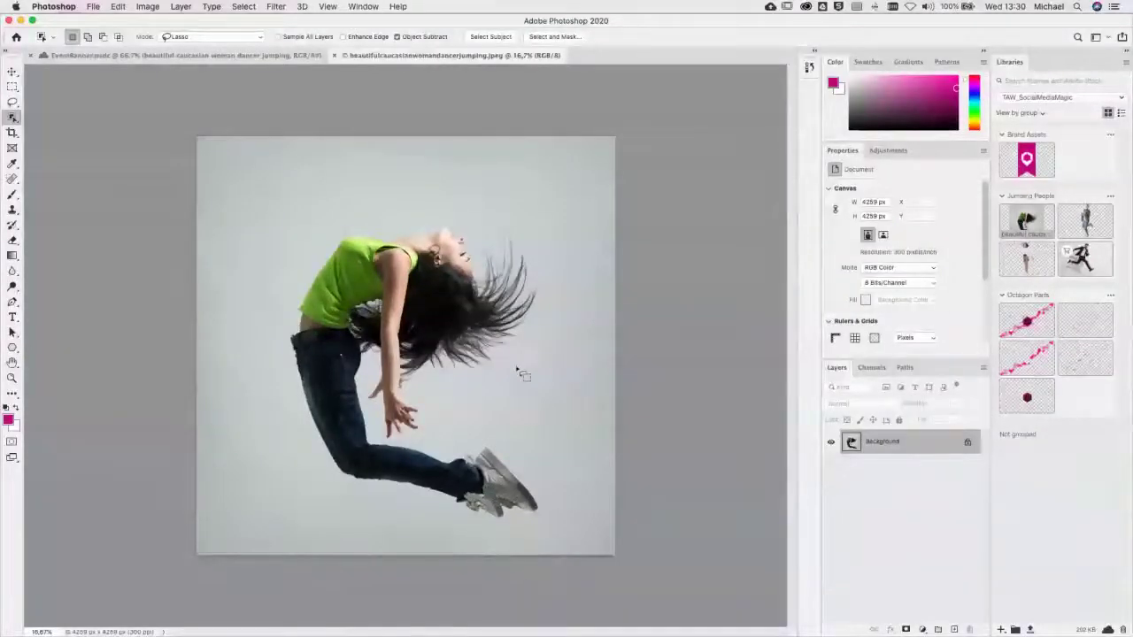
pyautogui.scroll(5, 437, 329)
pyautogui.scroll(-6, 425, 330)
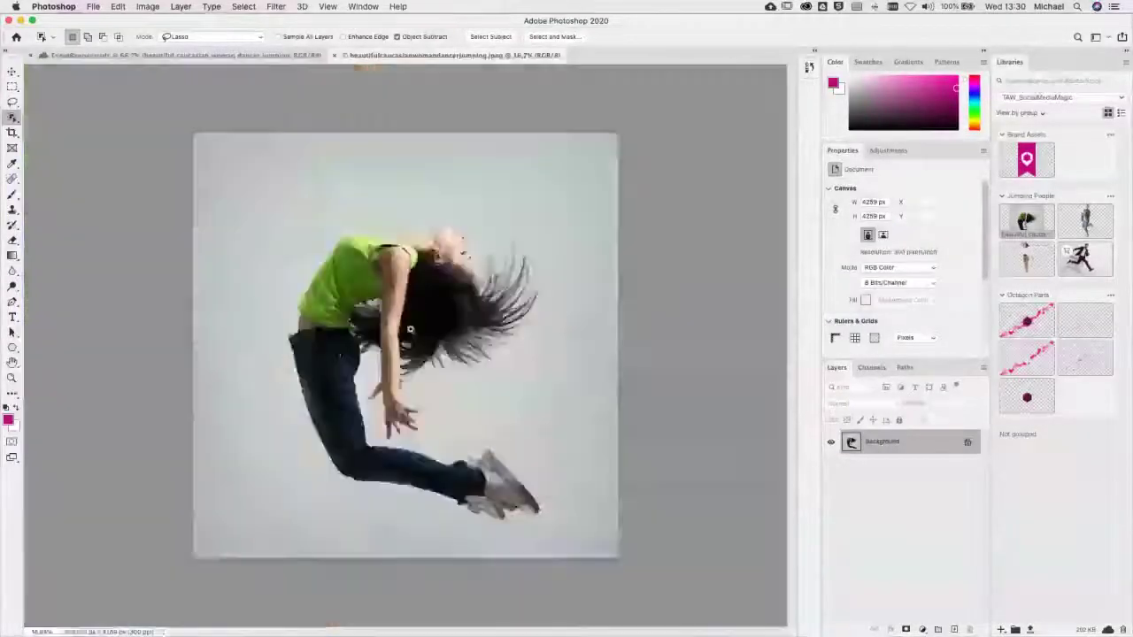
pyautogui.scroll(4, 423, 277)
pyautogui.scroll(-3, 423, 277)
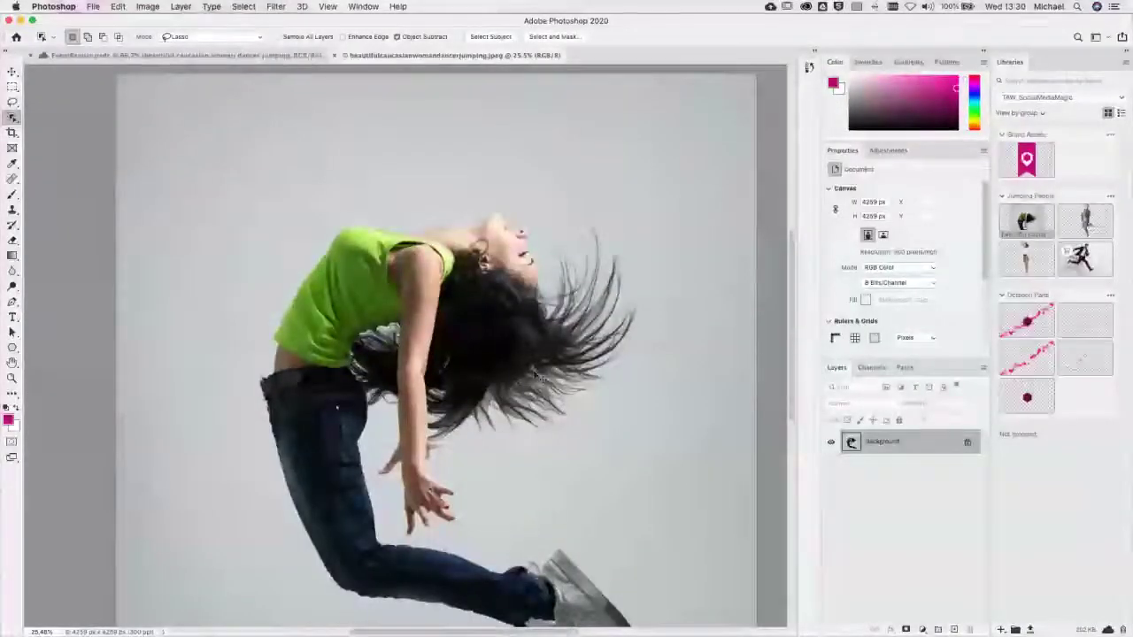
pyautogui.press('super+w')
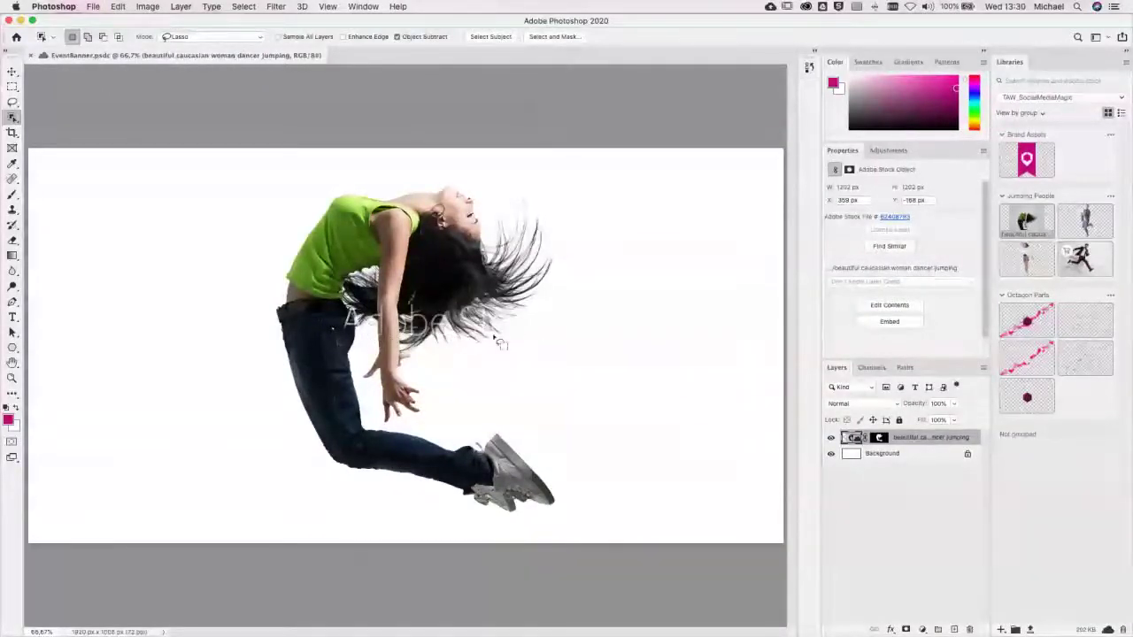
# Step: Delete the existing layer mask from the dancer layer and reselect the dancer with Select Subject
pyautogui.click(883, 441)
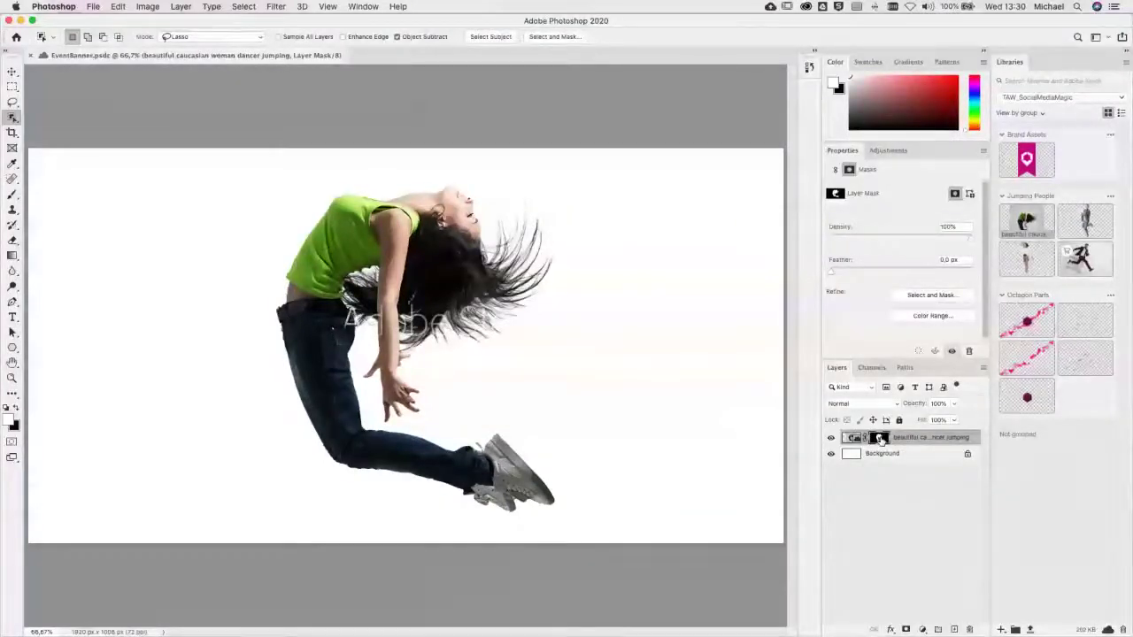
pyautogui.moveTo(880, 440); pyautogui.dragTo(970, 628)
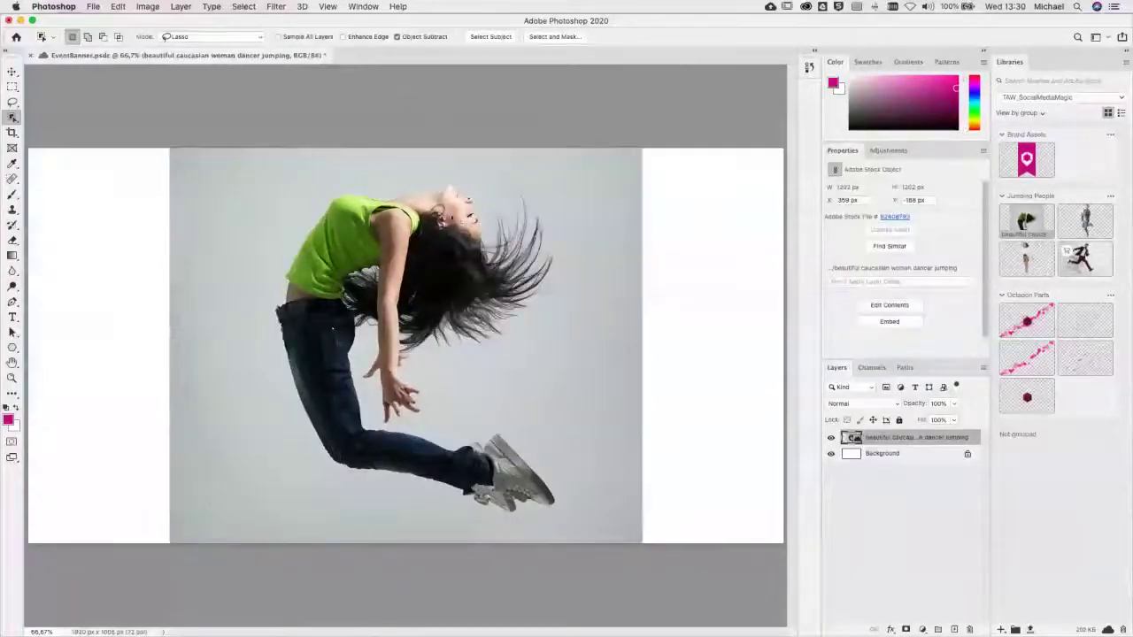
pyautogui.click(491, 36)
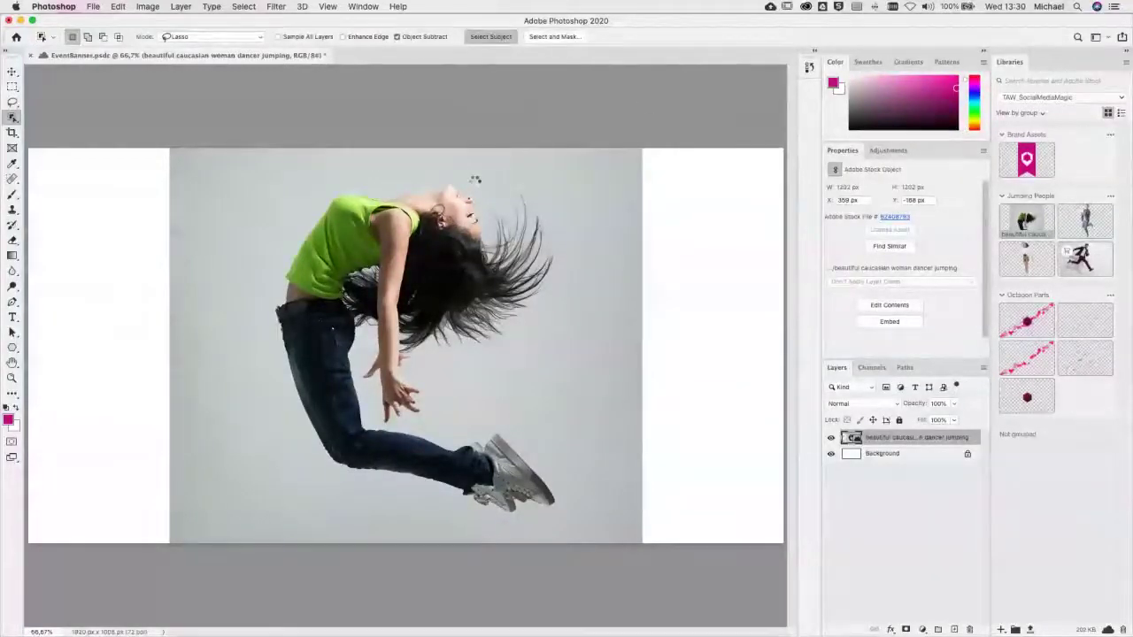
# Step: Refine the selection around the dancer's loose hair beside the arm in Select and Mask with the Refine Edge Brush
pyautogui.click(564, 37)
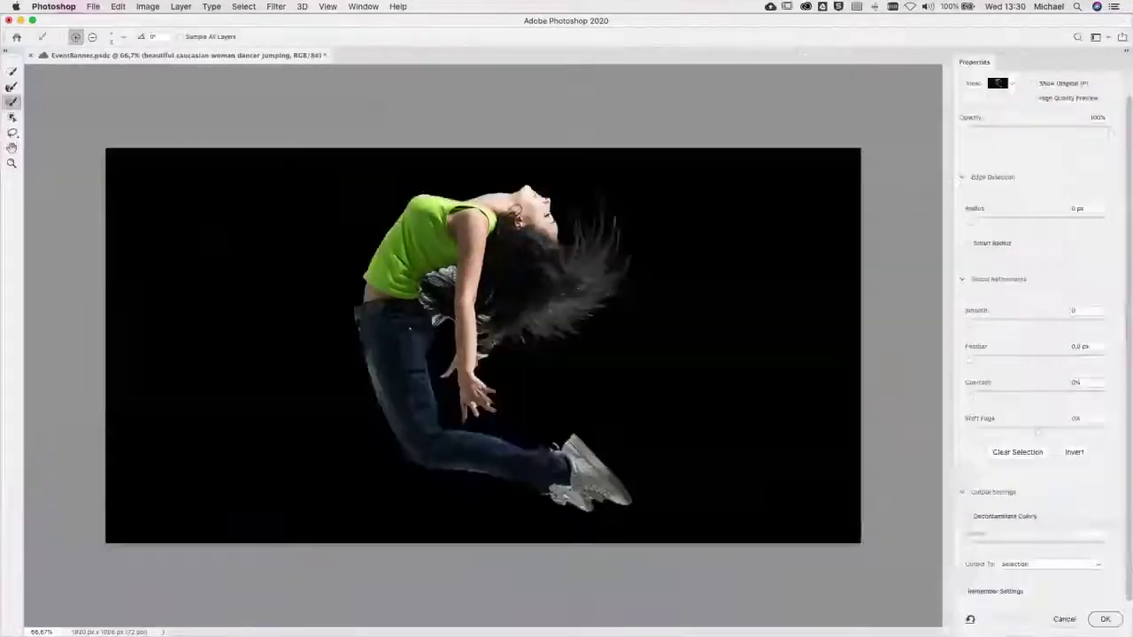
pyautogui.scroll(10, 527, 294)
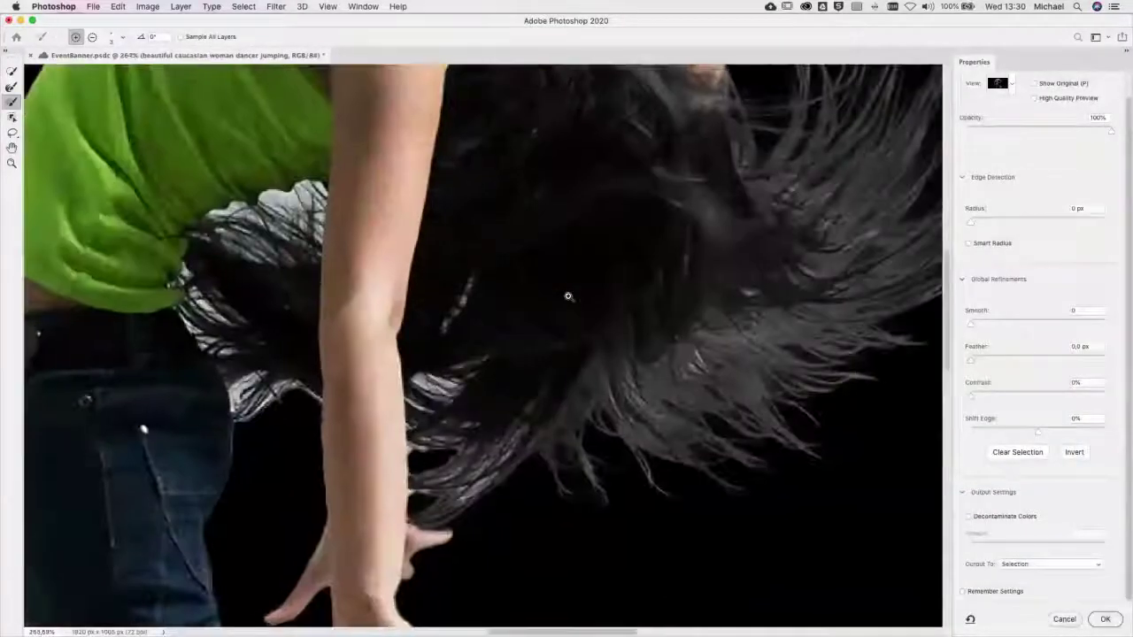
pyautogui.moveTo(461, 254); pyautogui.dragTo(408, 116)
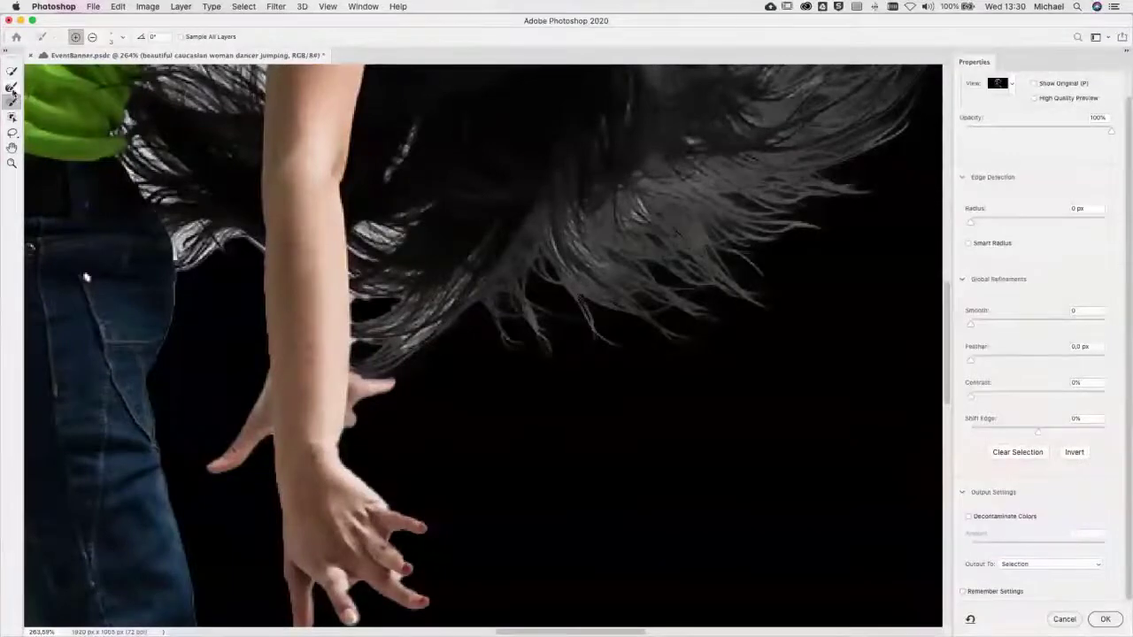
pyautogui.click(10, 86)
pyautogui.moveTo(579, 358)
pyautogui.mouseDown()
pyautogui.moveTo(620, 356)
pyautogui.moveTo(717, 303)
pyautogui.moveTo(786, 154)
pyautogui.moveTo(770, 212)
pyautogui.moveTo(726, 177)
pyautogui.moveTo(611, 314)
pyautogui.moveTo(619, 310)
pyautogui.moveTo(580, 305)
pyautogui.moveTo(777, 130)
pyautogui.moveTo(699, 176)
pyautogui.moveTo(785, 248)
pyautogui.moveTo(767, 262)
pyautogui.moveTo(575, 305)
pyautogui.moveTo(544, 234)
pyautogui.moveTo(529, 234)
pyautogui.moveTo(531, 265)
pyautogui.moveTo(540, 213)
pyautogui.moveTo(640, 256)
pyautogui.moveTo(625, 253)
pyautogui.mouseUp()
pyautogui.press('super+0')
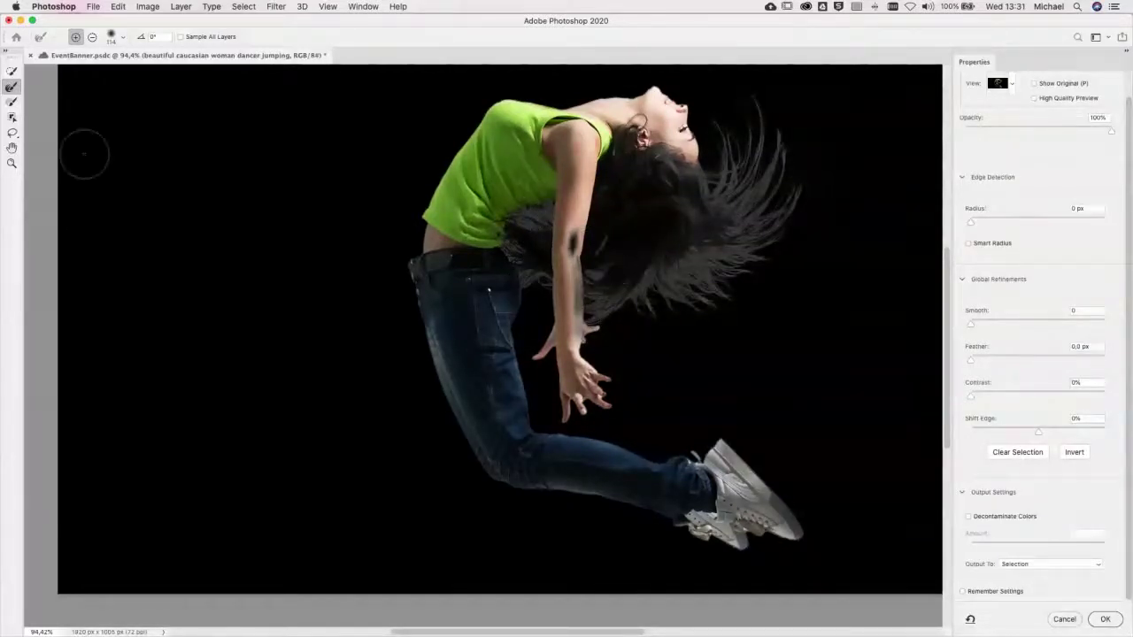
# Step: Paint the faded patches on the dancer's elbow and forearm back into the selection with the Brush tool
pyautogui.click(12, 102)
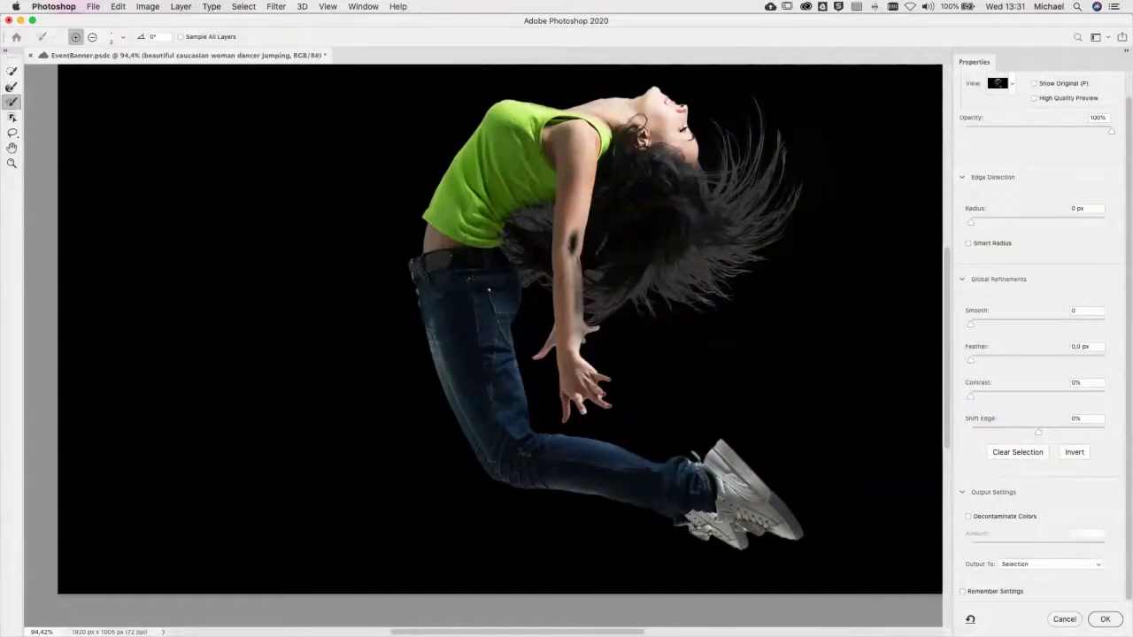
pyautogui.moveTo(572, 241)
pyautogui.mouseDown()
pyautogui.moveTo(560, 241)
pyautogui.moveTo(575, 241)
pyautogui.mouseUp()
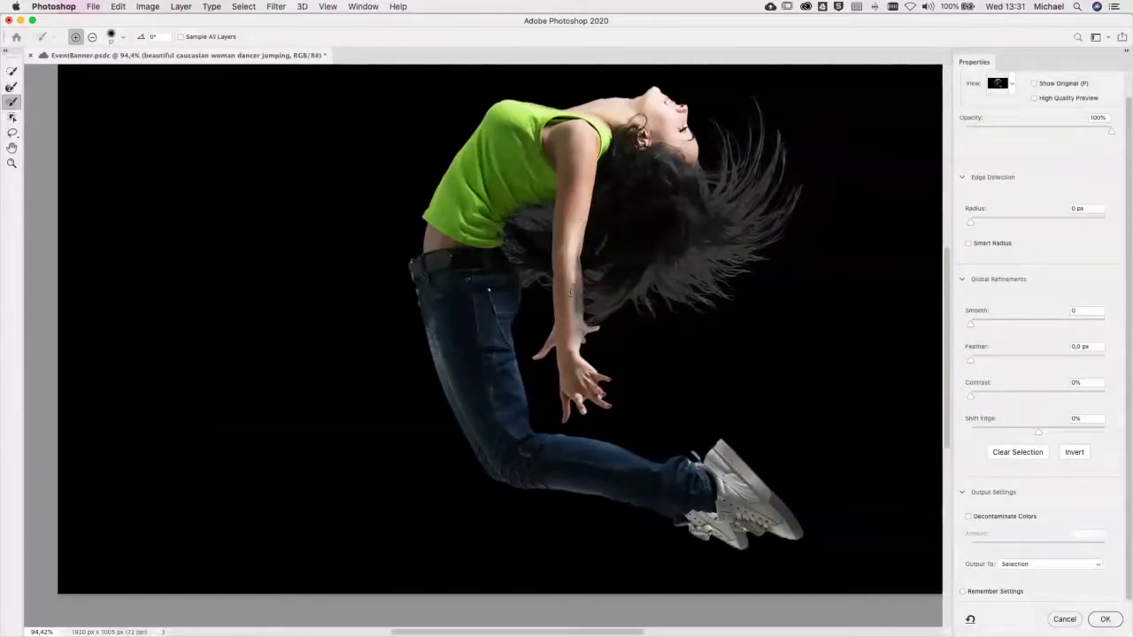
pyautogui.scroll(5, 581, 307)
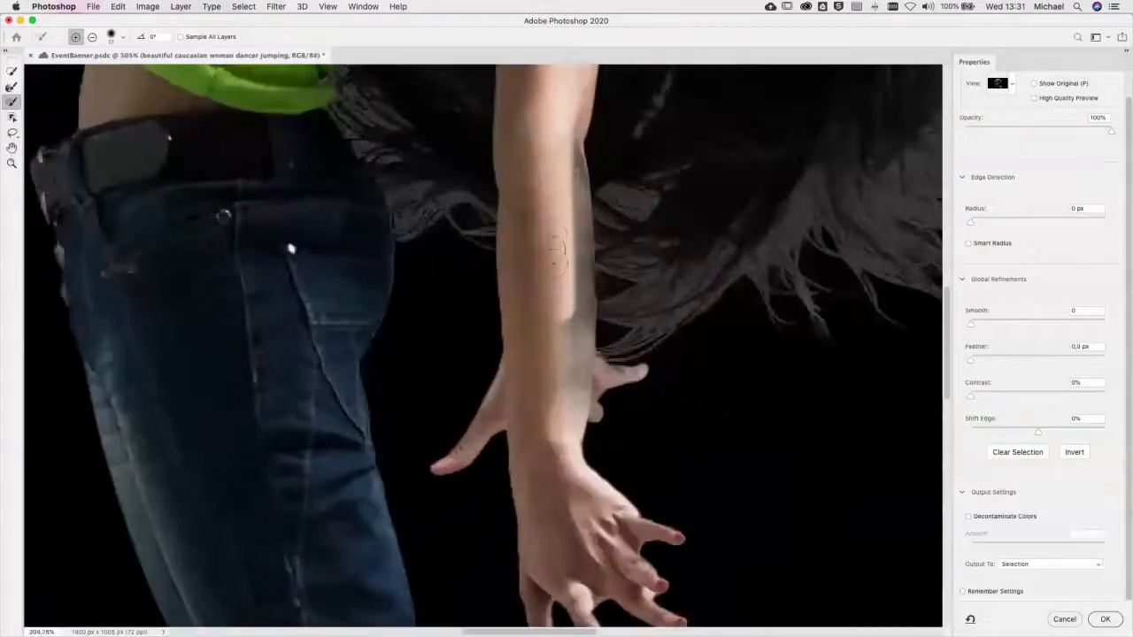
pyautogui.moveTo(571, 160)
pyautogui.mouseDown()
pyautogui.moveTo(581, 277)
pyautogui.moveTo(561, 430)
pyautogui.mouseUp()
pyautogui.moveTo(552, 359); pyautogui.dragTo(542, 360)
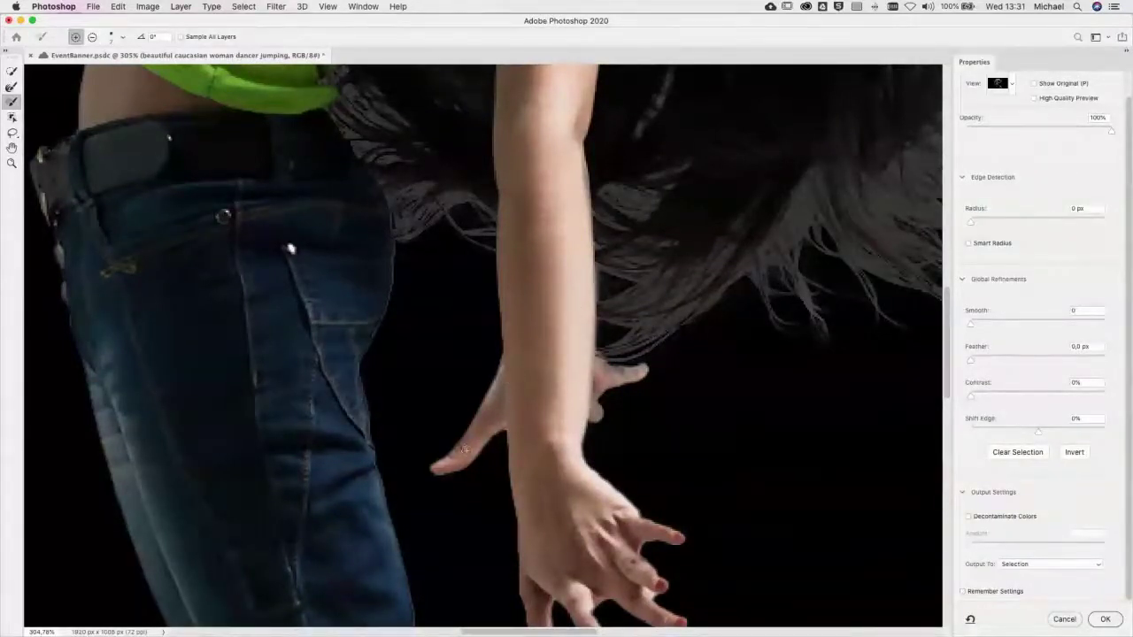
# Step: Touch up the fingers of the rear hand and the gaps of the lower hand with a small brush
pyautogui.moveTo(624, 376)
pyautogui.mouseDown()
pyautogui.moveTo(644, 373)
pyautogui.moveTo(603, 367)
pyautogui.moveTo(586, 407)
pyautogui.moveTo(595, 394)
pyautogui.moveTo(598, 414)
pyautogui.mouseUp()
pyautogui.scroll(-5, 567, 389)
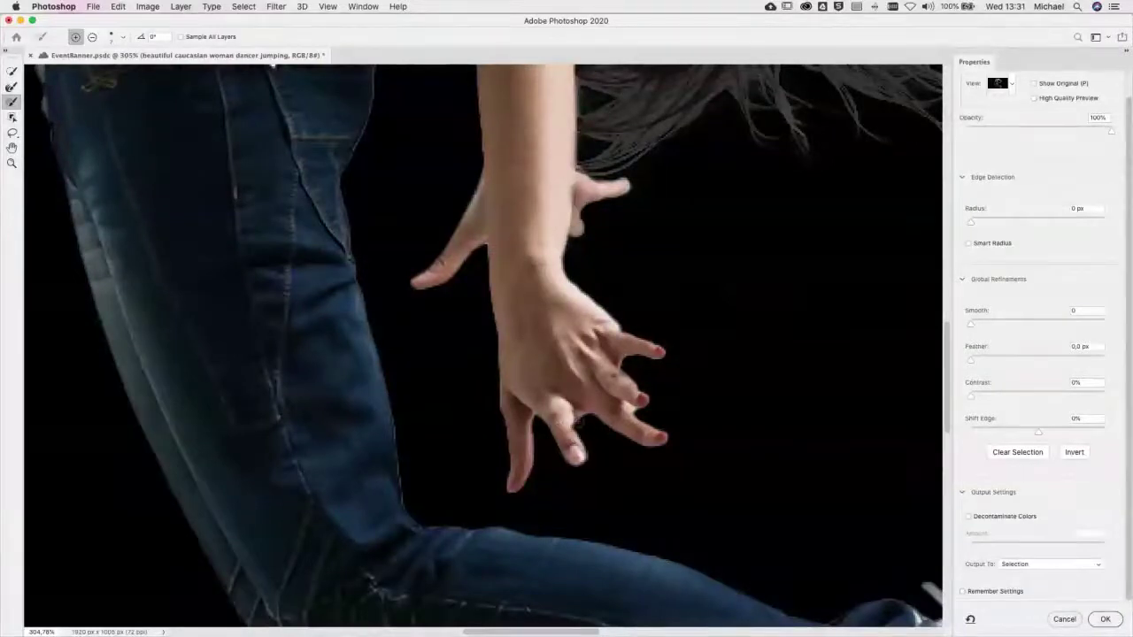
pyautogui.press('alt')
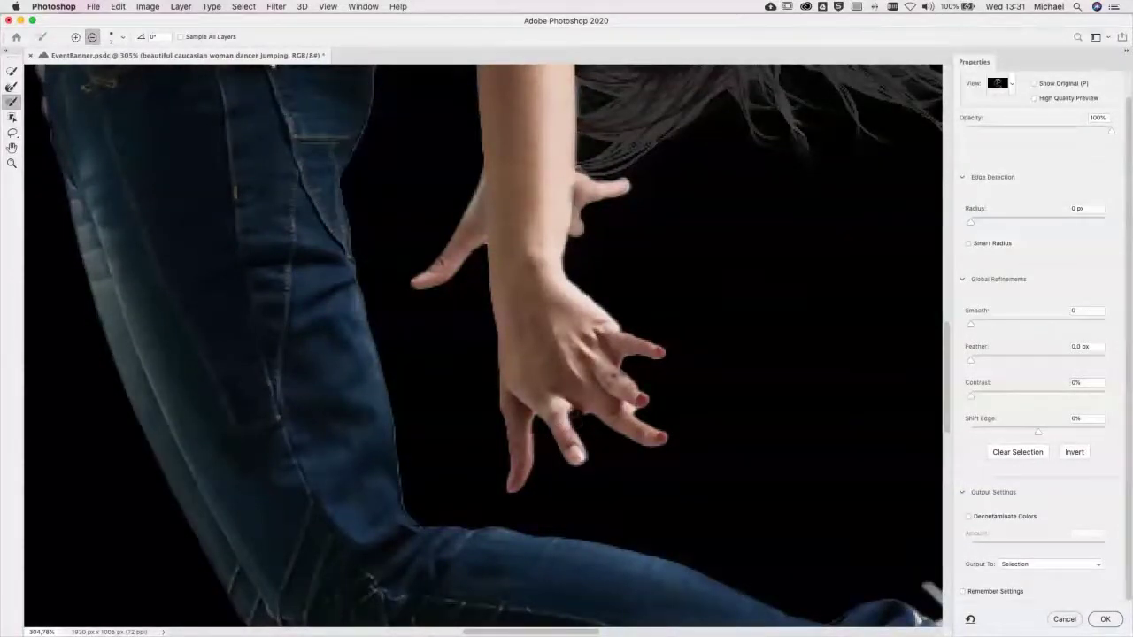
pyautogui.scroll(-8, 705, 257)
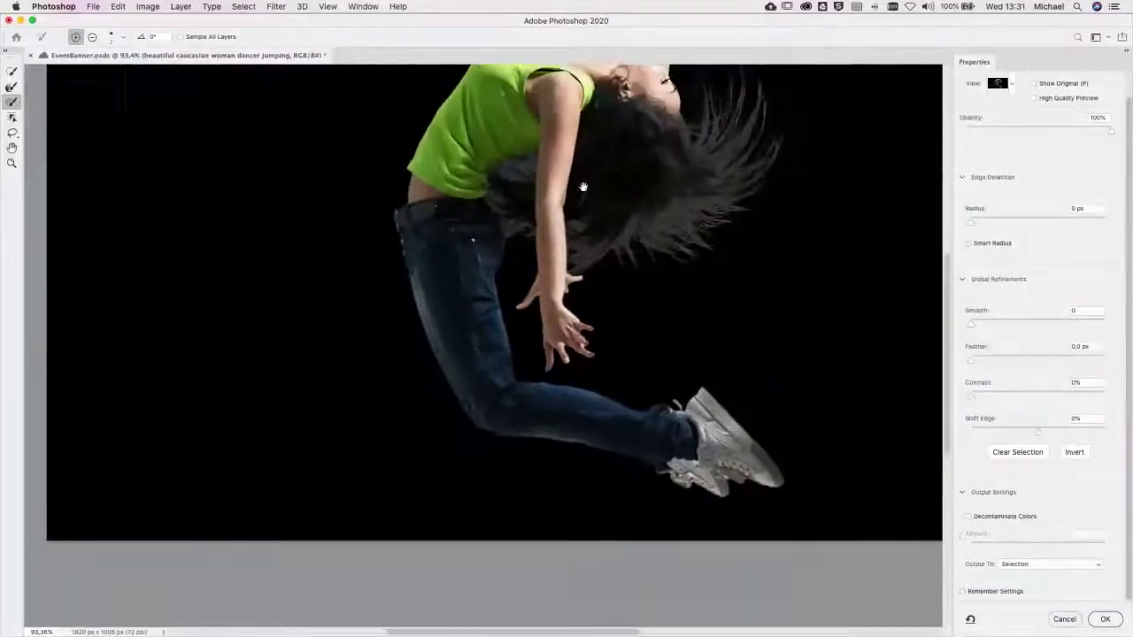
# Step: Check the edges of the dancer's neck, shoulder and face up close and set the preview opacity to 69%
pyautogui.moveTo(583, 187); pyautogui.dragTo(513, 227)
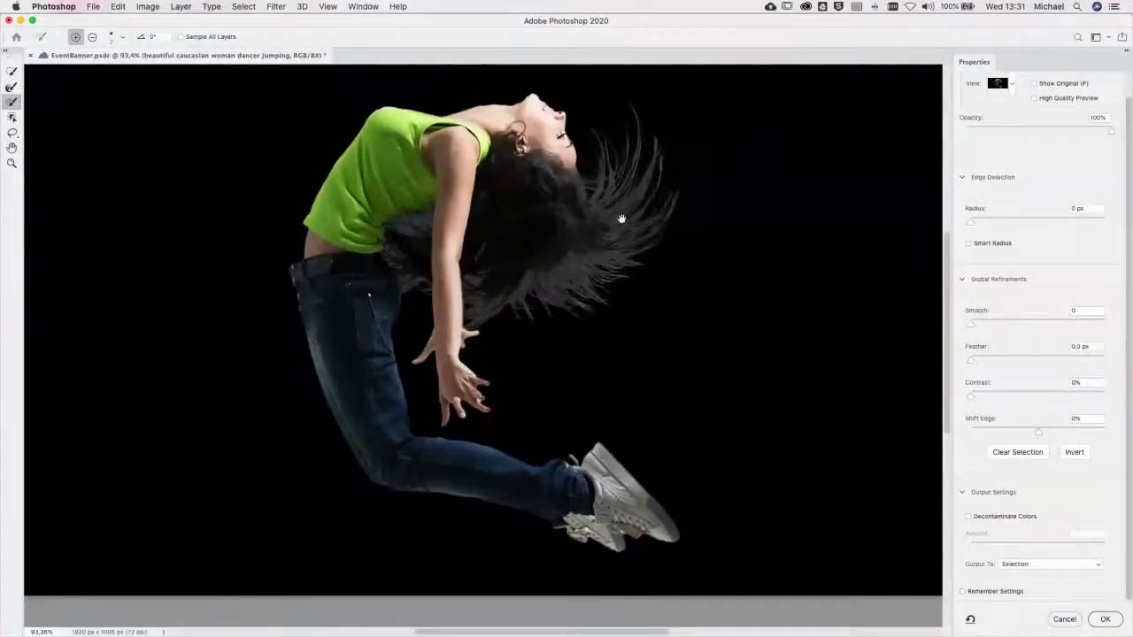
pyautogui.moveTo(620, 220); pyautogui.dragTo(553, 265)
pyautogui.moveTo(458, 120); pyautogui.dragTo(501, 127)
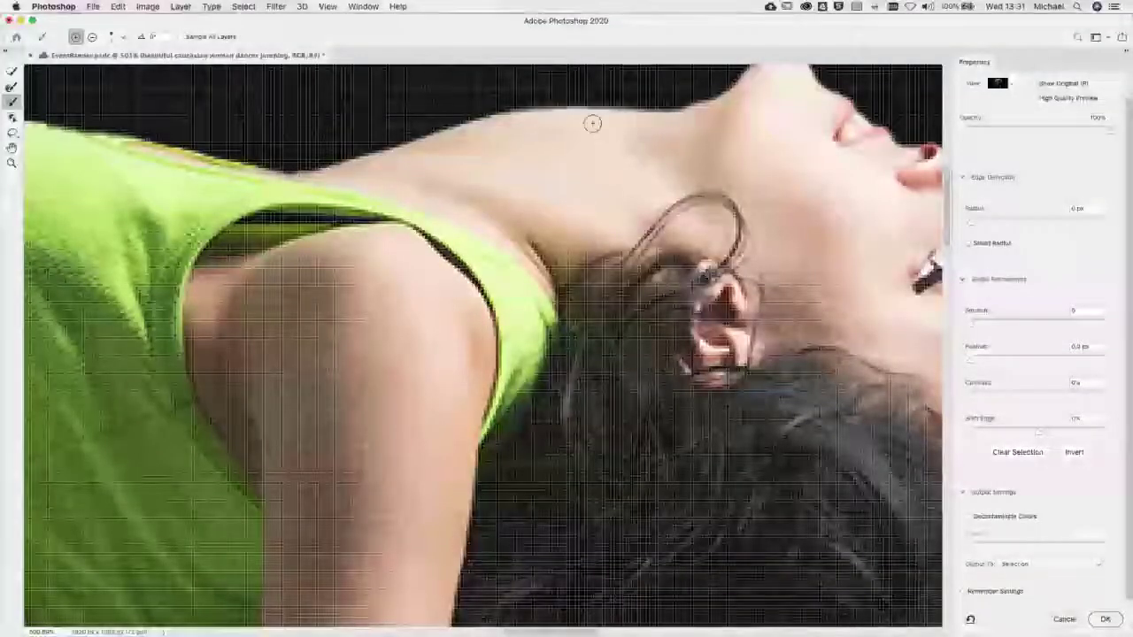
pyautogui.scroll(-3, 663, 217)
pyautogui.scroll(-1, 664, 217)
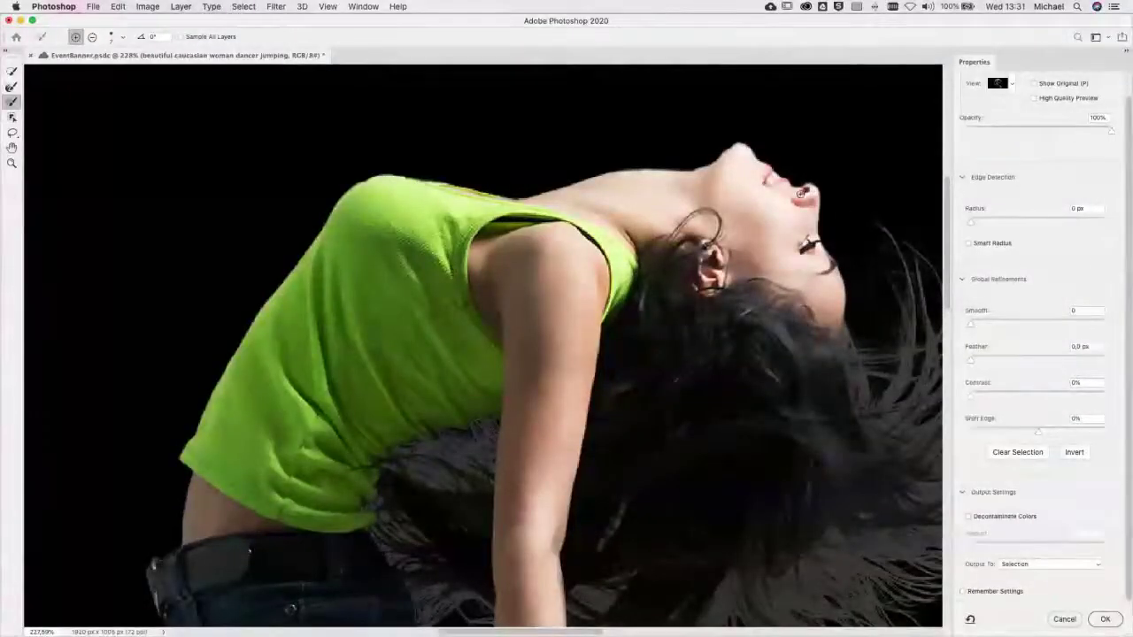
pyautogui.moveTo(1111, 132); pyautogui.dragTo(1065, 130)
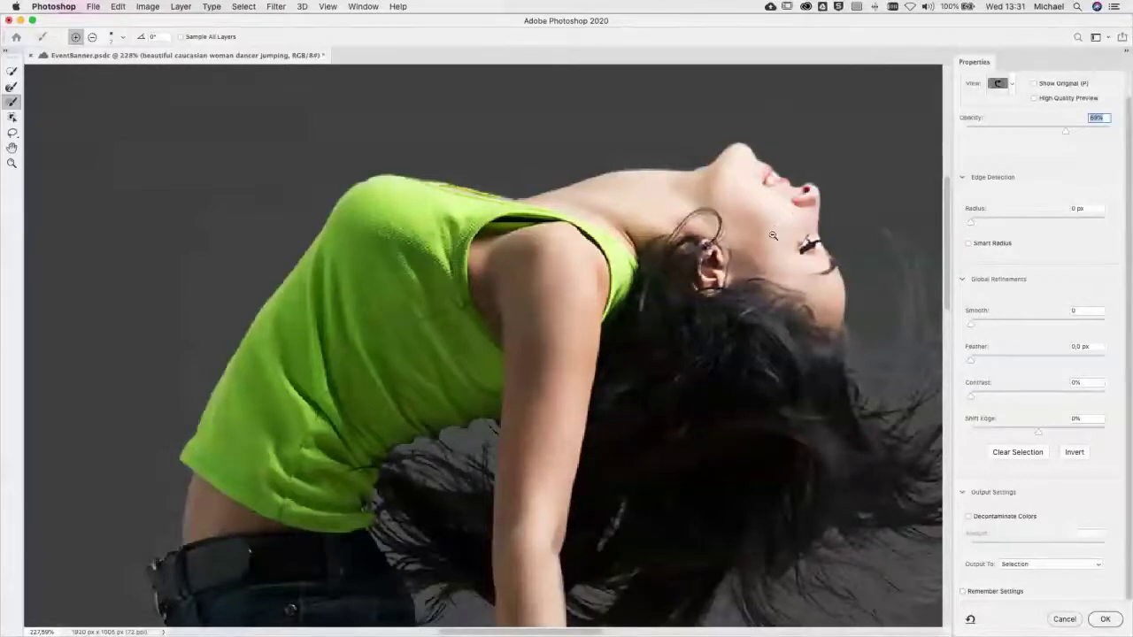
pyautogui.scroll(-5, 773, 235)
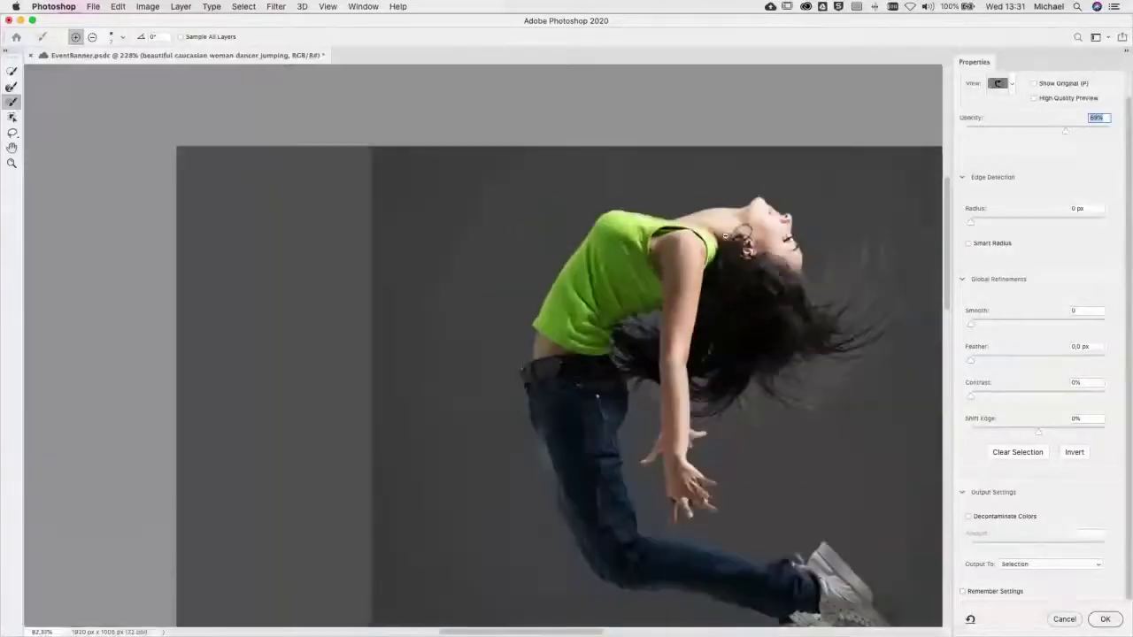
# Step: Output the new refined selection as a Layer Mask on the dancer layer
pyautogui.click(1033, 565)
pyautogui.click(1018, 575)
pyautogui.click(1104, 619)
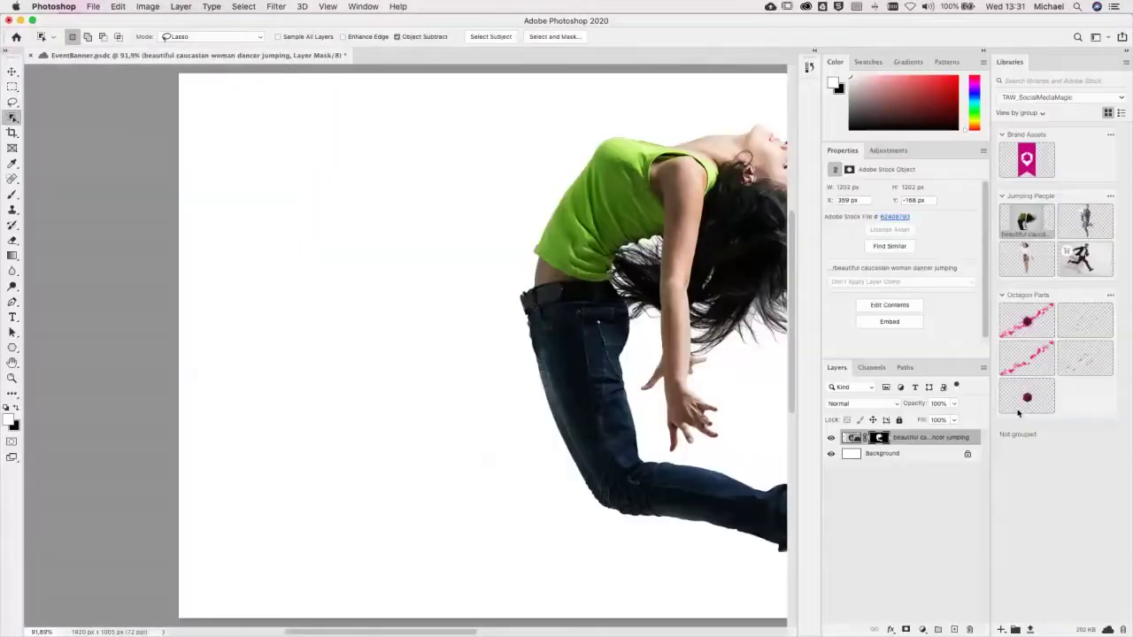
# Step: Move the masked dancer to the left part of the canvas, at about X 128 px and Y -167 px
pyautogui.hscroll(3, 492, 270)
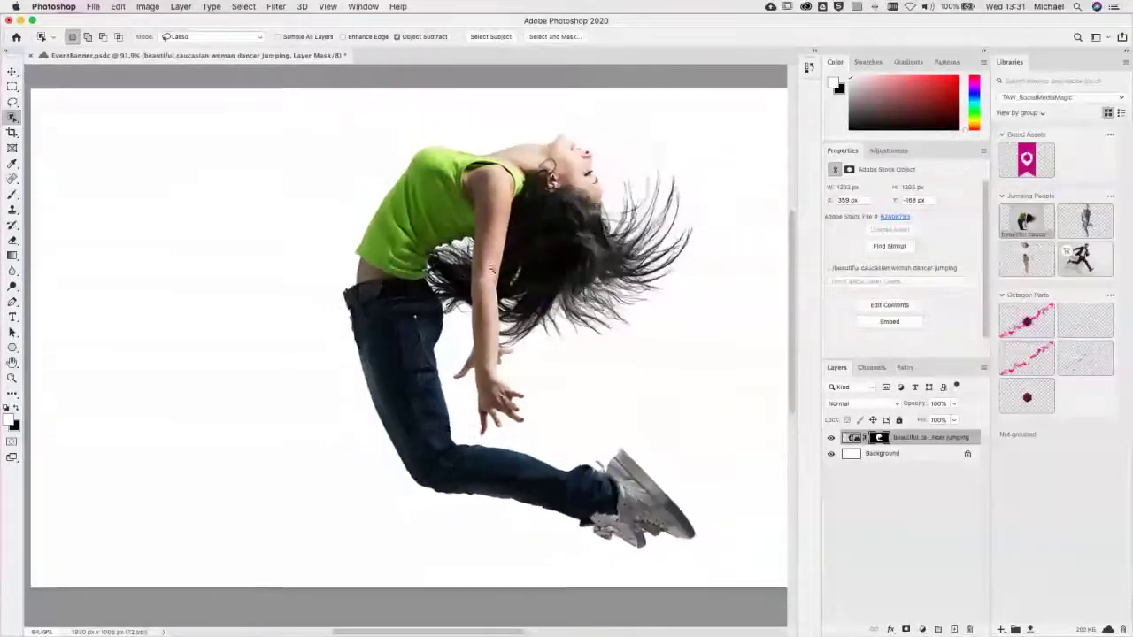
pyautogui.scroll(-3, 491, 270)
pyautogui.press('v')
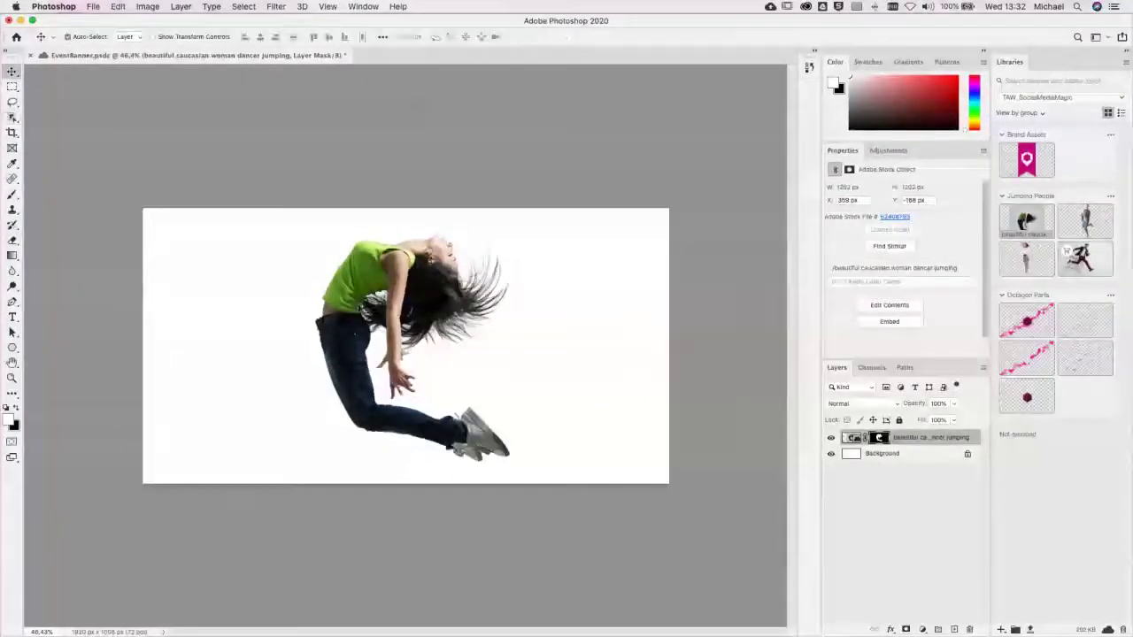
pyautogui.moveTo(363, 305)
pyautogui.mouseDown()
pyautogui.moveTo(326, 298)
pyautogui.moveTo(368, 302)
pyautogui.moveTo(350, 304)
pyautogui.mouseUp()
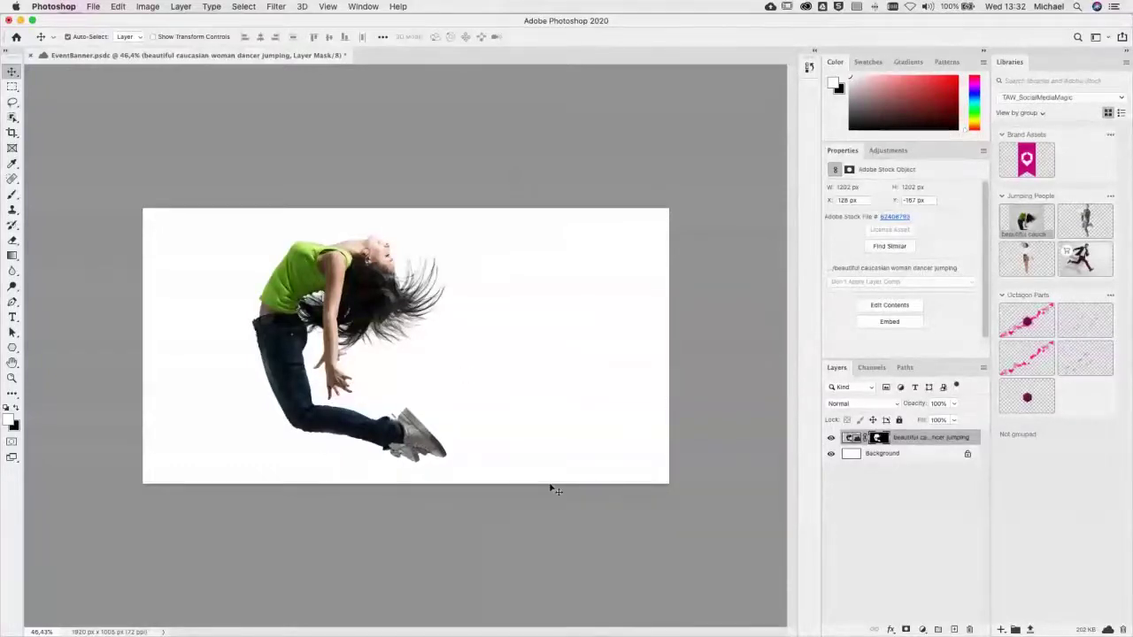
pyautogui.click(923, 630)
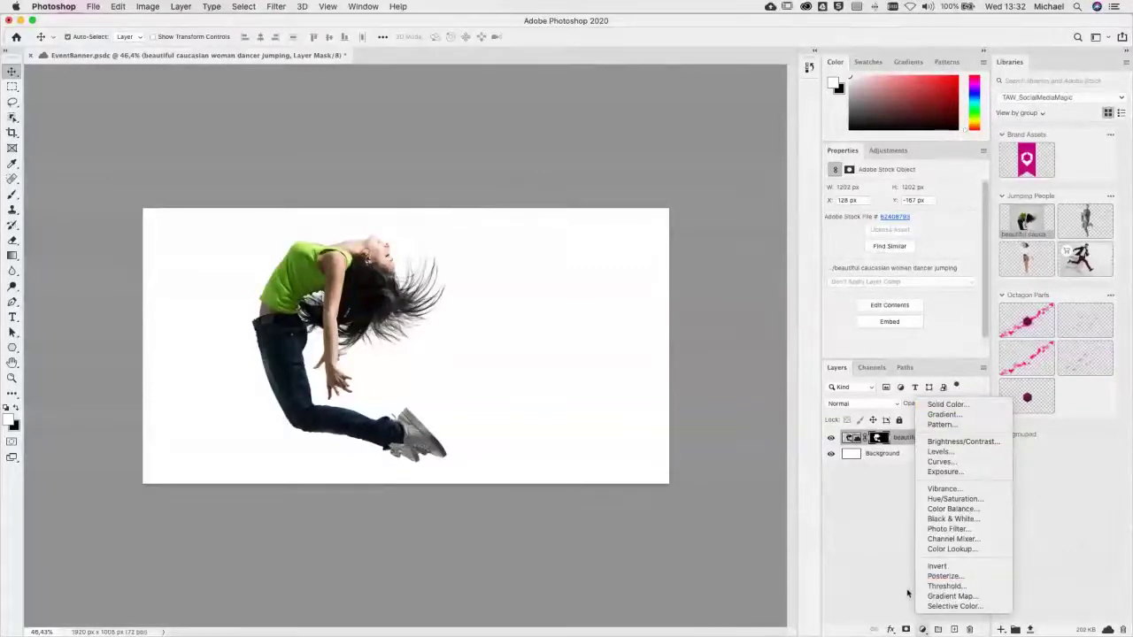
pyautogui.click(878, 591)
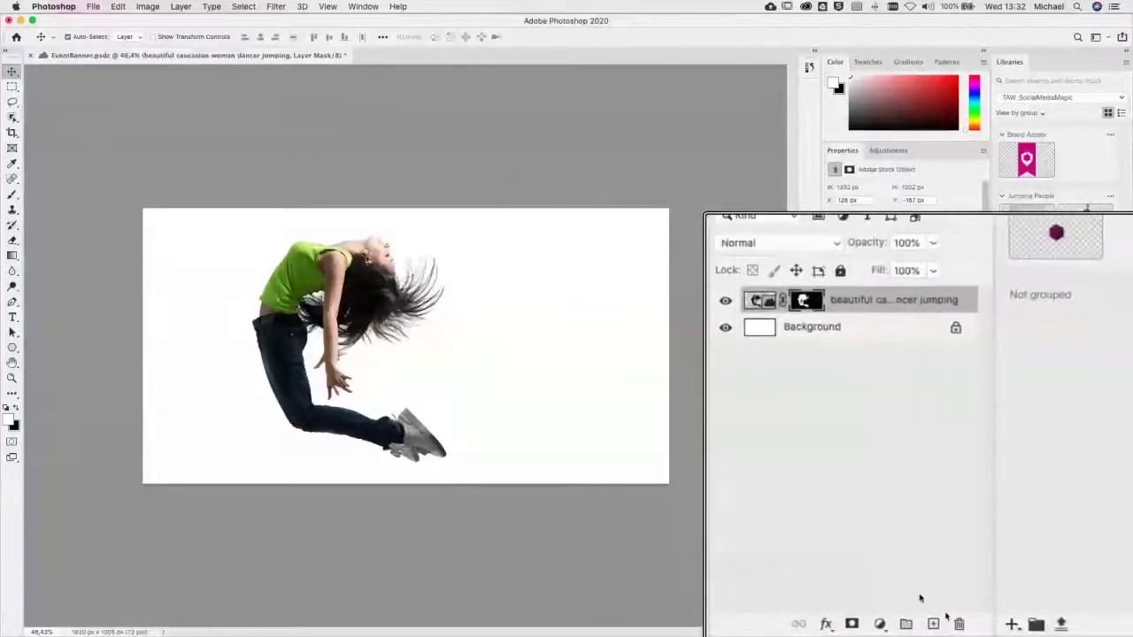
# Step: Add a Gradient Fill layer above the dancer using the black-to-white preset from the Basics group
pyautogui.click(921, 624)
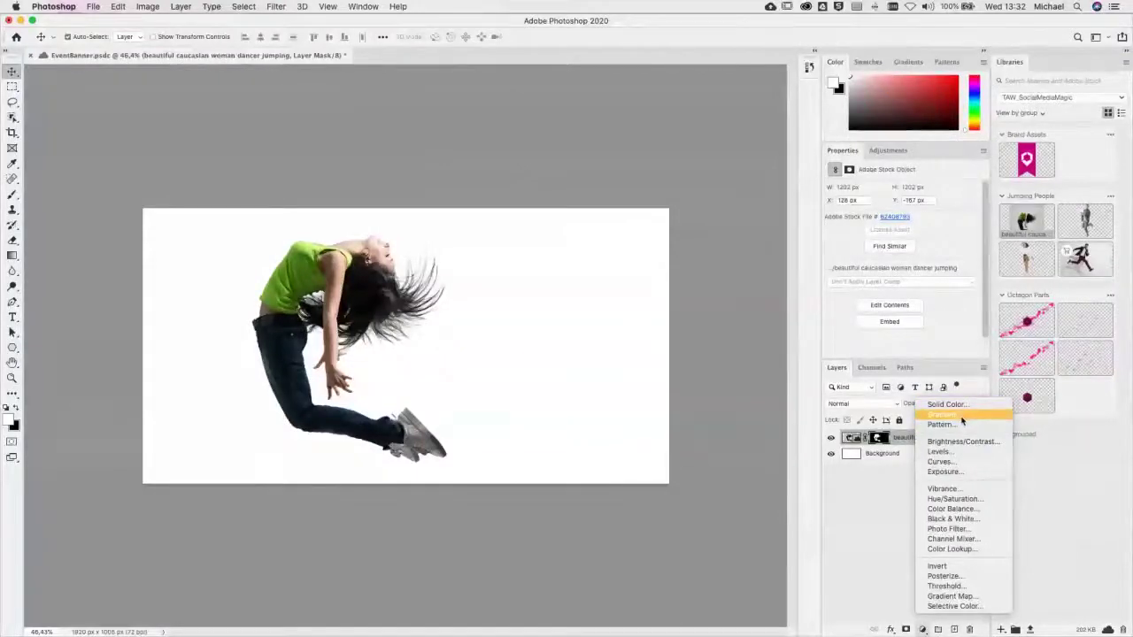
pyautogui.click(939, 414)
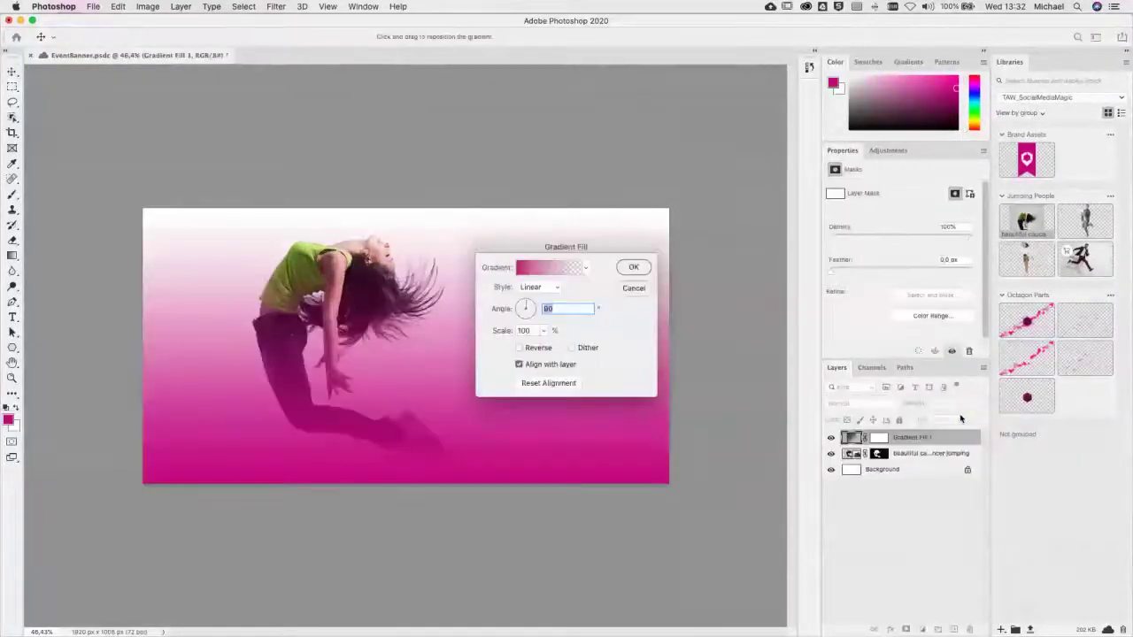
pyautogui.moveTo(595, 250); pyautogui.dragTo(618, 172)
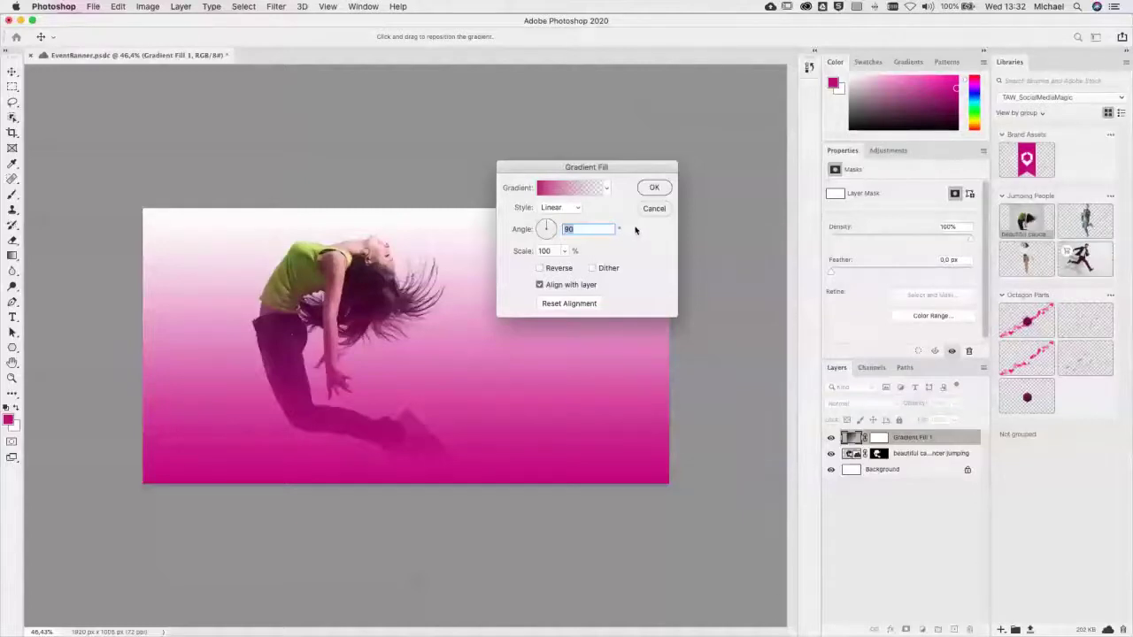
pyautogui.click(606, 187)
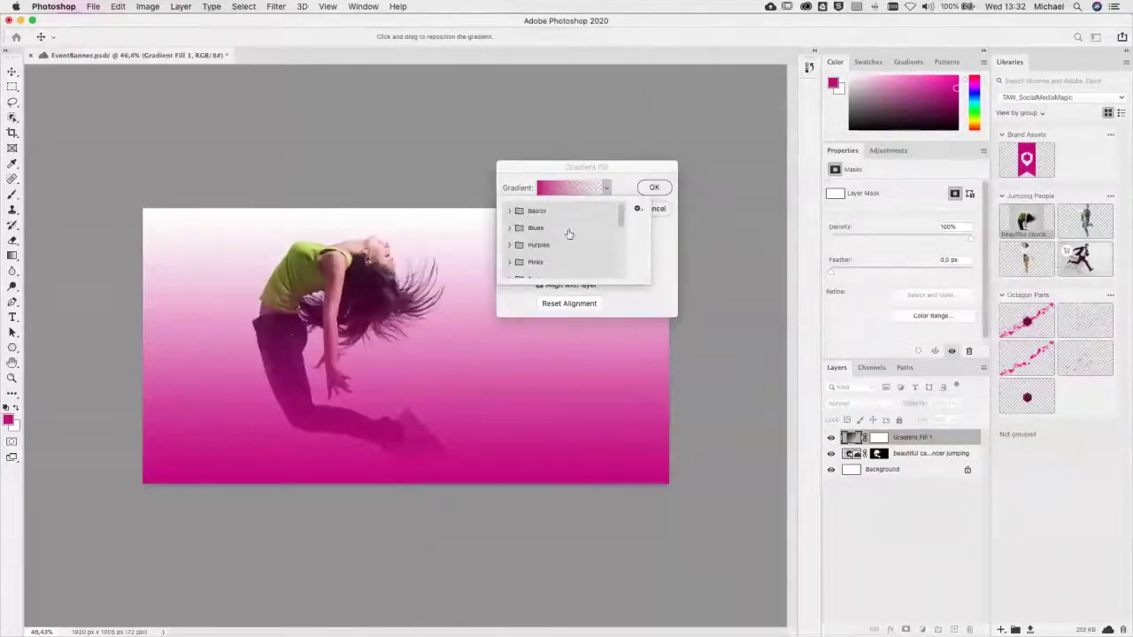
pyautogui.click(540, 211)
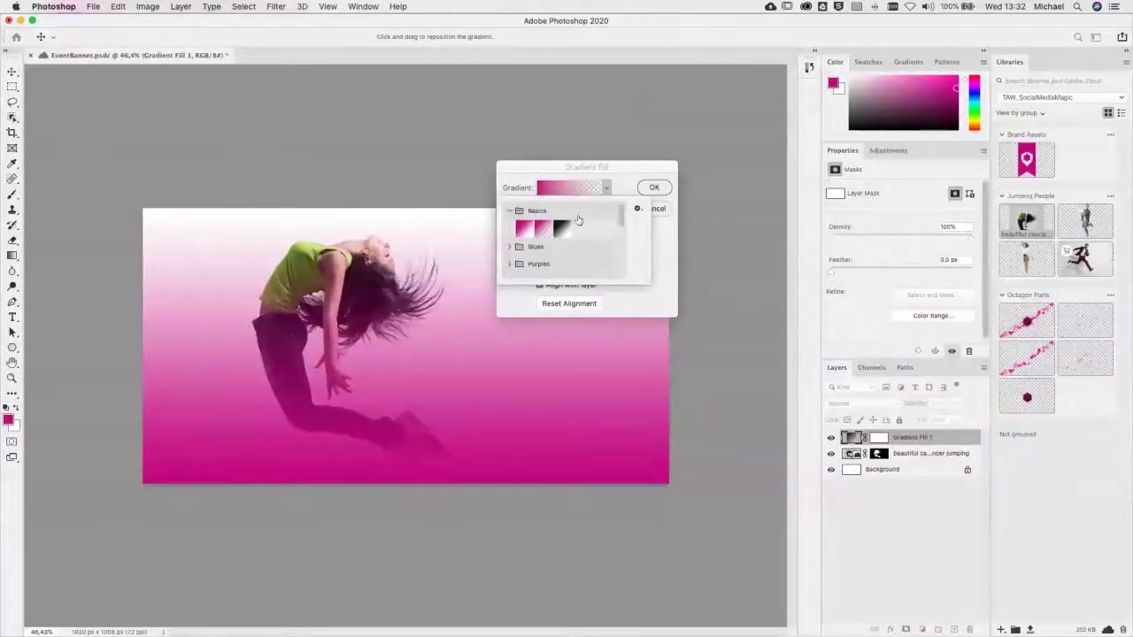
pyautogui.click(562, 229)
pyautogui.click(609, 188)
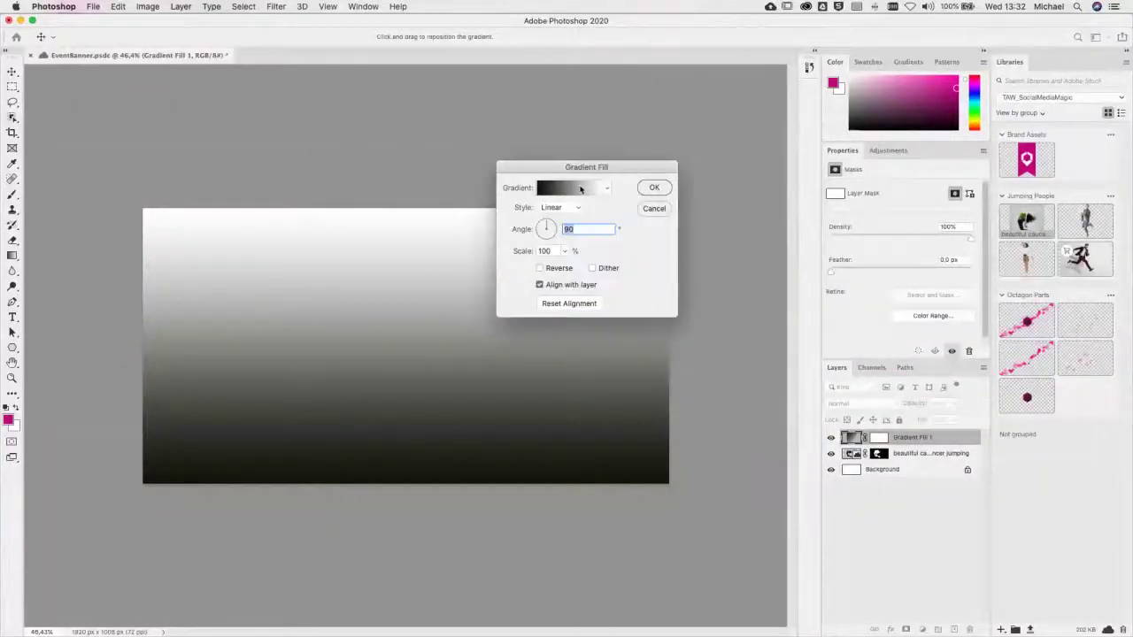
# Step: Change the gradient's black colour stop at location 0% to light grey #cccccc
pyautogui.click(584, 187)
pyautogui.click(452, 379)
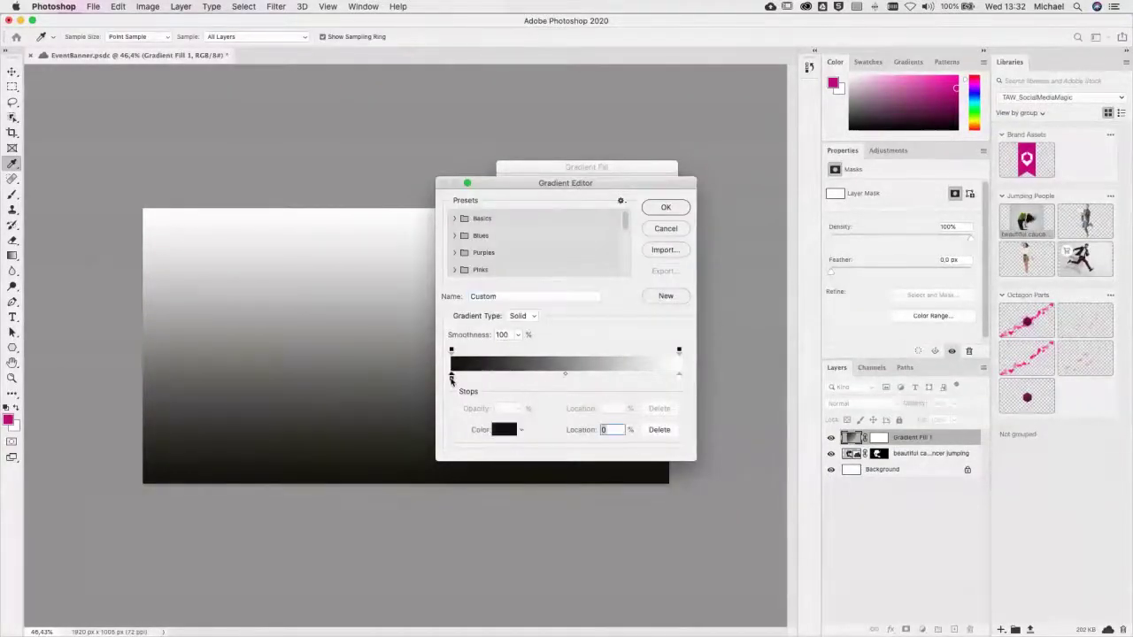
pyautogui.click(503, 432)
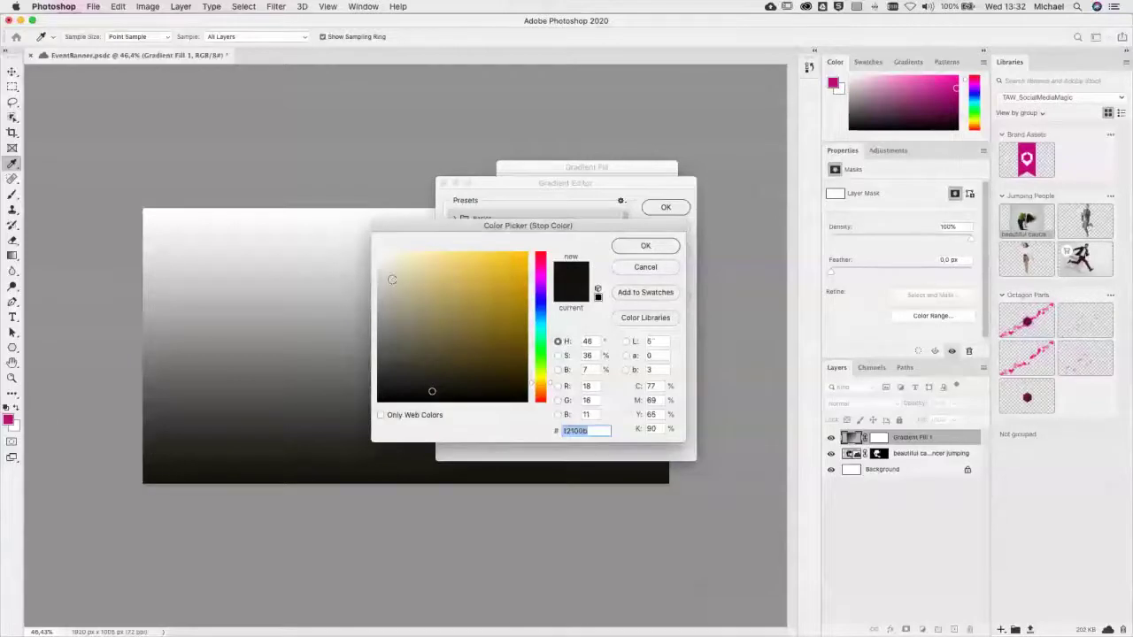
pyautogui.click(359, 285)
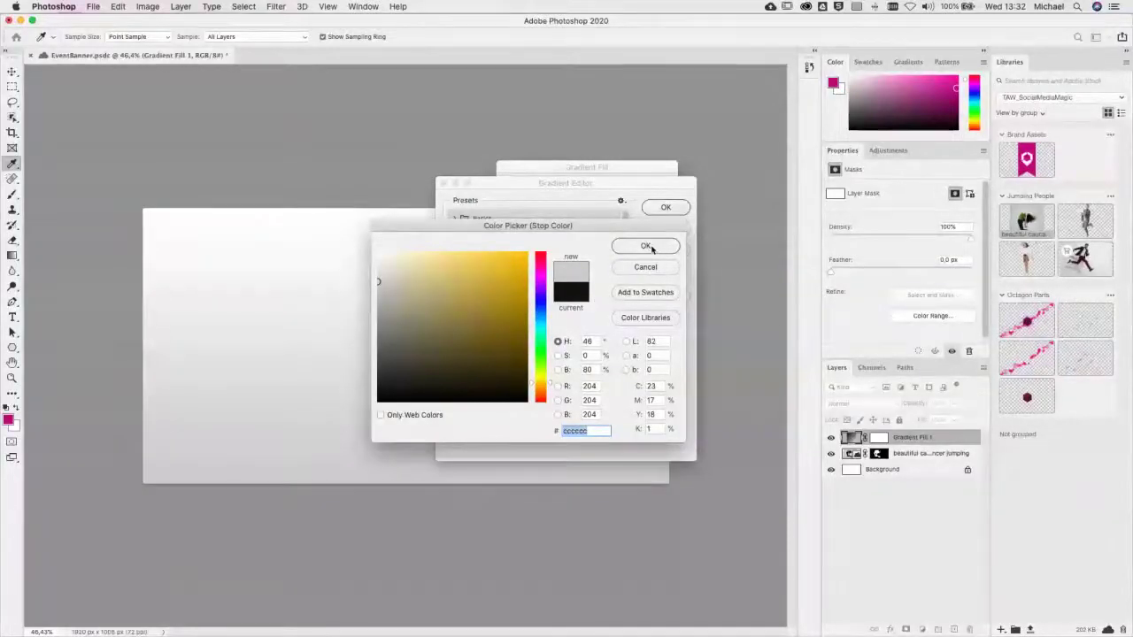
pyautogui.click(647, 246)
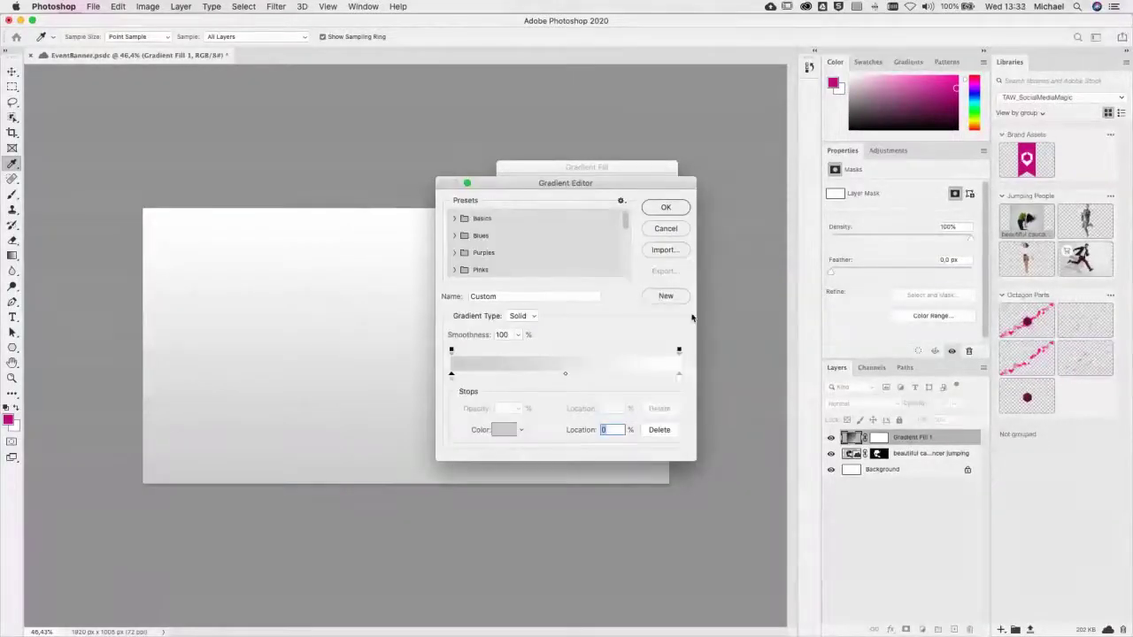
pyautogui.click(664, 207)
# Step: Make the gradient fill Radial and reversed, and enlarge its scale so the light centre spreads across the canvas
pyautogui.click(553, 207)
pyautogui.click(555, 217)
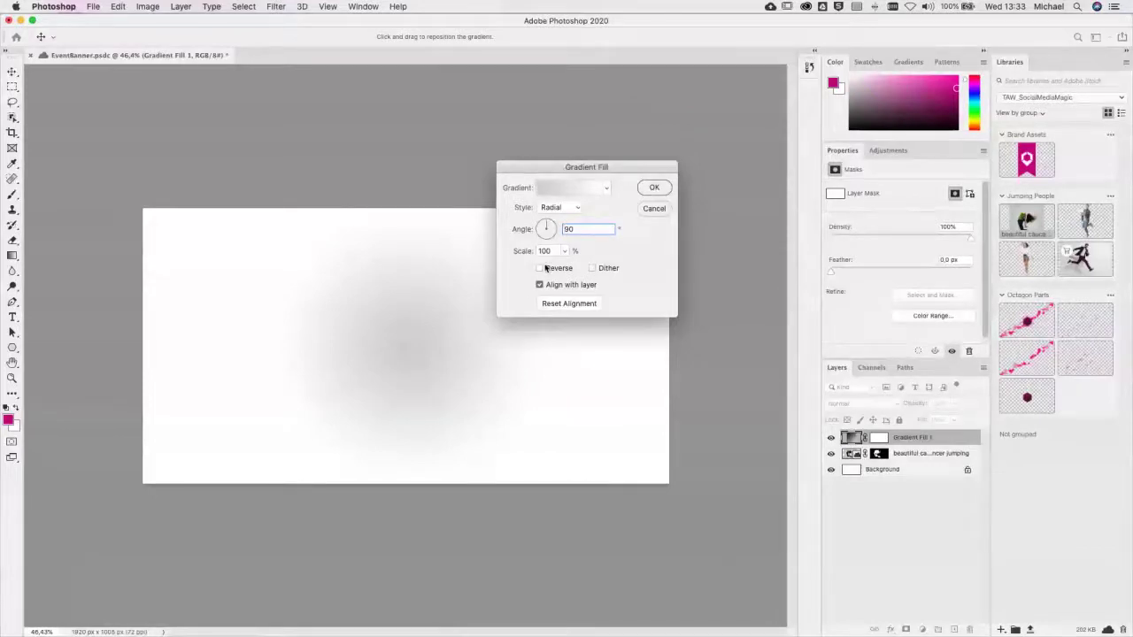
pyautogui.click(541, 269)
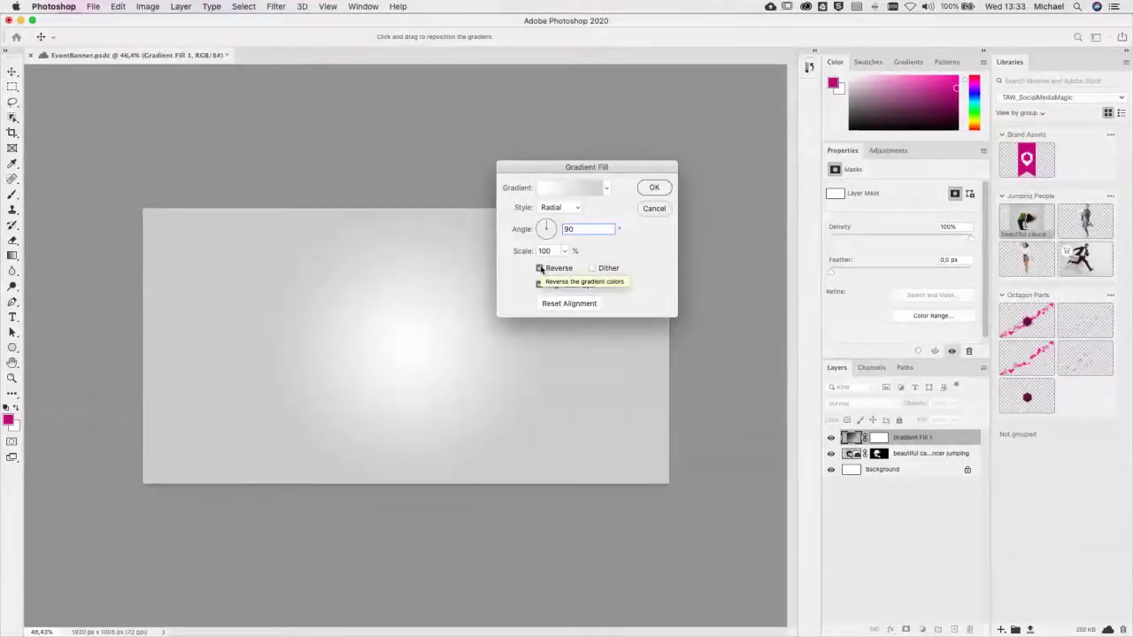
pyautogui.click(565, 251)
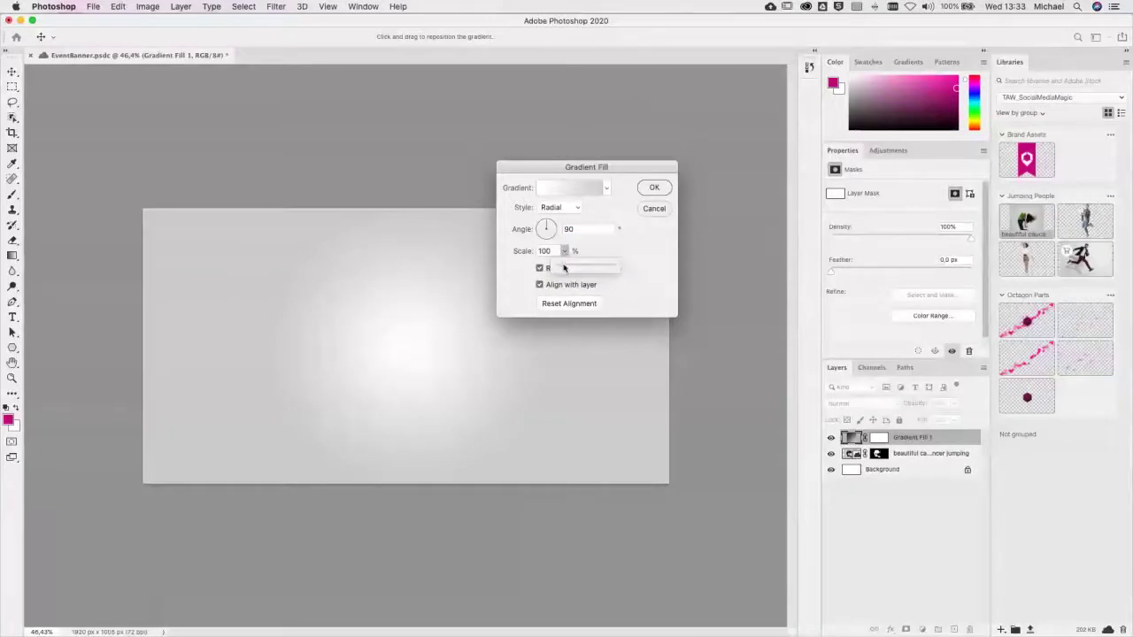
pyautogui.moveTo(565, 270); pyautogui.dragTo(569, 270)
pyautogui.click(654, 189)
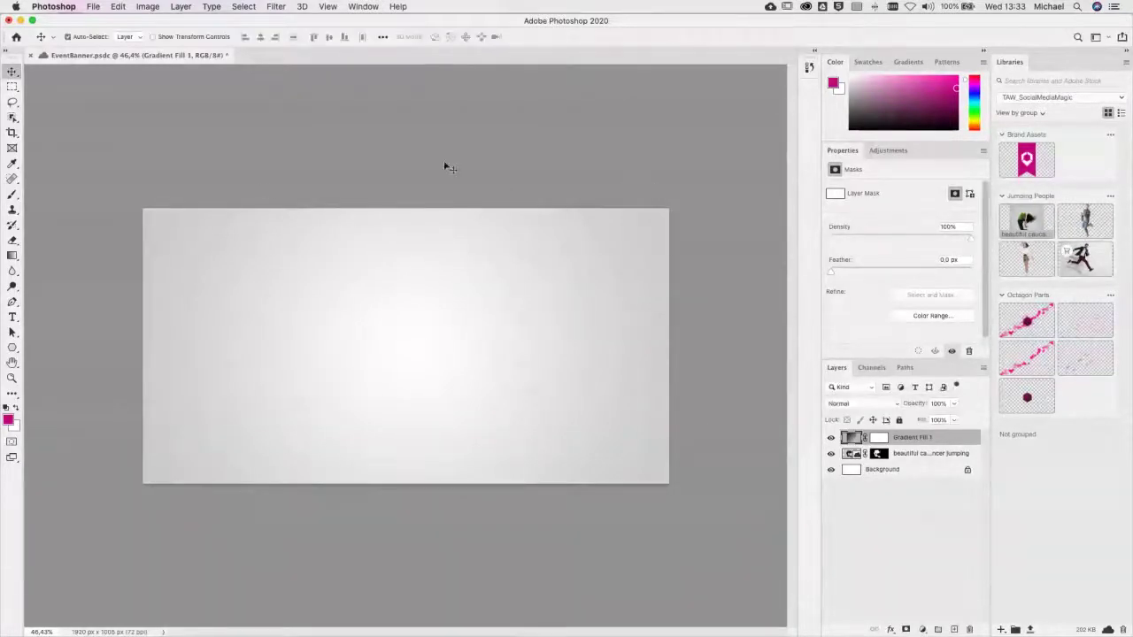
# Step: Move the gradient fill layer below the dancer layer and hide the dancer
pyautogui.moveTo(942, 442); pyautogui.dragTo(942, 462)
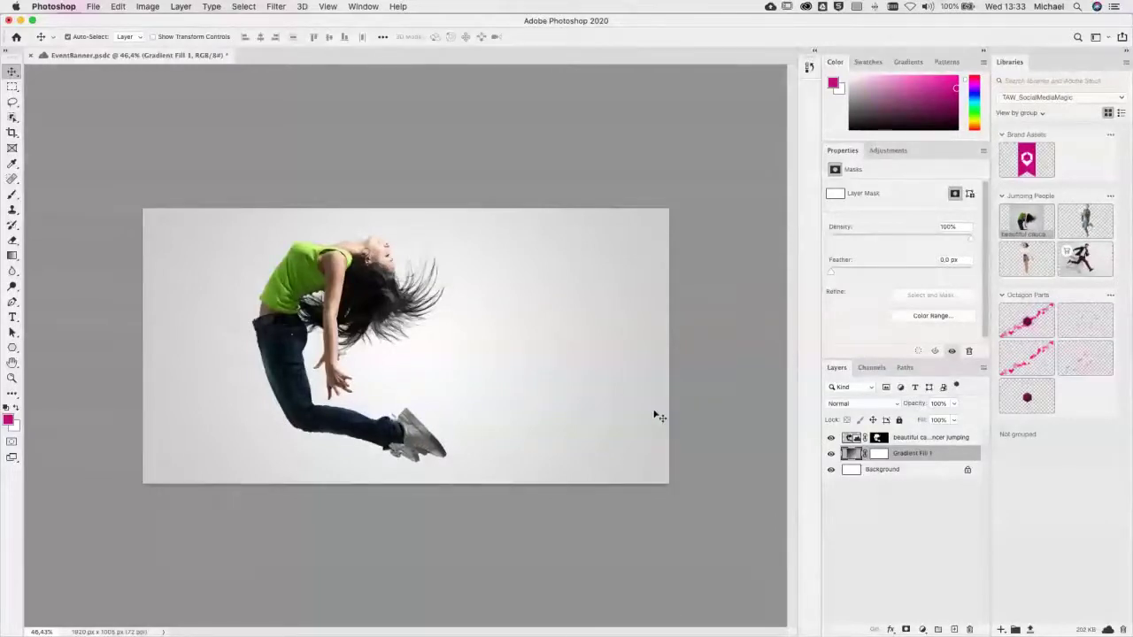
pyautogui.click(921, 440)
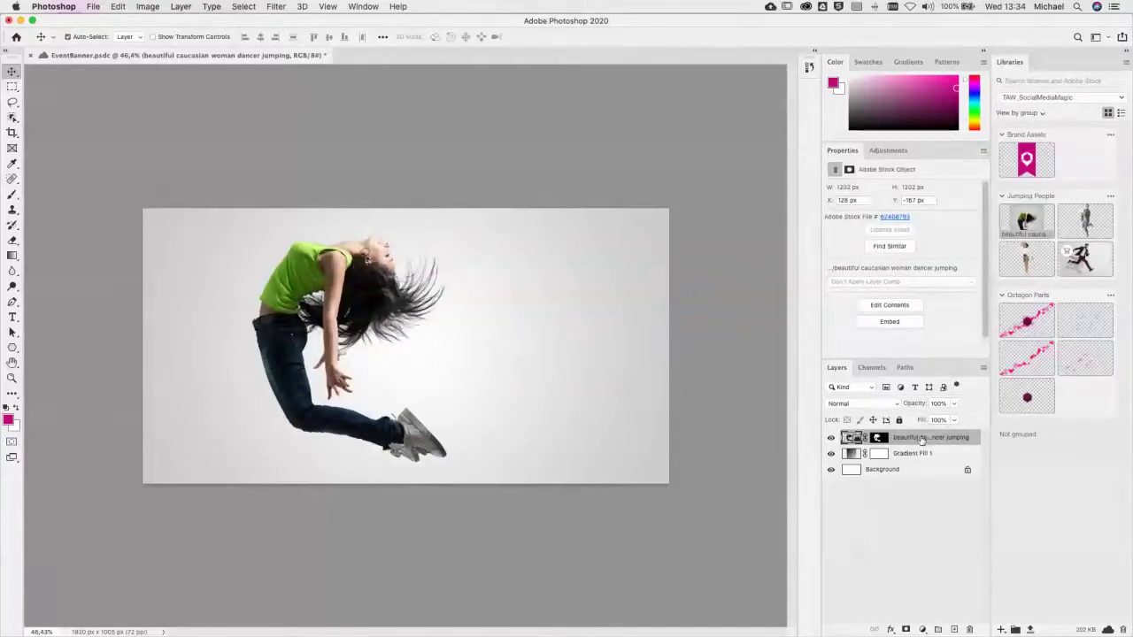
pyautogui.click(831, 438)
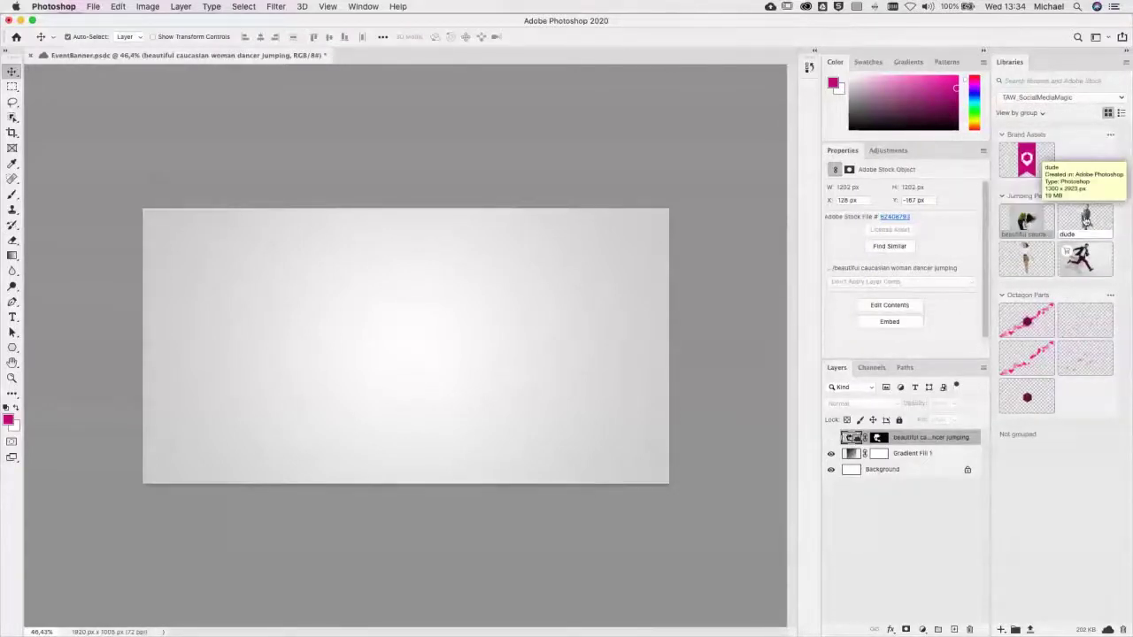
# Step: Open the dancer stock photo from the library, unlock its background layer and mask it to a selection of the dancer
pyautogui.doubleClick(1026, 219)
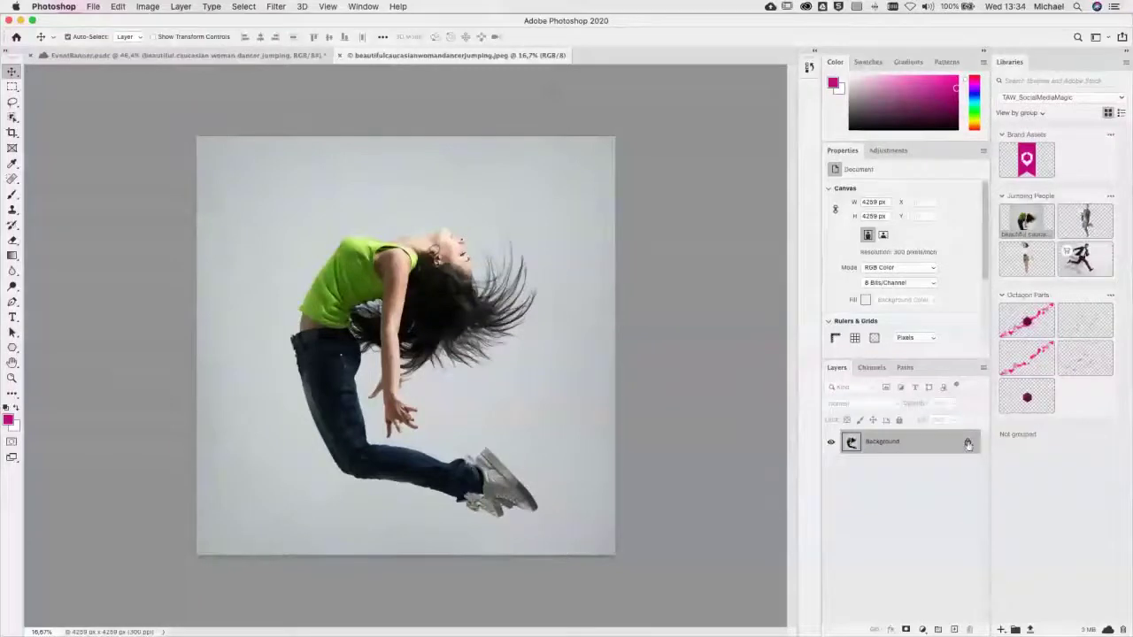
pyautogui.click(967, 443)
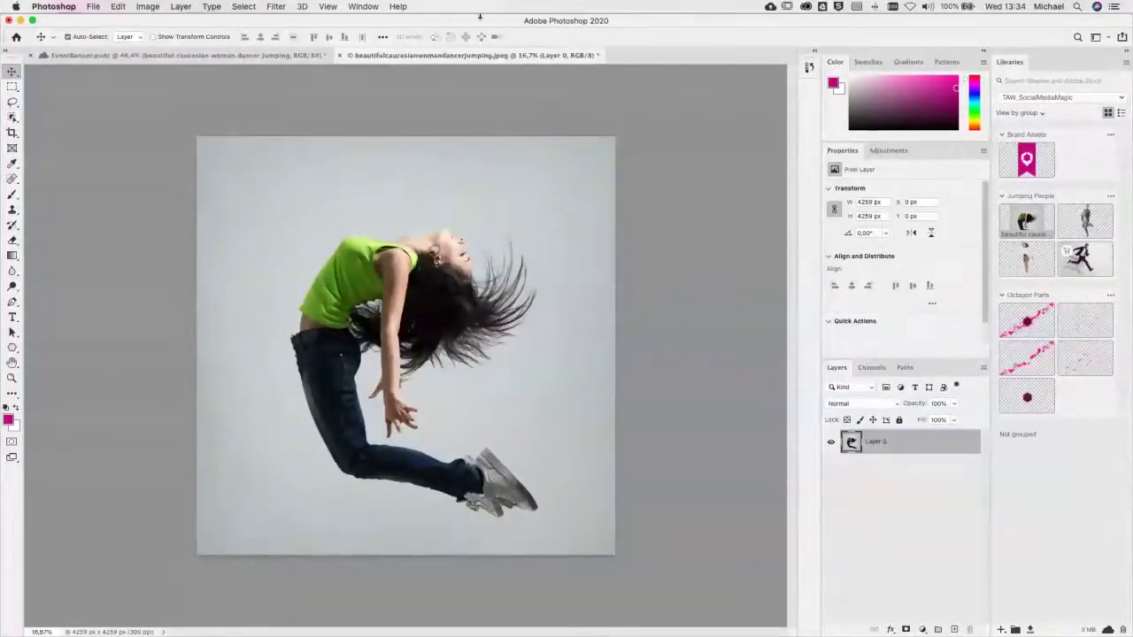
pyautogui.click(13, 117)
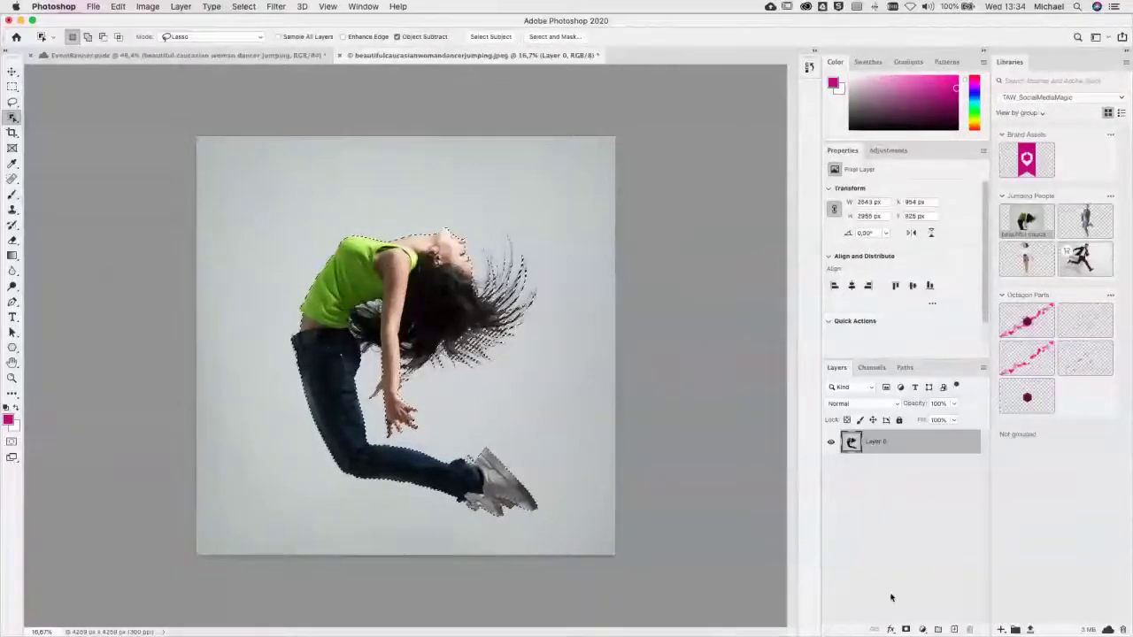
pyautogui.click(906, 629)
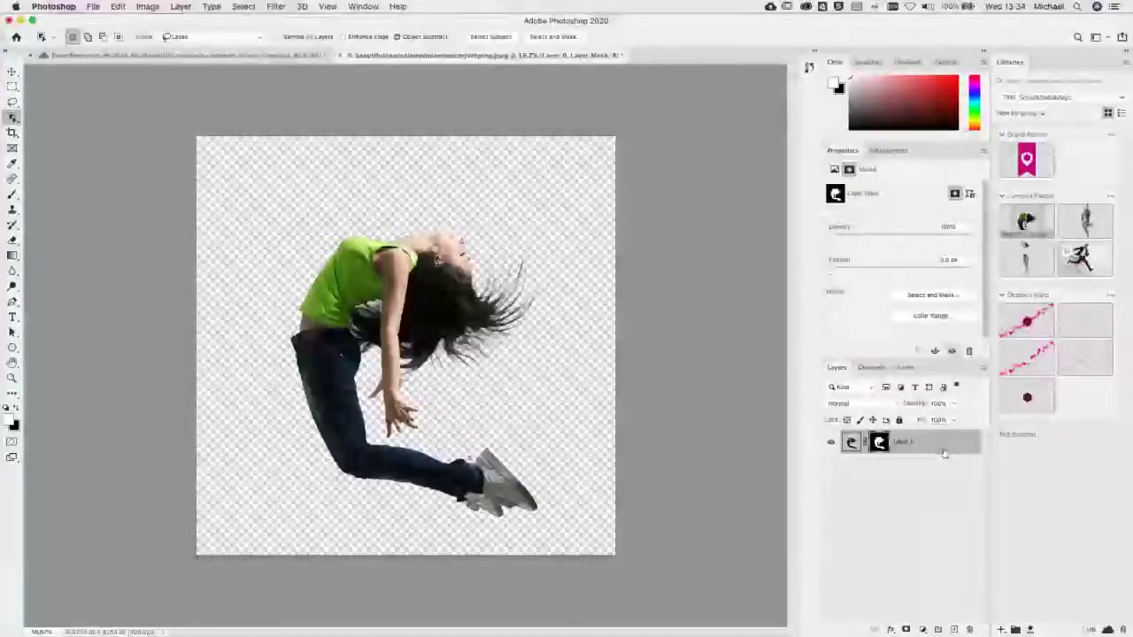
# Step: Rename the masked layer "jumping woman 2" and save it to the library's Jumping People group
pyautogui.doubleClick(903, 442)
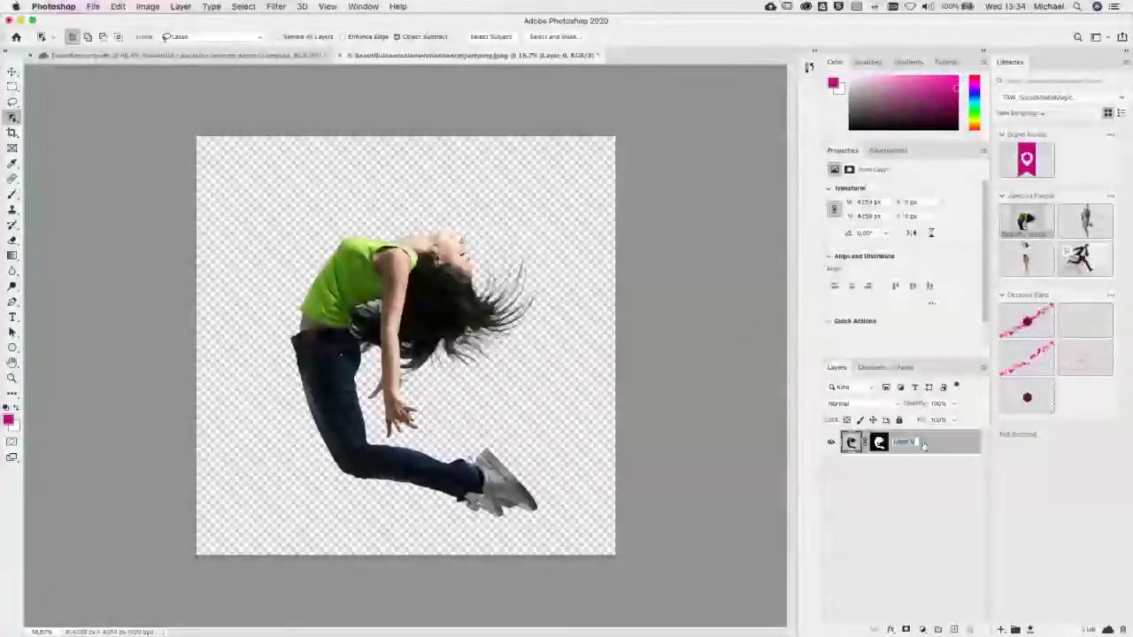
pyautogui.write('jumping')
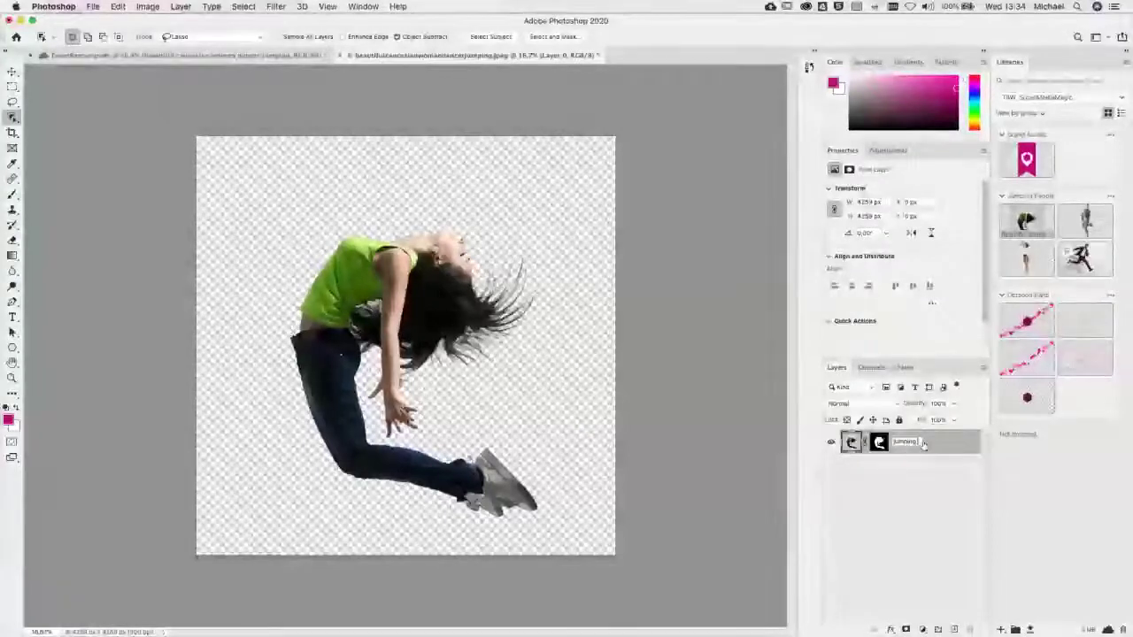
pyautogui.write(' woman 2')
pyautogui.press('Return')
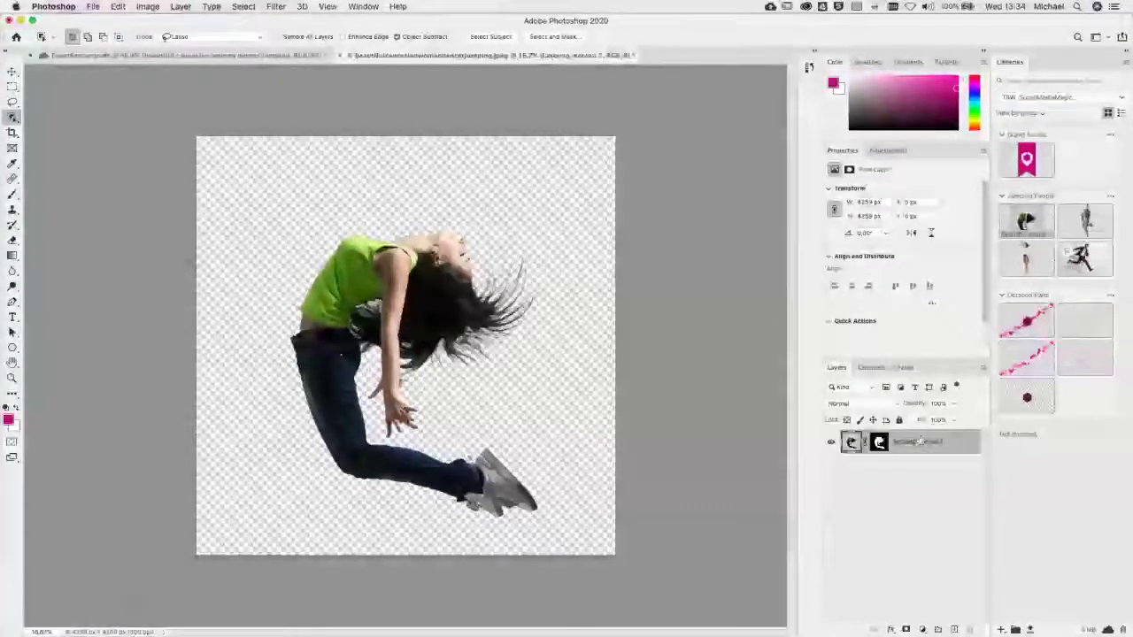
pyautogui.moveTo(919, 440); pyautogui.dragTo(1052, 476)
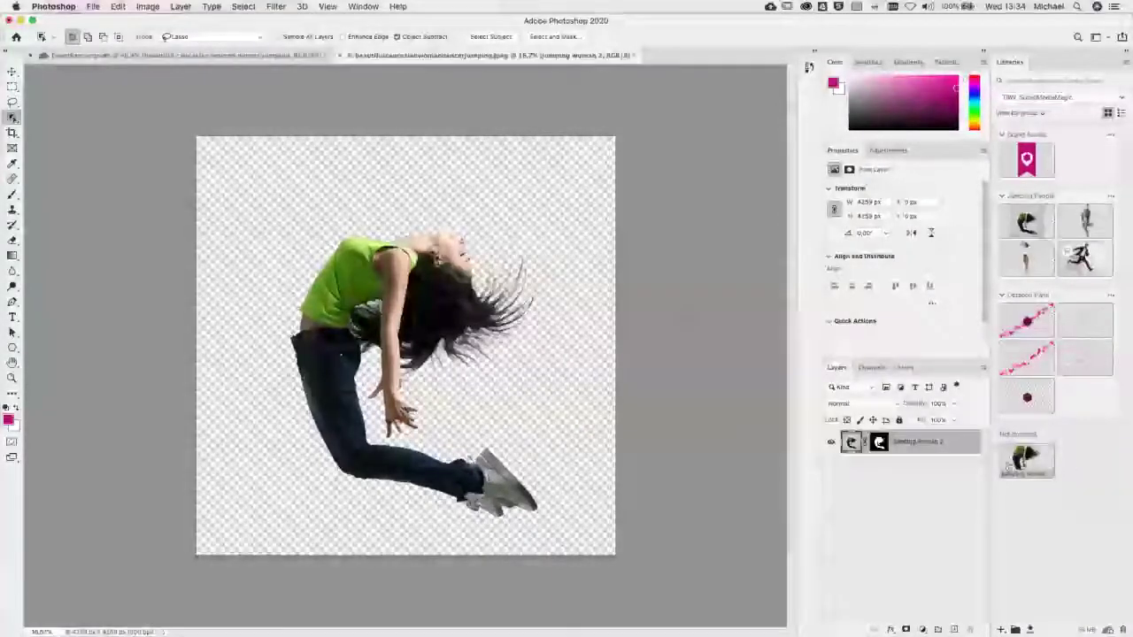
pyautogui.moveTo(1027, 453); pyautogui.dragTo(1026, 221)
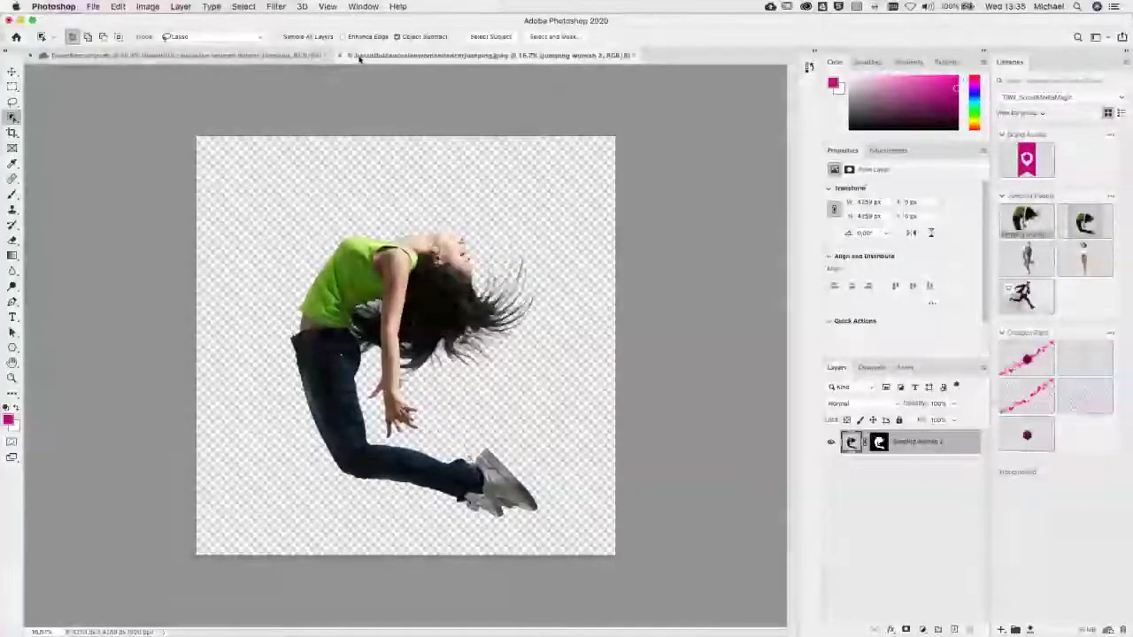
# Step: Close the source photo and check the saved jumping woman 2 cutout before returning to EventBanner
pyautogui.click(337, 55)
pyautogui.click(542, 221)
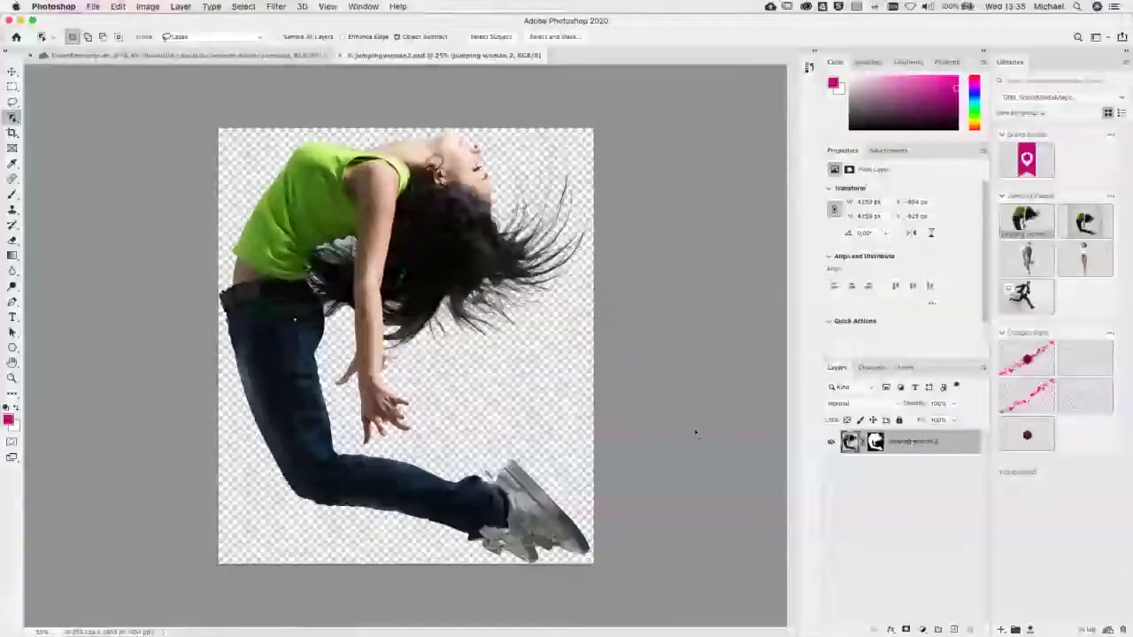
pyautogui.press('super+w')
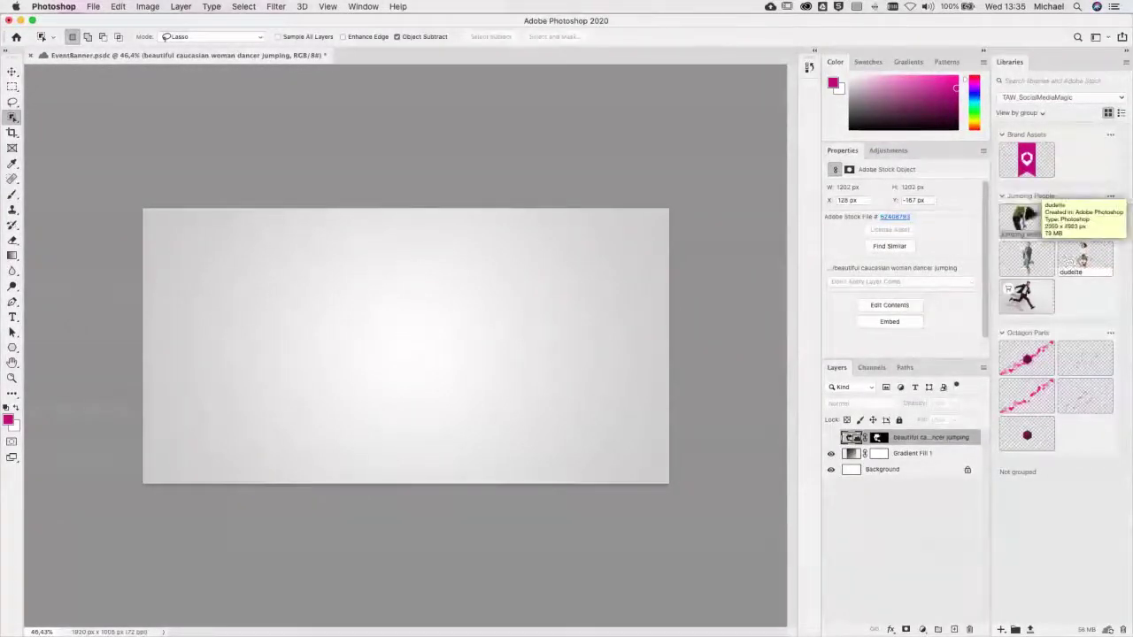
# Step: Place the library graphics dude and dudette side by side near the canvas centre, scaling dudette to about 85%
pyautogui.moveTo(1028, 257); pyautogui.dragTo(383, 324)
pyautogui.press('Return')
pyautogui.moveTo(1089, 258); pyautogui.dragTo(456, 347)
pyautogui.moveTo(452, 210); pyautogui.dragTo(452, 217)
# Step: Flip dudette horizontally and place her beside dude at about X 845 px and Y 33 px
pyautogui.rightClick(455, 331)
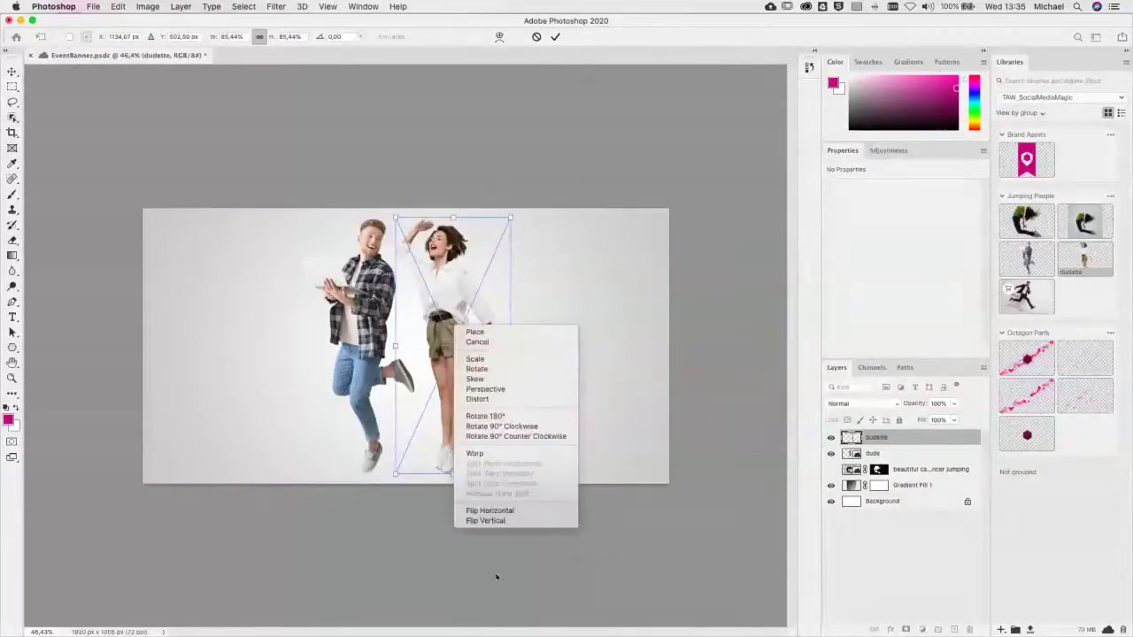
pyautogui.click(587, 225)
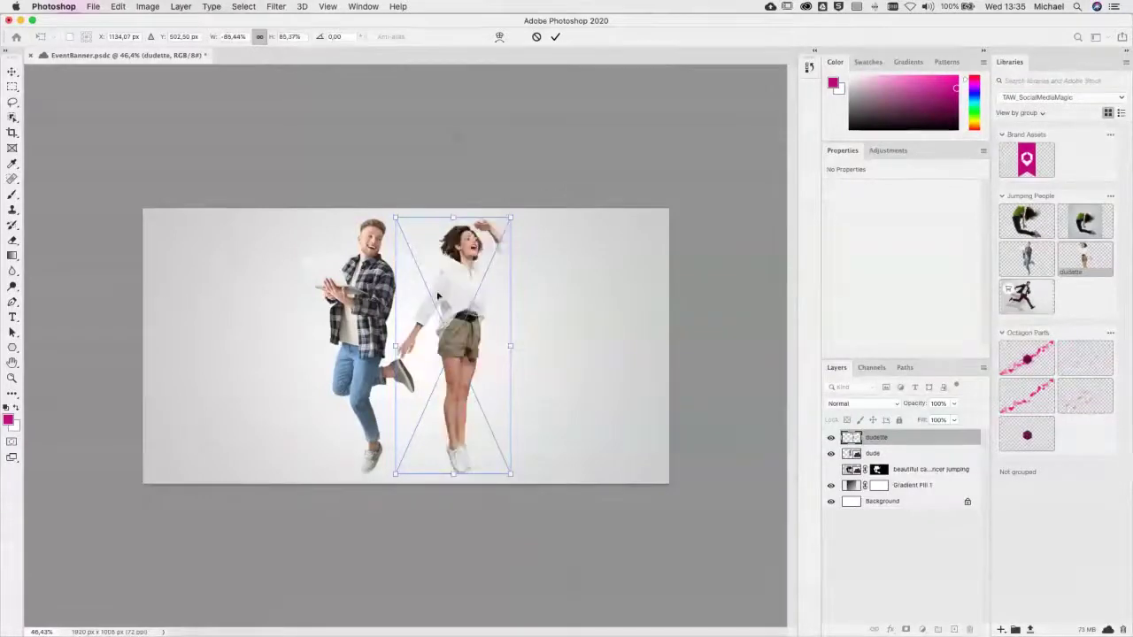
pyautogui.moveTo(475, 302); pyautogui.dragTo(449, 314)
pyautogui.press('Return')
pyautogui.press('w')
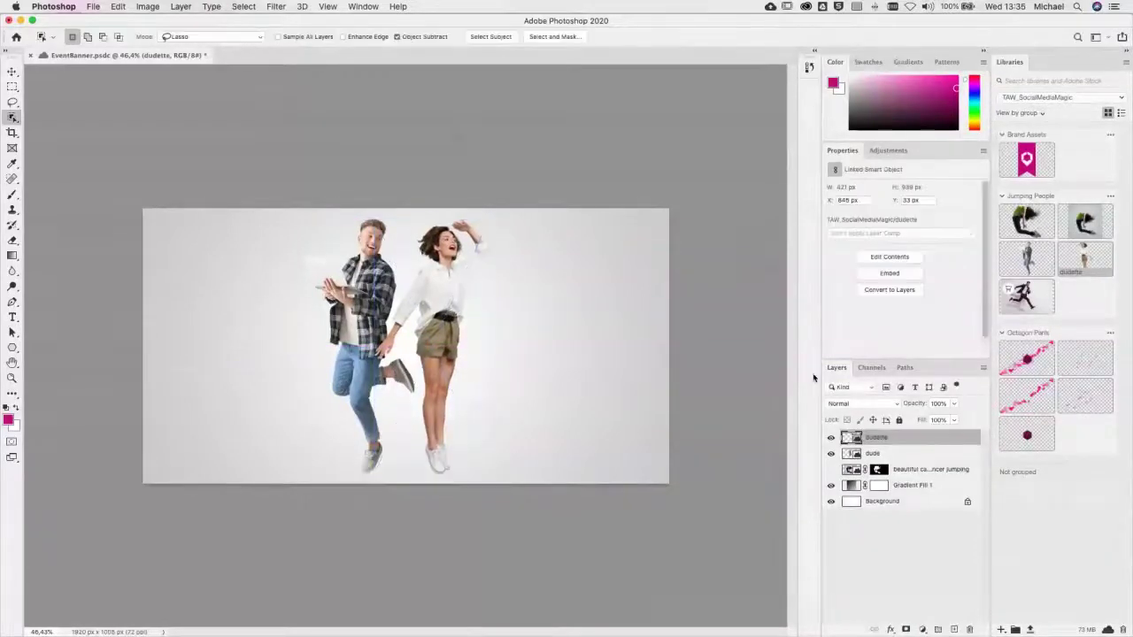
# Step: Move the dudette layer below the dude layer and shift her closer to him, to X 821 px and Y 33 px
pyautogui.moveTo(917, 442); pyautogui.dragTo(916, 462)
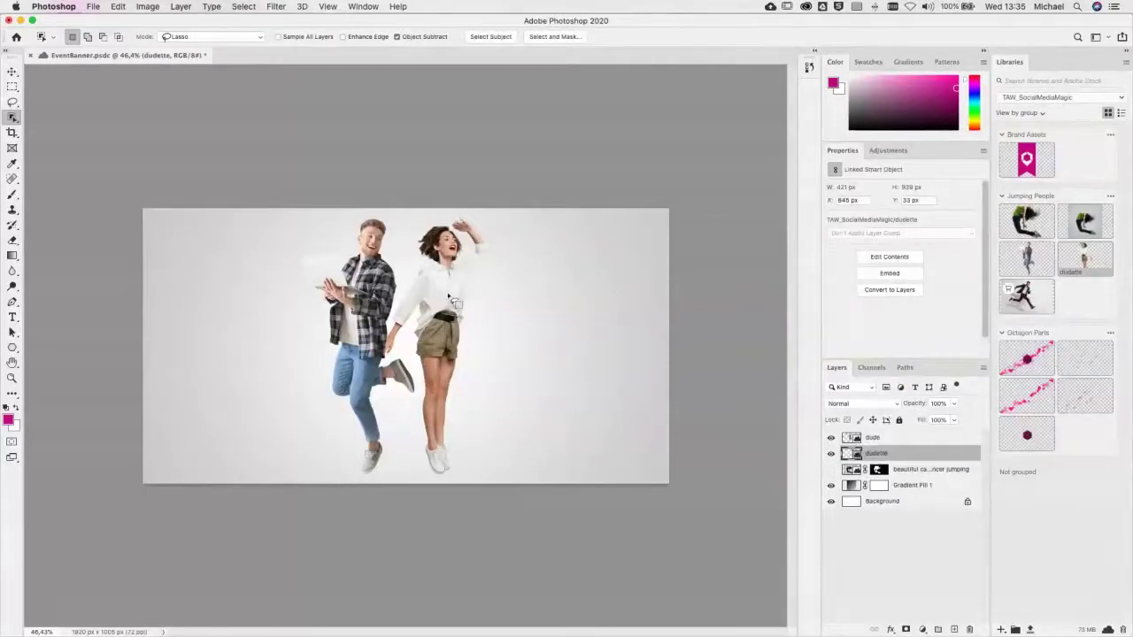
pyautogui.click(474, 329)
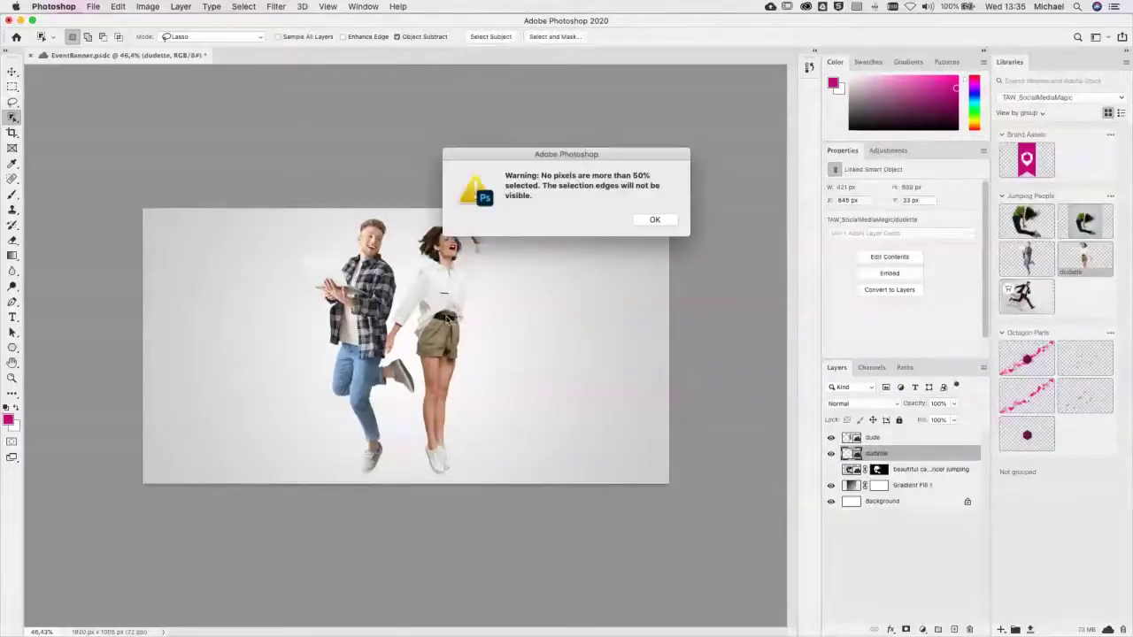
pyautogui.click(656, 220)
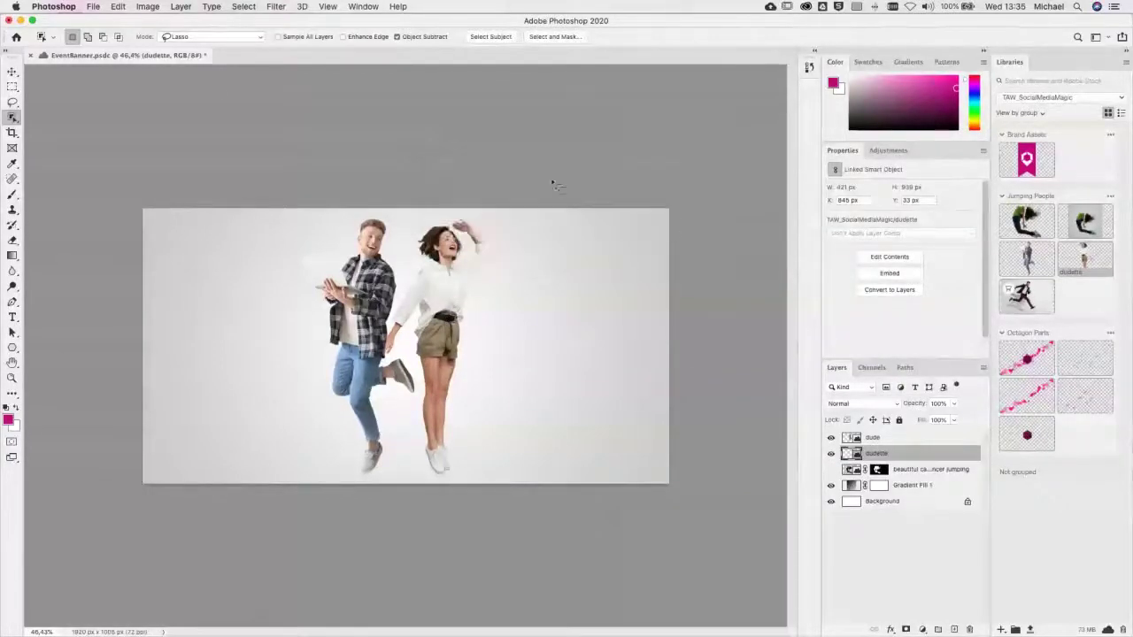
pyautogui.click(12, 72)
pyautogui.moveTo(447, 329); pyautogui.dragTo(457, 329)
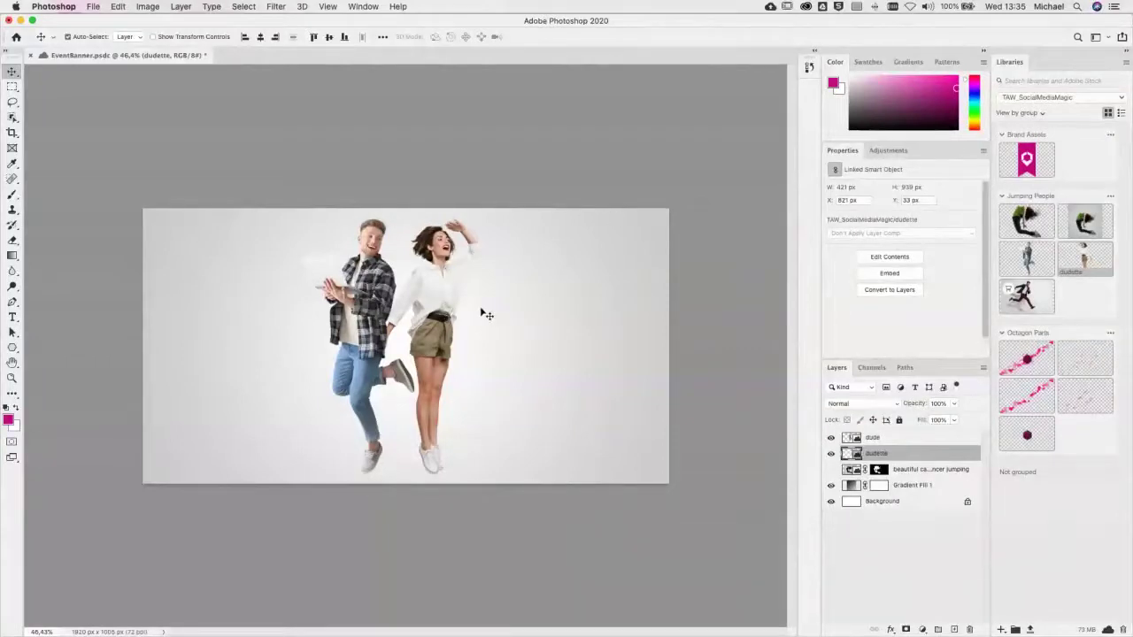
# Step: Open the library graphic jumping woman 2 and save it to the Desktop as jumpingwoman2.psd in Photoshop format
pyautogui.doubleClick(1030, 221)
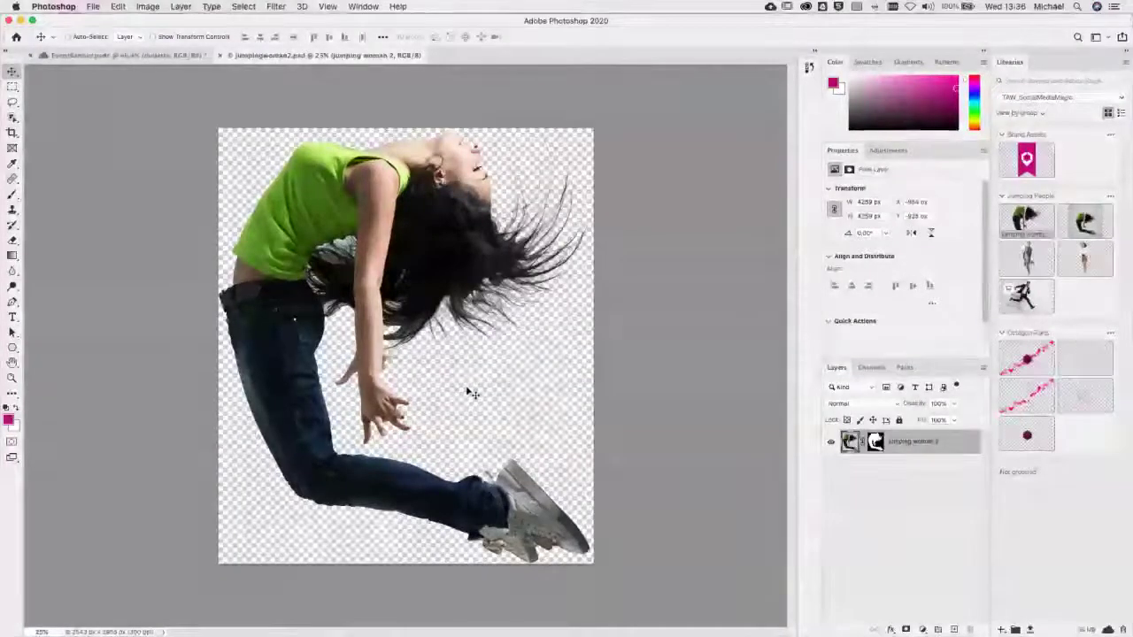
pyautogui.press('super+s')
pyautogui.click(747, 444)
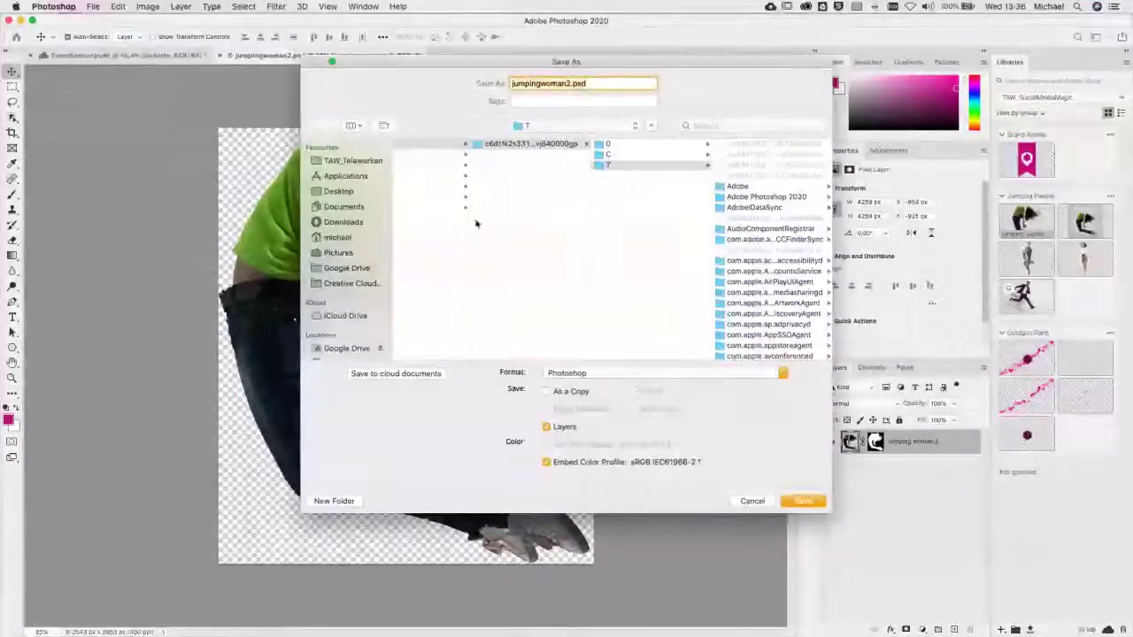
pyautogui.click(338, 191)
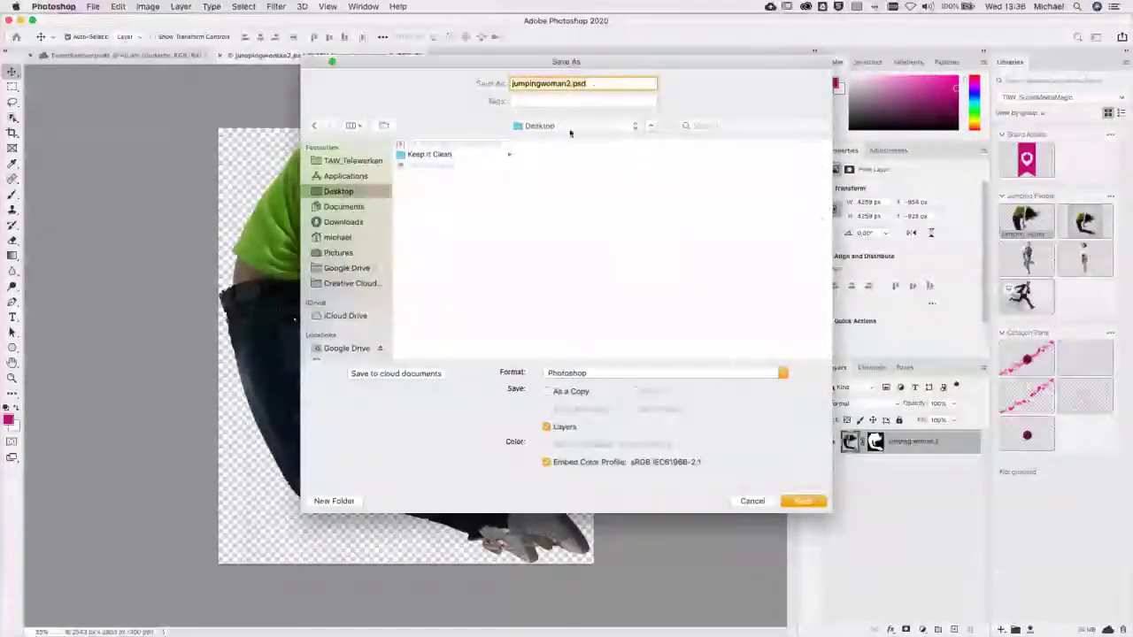
pyautogui.click(803, 500)
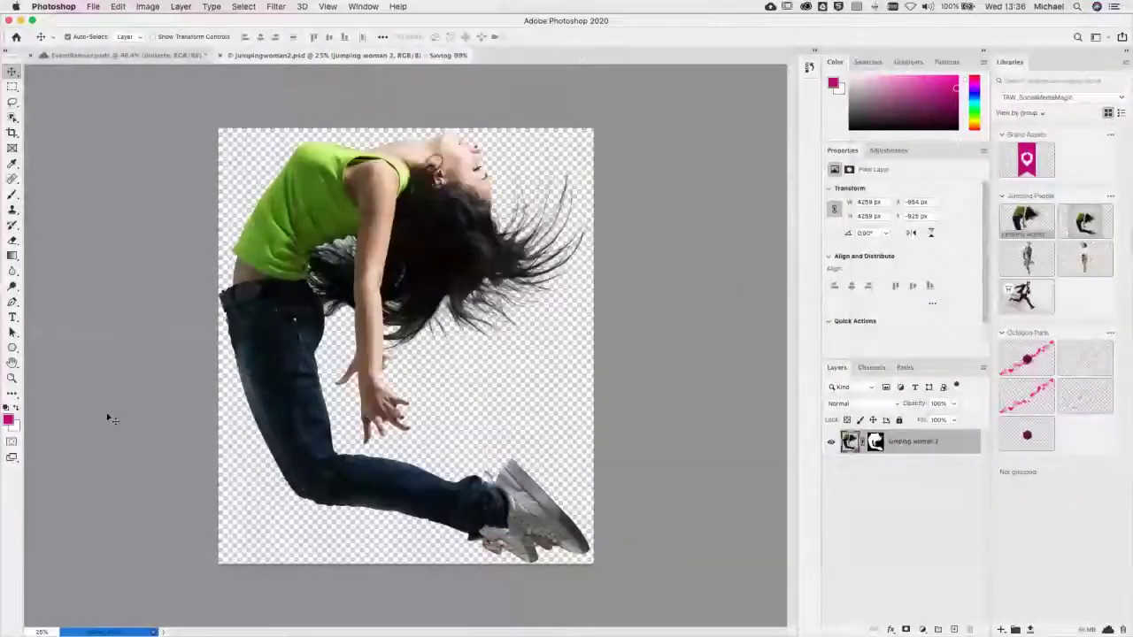
# Step: Compare EventBanner with the saved jumpingwoman2.psd and close the jumping woman file
pyautogui.click(124, 55)
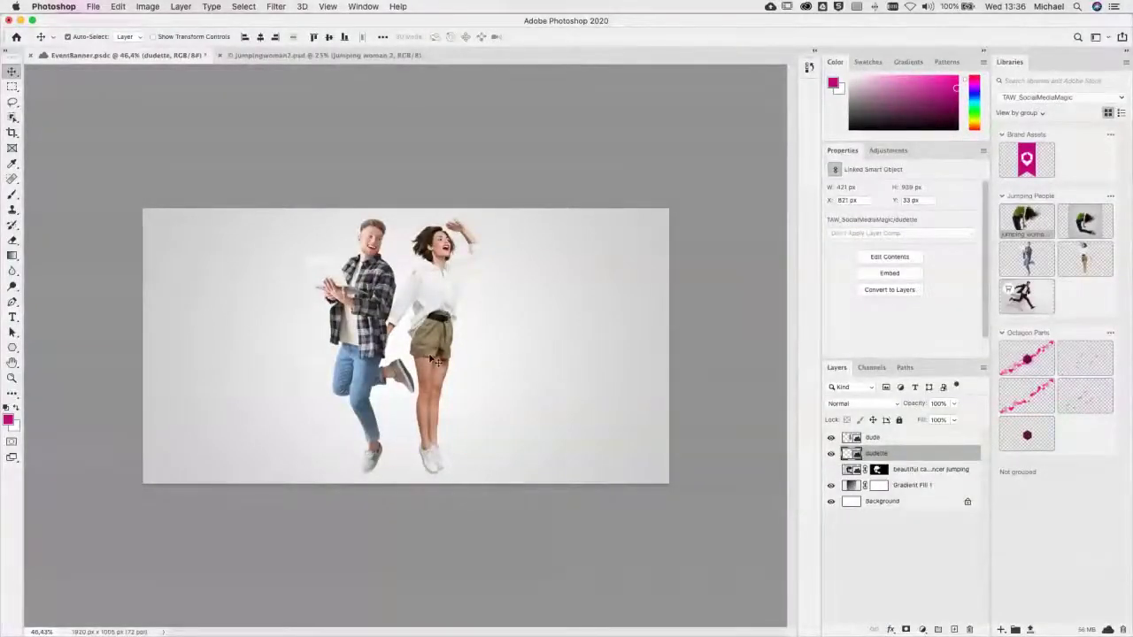
pyautogui.click(283, 54)
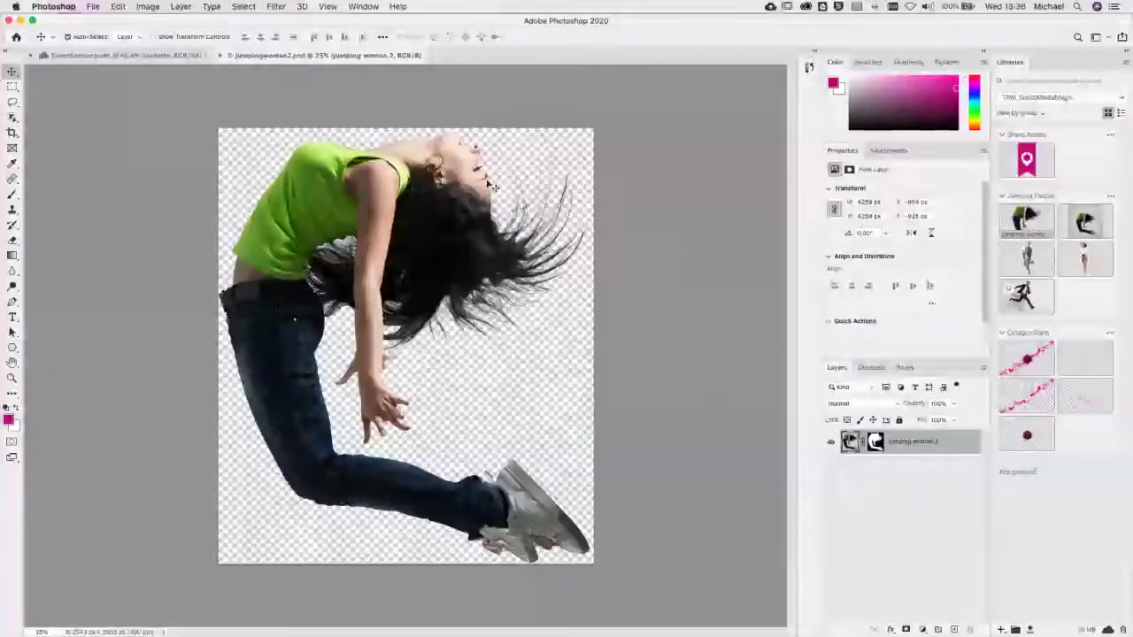
pyautogui.moveTo(952, 445); pyautogui.dragTo(442, 354)
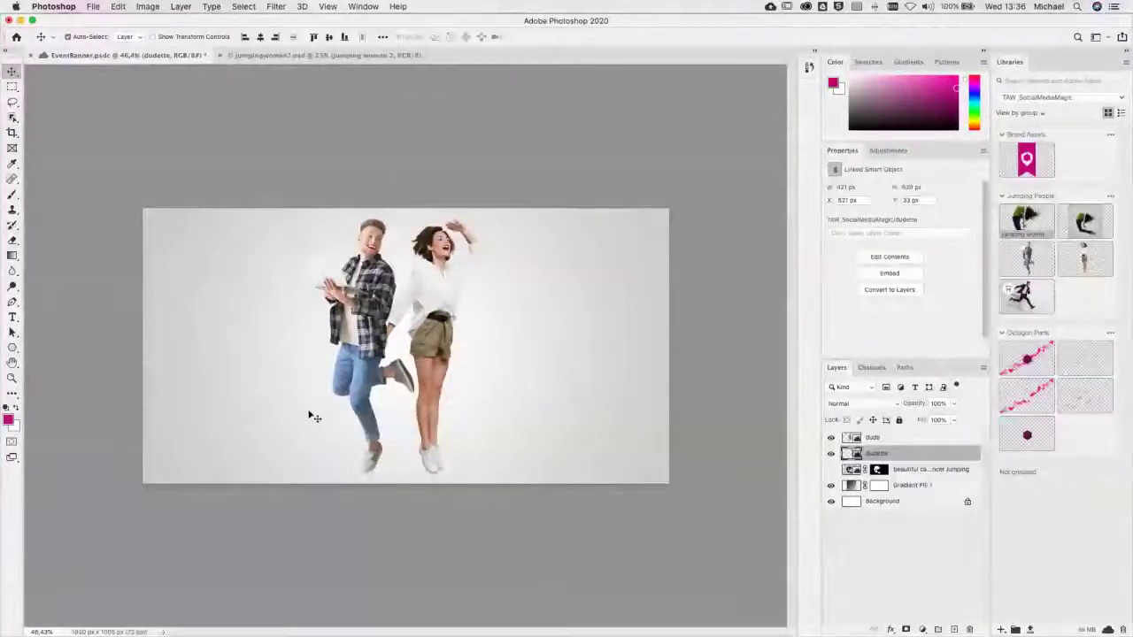
pyautogui.click(274, 56)
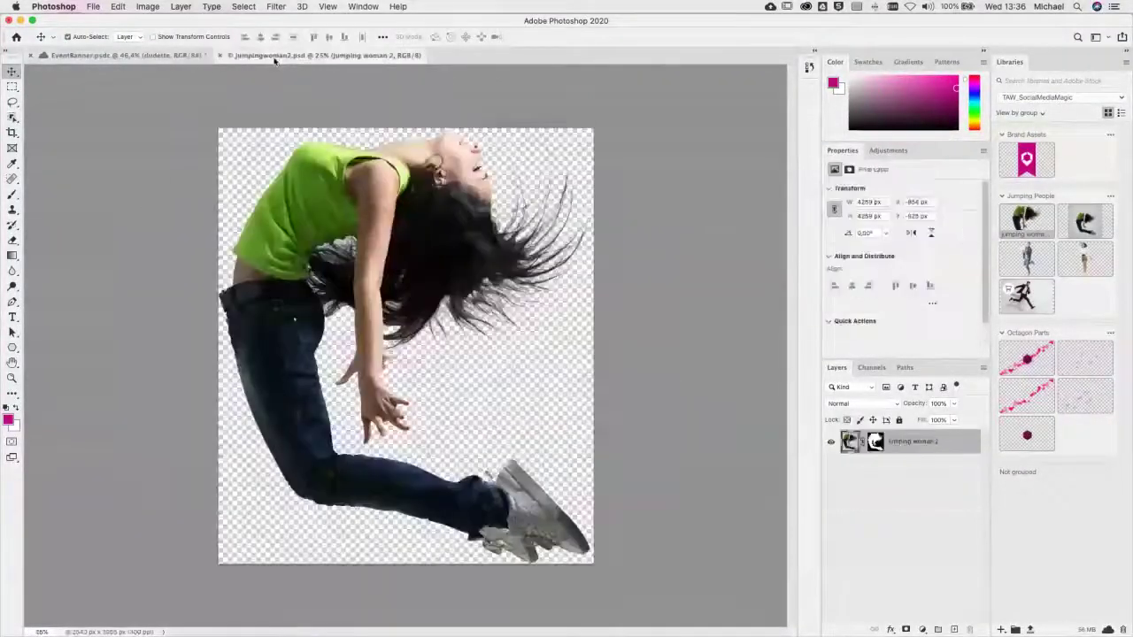
pyautogui.click(115, 55)
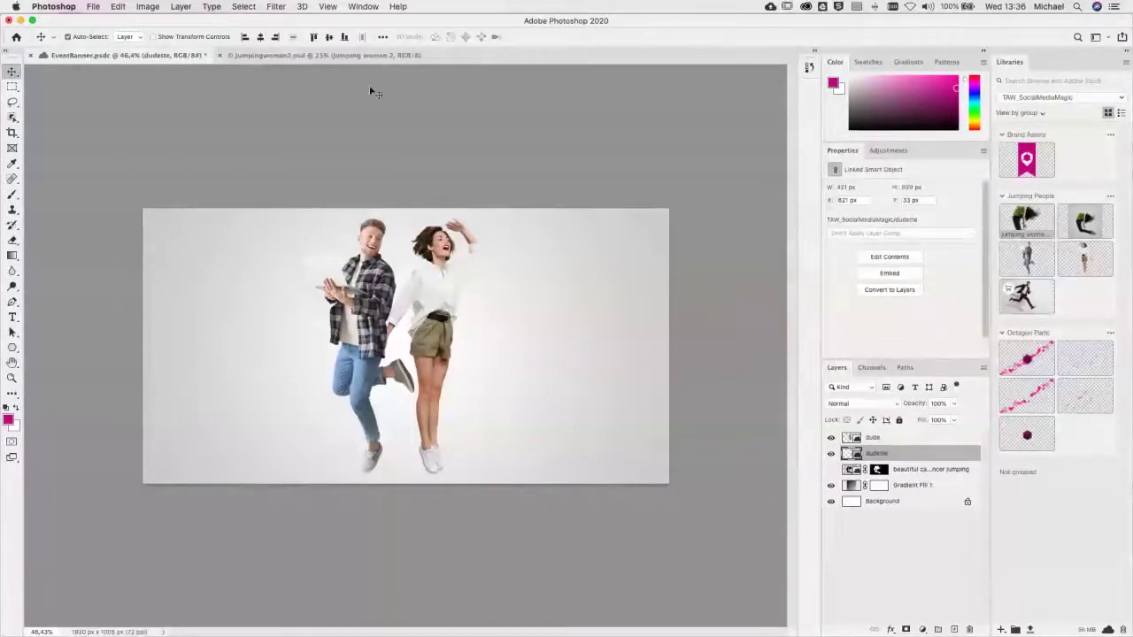
pyautogui.click(278, 56)
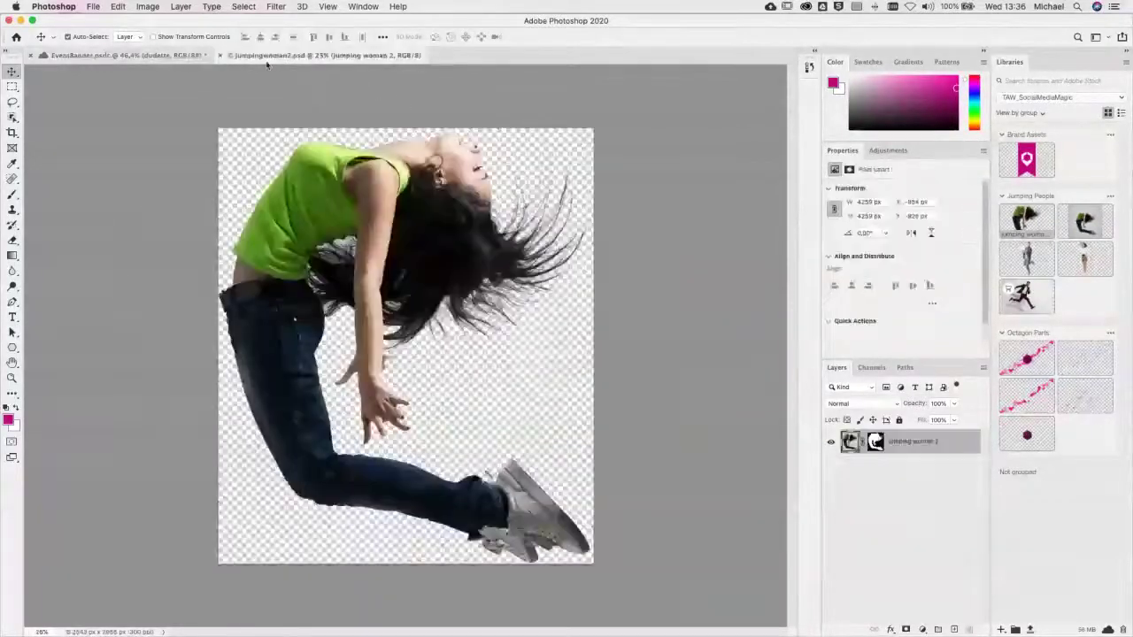
pyautogui.click(220, 56)
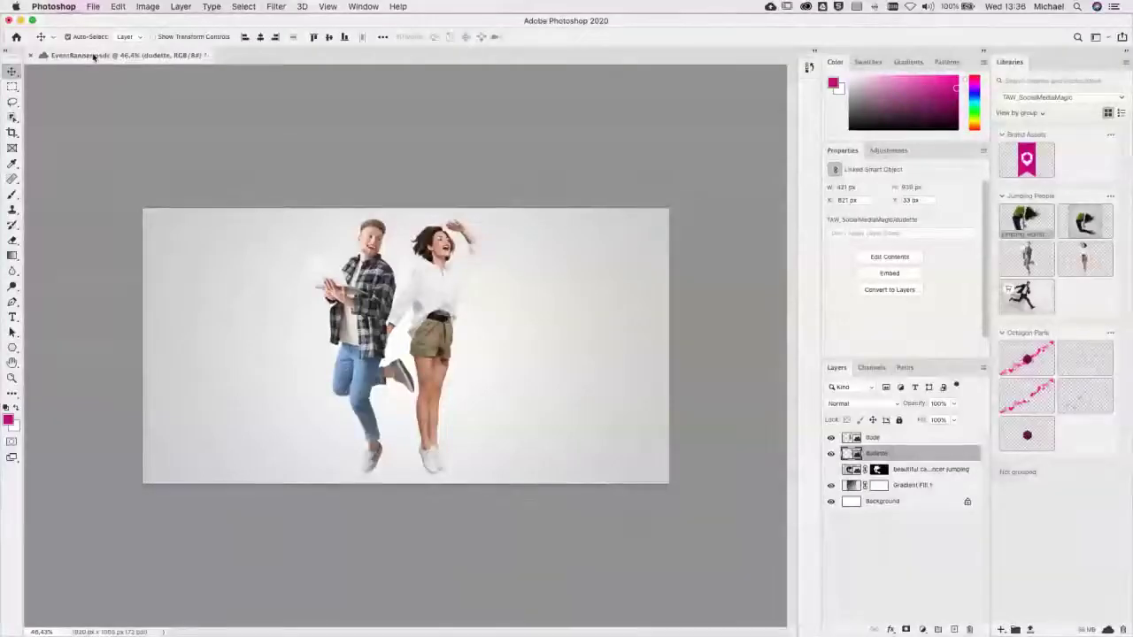
# Step: Place jumpingwoman2.psd from the Desktop in EventBanner as a linked file, over the dude and dudette figures
pyautogui.click(96, 7)
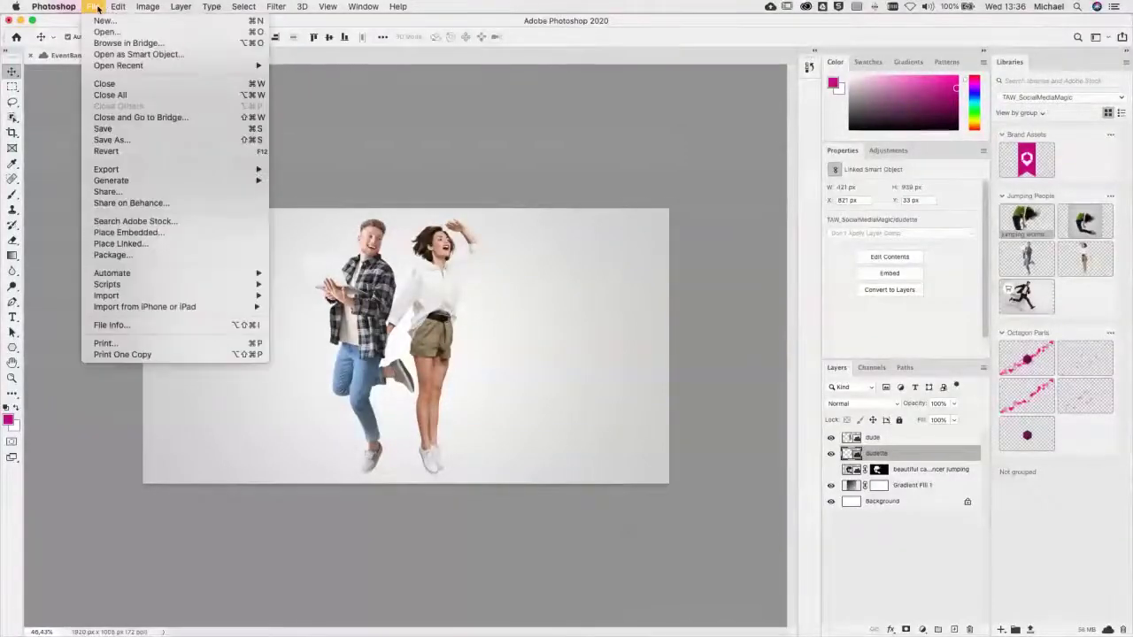
pyautogui.click(122, 246)
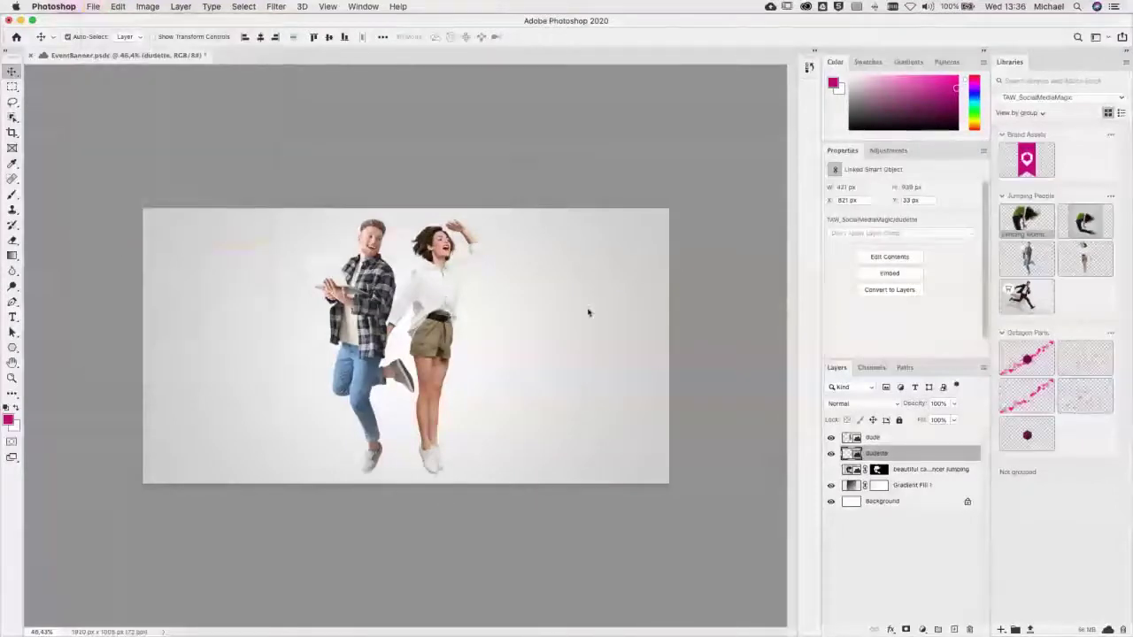
pyautogui.click(483, 149)
pyautogui.click(770, 356)
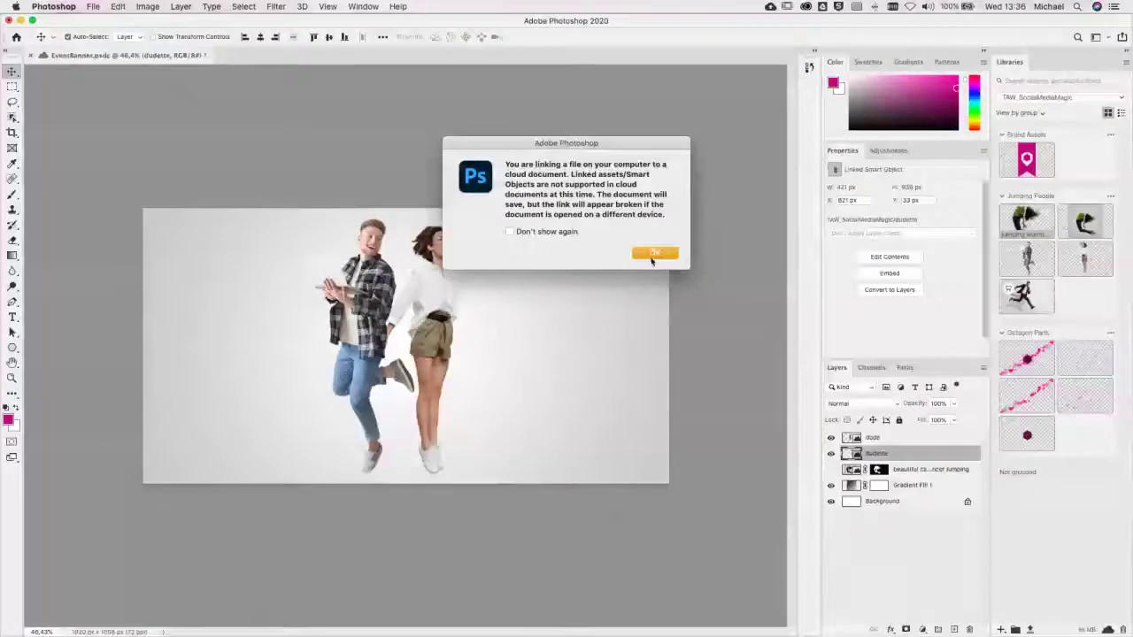
pyautogui.click(656, 260)
pyautogui.moveTo(495, 311); pyautogui.dragTo(365, 387)
pyautogui.moveTo(328, 338); pyautogui.dragTo(367, 329)
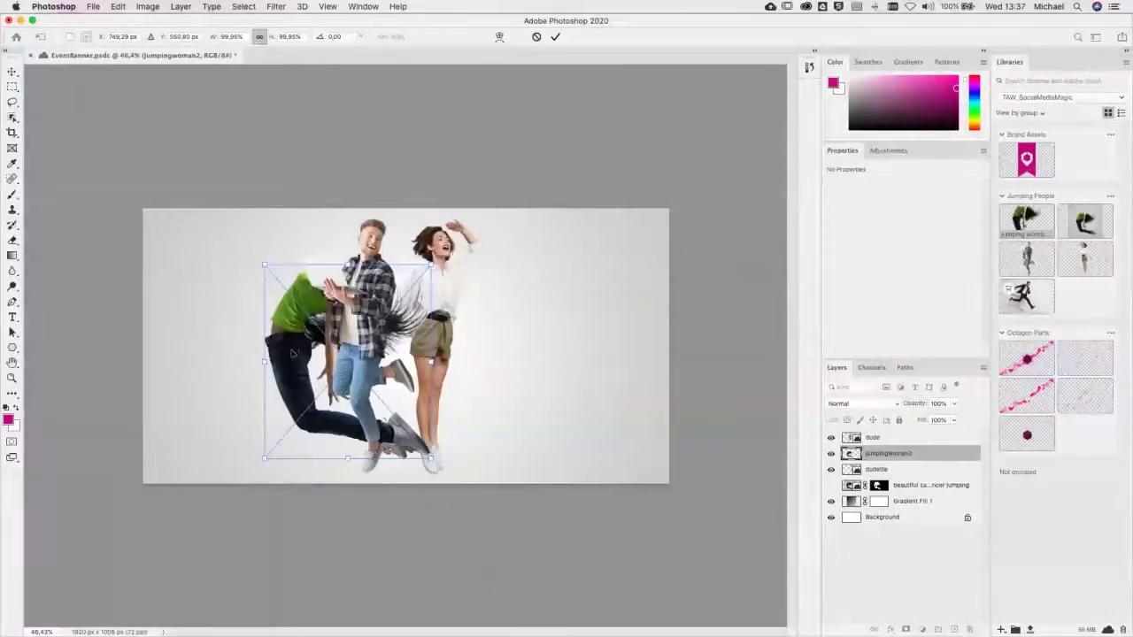
pyautogui.press('Return')
# Step: Move the jumpingwoman2 layer above dude and position her beside dudette at about X 1192 px and Y 175 px
pyautogui.moveTo(296, 358); pyautogui.dragTo(495, 366)
pyautogui.moveTo(905, 457); pyautogui.dragTo(903, 436)
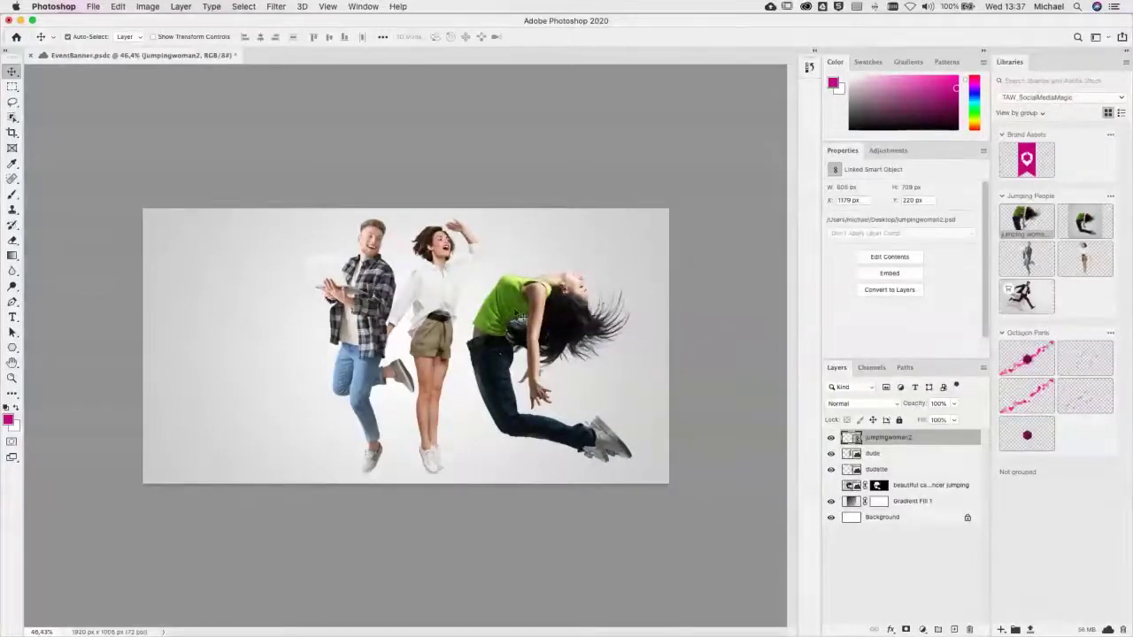
pyautogui.moveTo(531, 318); pyautogui.dragTo(512, 300)
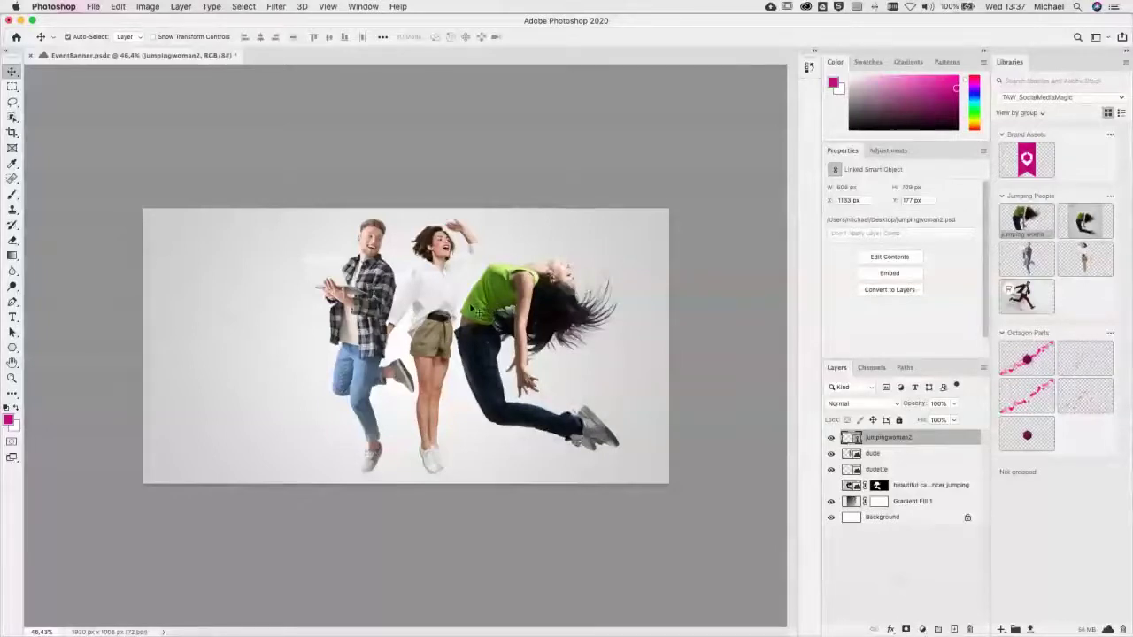
pyautogui.moveTo(475, 309); pyautogui.dragTo(500, 303)
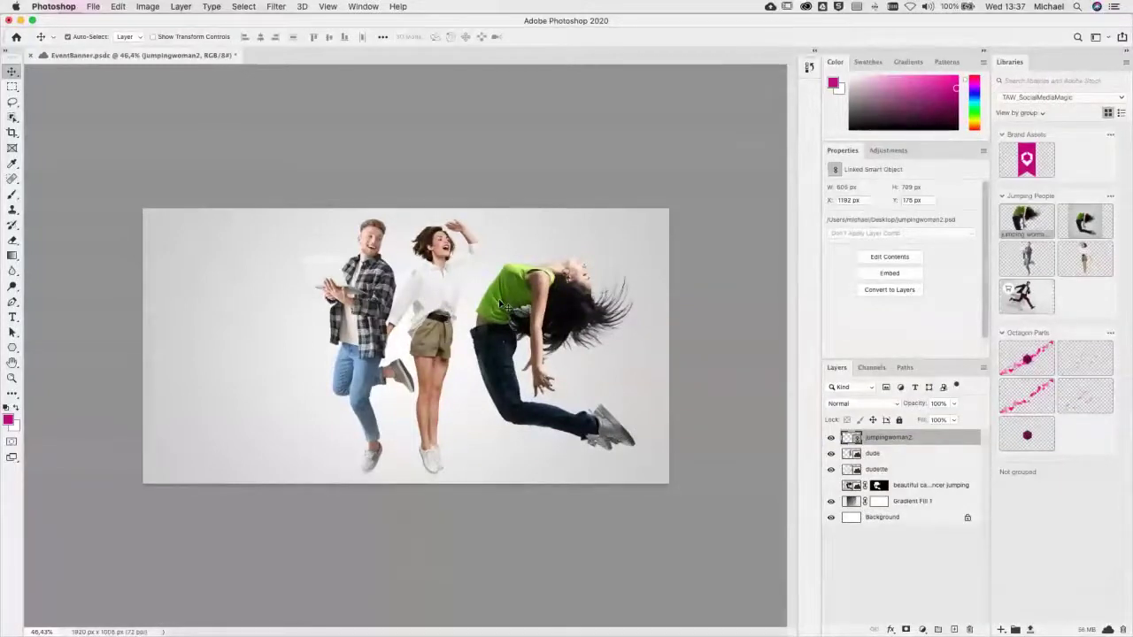
# Step: Delete the linked jumpingwoman2 layer from EventBanner
pyautogui.press('Delete')
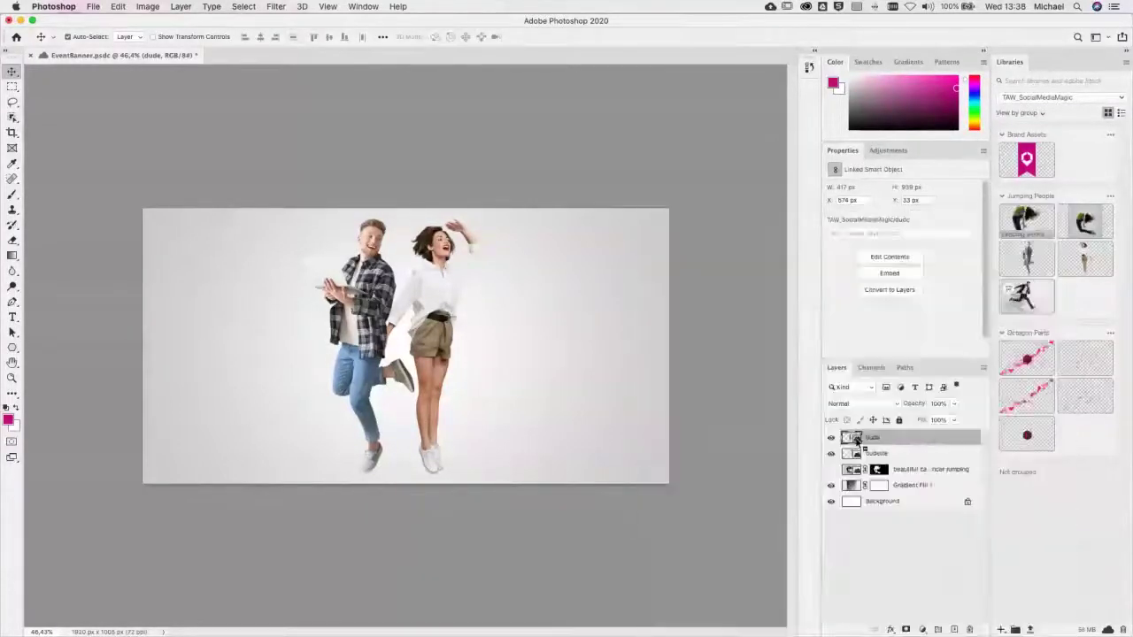
# Step: Open the library graphic dude and outline his jeans with the Object Selection tool in Lasso mode
pyautogui.doubleClick(1026, 256)
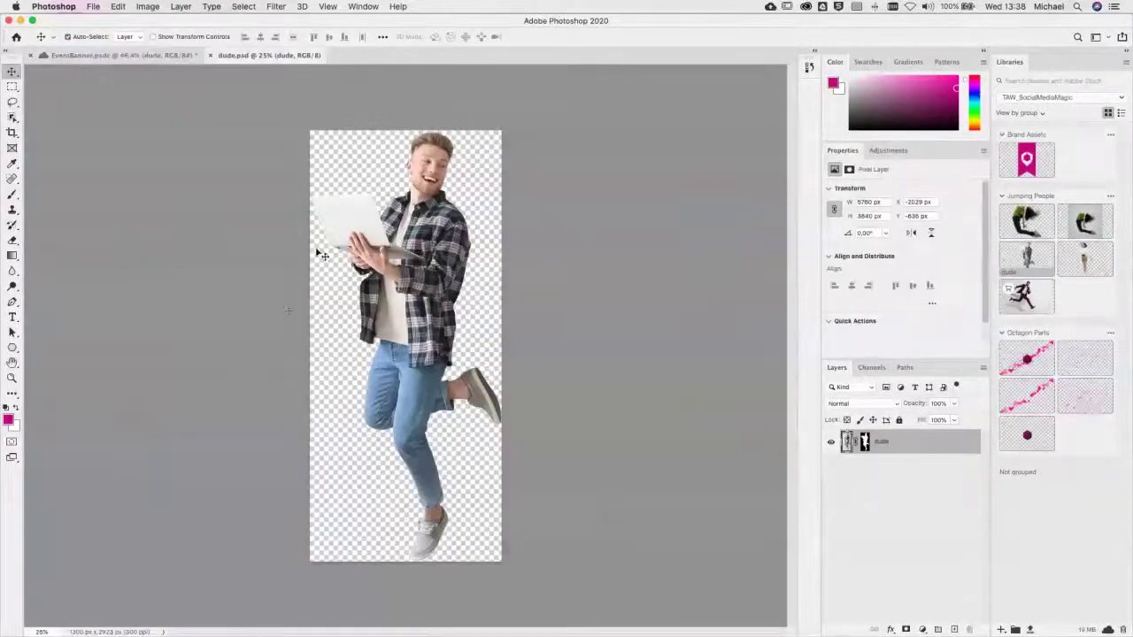
pyautogui.press('w')
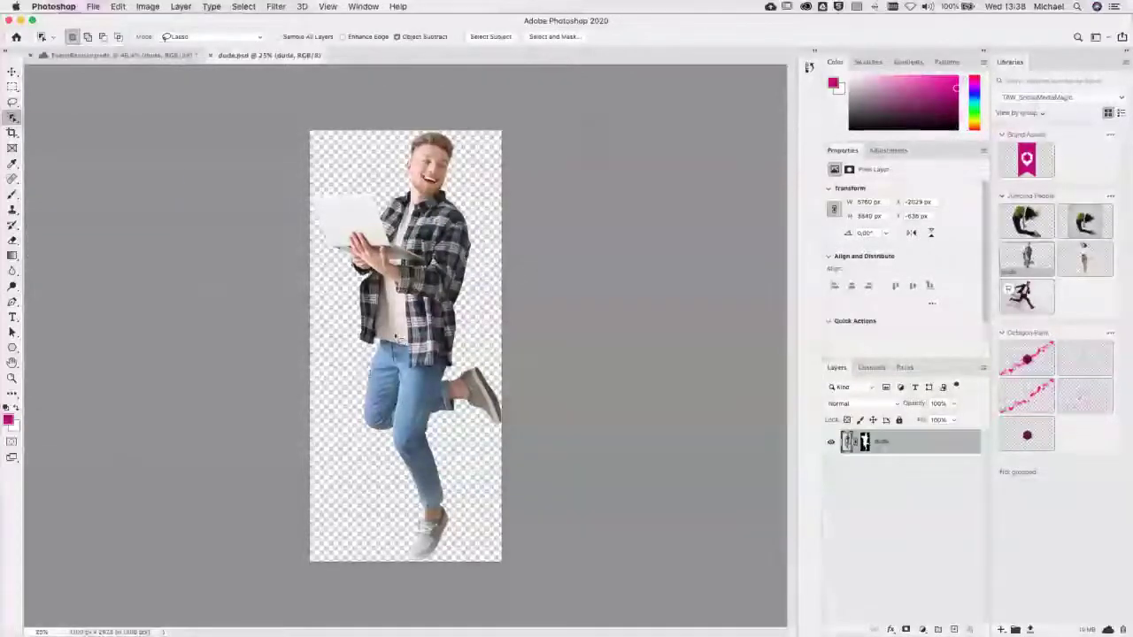
pyautogui.moveTo(378, 334)
pyautogui.mouseDown()
pyautogui.moveTo(363, 390)
pyautogui.moveTo(423, 514)
pyautogui.moveTo(454, 491)
pyautogui.moveTo(440, 442)
pyautogui.moveTo(458, 392)
pyautogui.moveTo(414, 346)
pyautogui.moveTo(382, 337)
pyautogui.mouseUp()
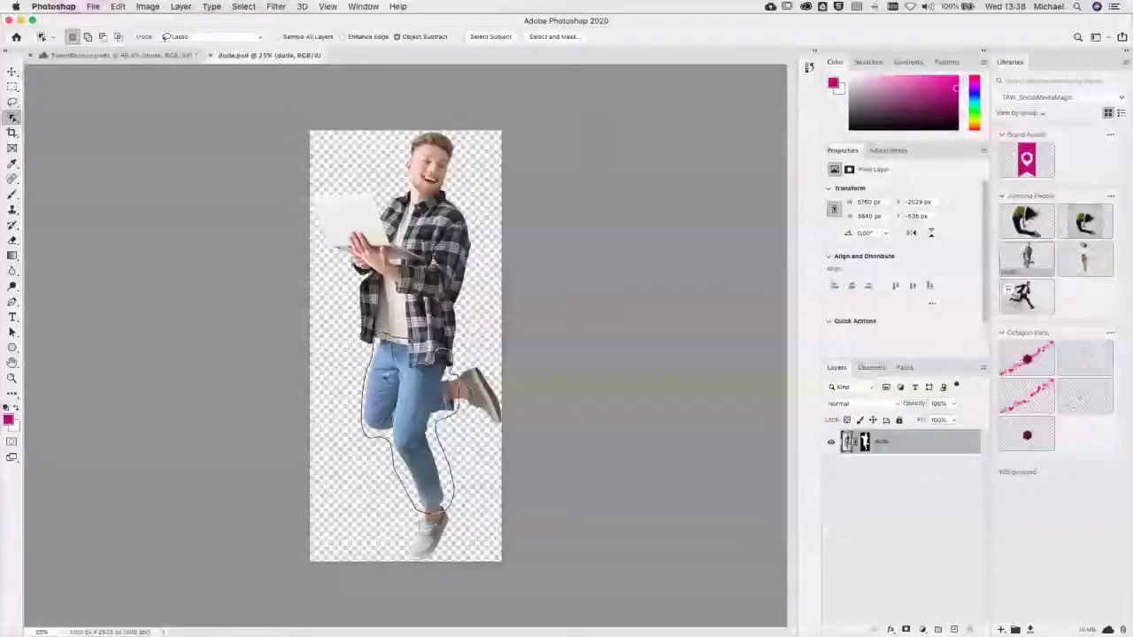
pyautogui.scroll(5, 396, 380)
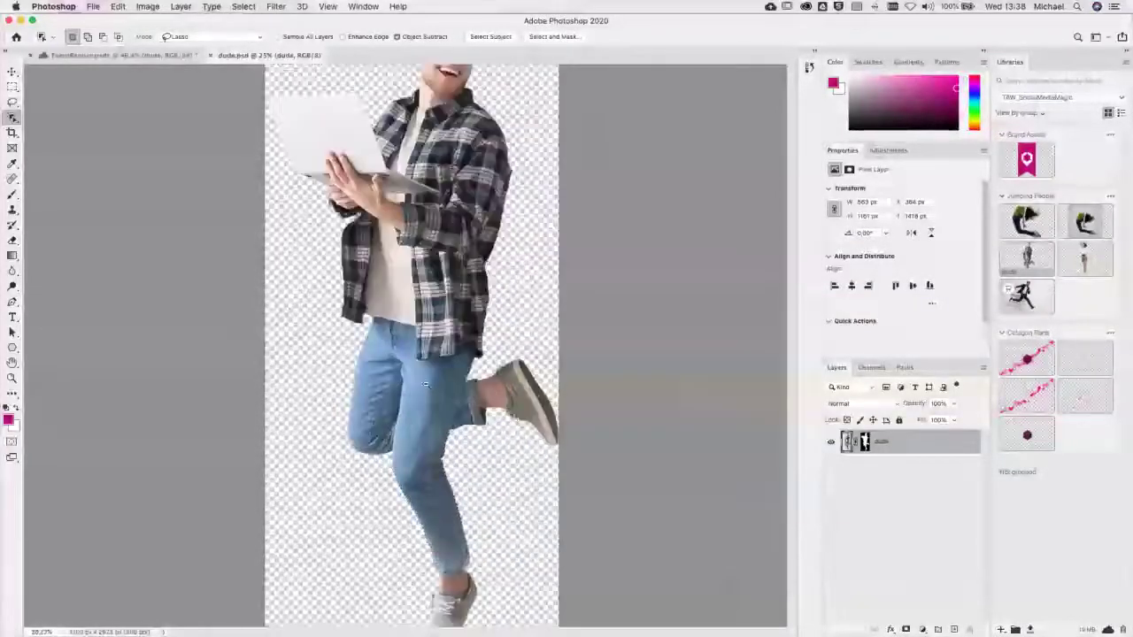
pyautogui.scroll(-3, 425, 345)
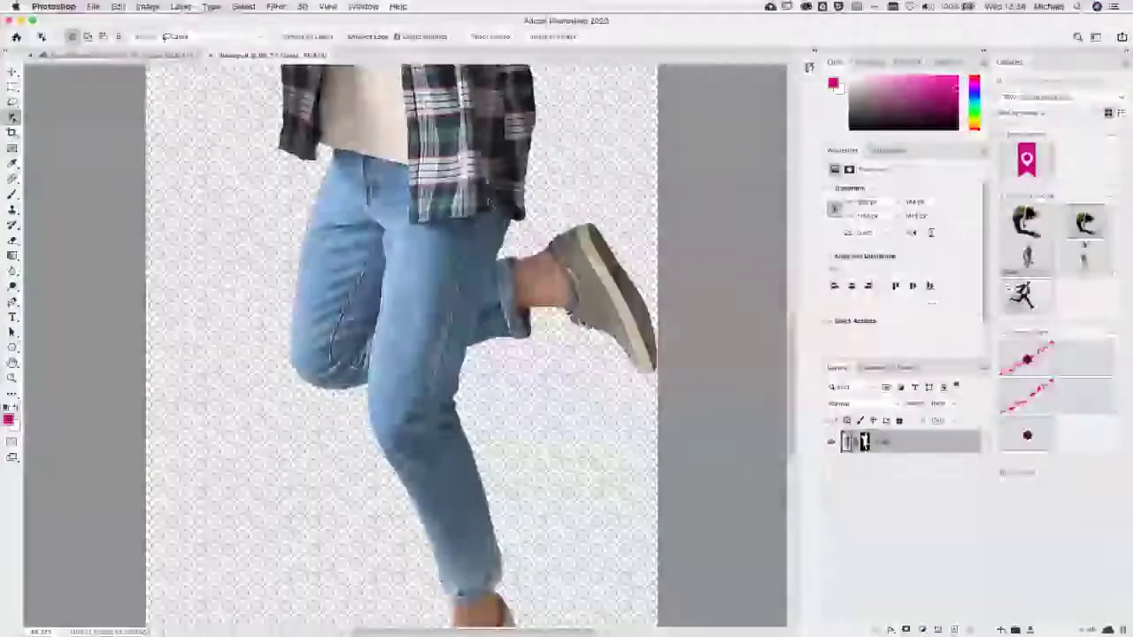
# Step: Refine the jeans selection by adding the missed areas under the shirt hem and around the raised leg's cuff
pyautogui.press('shift')
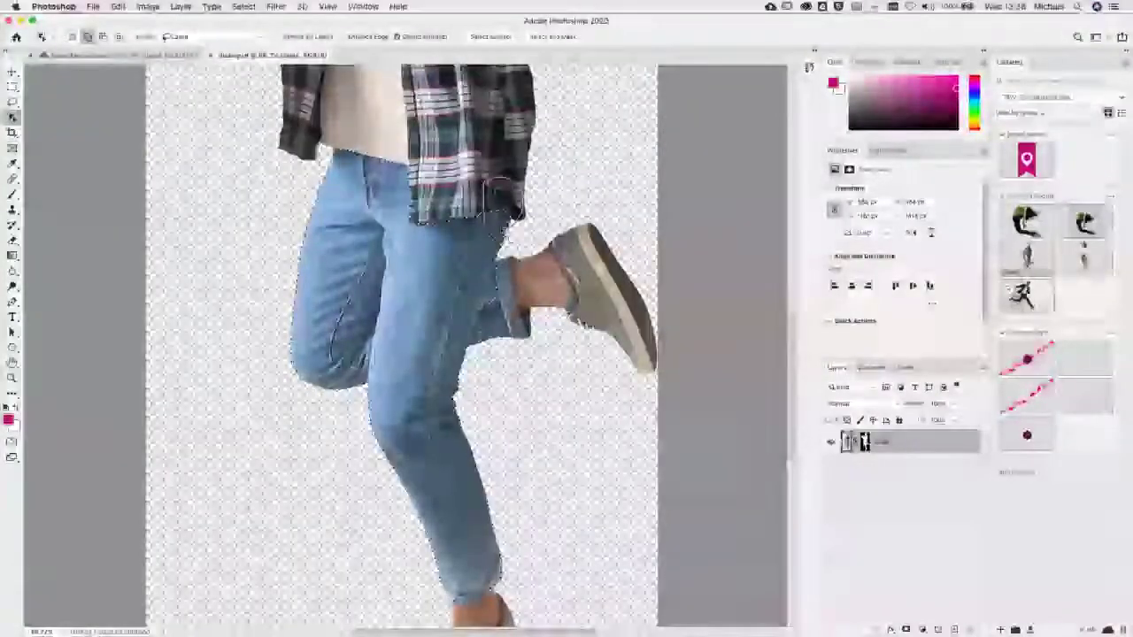
pyautogui.moveTo(495, 190); pyautogui.dragTo(491, 221)
pyautogui.press('shift')
pyautogui.moveTo(509, 270); pyautogui.dragTo(536, 312)
pyautogui.moveTo(526, 360); pyautogui.dragTo(483, 354)
pyautogui.press('super+d')
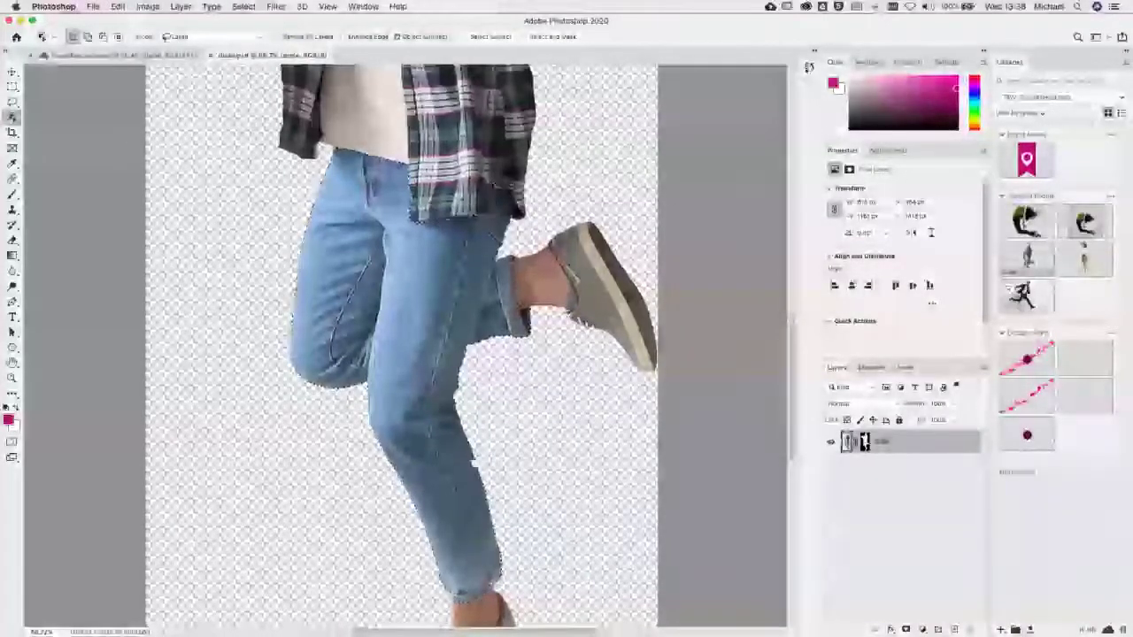
pyautogui.scroll(-2, 101, 209)
pyautogui.press('super+shift+d')
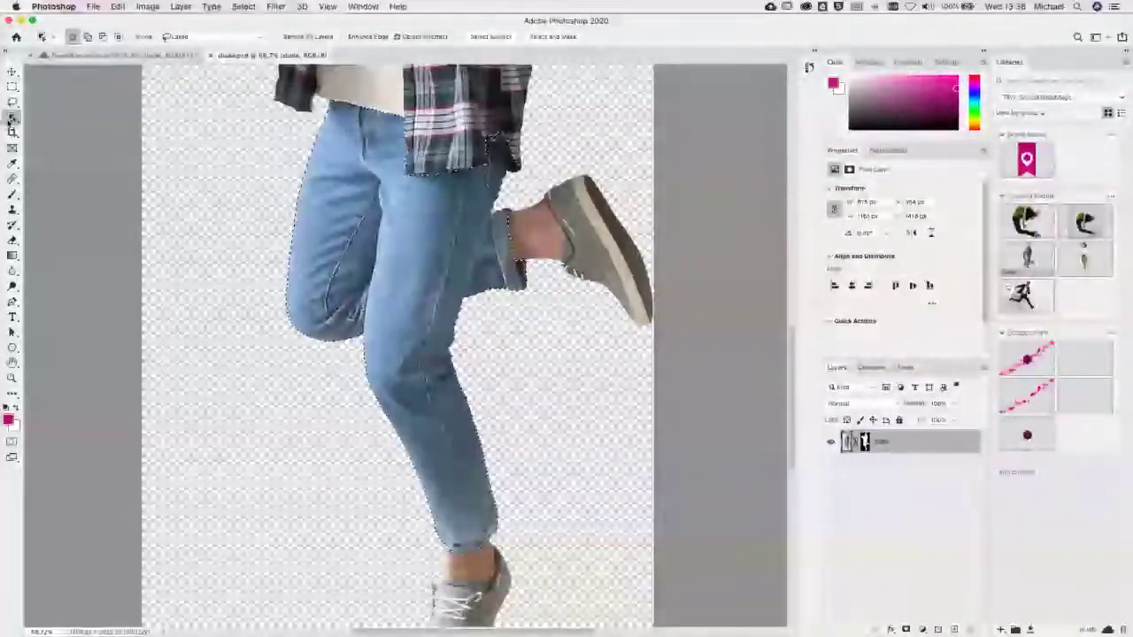
pyautogui.press('super+d')
pyautogui.scroll(4, 416, 283)
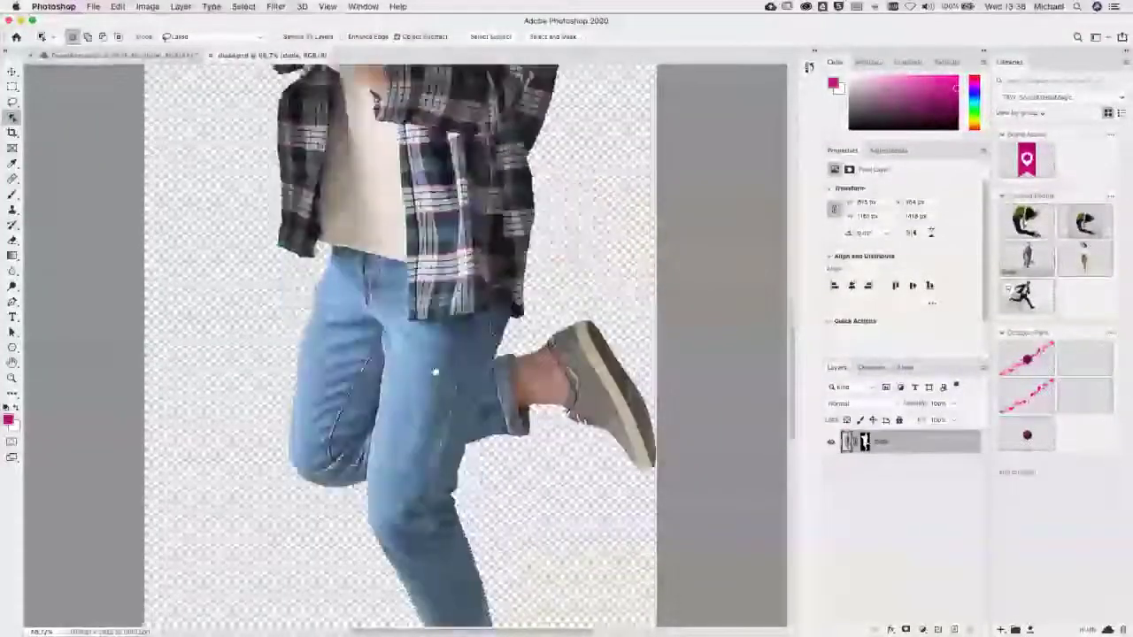
pyautogui.press('super+shift+d')
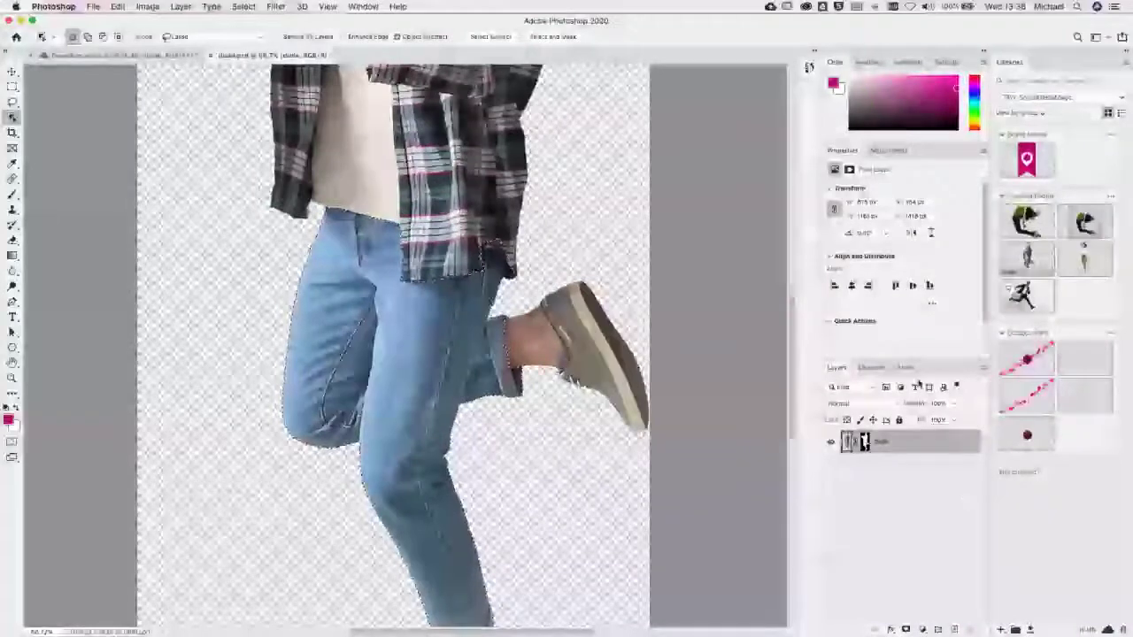
# Step: Add a Hue/Saturation adjustment to the selected jeans, enable Colorize and shift the hue to green
pyautogui.click(888, 151)
pyautogui.click(847, 194)
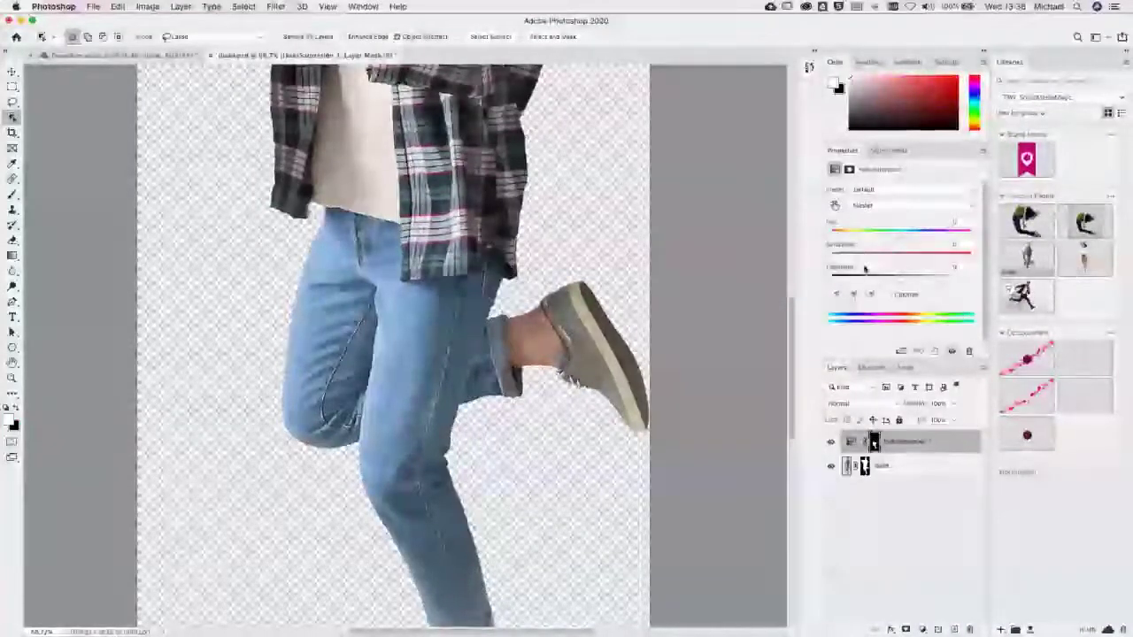
pyautogui.click(889, 295)
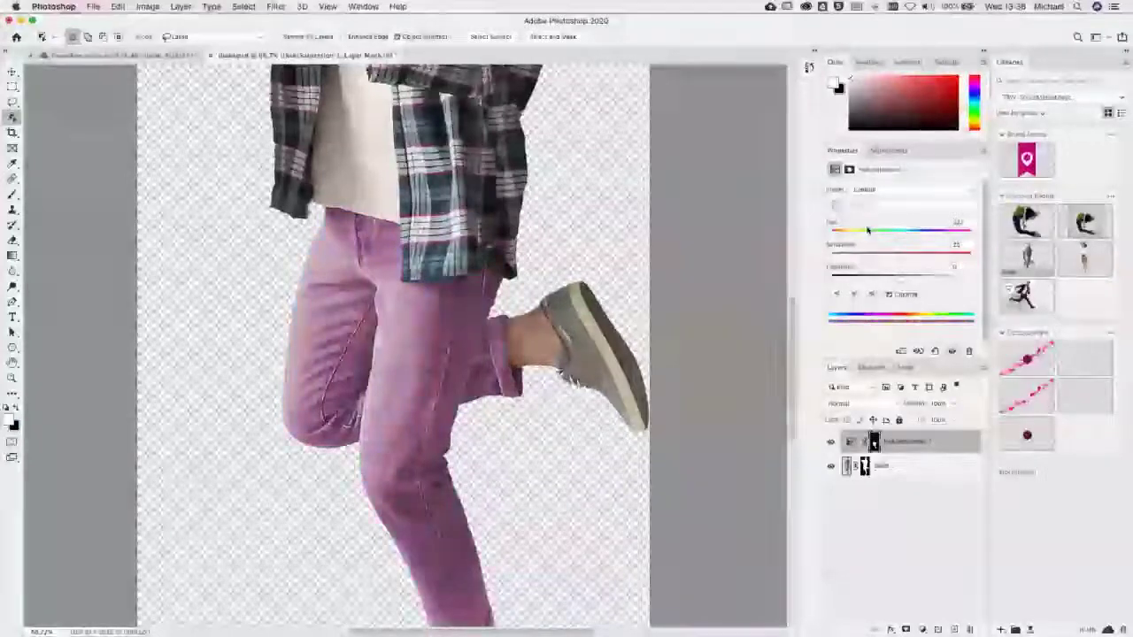
pyautogui.moveTo(852, 237)
pyautogui.mouseDown()
pyautogui.moveTo(894, 234)
pyautogui.moveTo(851, 239)
pyautogui.moveTo(865, 238)
pyautogui.mouseUp()
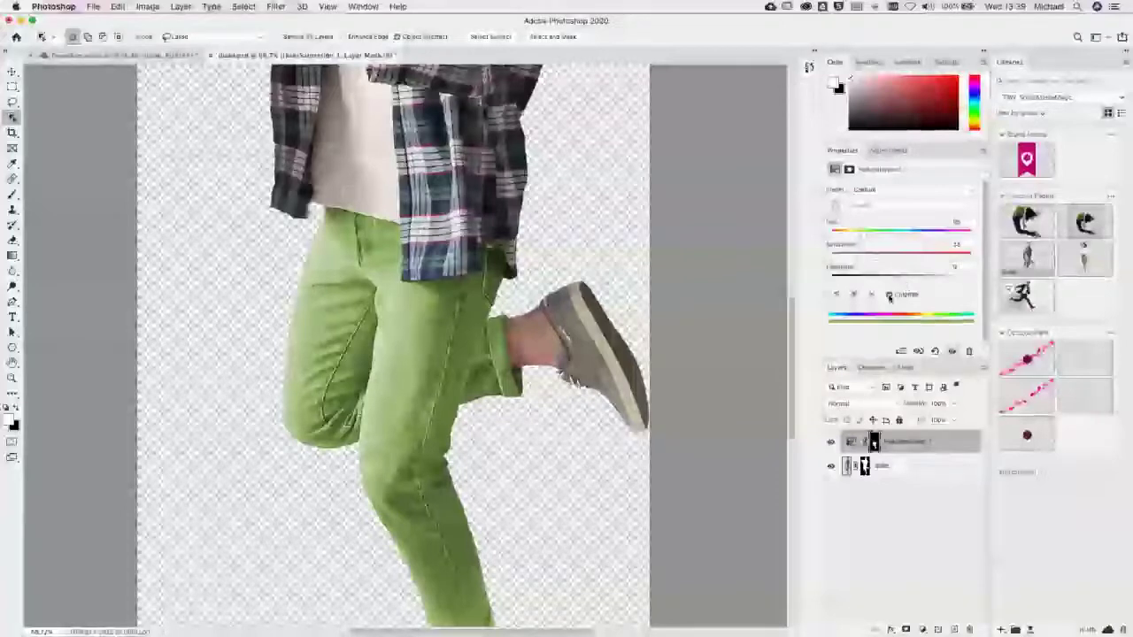
pyautogui.click(888, 294)
pyautogui.click(889, 295)
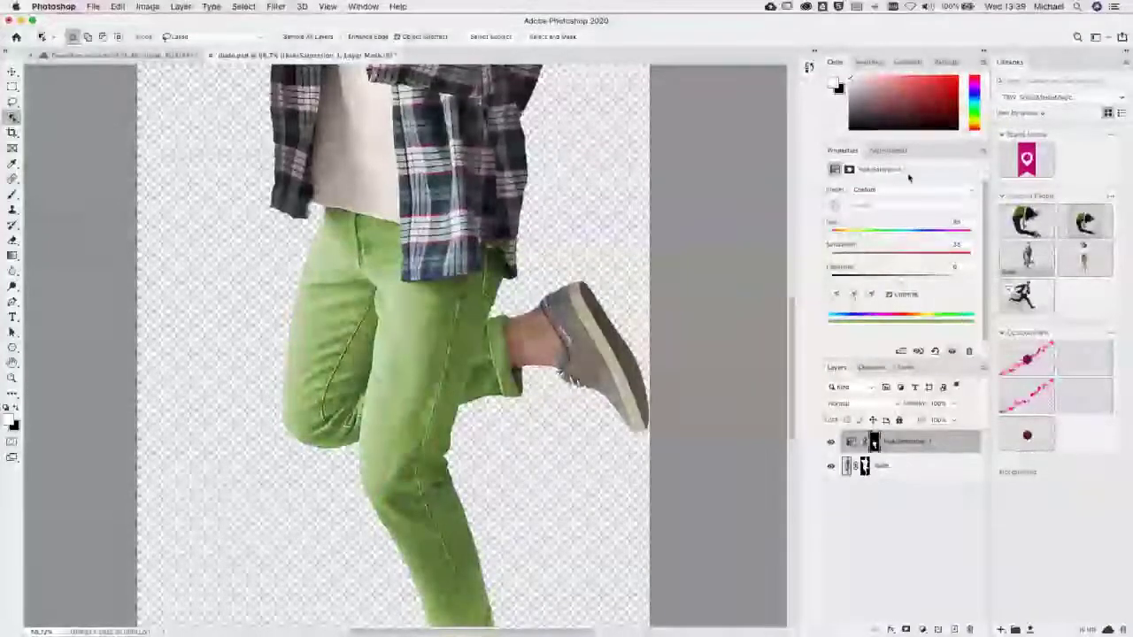
# Step: Close dude.psd and save the green jeans back to the library graphic so EventBanner updates
pyautogui.press('c')
pyautogui.scroll(-5, 406, 346)
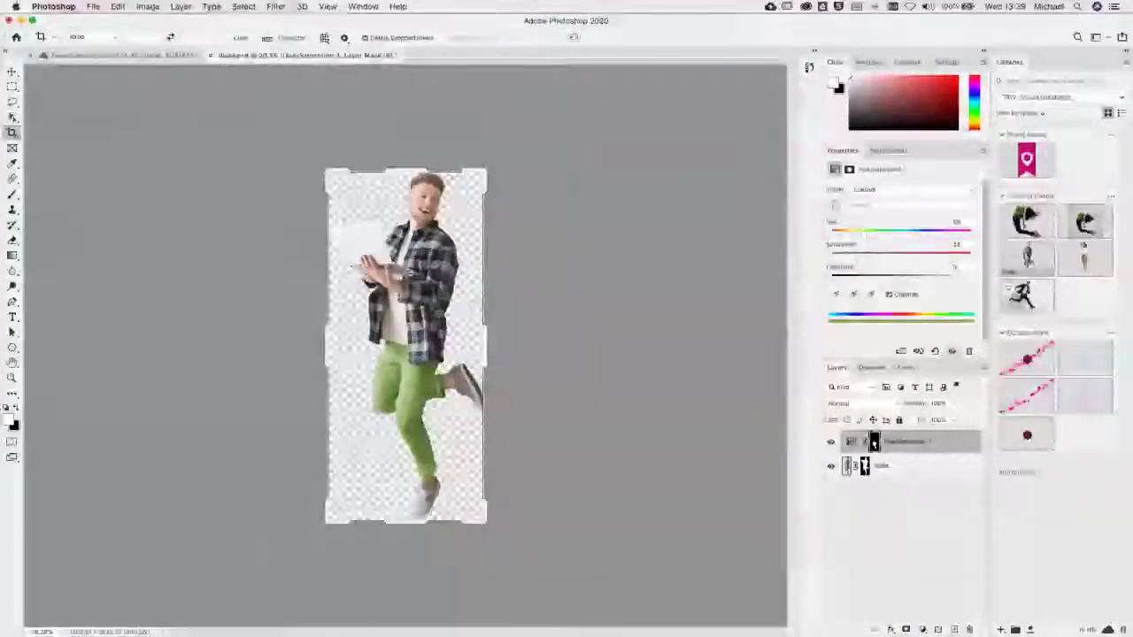
pyautogui.click(210, 56)
pyautogui.click(664, 223)
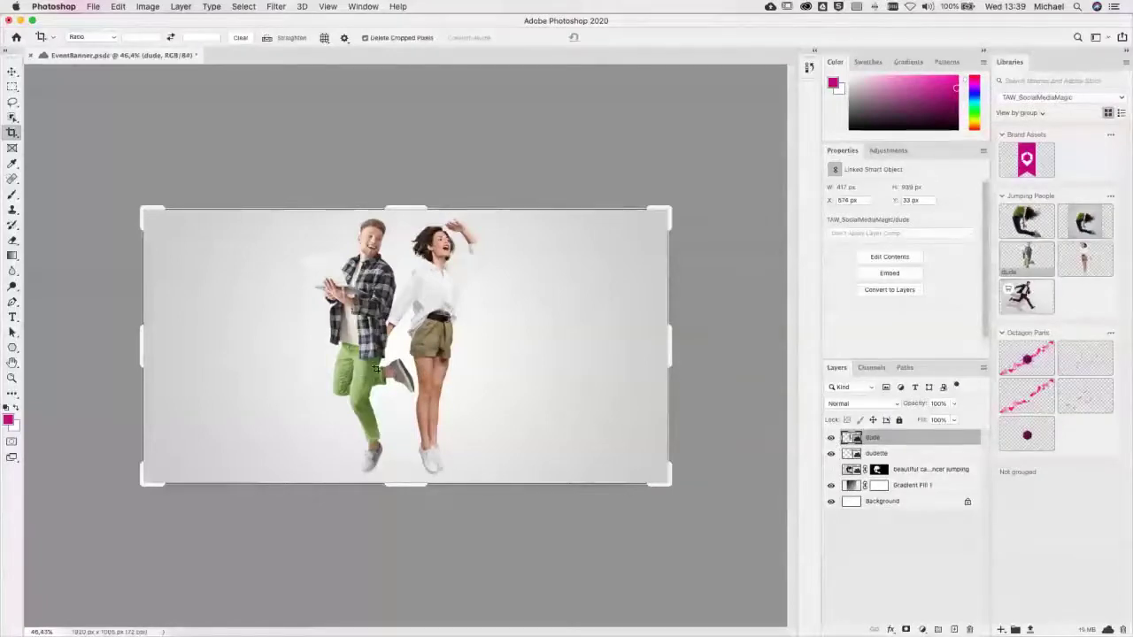
# Step: Place the Octagon long library graphic over the jumping couple, enlarged to about 75%, and hide its layer
pyautogui.scroll(-2, 425, 361)
pyautogui.scroll(4, 426, 361)
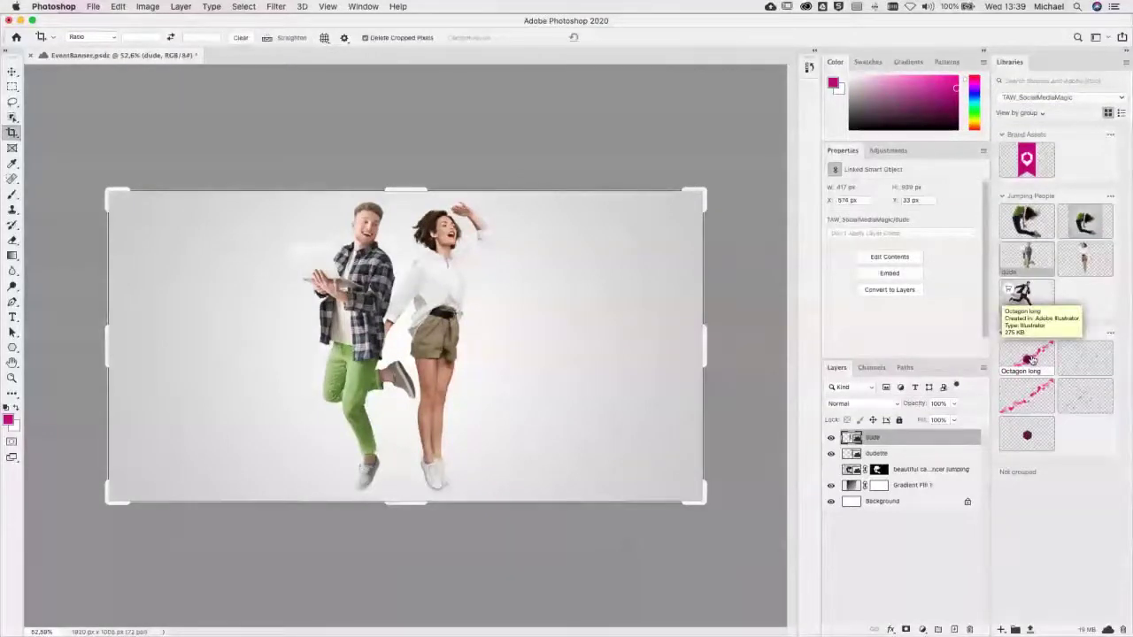
pyautogui.moveTo(1031, 358); pyautogui.dragTo(404, 337)
pyautogui.moveTo(633, 316); pyautogui.dragTo(737, 317)
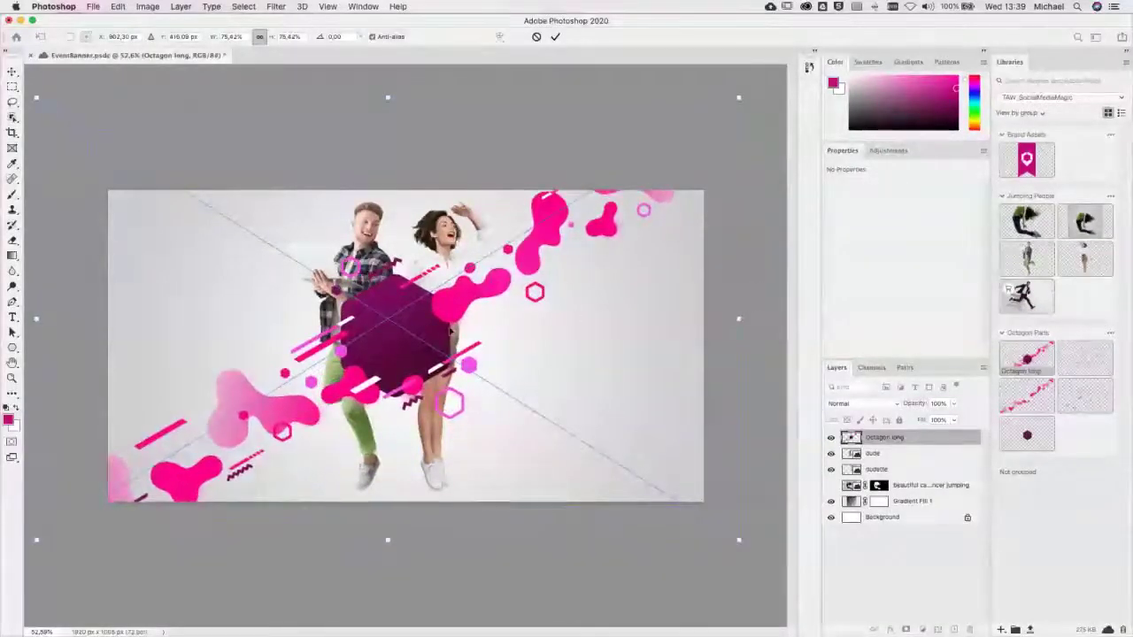
pyautogui.moveTo(434, 337); pyautogui.dragTo(428, 334)
pyautogui.press('Return')
pyautogui.press('c')
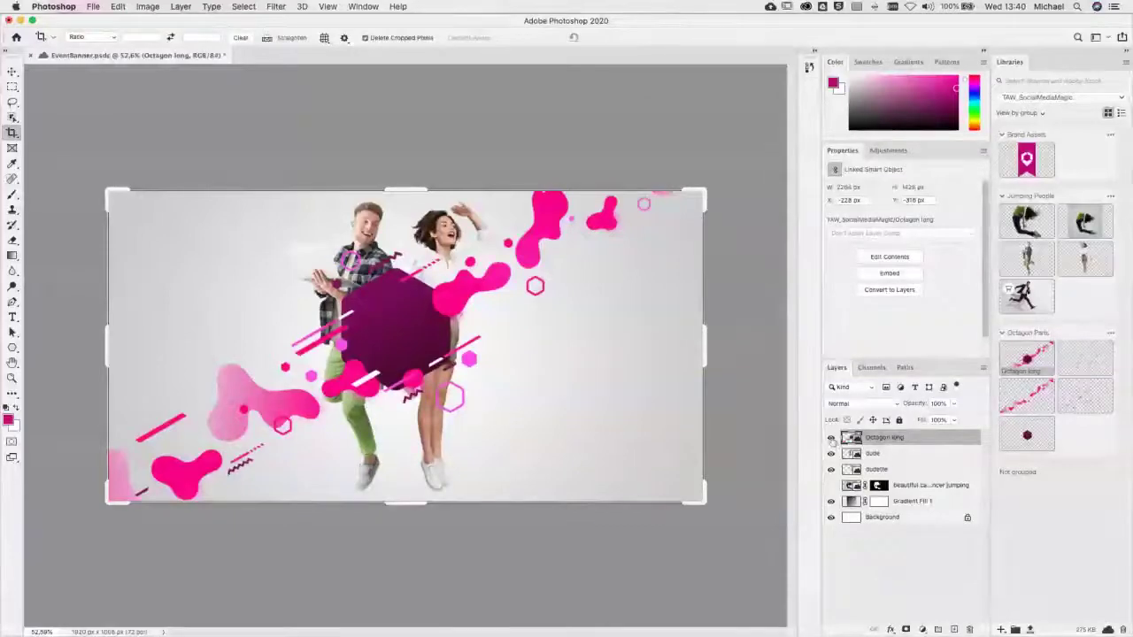
pyautogui.click(831, 437)
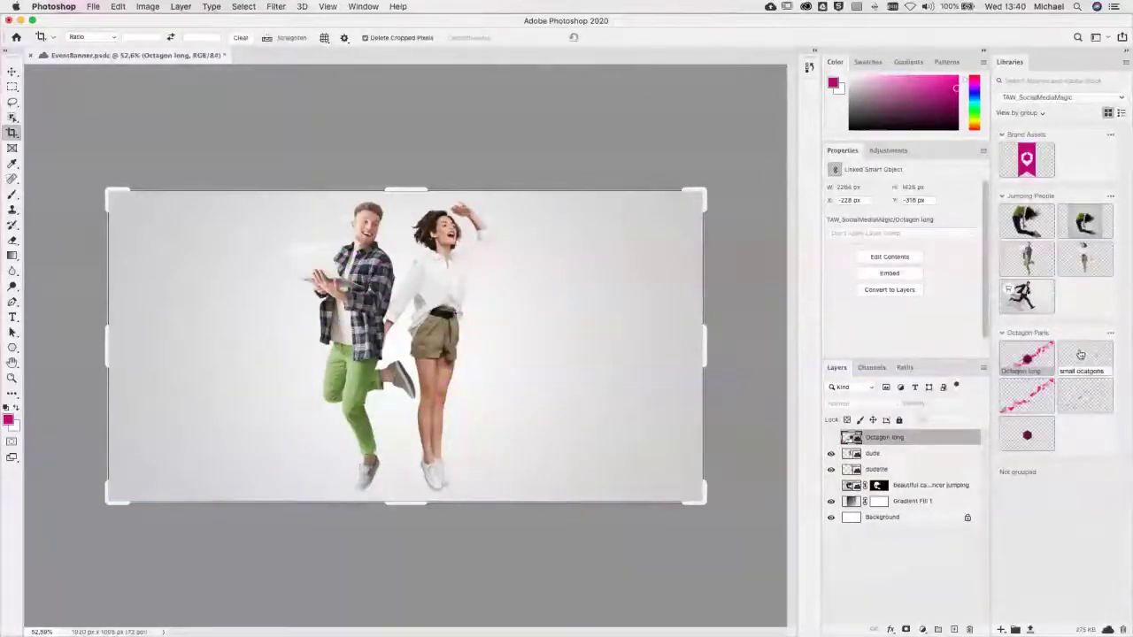
# Step: Place the Blobs library graphic diagonally across the banner and move its layer beneath dudette
pyautogui.moveTo(1087, 363)
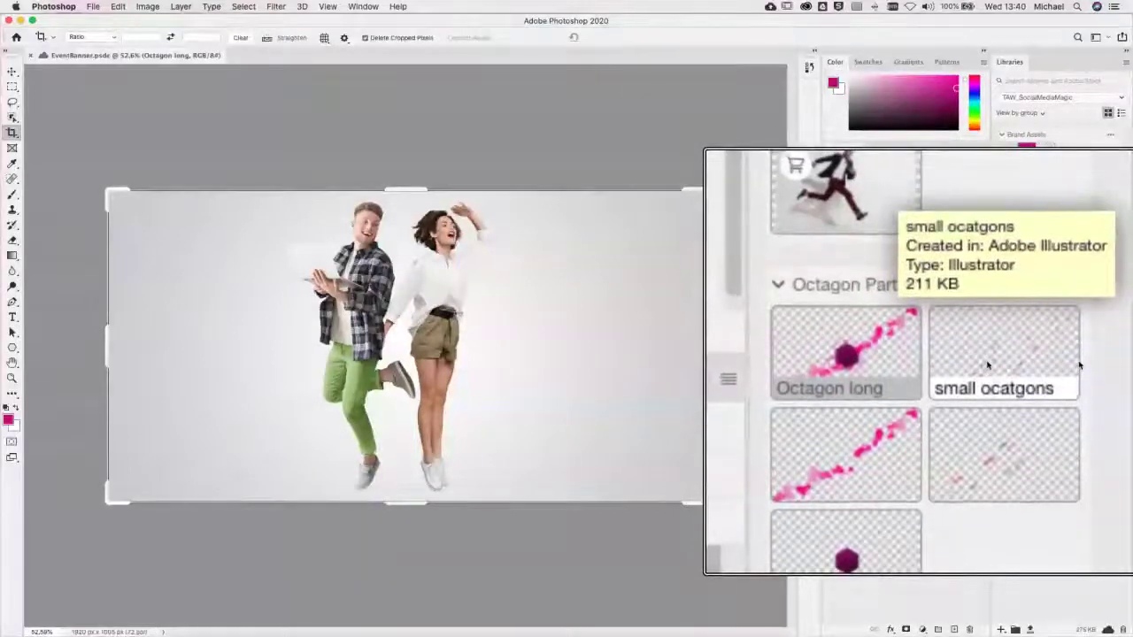
pyautogui.moveTo(918, 428)
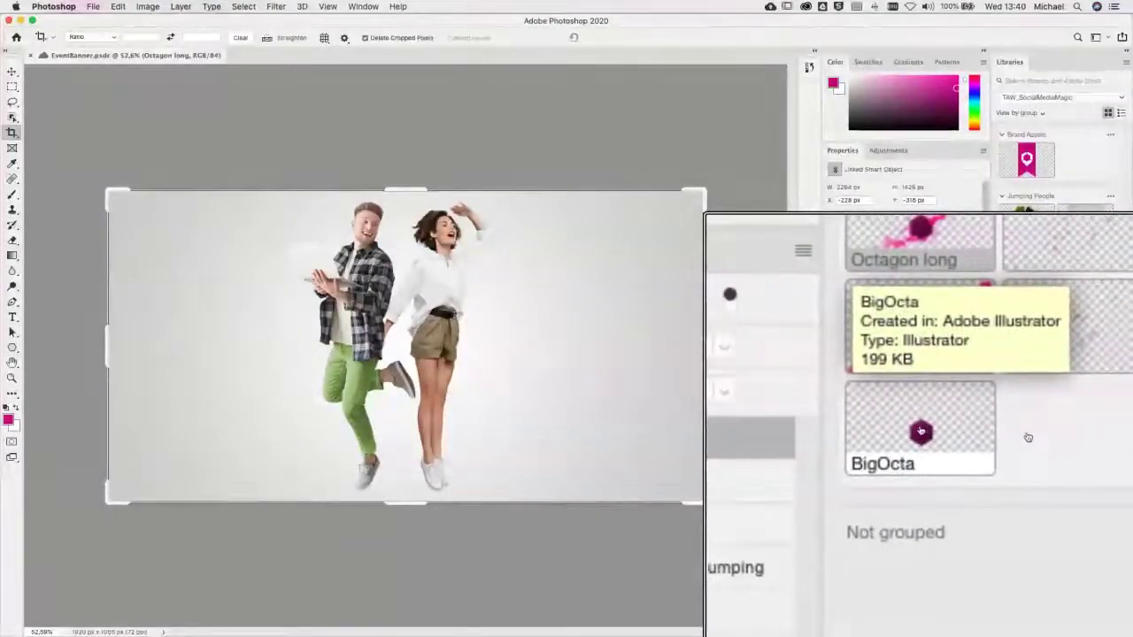
pyautogui.moveTo(920, 401)
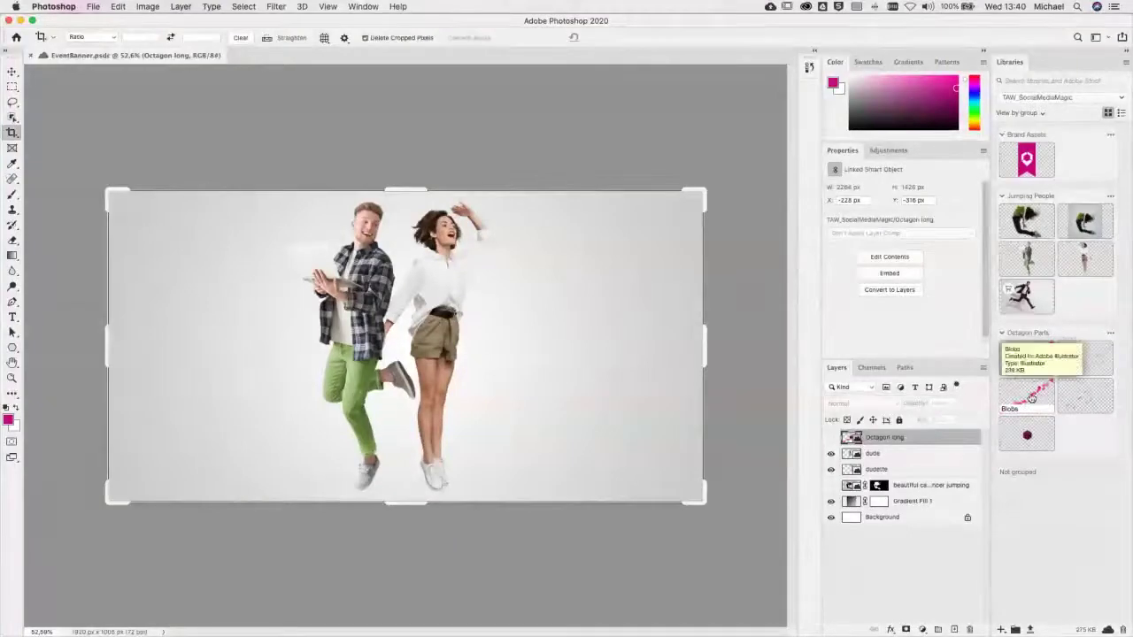
pyautogui.moveTo(1041, 394); pyautogui.dragTo(460, 386)
pyautogui.press('Return')
pyautogui.press('c')
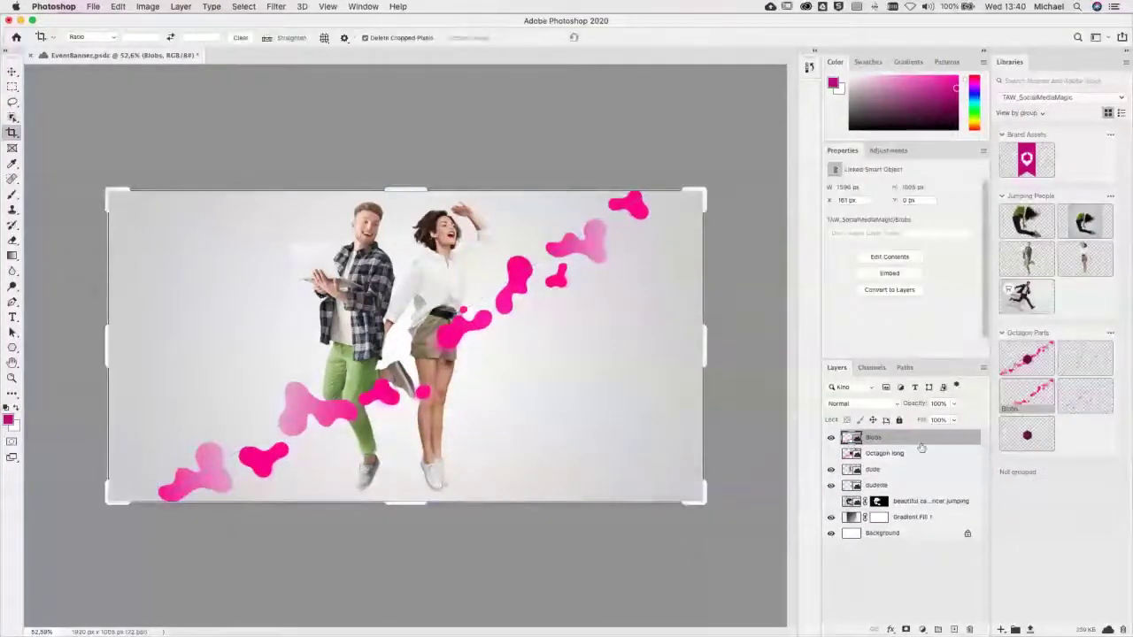
pyautogui.moveTo(920, 485); pyautogui.dragTo(920, 492)
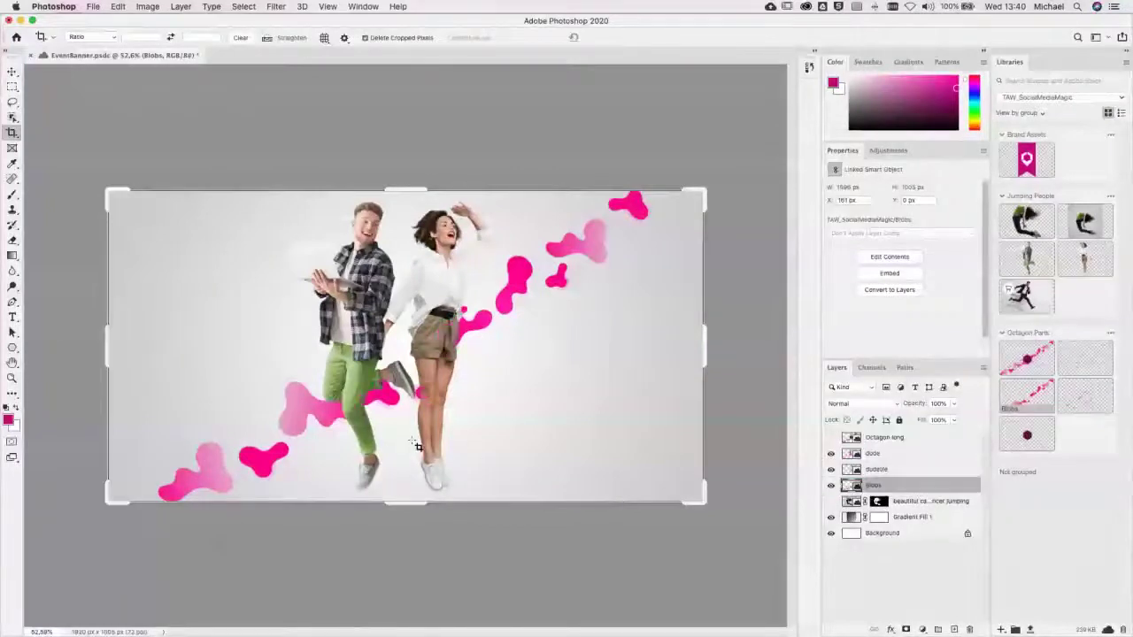
# Step: Place the stripes library graphic over the banner and move its layer above dude
pyautogui.moveTo(1087, 398); pyautogui.dragTo(487, 353)
pyautogui.press('Return')
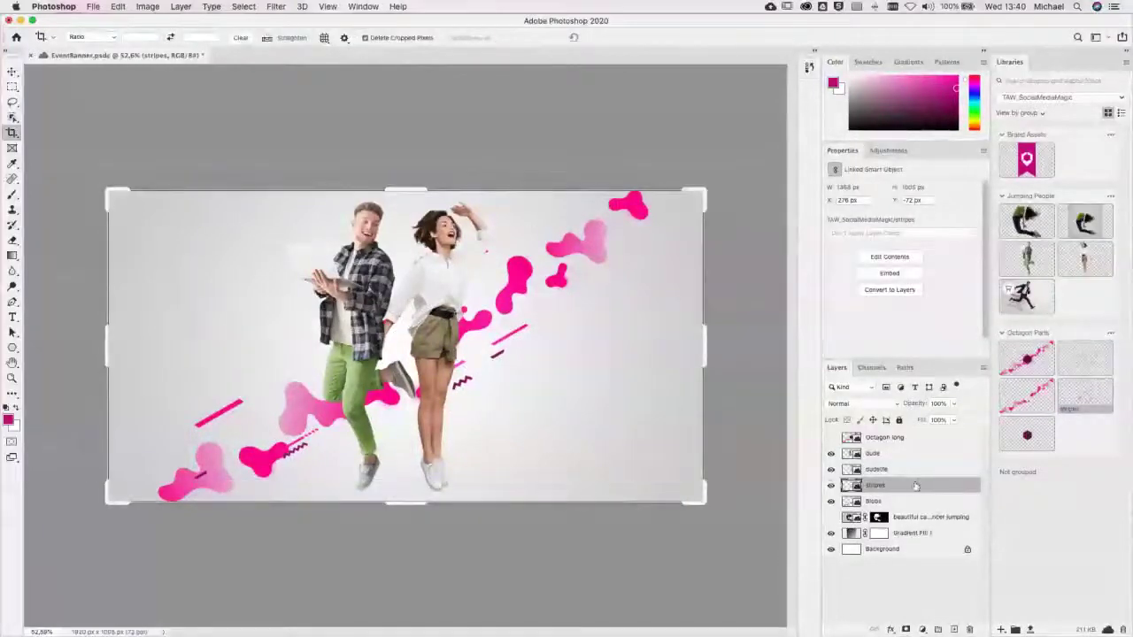
pyautogui.moveTo(903, 437); pyautogui.dragTo(907, 445)
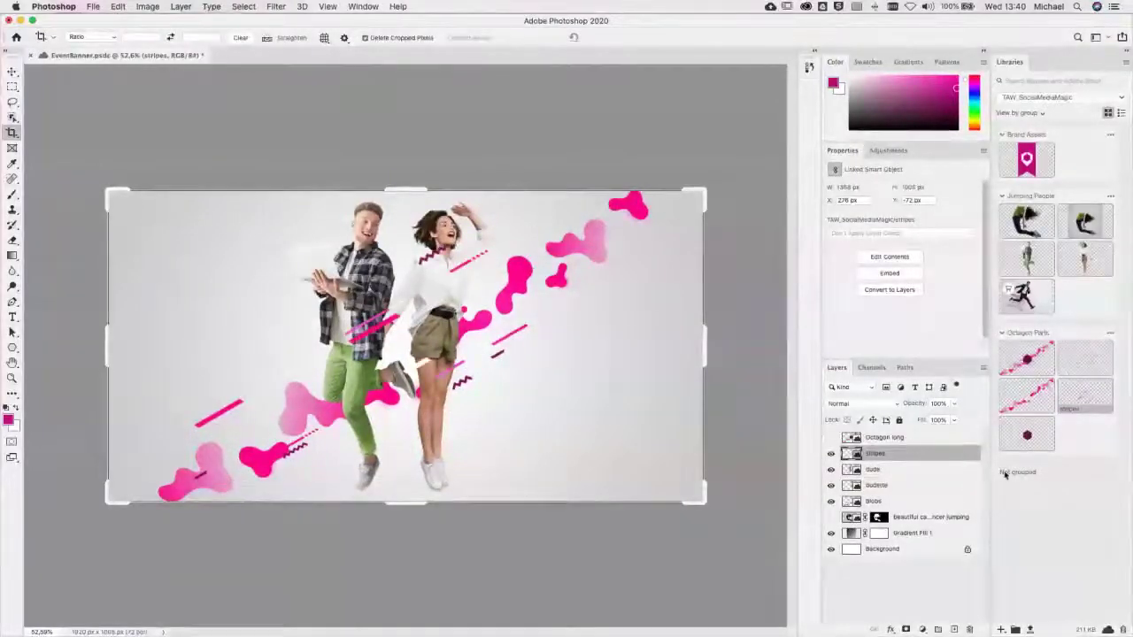
# Step: Place the BigOcta library graphic over the couple's torsos and set its blend mode to Hard Light
pyautogui.moveTo(1036, 437); pyautogui.dragTo(403, 382)
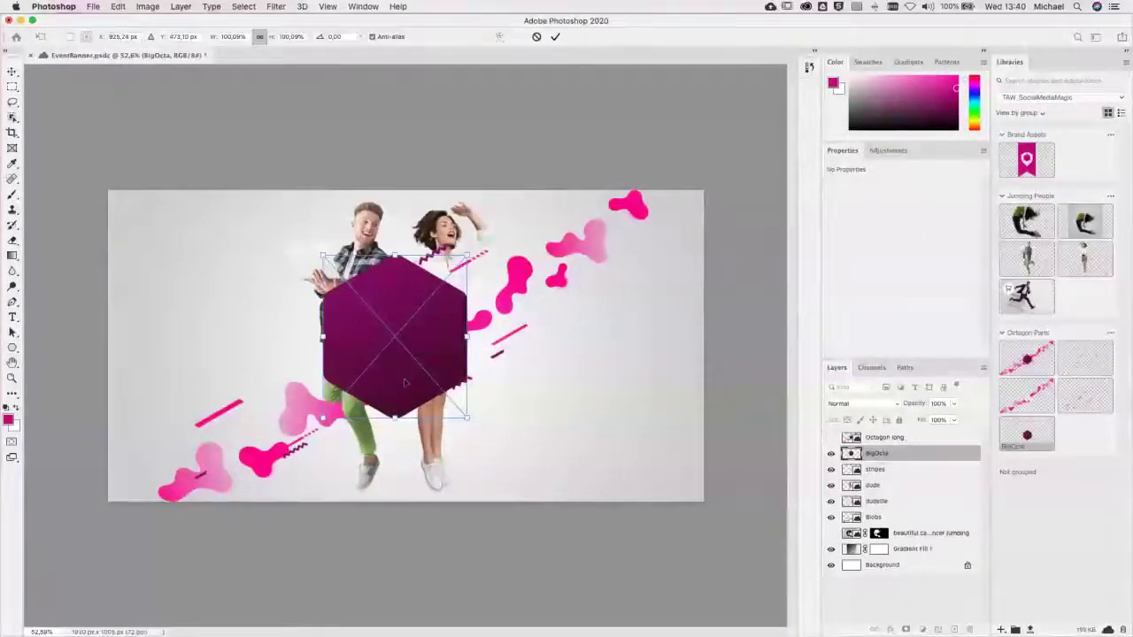
pyautogui.press('Return')
pyautogui.press('c')
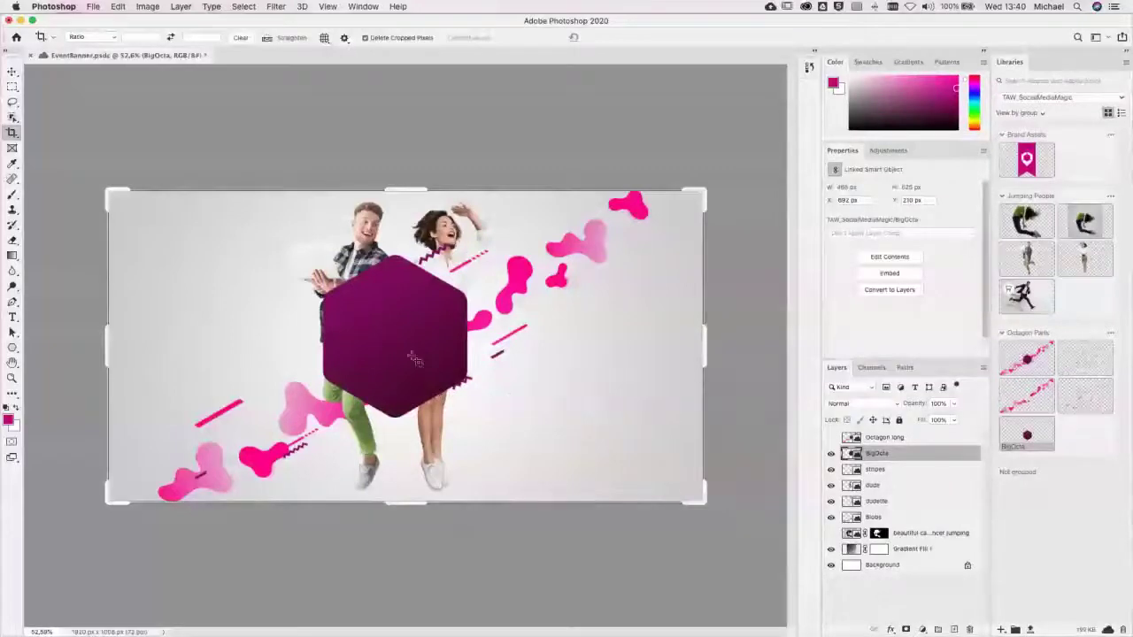
pyautogui.press('v')
pyautogui.moveTo(414, 358); pyautogui.dragTo(410, 355)
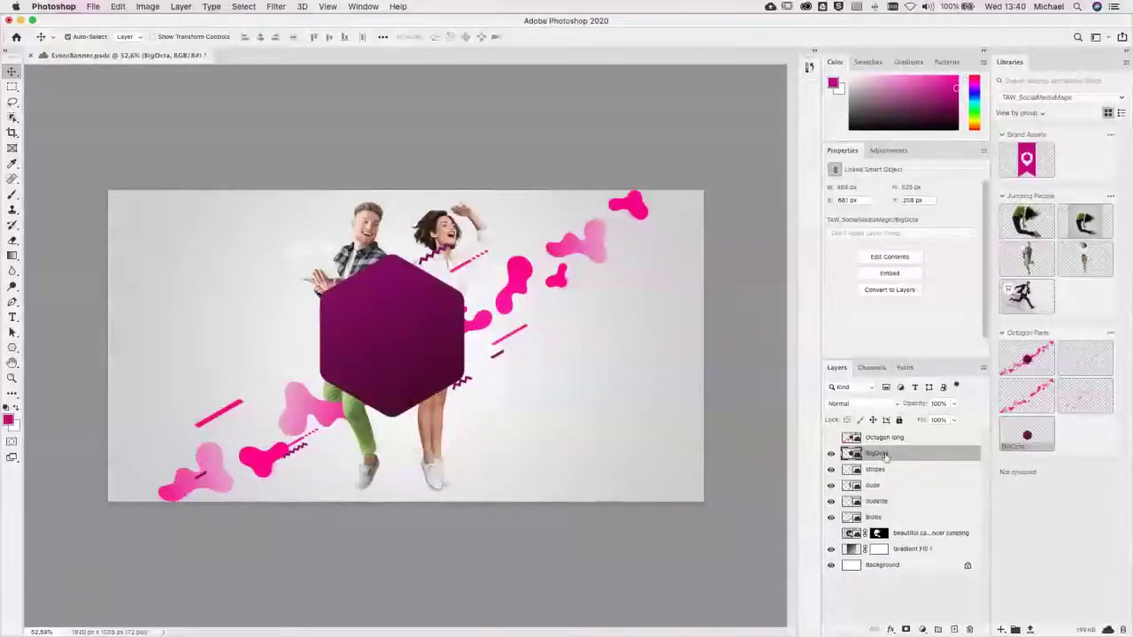
pyautogui.click(861, 405)
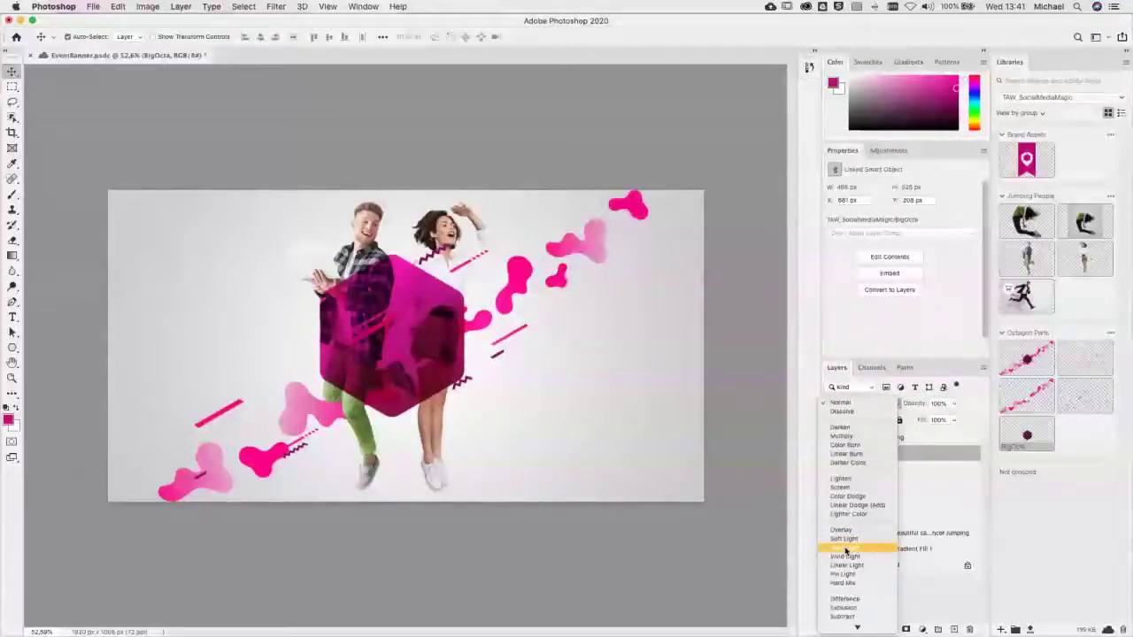
pyautogui.click(845, 549)
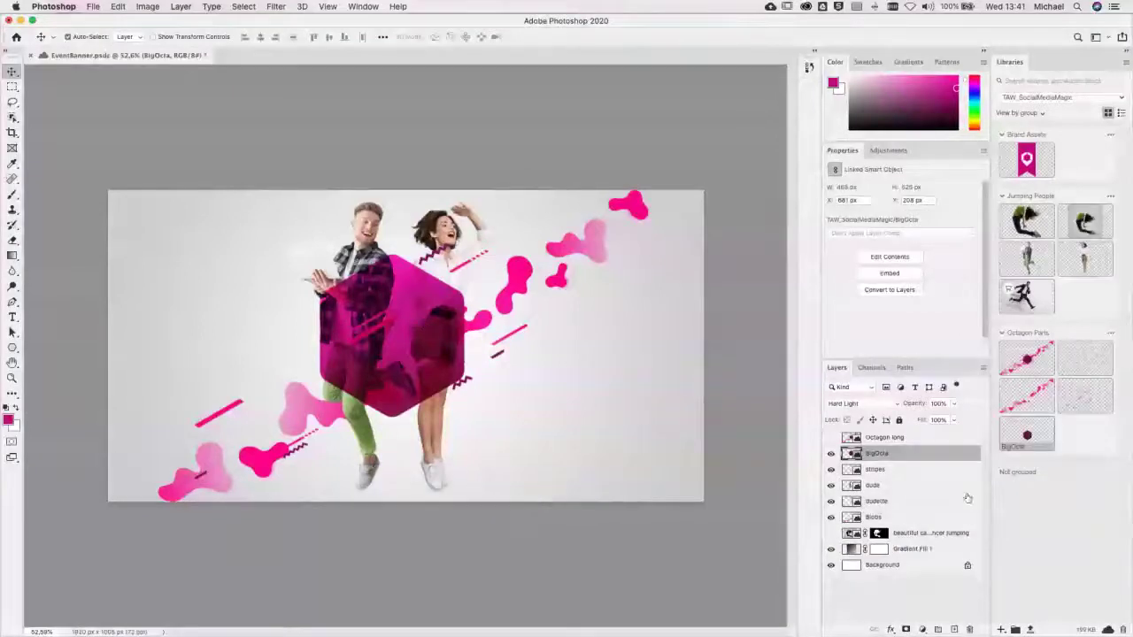
# Step: Enlarge the stripes to about 118% around the hexagon and arrange their layer between dude and dudette
pyautogui.moveTo(906, 472); pyautogui.dragTo(901, 452)
pyautogui.hotkey('ctrl', 't')
pyautogui.moveTo(618, 324); pyautogui.dragTo(748, 323)
pyautogui.moveTo(470, 404); pyautogui.dragTo(393, 414)
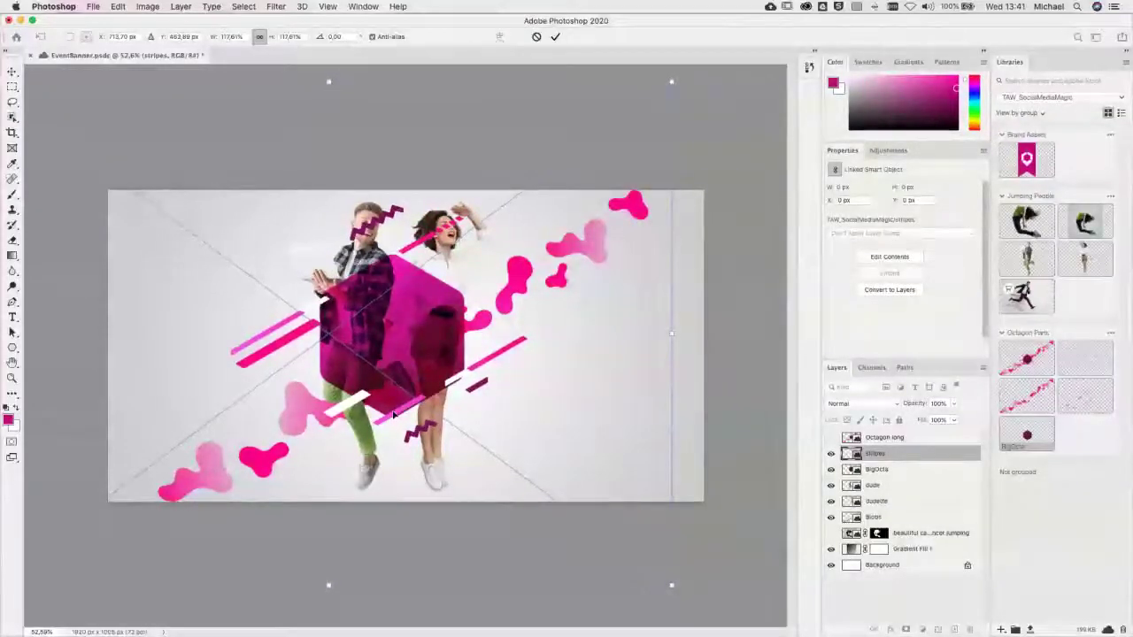
pyautogui.press('Return')
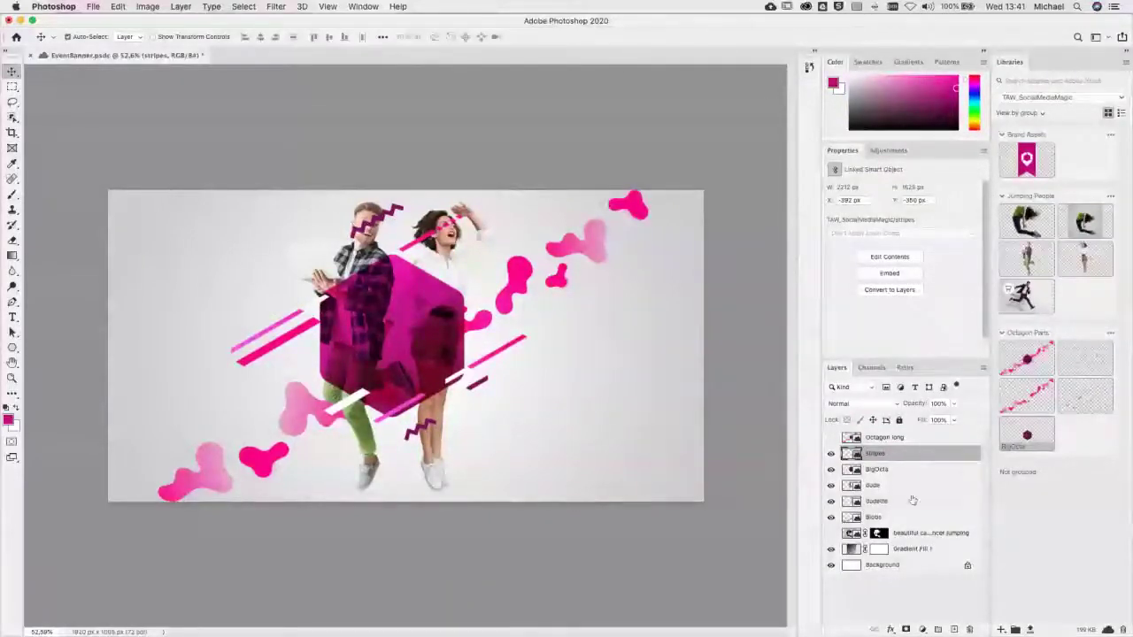
pyautogui.moveTo(898, 492); pyautogui.dragTo(896, 452)
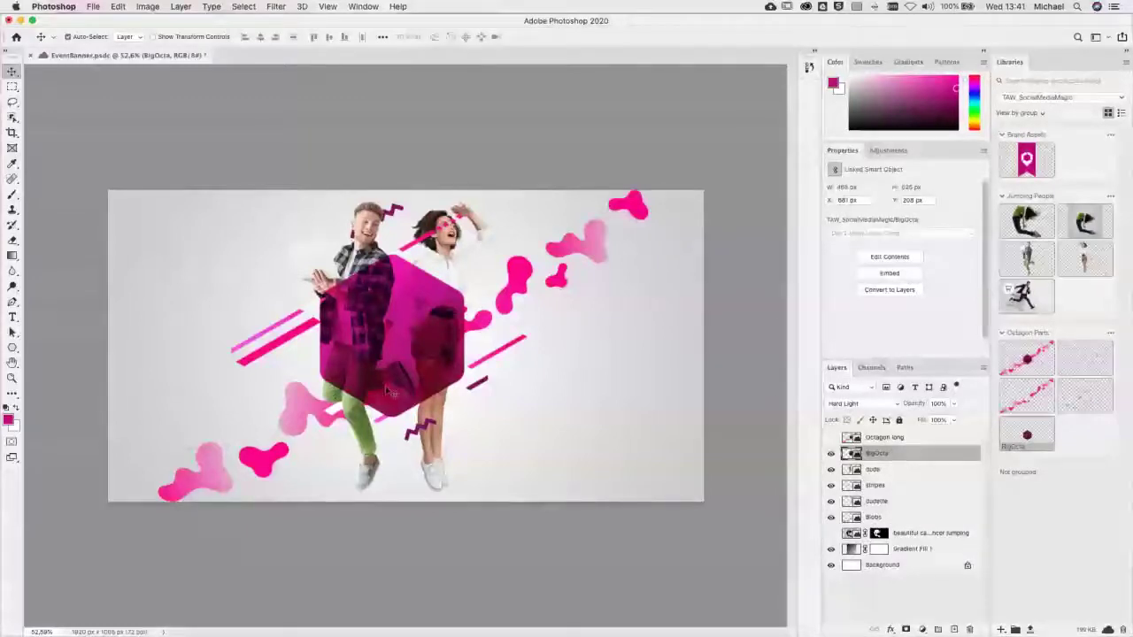
# Step: Add a centered text layer over the hexagon reading "Next Webinar" with "Photoshop Deep Dive" on the second line
pyautogui.press('t')
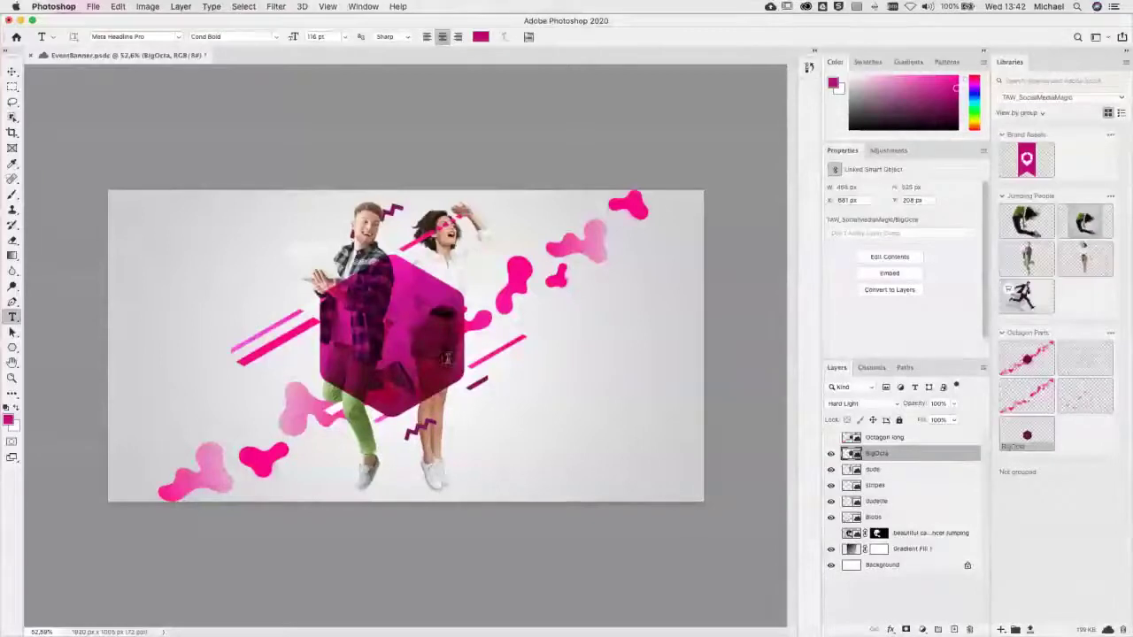
pyautogui.click(362, 348)
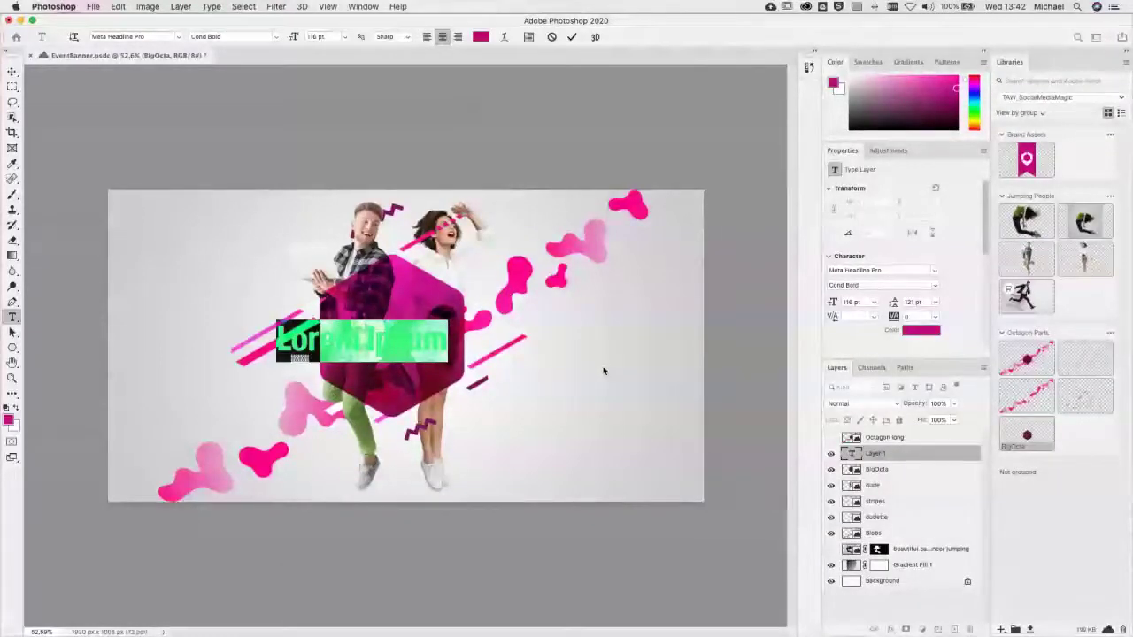
pyautogui.write('Wext Webinar')
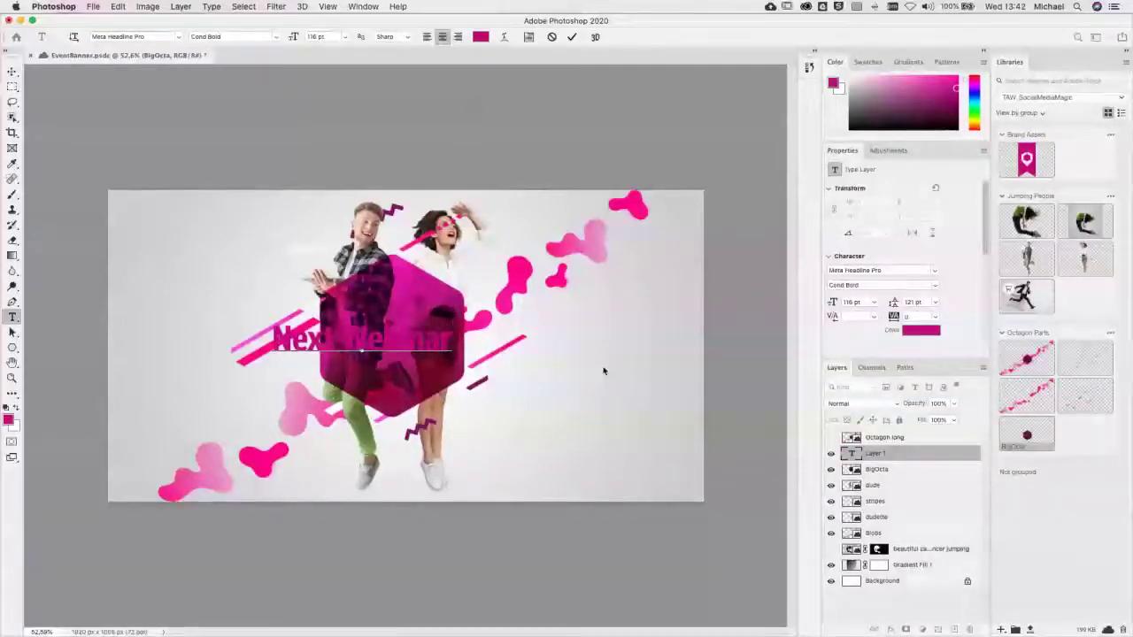
pyautogui.press('Return')
pyautogui.write('Photoshop 2')
pyautogui.write('eep Dive')
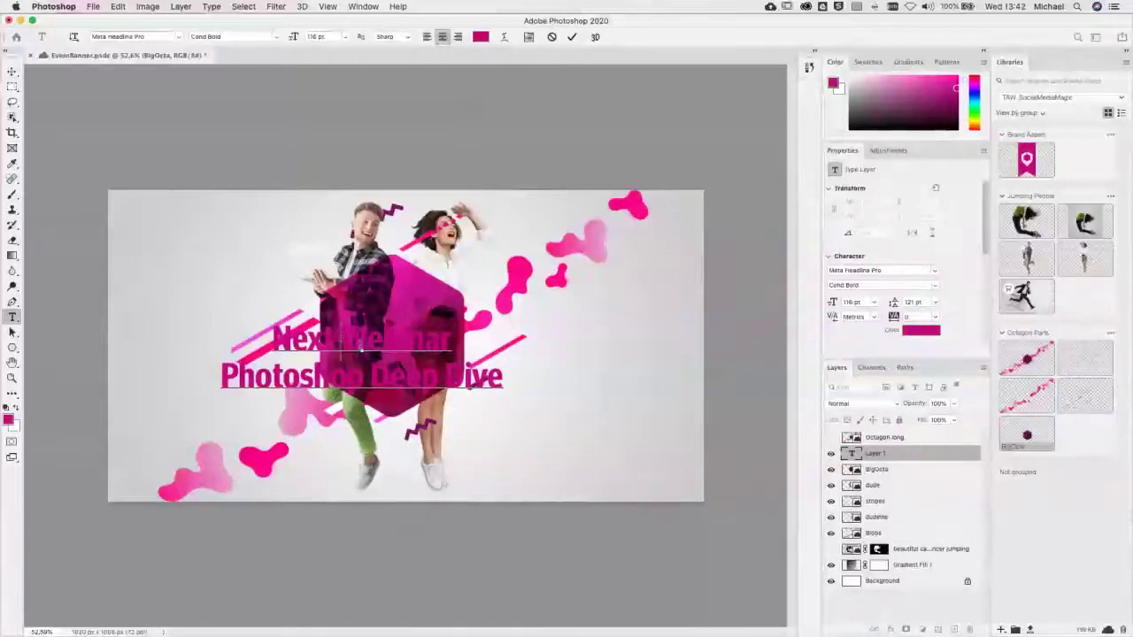
# Step: Make all the webinar text white at 75 pt and center it on the hexagon
pyautogui.press('super+a')
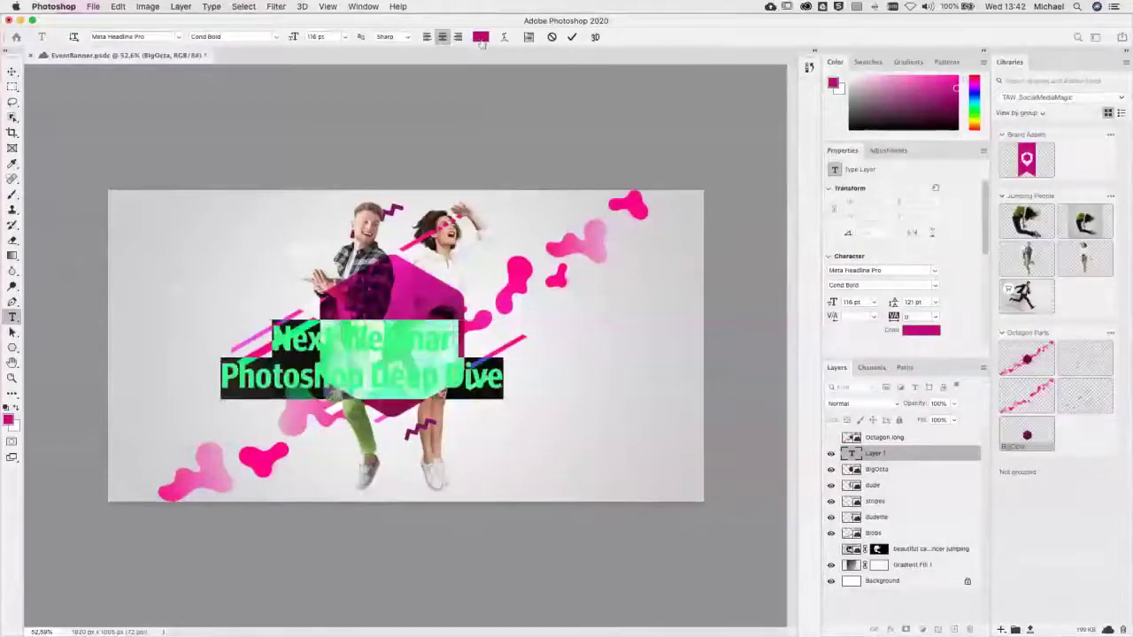
pyautogui.click(479, 36)
pyautogui.moveTo(412, 283); pyautogui.dragTo(340, 218)
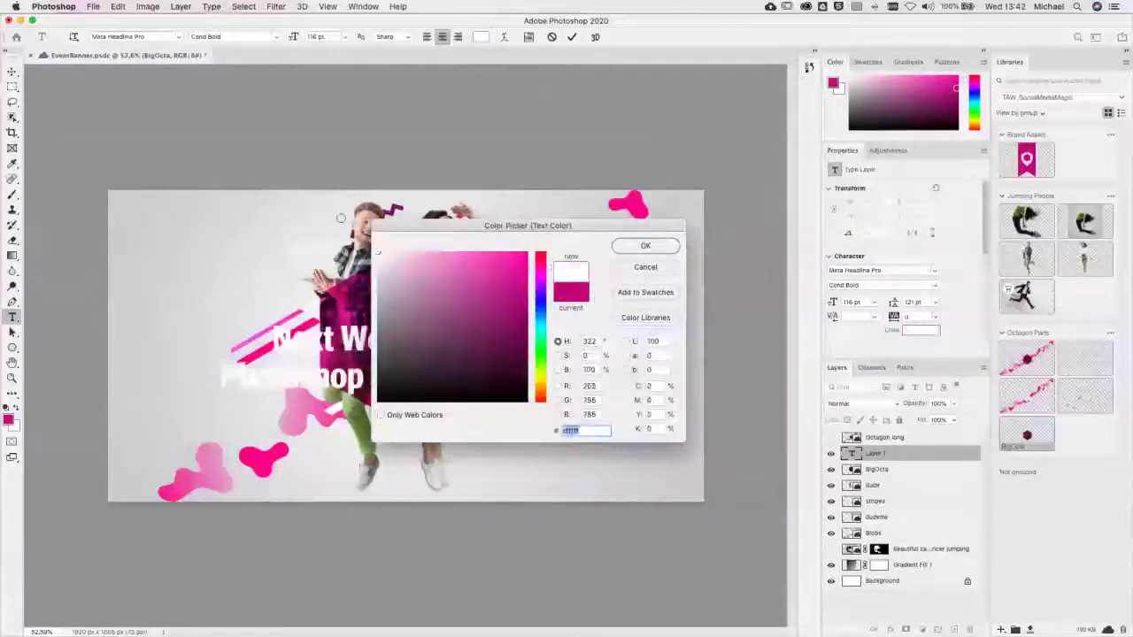
pyautogui.click(645, 247)
pyautogui.moveTo(294, 39); pyautogui.dragTo(254, 43)
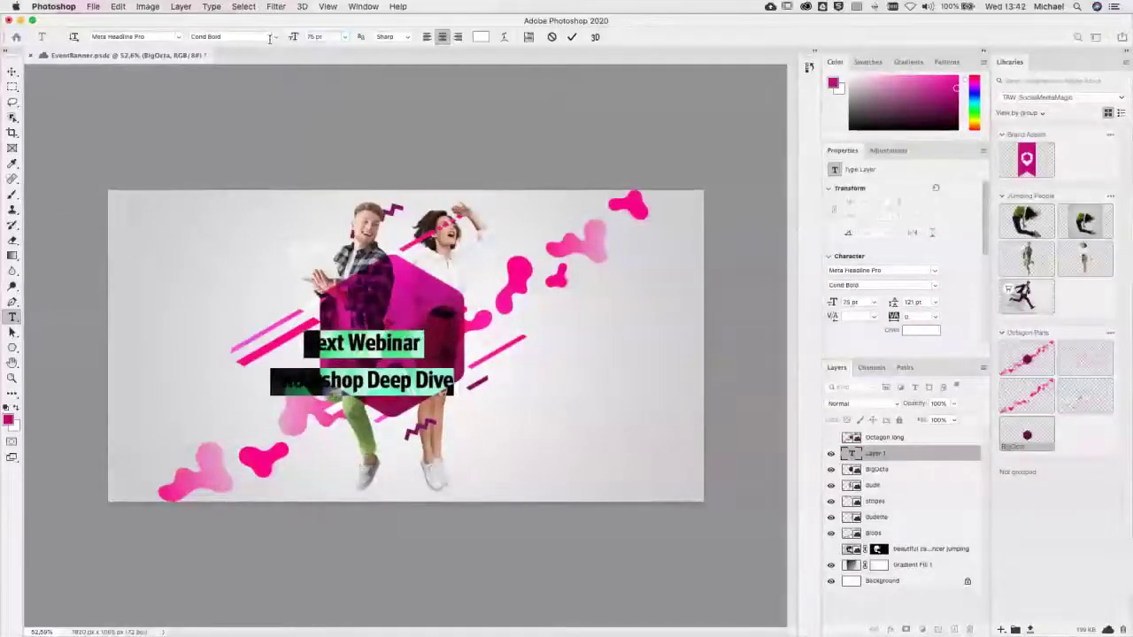
pyautogui.click(12, 72)
pyautogui.moveTo(385, 353); pyautogui.dragTo(430, 350)
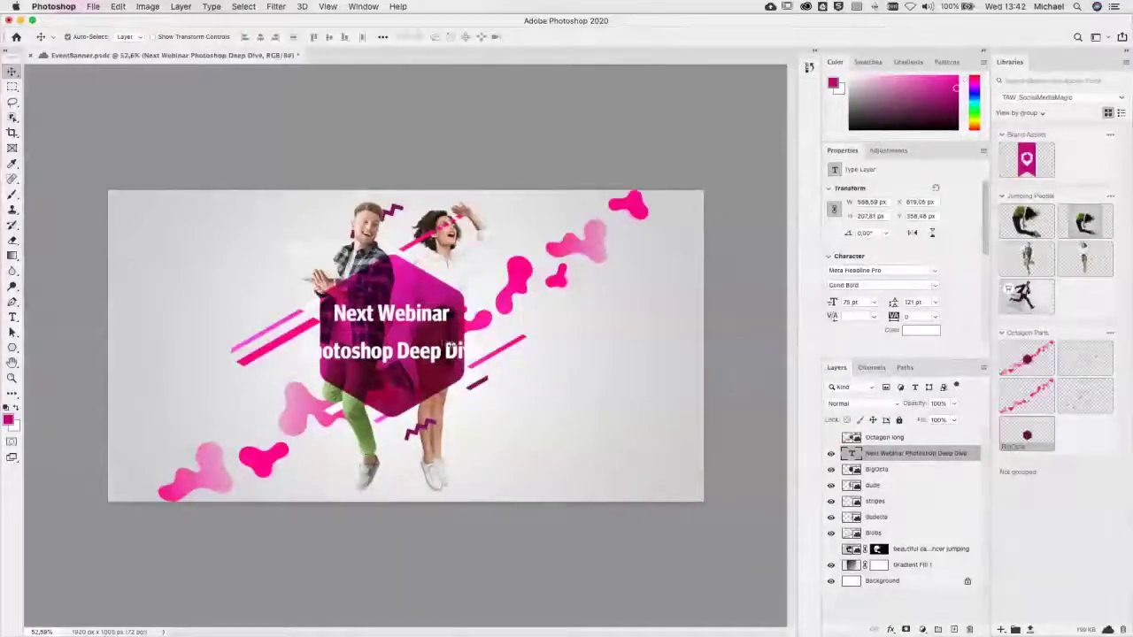
# Step: Set "Next Webinar" to 90 pt and break "Deep Dive" onto its own line
pyautogui.press('t')
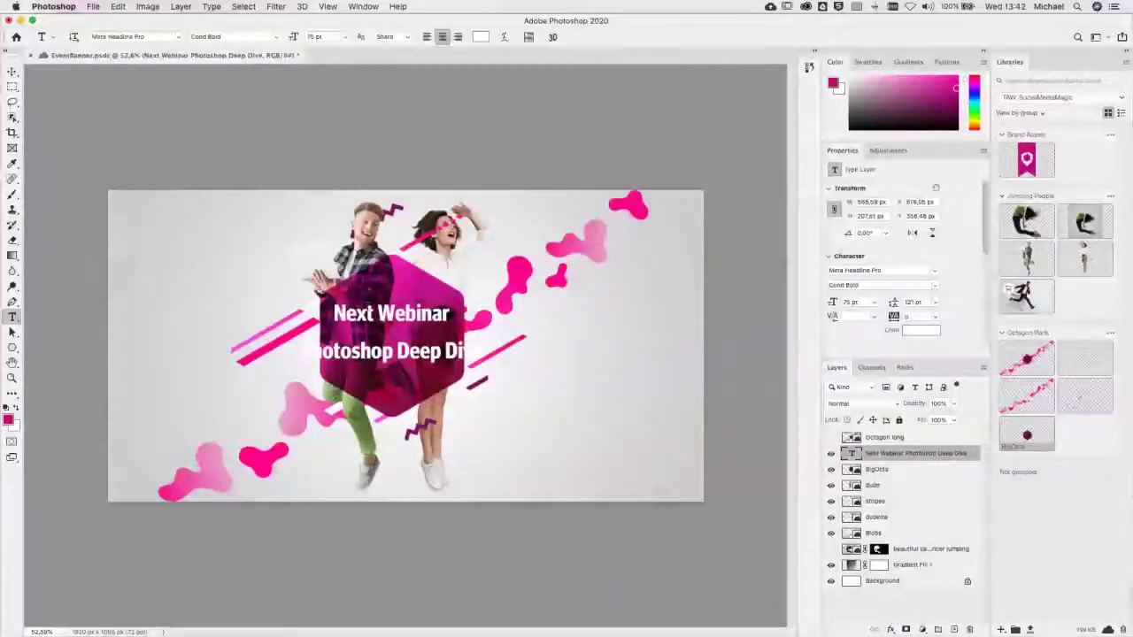
pyautogui.moveTo(335, 314); pyautogui.dragTo(452, 314)
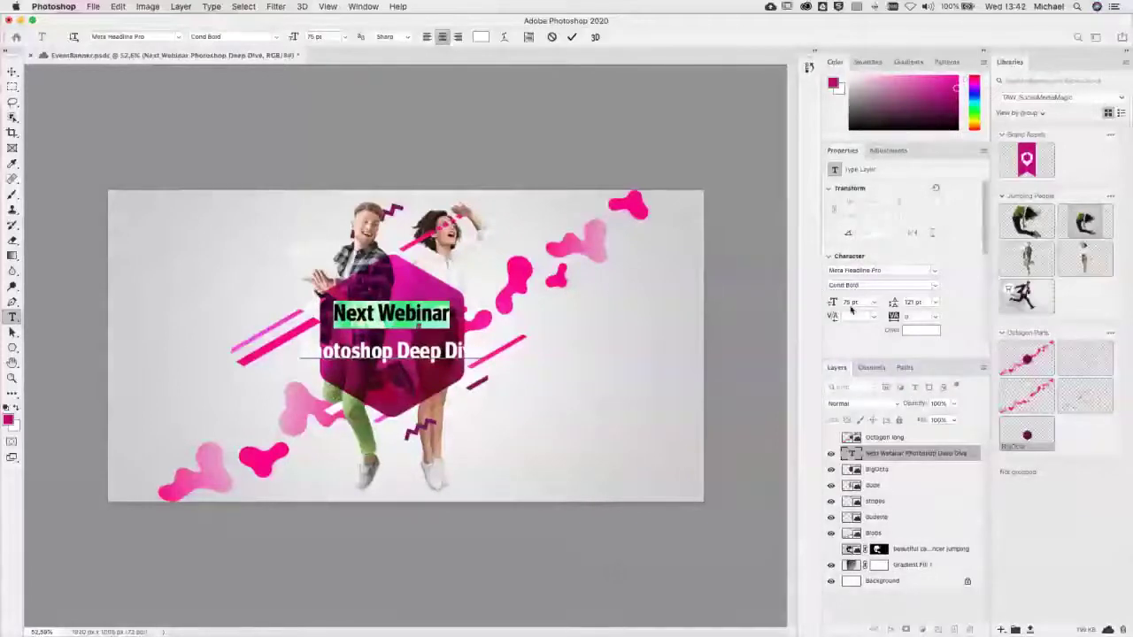
pyautogui.moveTo(832, 303)
pyautogui.mouseDown()
pyautogui.moveTo(804, 308)
pyautogui.moveTo(842, 299)
pyautogui.moveTo(834, 304)
pyautogui.mouseUp()
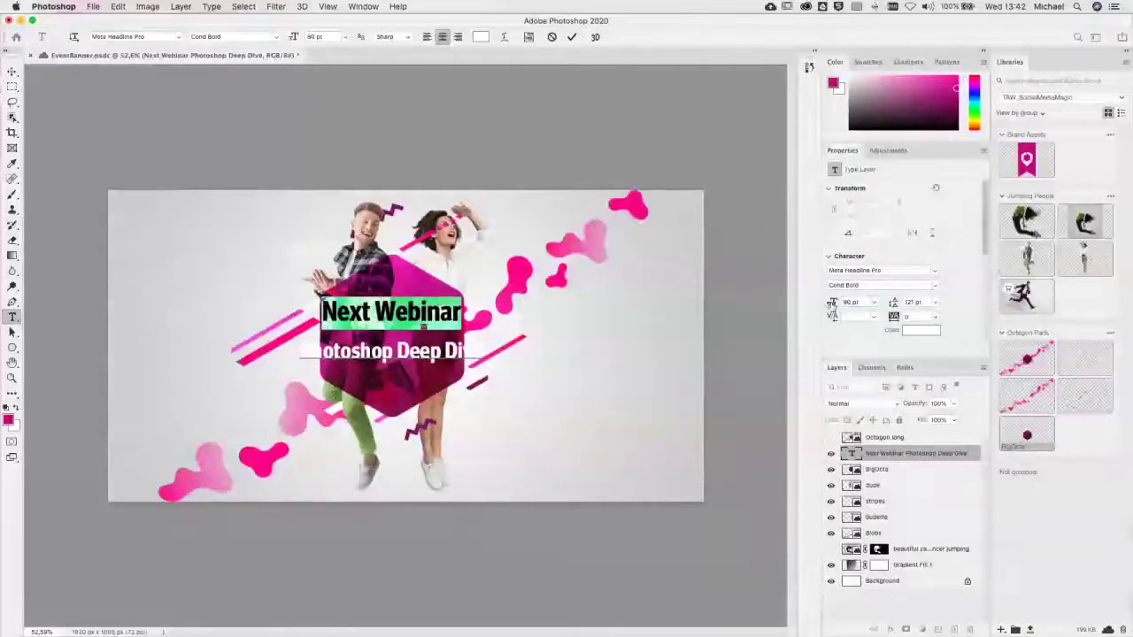
pyautogui.tripleClick(398, 352)
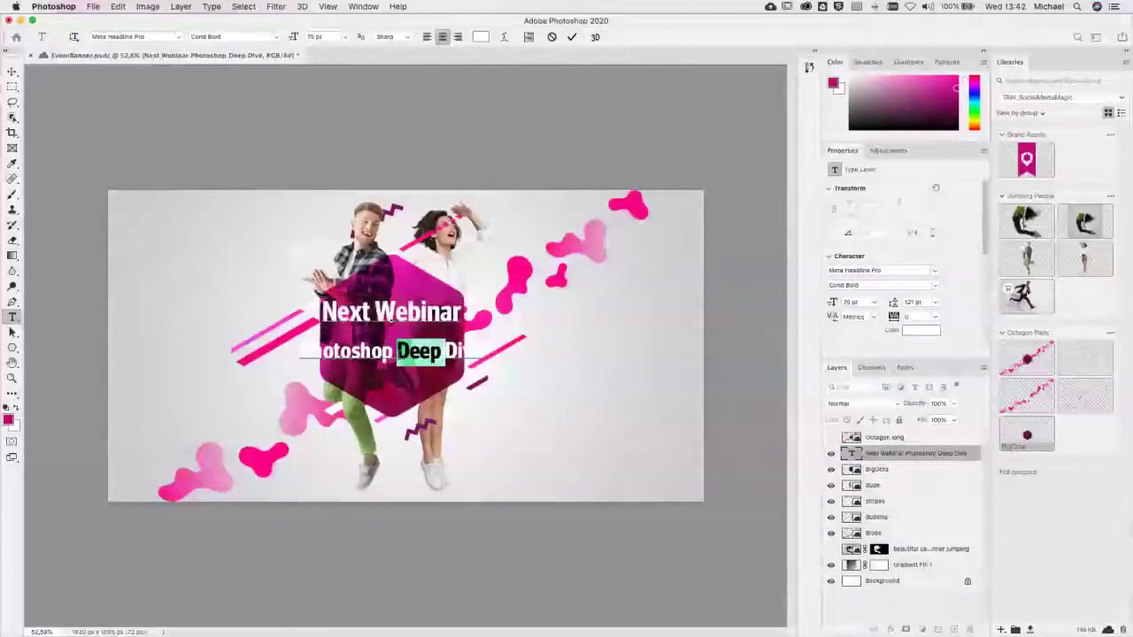
pyautogui.press('super+h')
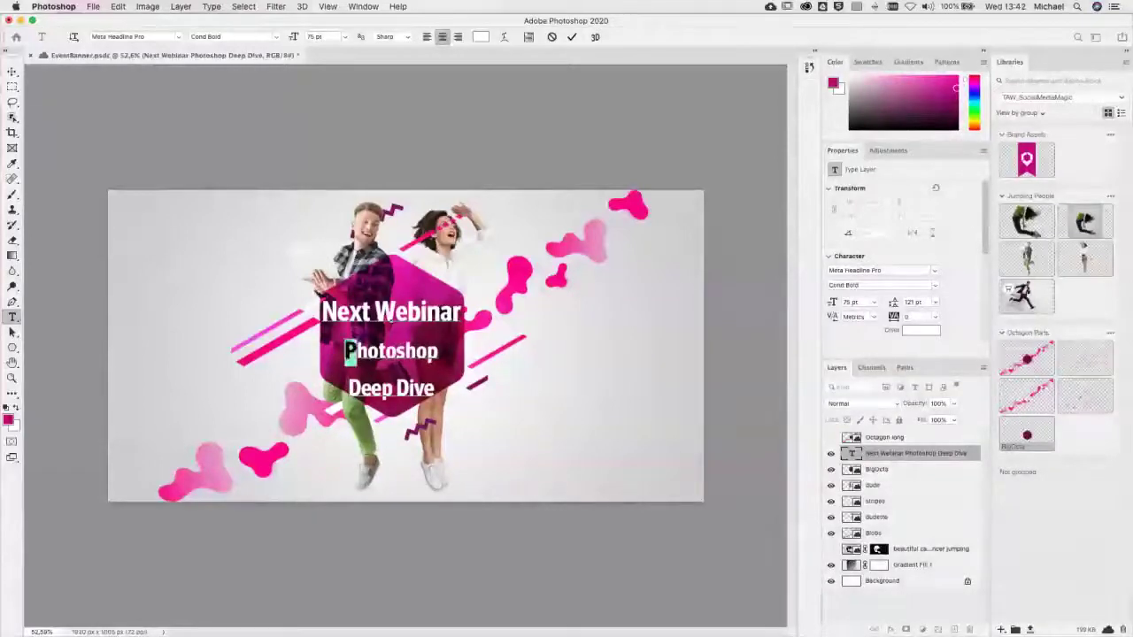
# Step: Set the two lines "Photoshop" and "Deep Dive" to 119 pt with 99 pt leading
pyautogui.press('super+h')
pyautogui.moveTo(833, 302); pyautogui.dragTo(863, 303)
pyautogui.write('119')
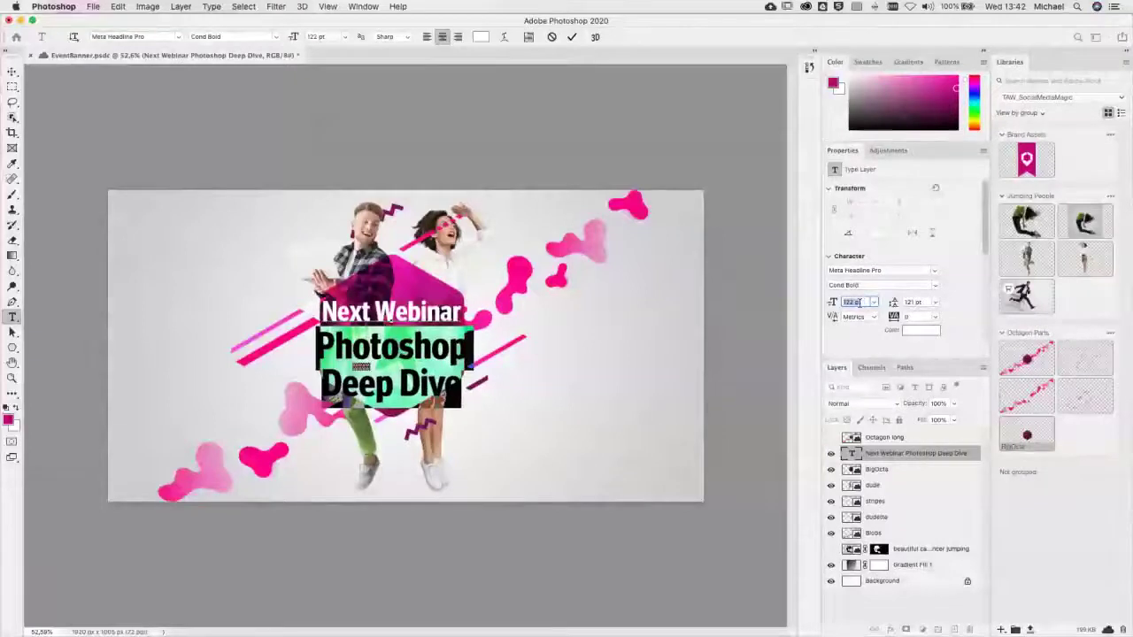
pyautogui.press('Return')
pyautogui.moveTo(893, 303); pyautogui.dragTo(888, 304)
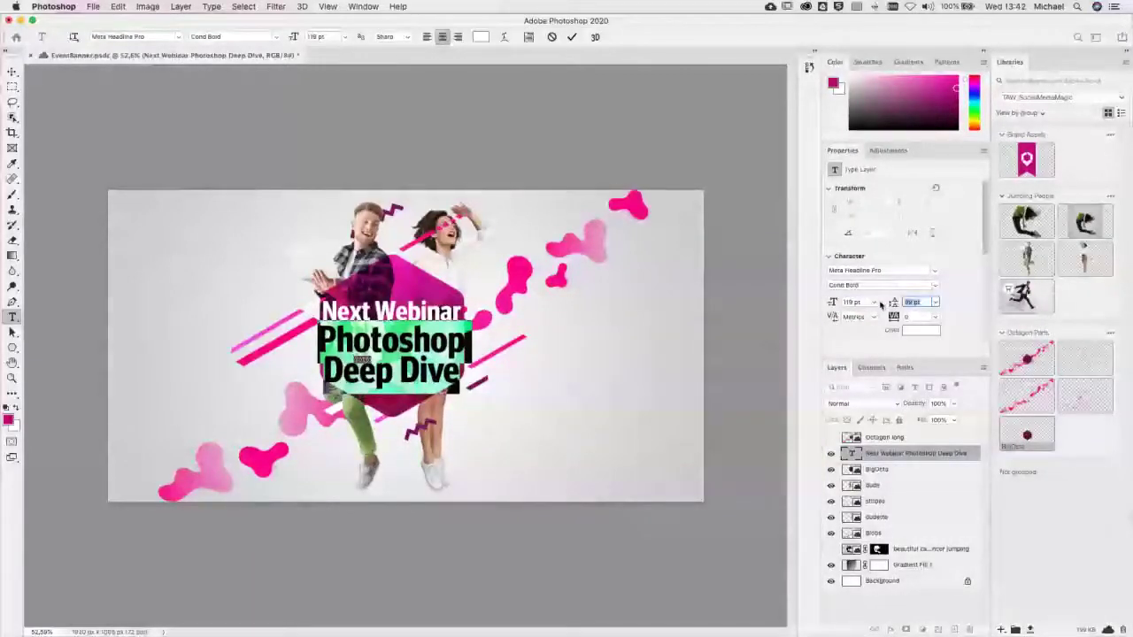
pyautogui.press('Return')
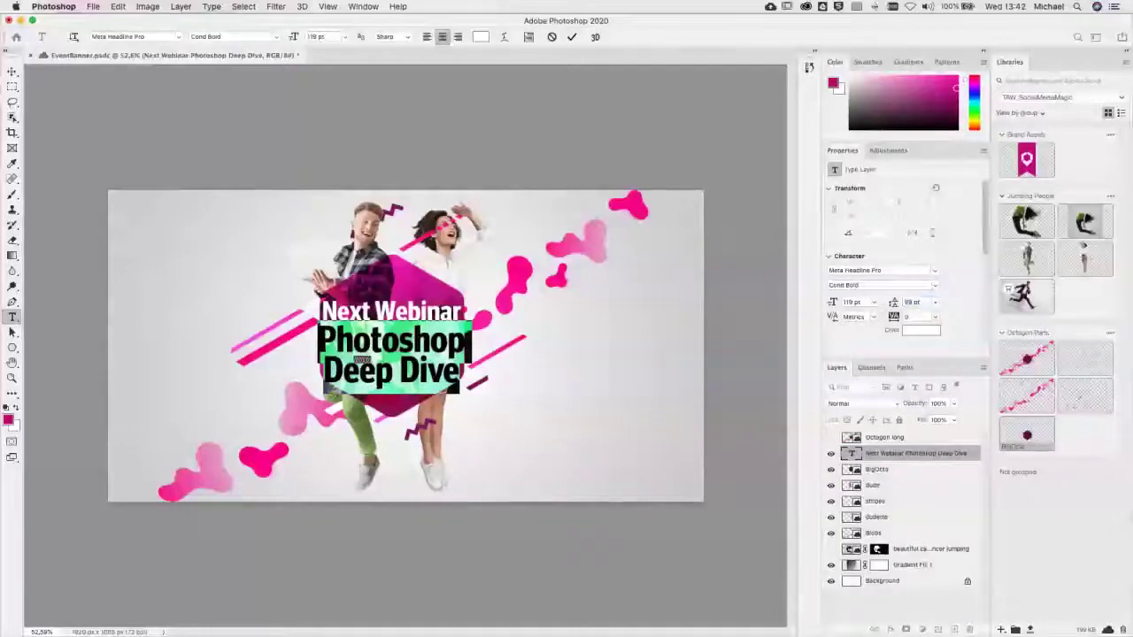
# Step: Move the webinar text slightly up and scale it down to about 86% so it fits inside the hexagon
pyautogui.hotkey('ctrl', 'Return')
pyautogui.press('v')
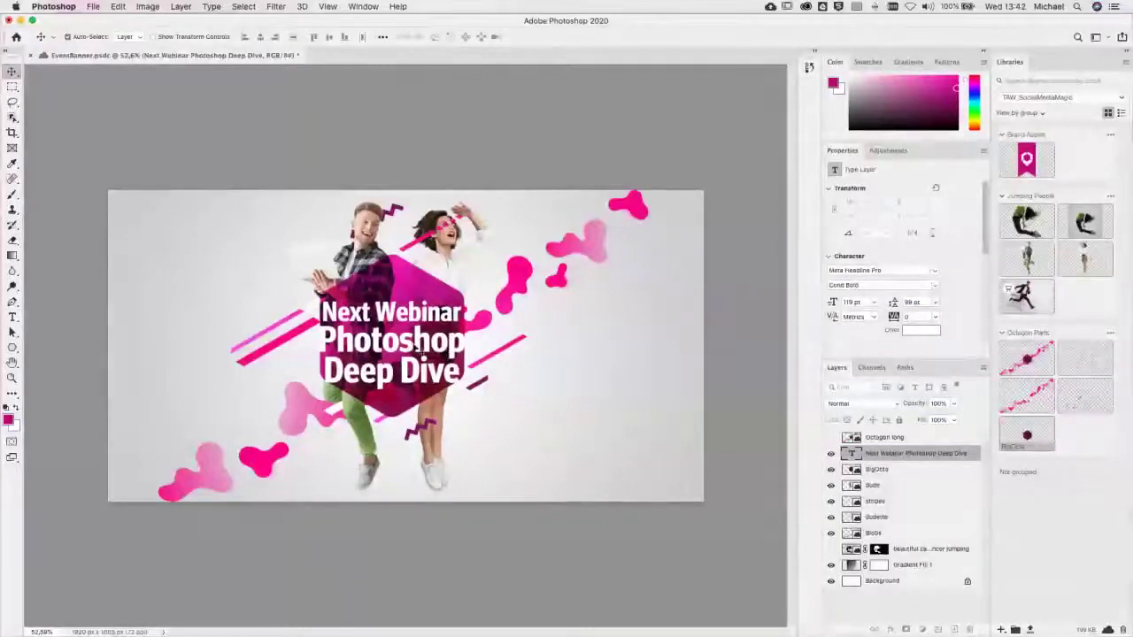
pyautogui.moveTo(424, 350); pyautogui.dragTo(425, 343)
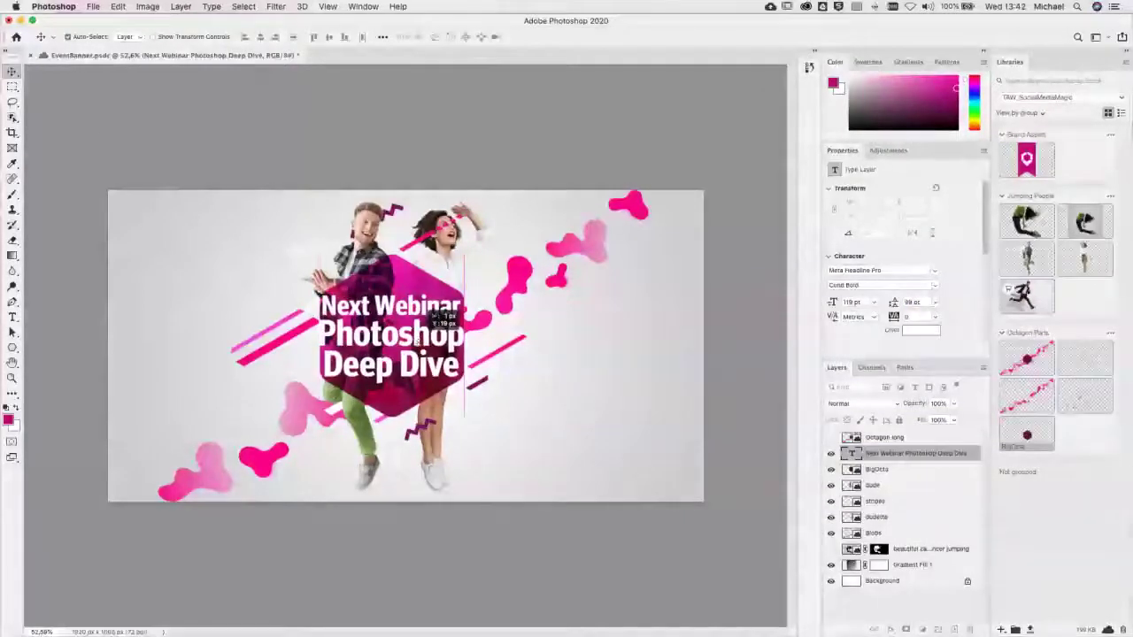
pyautogui.hotkey('ctrl', 't')
pyautogui.moveTo(462, 339); pyautogui.dragTo(453, 339)
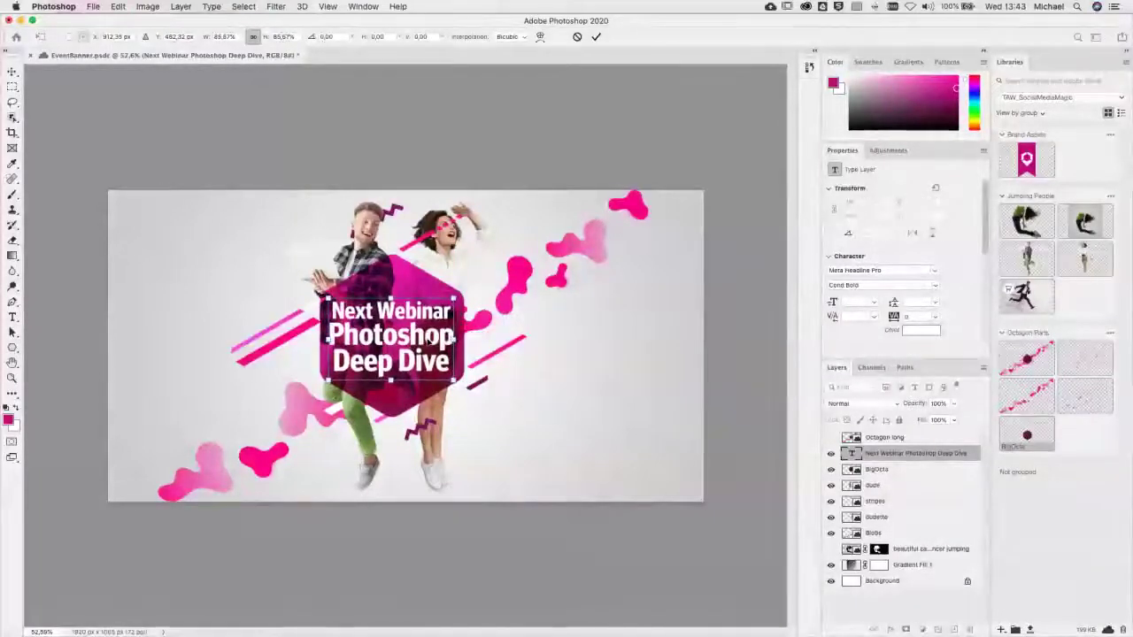
pyautogui.press('Return')
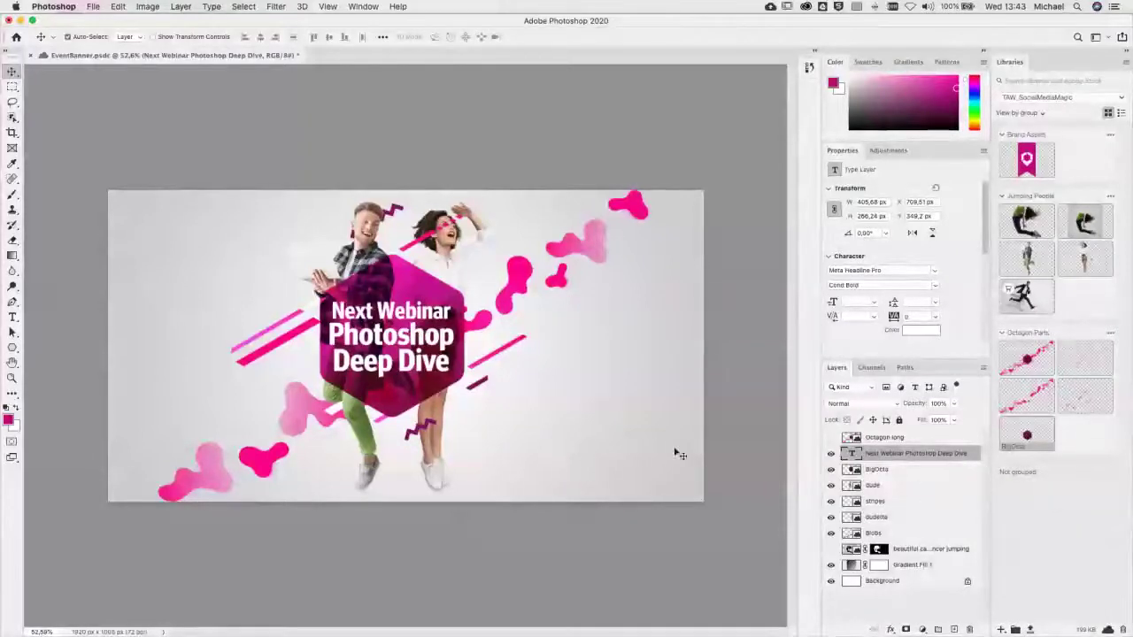
# Step: Convert the webinar text layer to a smart object and place three copies of it near the banner's corners
pyautogui.rightClick(972, 456)
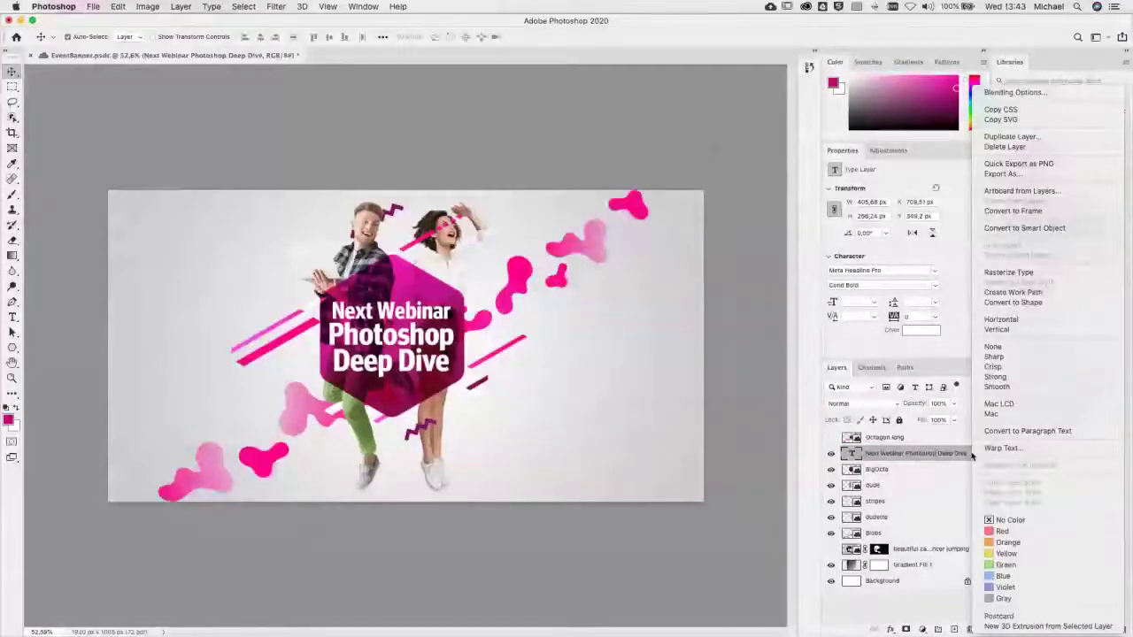
pyautogui.click(940, 460)
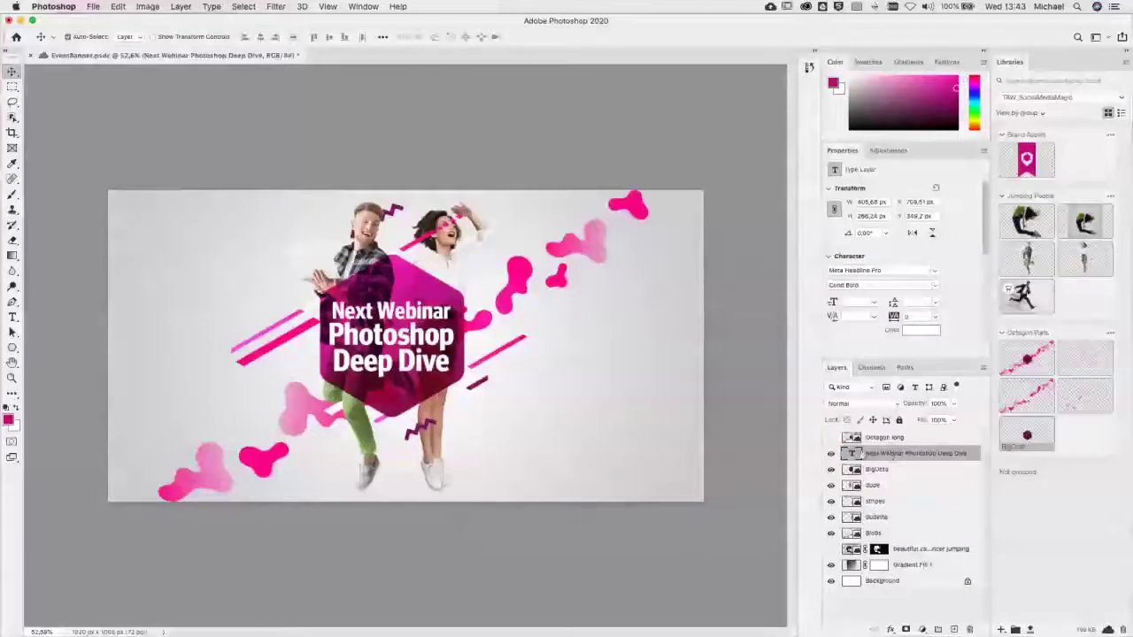
pyautogui.rightClick(888, 454)
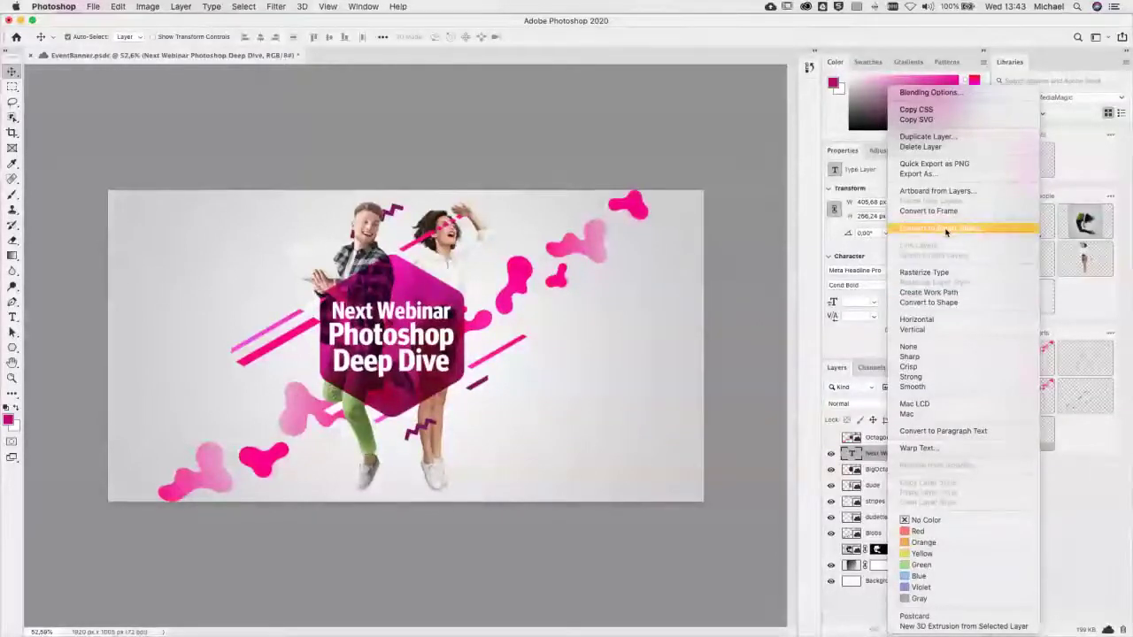
pyautogui.click(945, 230)
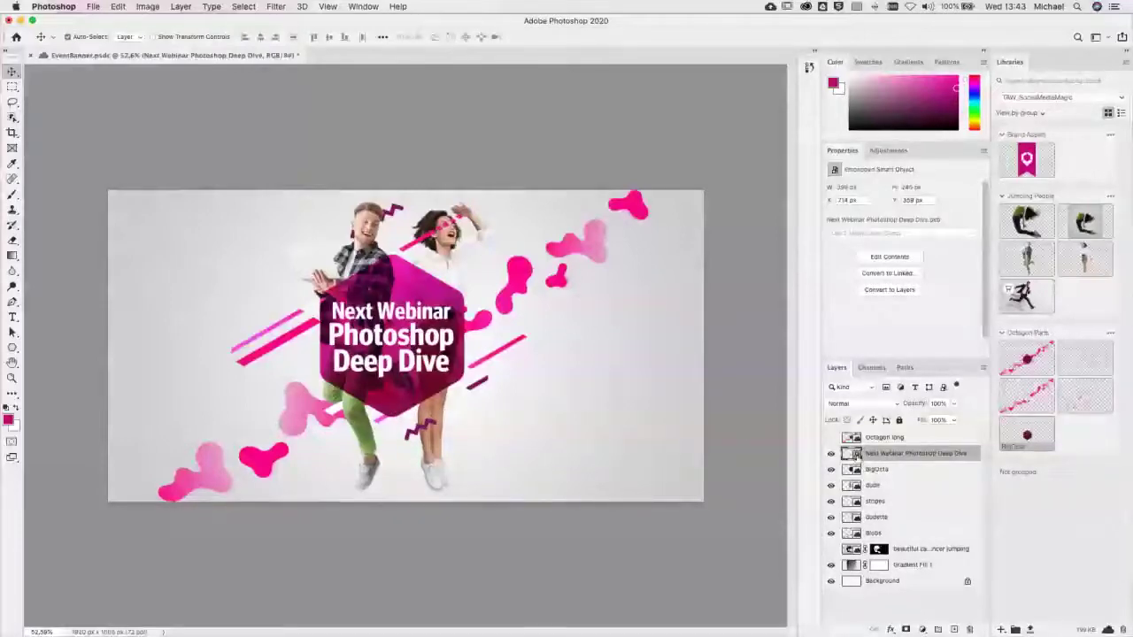
pyautogui.doubleClick(855, 454)
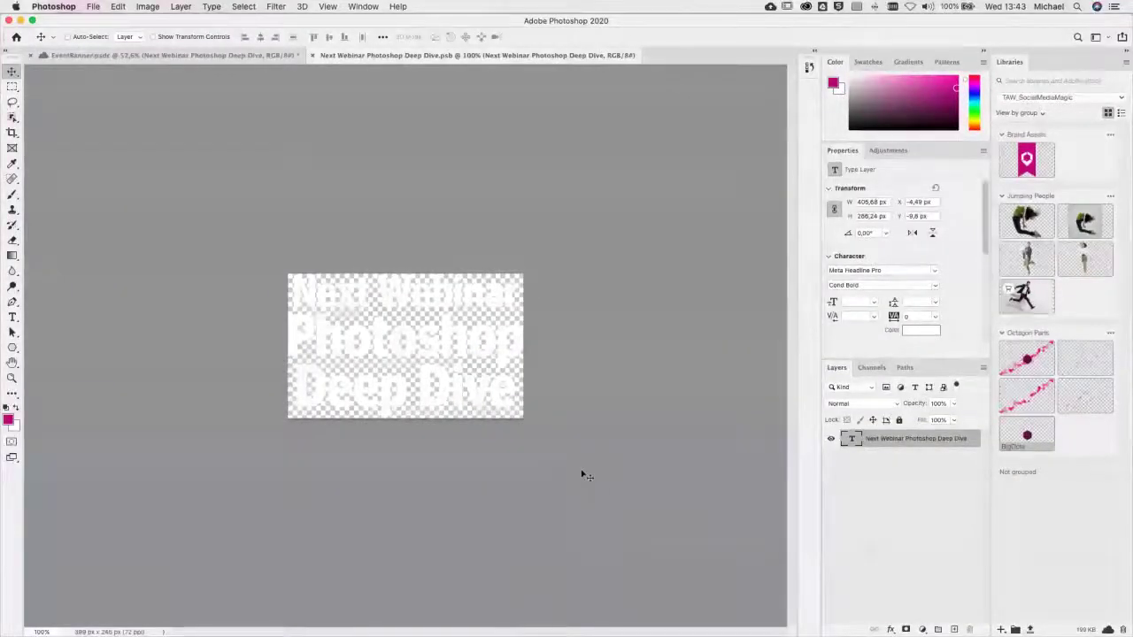
pyautogui.press('super+w')
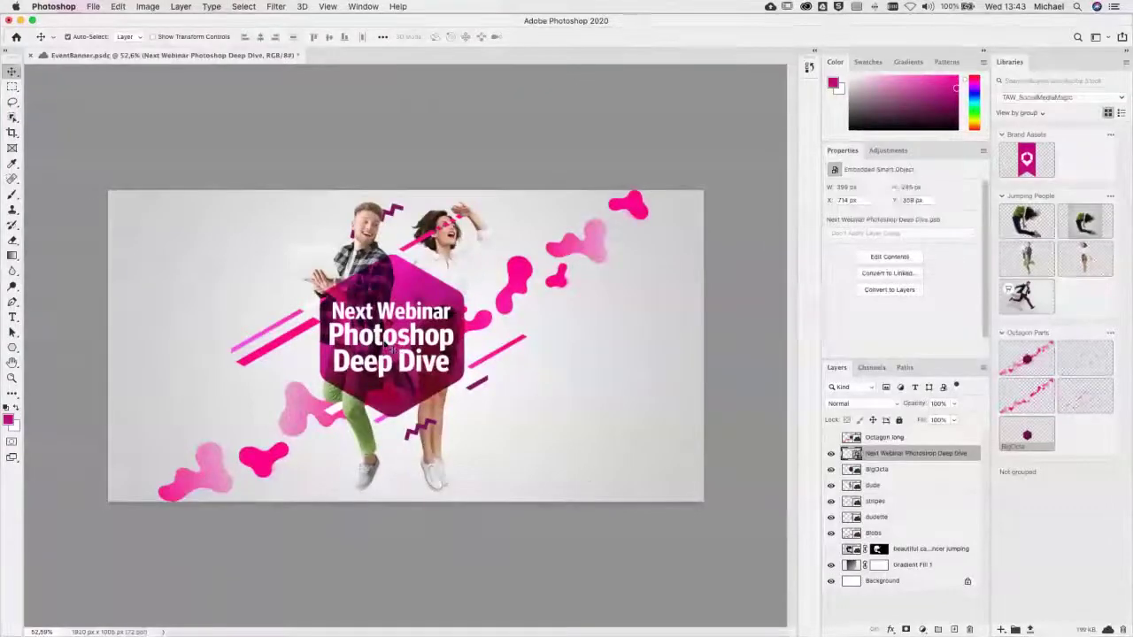
pyautogui.moveTo(387, 343); pyautogui.dragTo(200, 470)
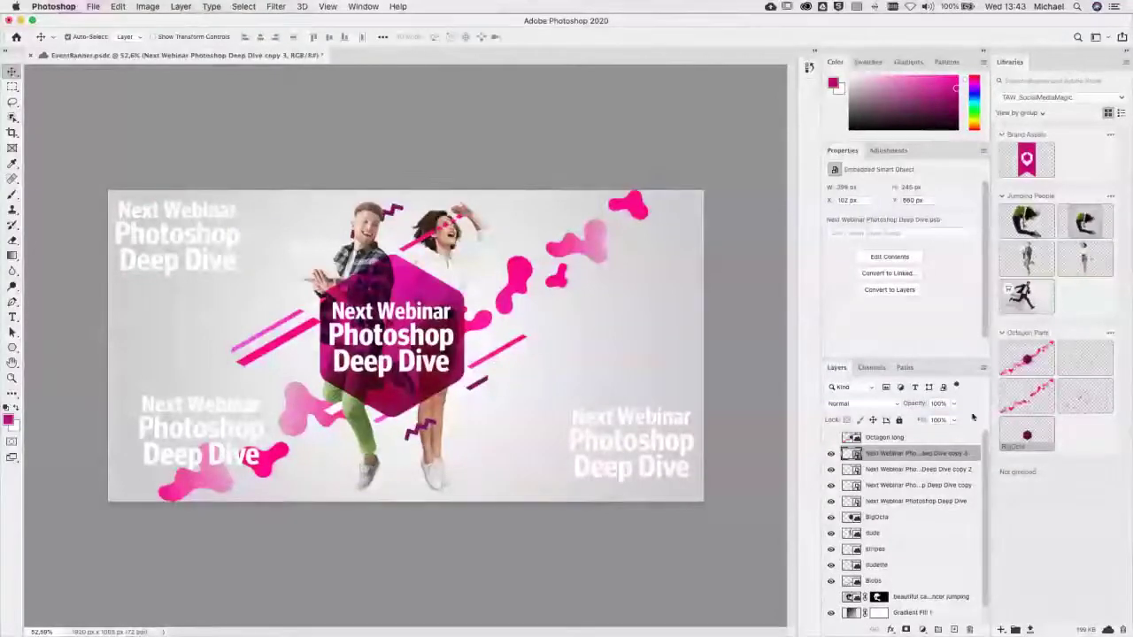
# Step: Replace "Photoshop" with "InDesign" in the webinar text smart object's contents, then save and close them
pyautogui.doubleClick(852, 453)
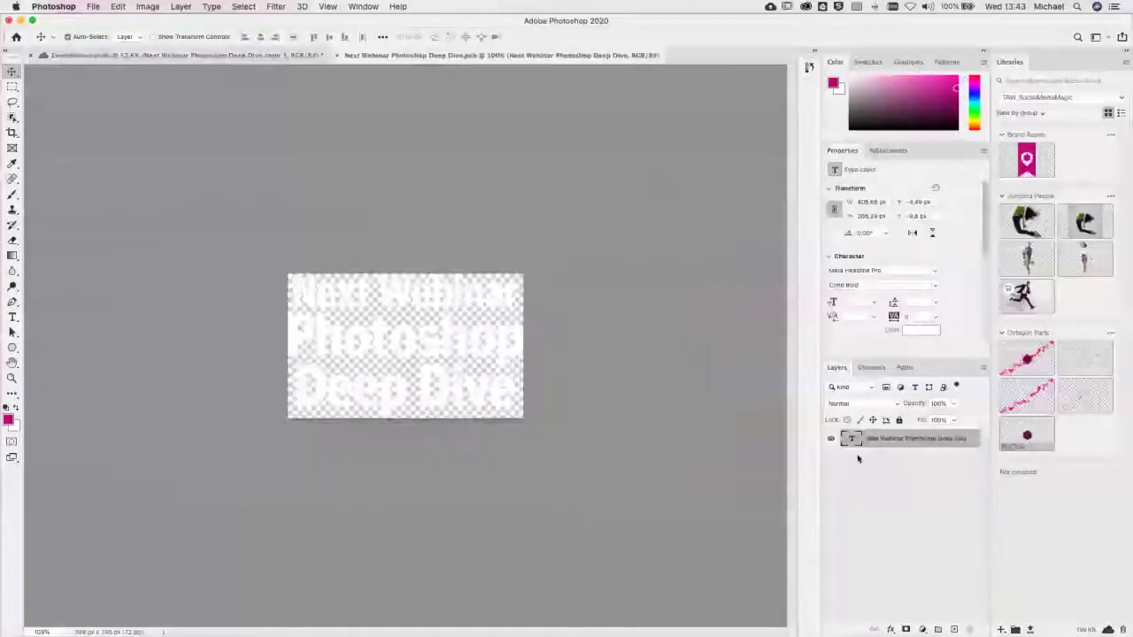
pyautogui.press('t')
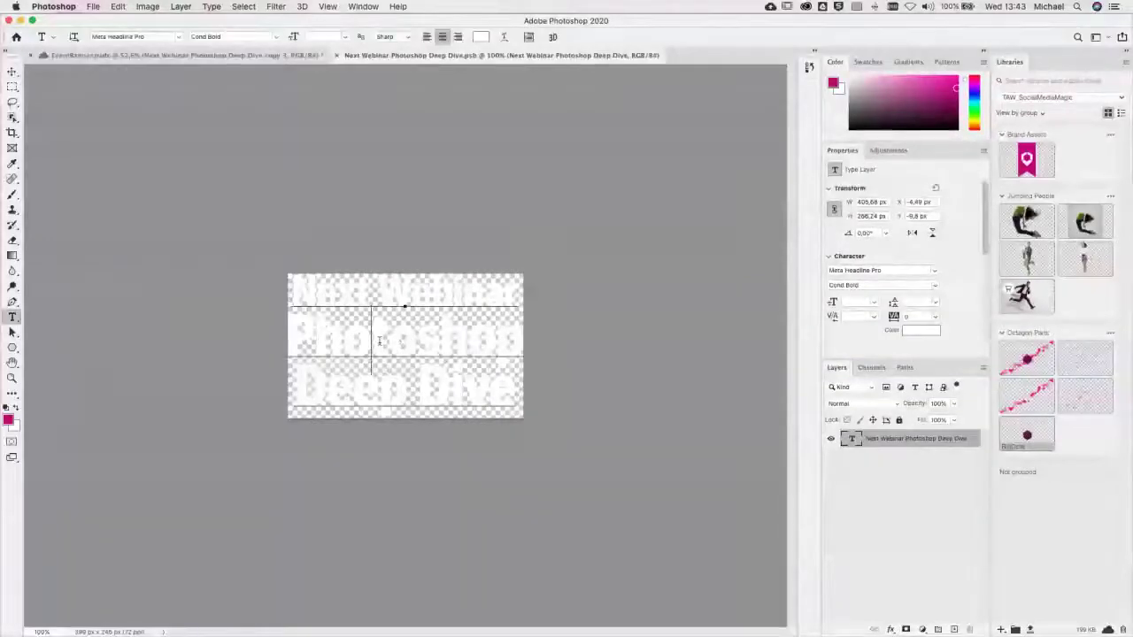
pyautogui.doubleClick(407, 333)
pyautogui.press('BackSpace')
pyautogui.write('InDesign')
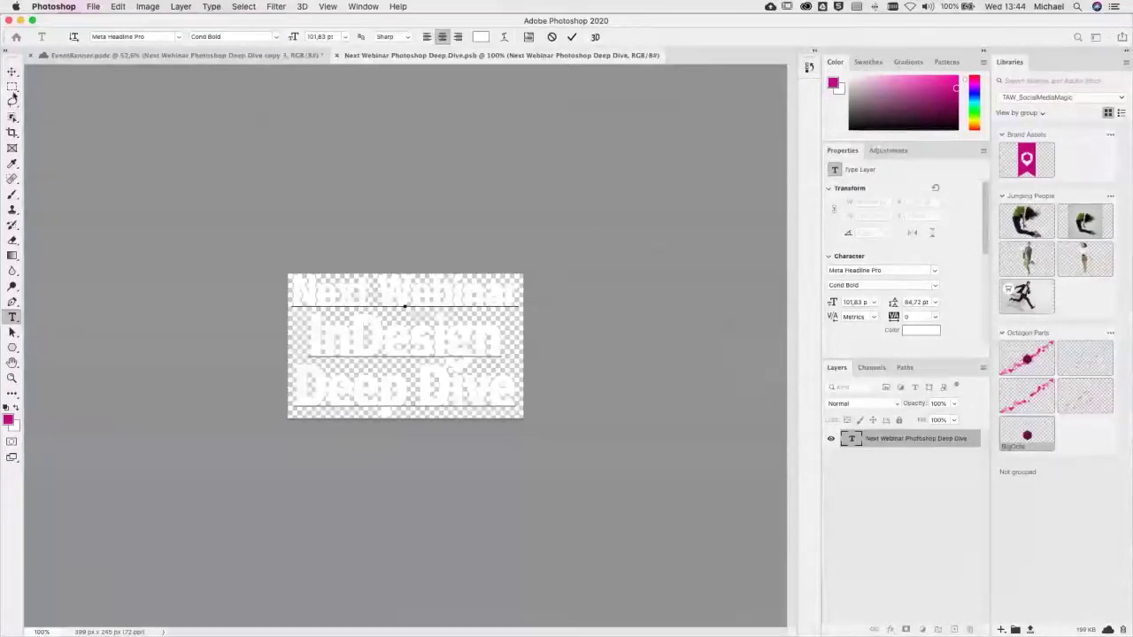
pyautogui.click(14, 73)
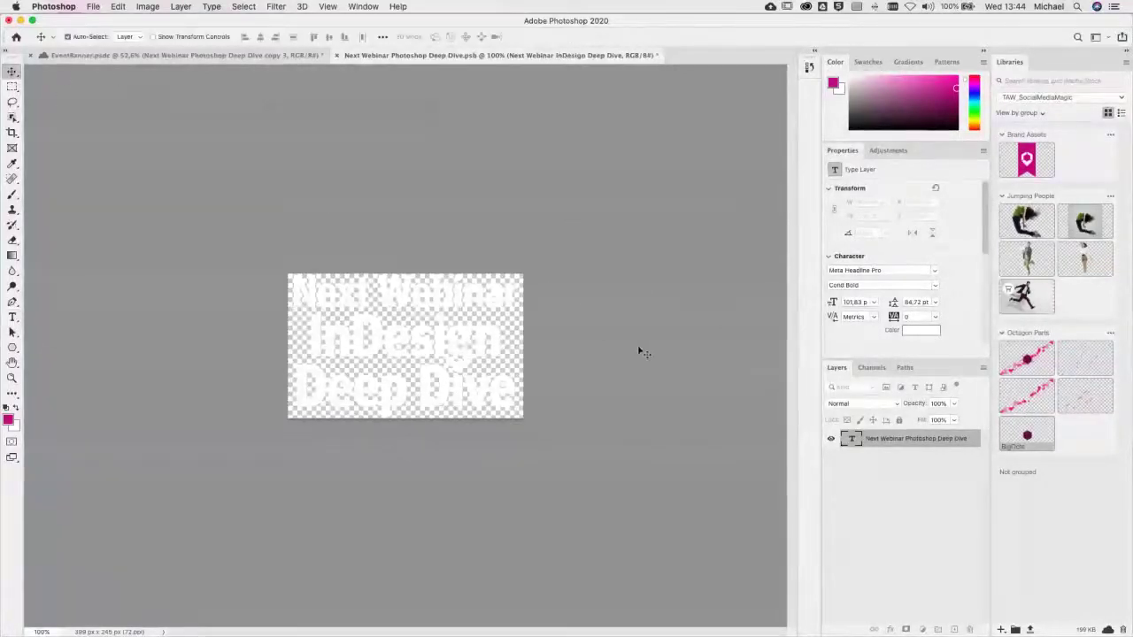
pyautogui.press('super+s')
pyautogui.press('super+w')
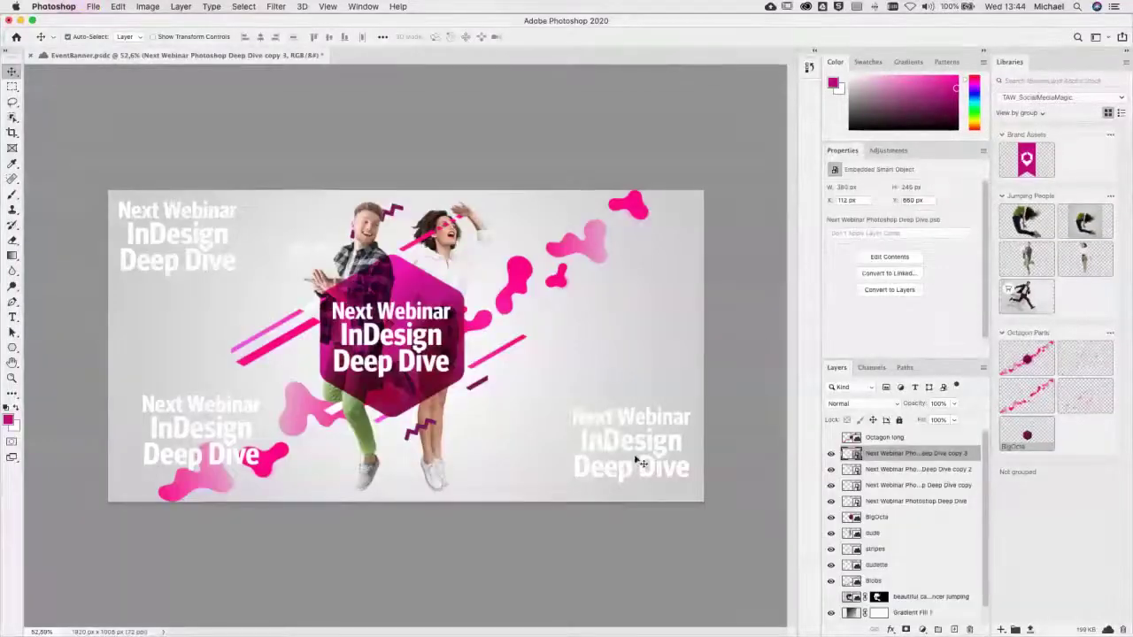
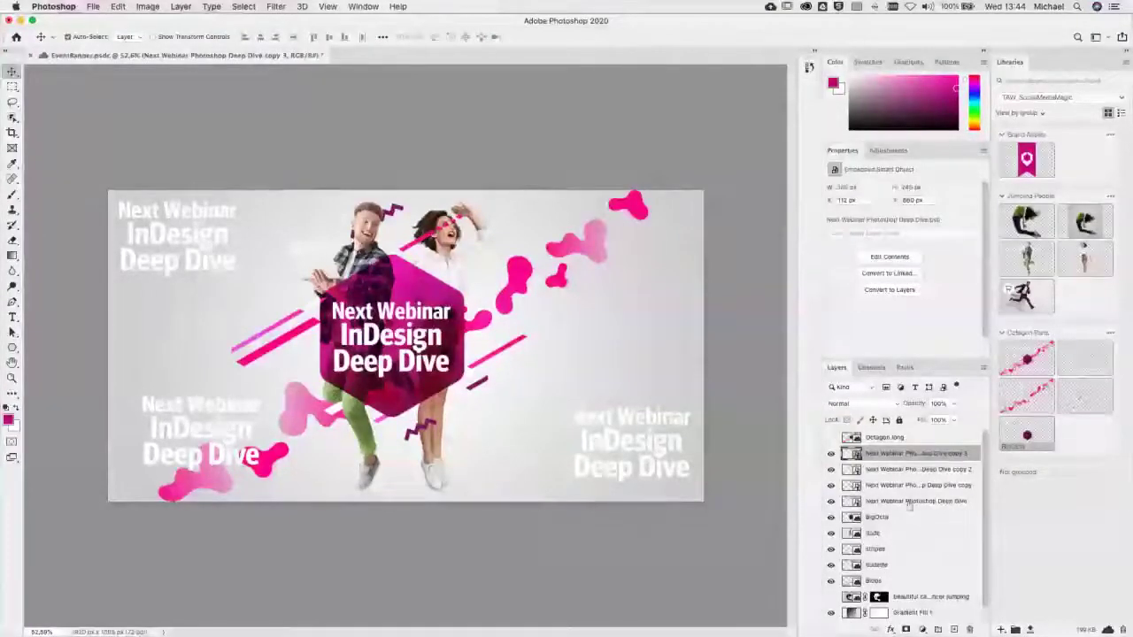
# Step: Add the webinar text smart object to the TAW_SocialMediaMagic library and keep only one instance, centered on the hexagon
pyautogui.moveTo(889, 502); pyautogui.dragTo(1068, 513)
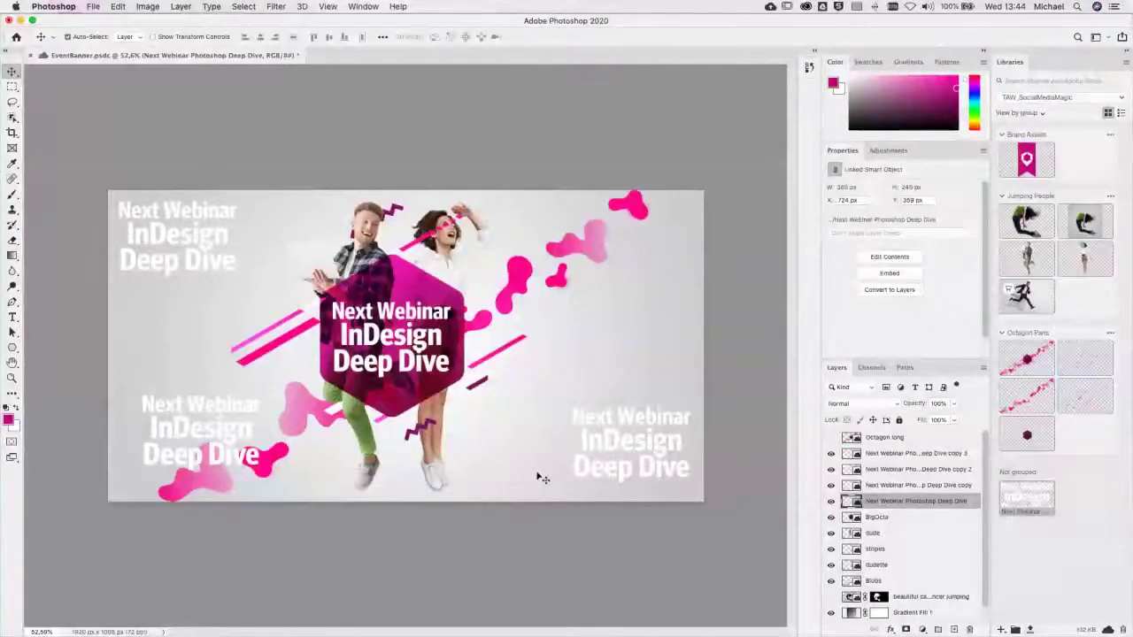
pyautogui.keyDown('shift'); pyautogui.click(902, 470); pyautogui.keyUp('shift')
pyautogui.press('Delete')
pyautogui.moveTo(204, 407); pyautogui.dragTo(393, 310)
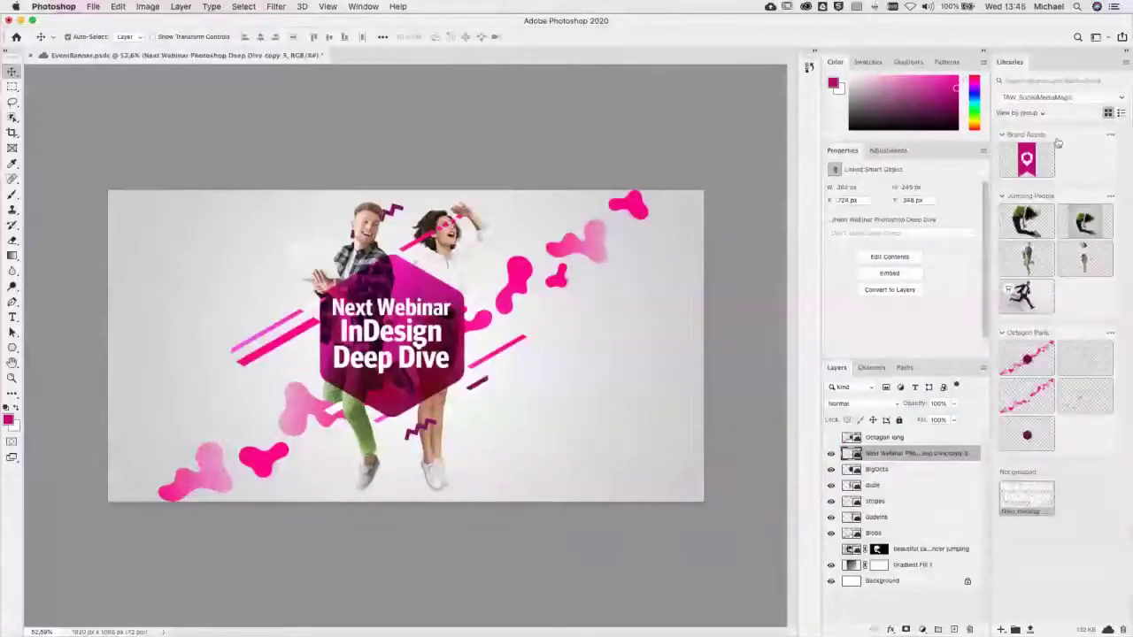
# Step: Place the TA Banner brand asset from the library in the banner's upper-left corner, flush with the top edge
pyautogui.moveTo(1027, 158); pyautogui.dragTo(165, 245)
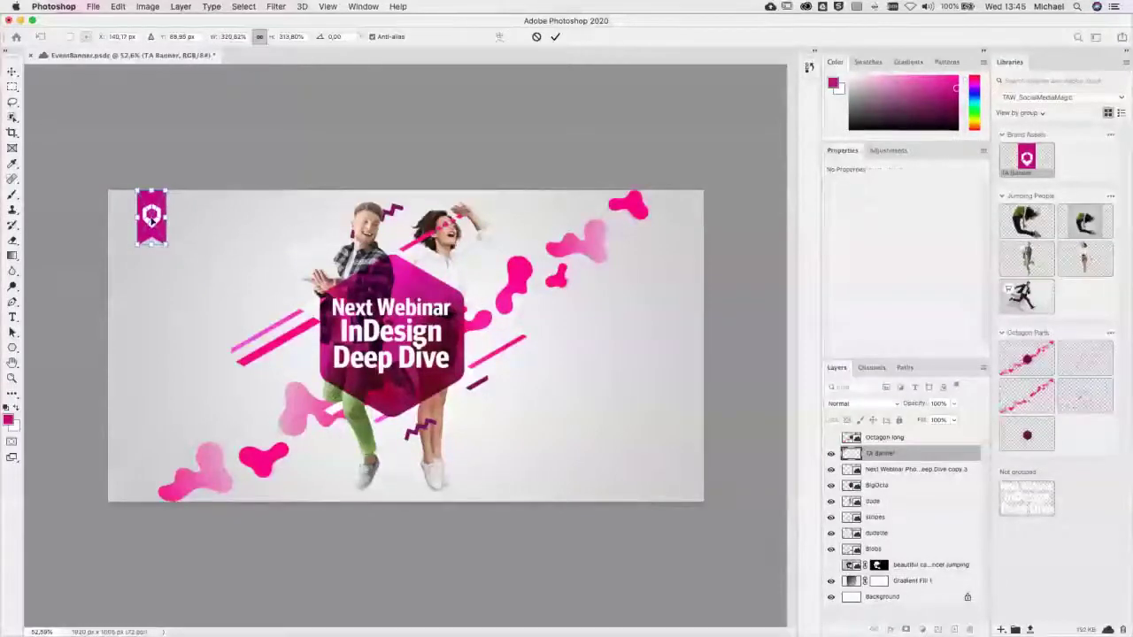
pyautogui.press('Return')
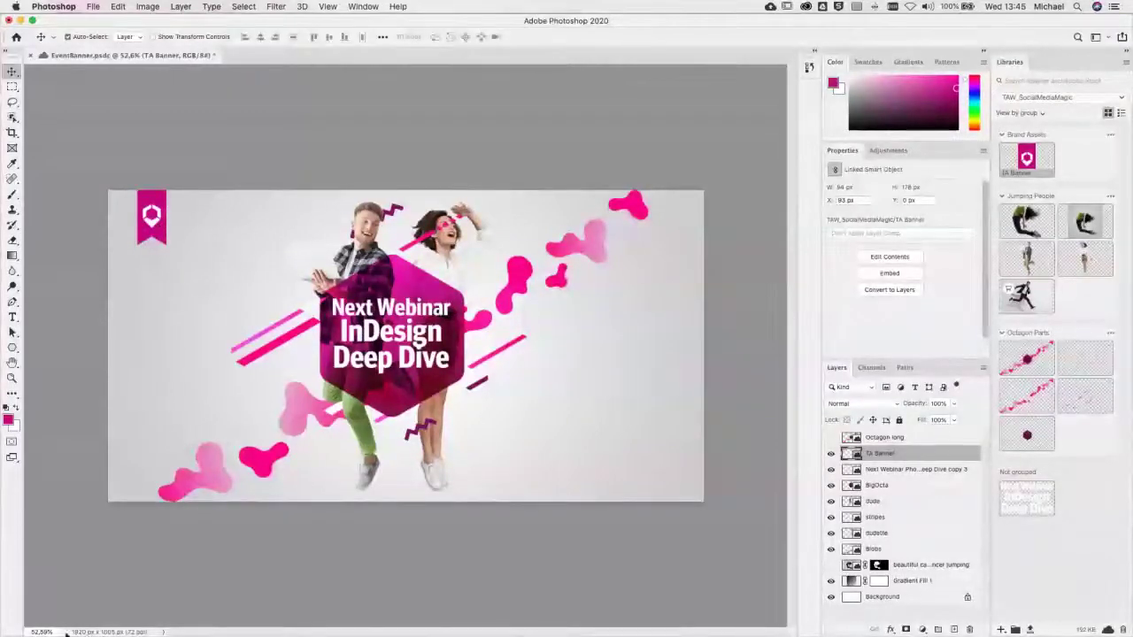
# Step: Create a video timeline for the banner and enlarge the timeline area to show all layer tracks
pyautogui.click(361, 7)
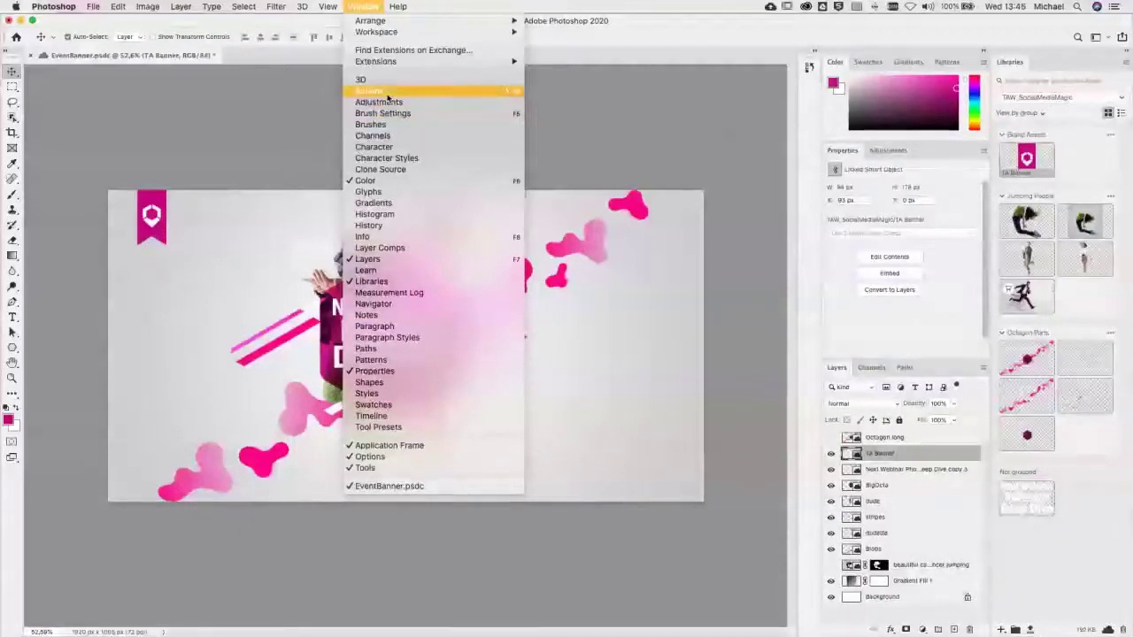
pyautogui.click(380, 415)
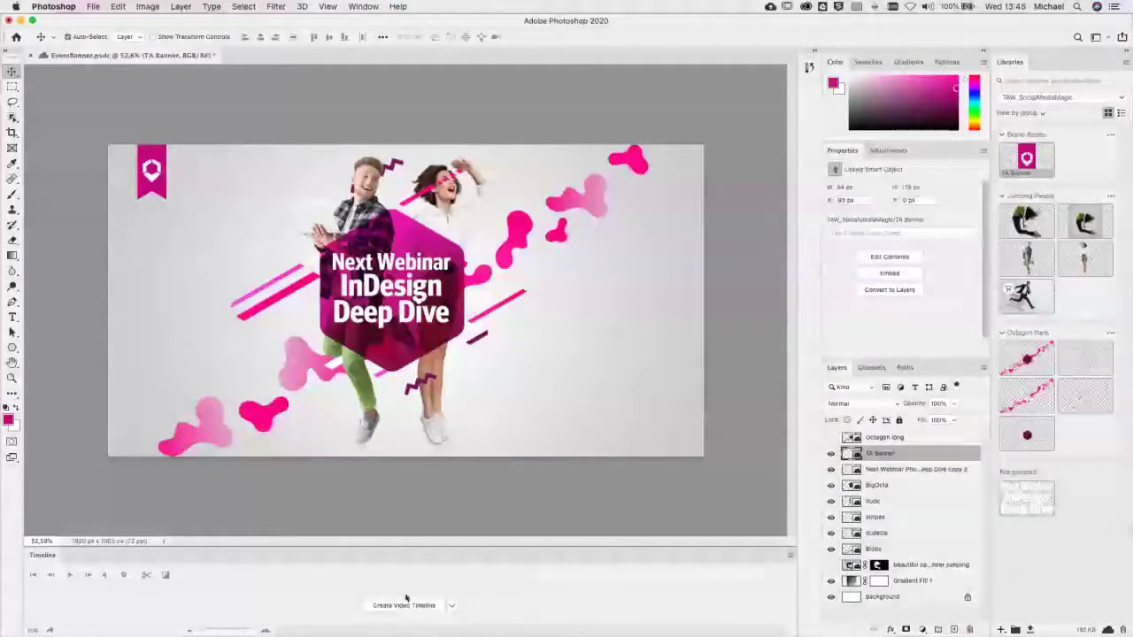
pyautogui.click(451, 607)
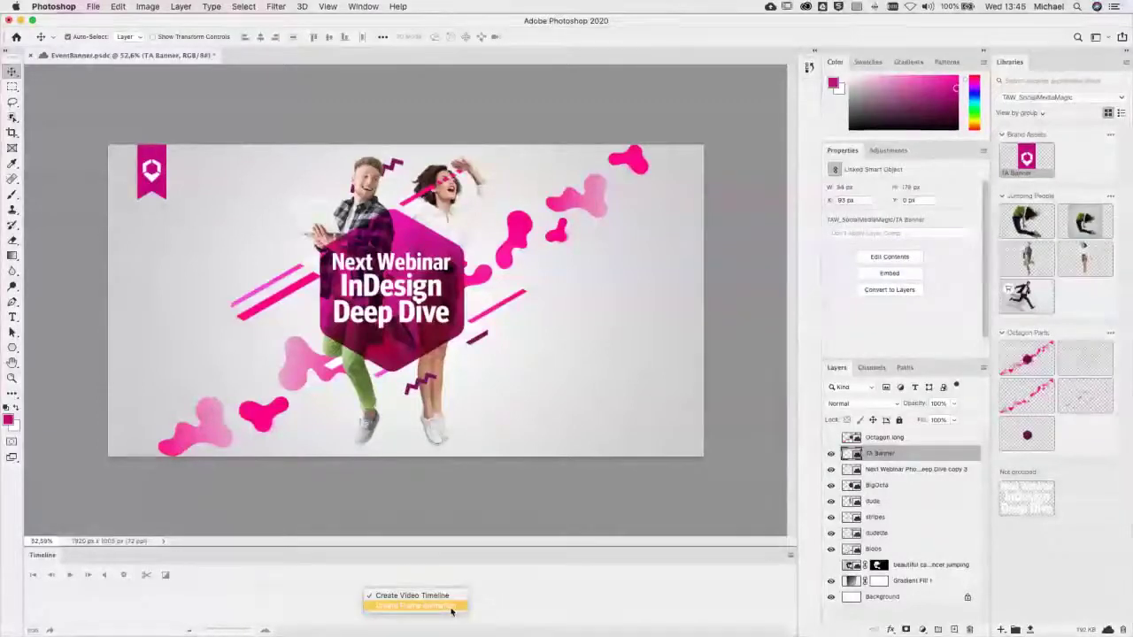
pyautogui.click(403, 611)
pyautogui.click(400, 599)
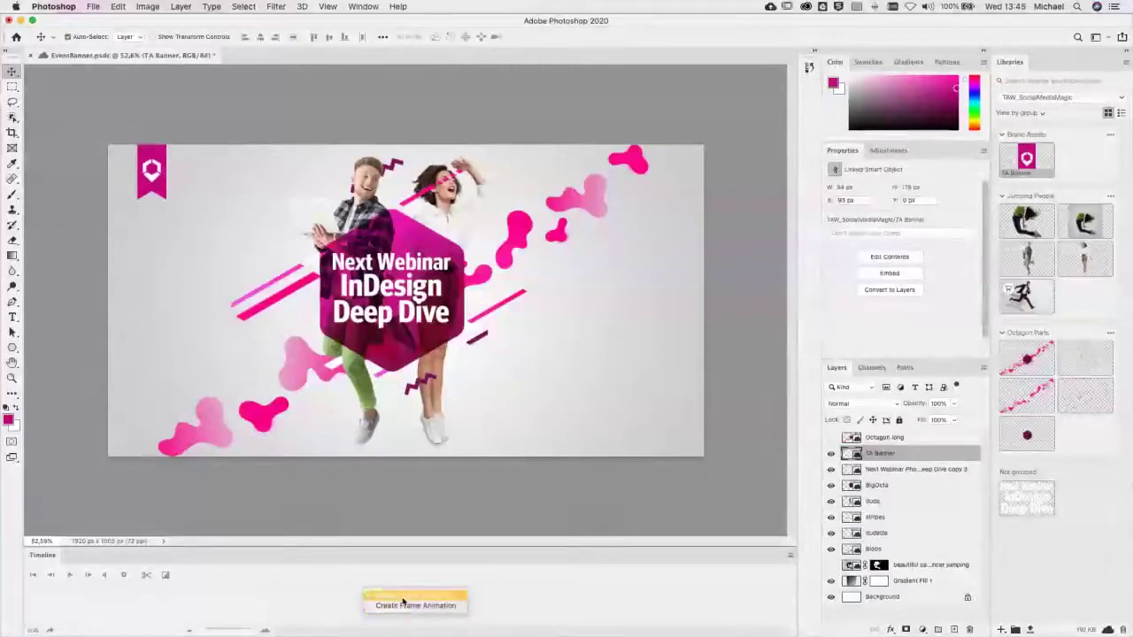
pyautogui.click(403, 598)
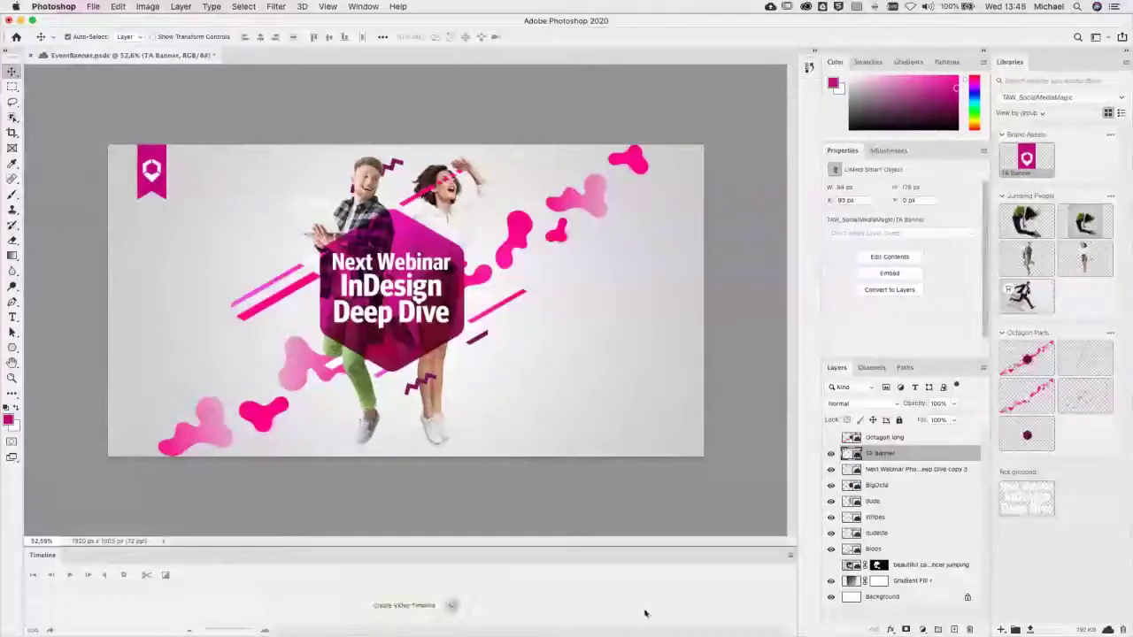
pyautogui.click(404, 606)
pyautogui.moveTo(332, 547); pyautogui.dragTo(350, 320)
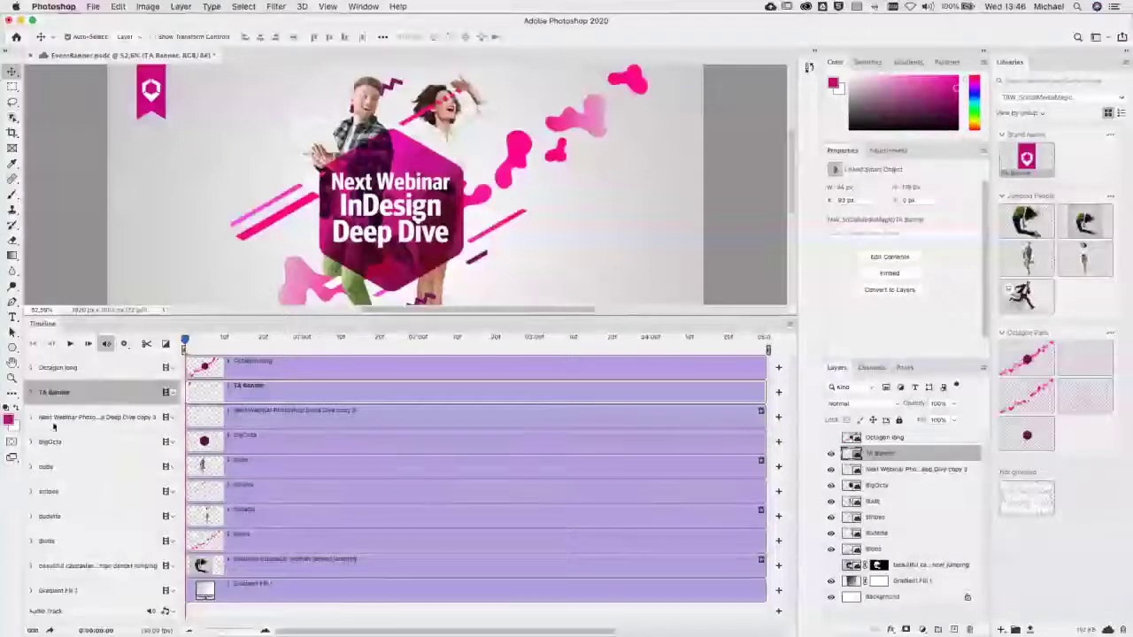
# Step: Move the dude layer up to a Y position of about 1 px and set its Transform keyframe at 0:00
pyautogui.click(31, 466)
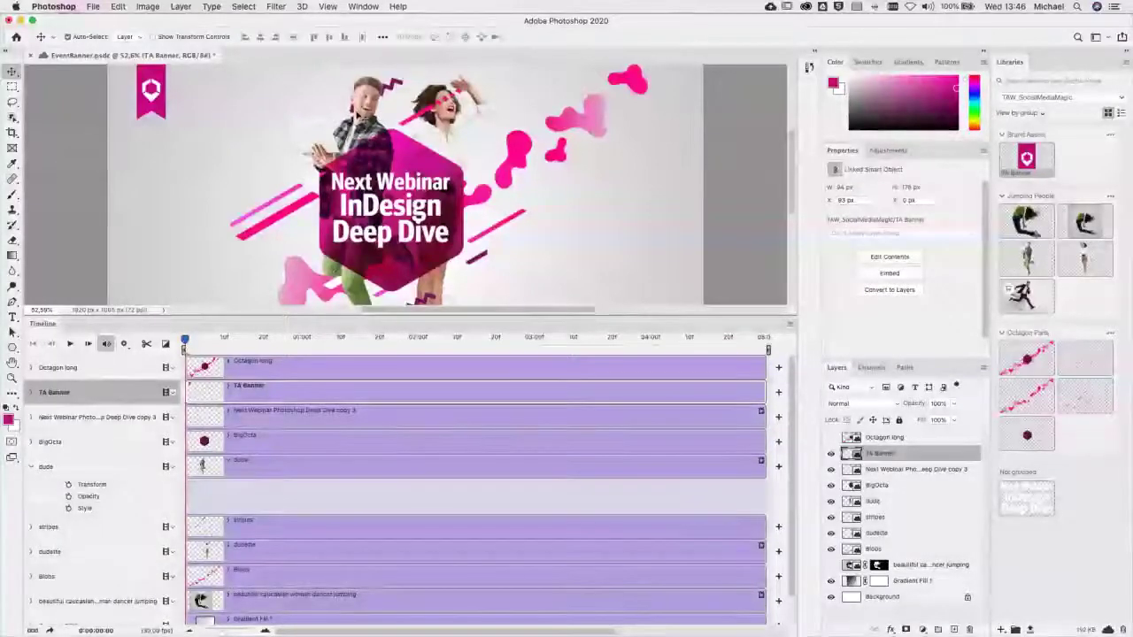
pyautogui.moveTo(383, 113); pyautogui.dragTo(382, 85)
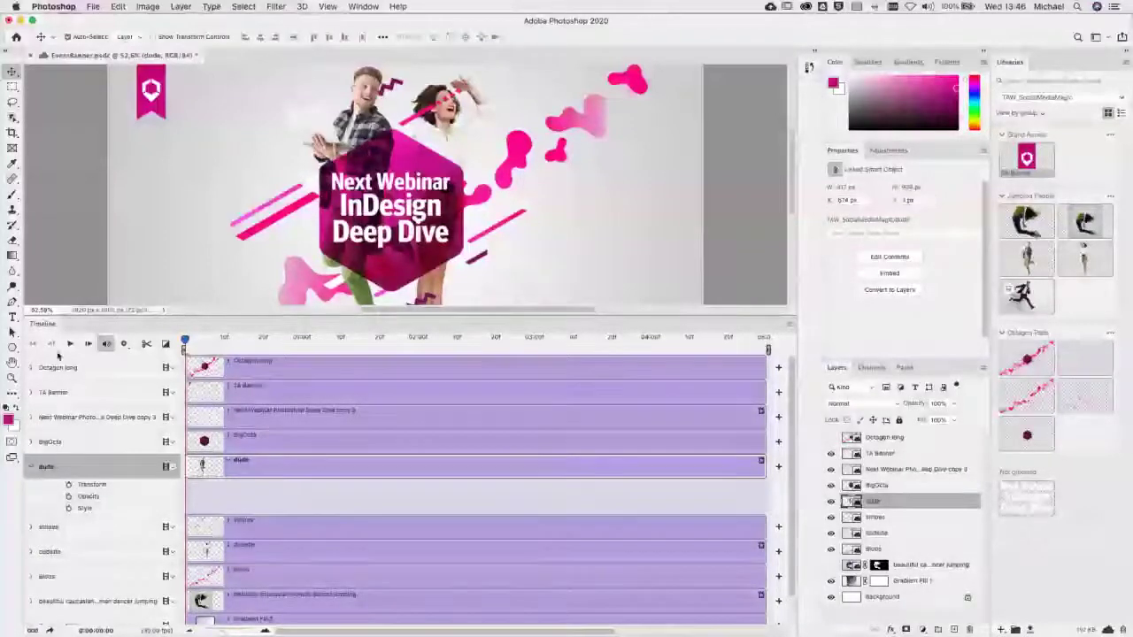
pyautogui.click(69, 486)
pyautogui.click(73, 492)
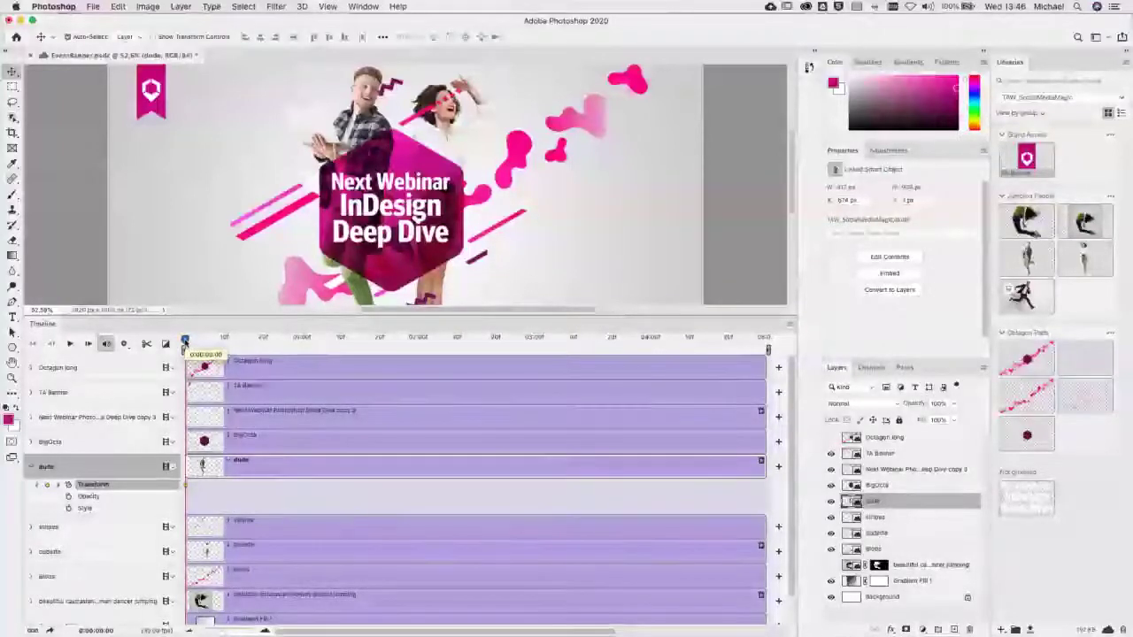
# Step: Add a Transform keyframe at 2 seconds with the dude layer moved straight down to a Y position of about 42 px
pyautogui.moveTo(185, 341); pyautogui.dragTo(418, 339)
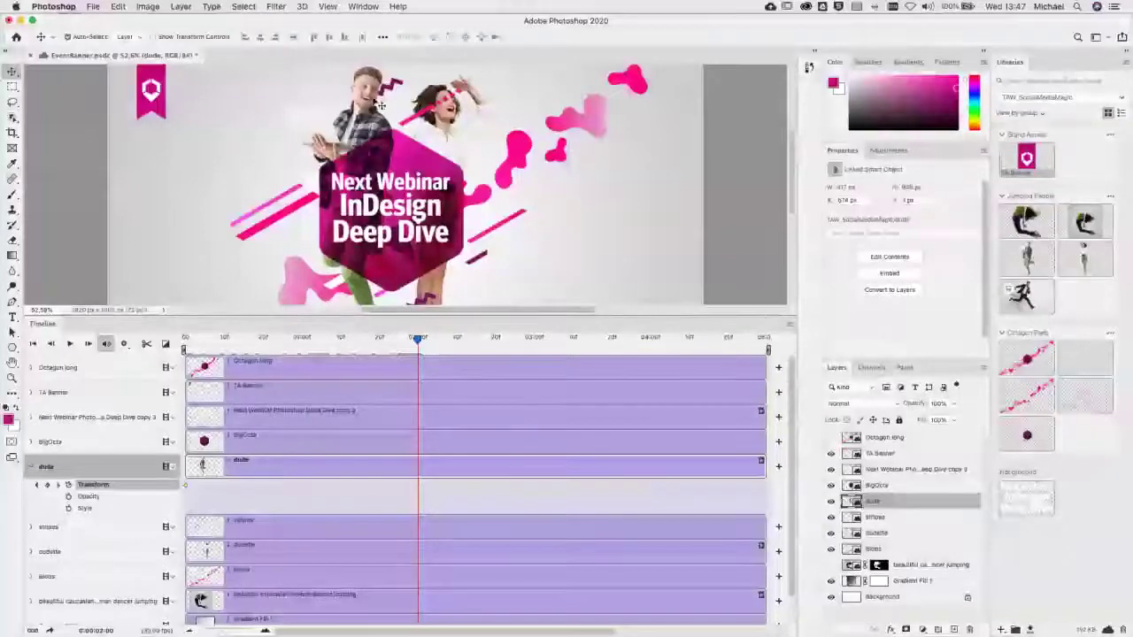
pyautogui.moveTo(379, 100); pyautogui.dragTo(377, 125)
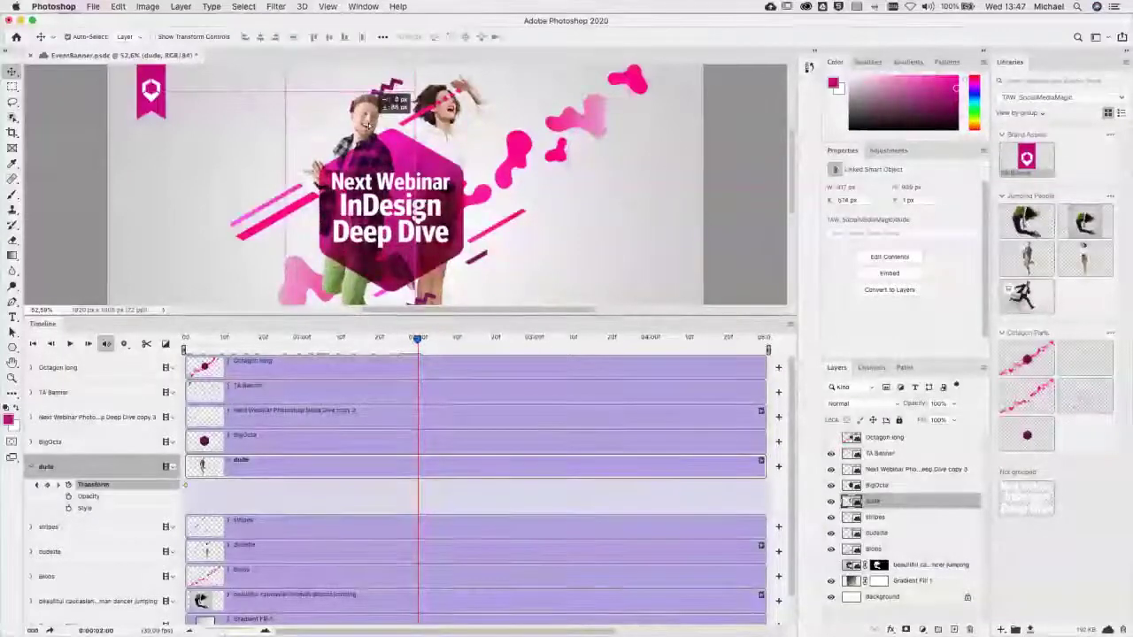
pyautogui.scroll(-5, 396, 251)
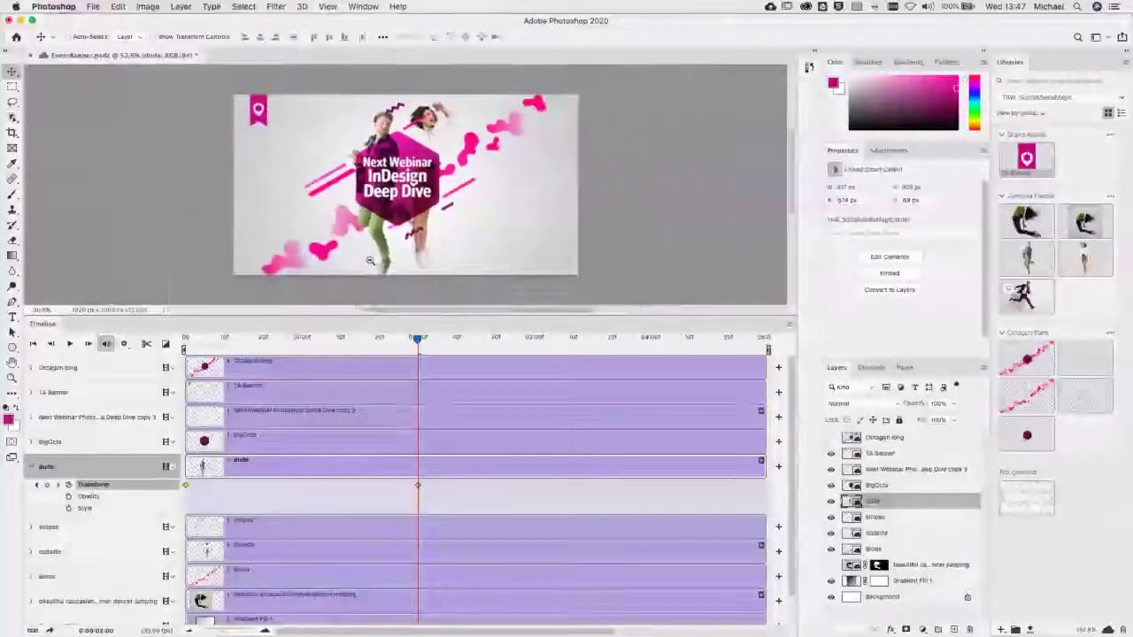
pyautogui.moveTo(391, 226); pyautogui.dragTo(391, 220)
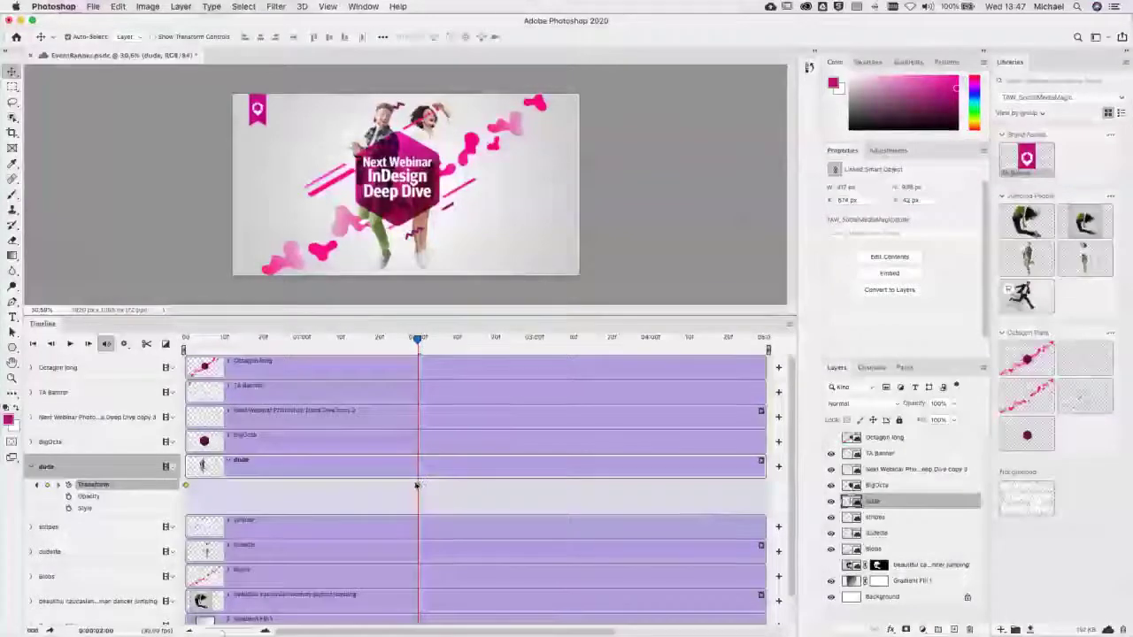
pyautogui.click(69, 486)
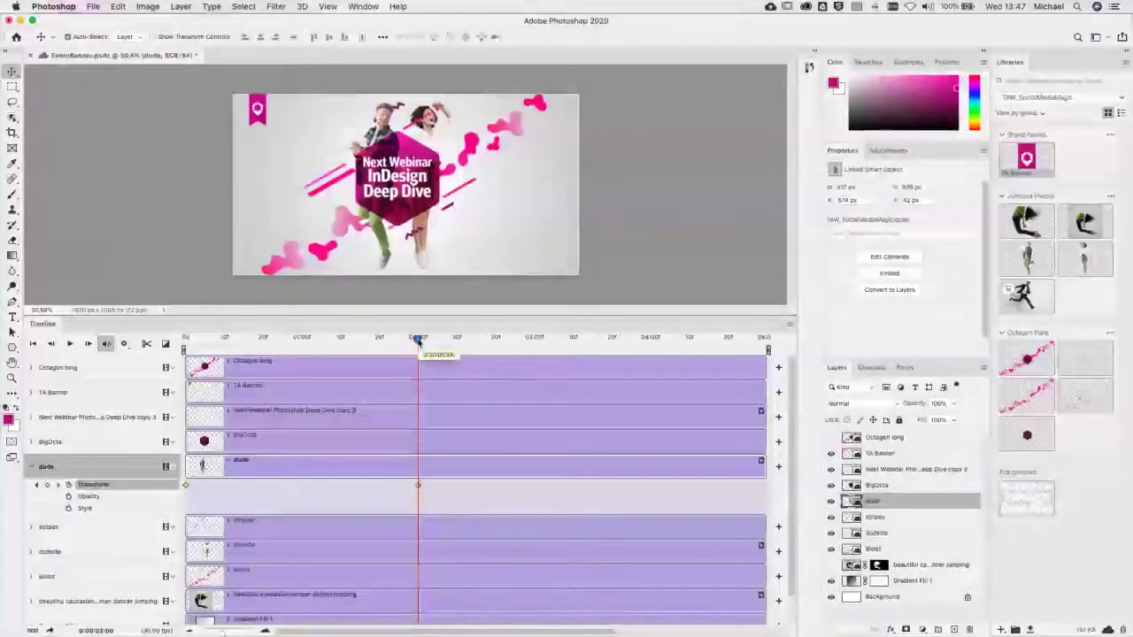
# Step: Add a Transform keyframe at 0:00:04:29 with the dude layer at about 1 px Y, and shift its middle keyframe to about 2.5 seconds
pyautogui.moveTo(419, 342); pyautogui.dragTo(762, 330)
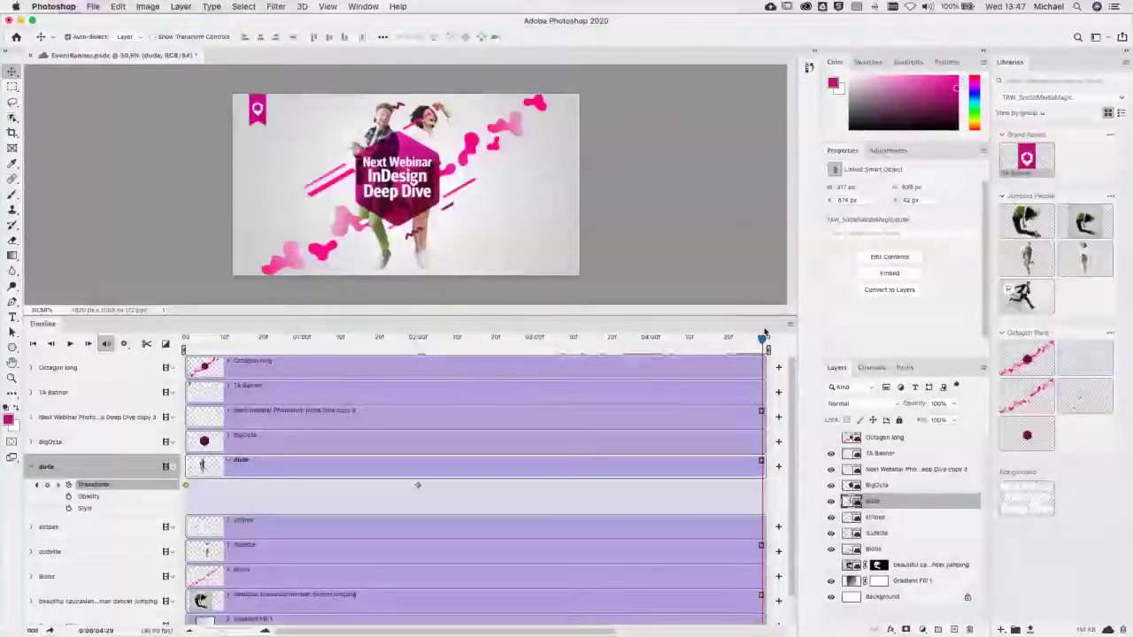
pyautogui.moveTo(385, 124); pyautogui.dragTo(385, 113)
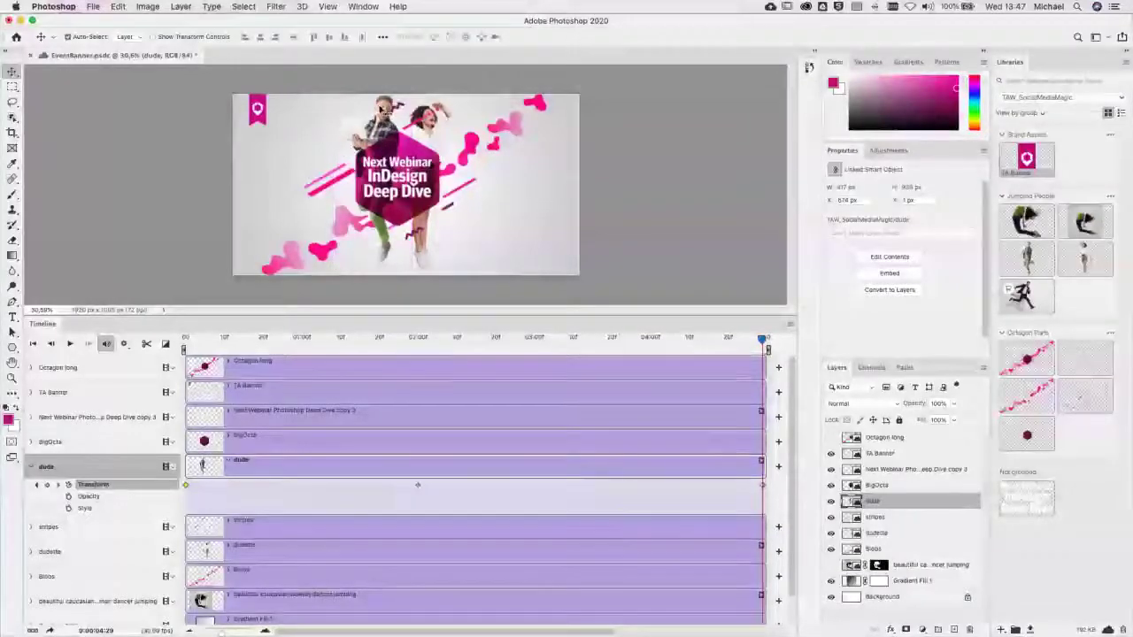
pyautogui.moveTo(762, 339); pyautogui.dragTo(206, 343)
pyautogui.moveTo(417, 485); pyautogui.dragTo(475, 489)
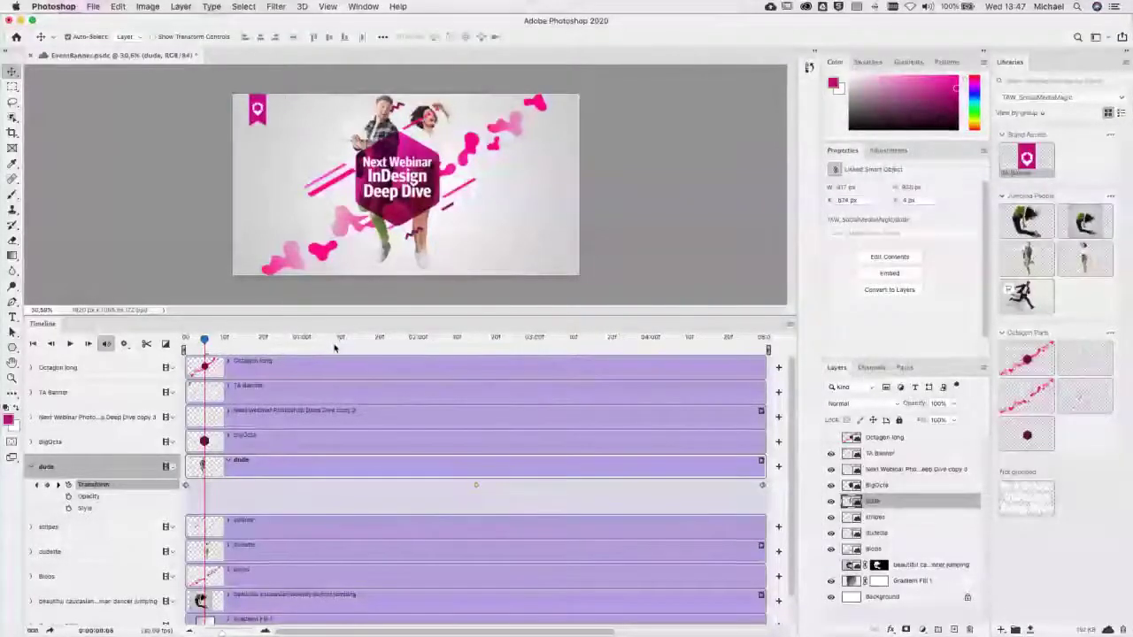
# Step: Play the banner animation from 0:00 to check the dude layer's vertical movement
pyautogui.moveTo(204, 339); pyautogui.dragTo(184, 339)
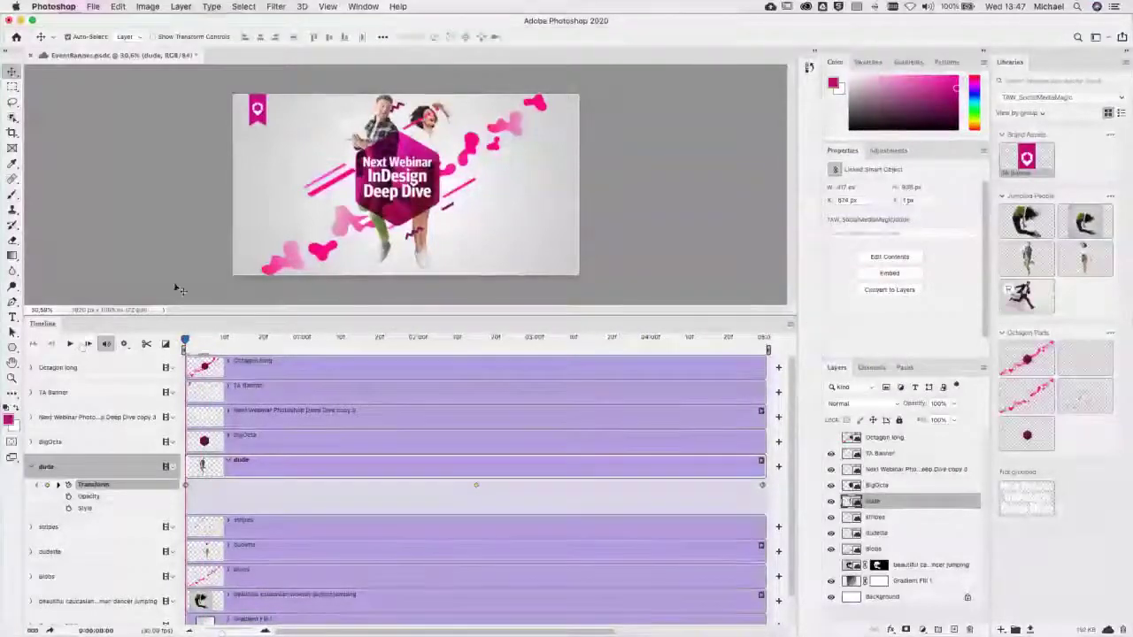
pyautogui.click(71, 344)
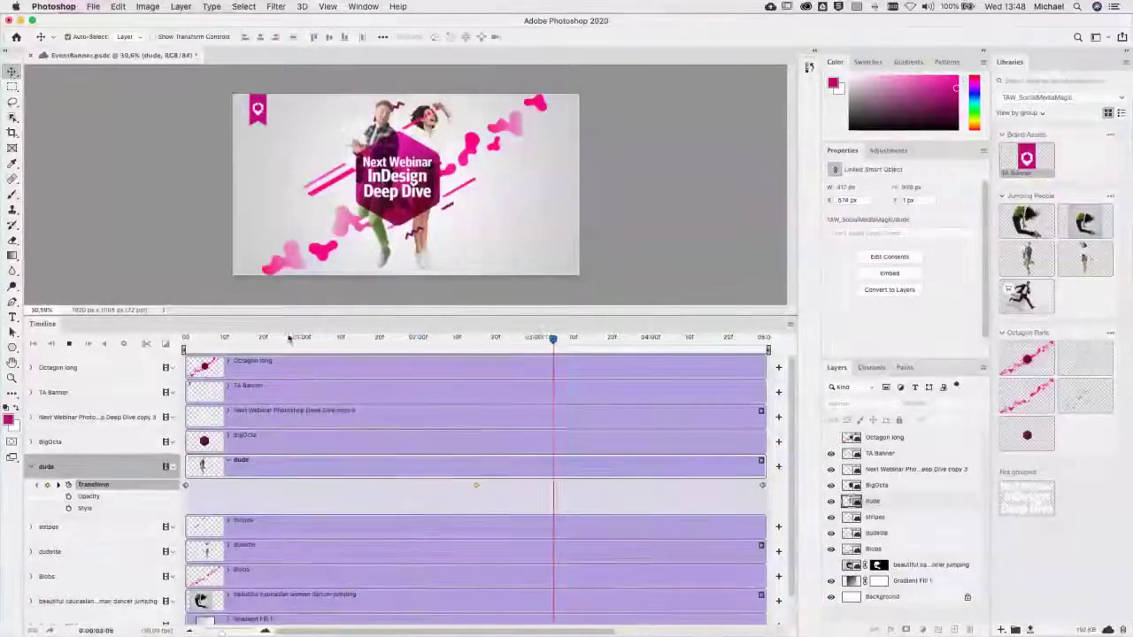
pyautogui.press('space')
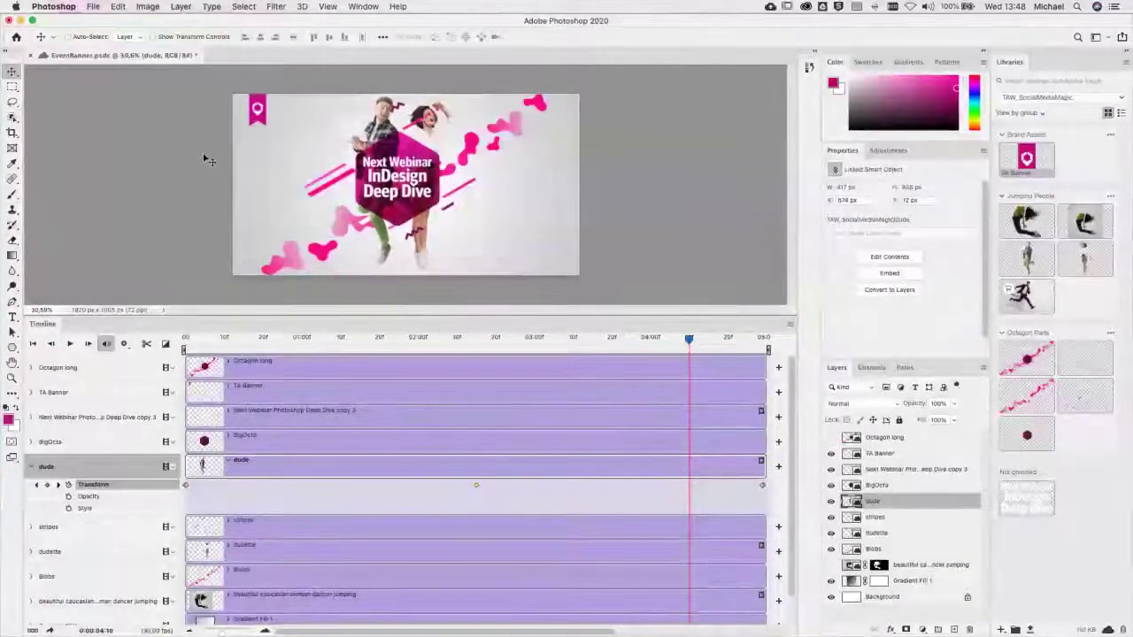
# Step: Open Save for Web and view the whole banner as a PNG-24 export at 50% zoom
pyautogui.press('super+s')
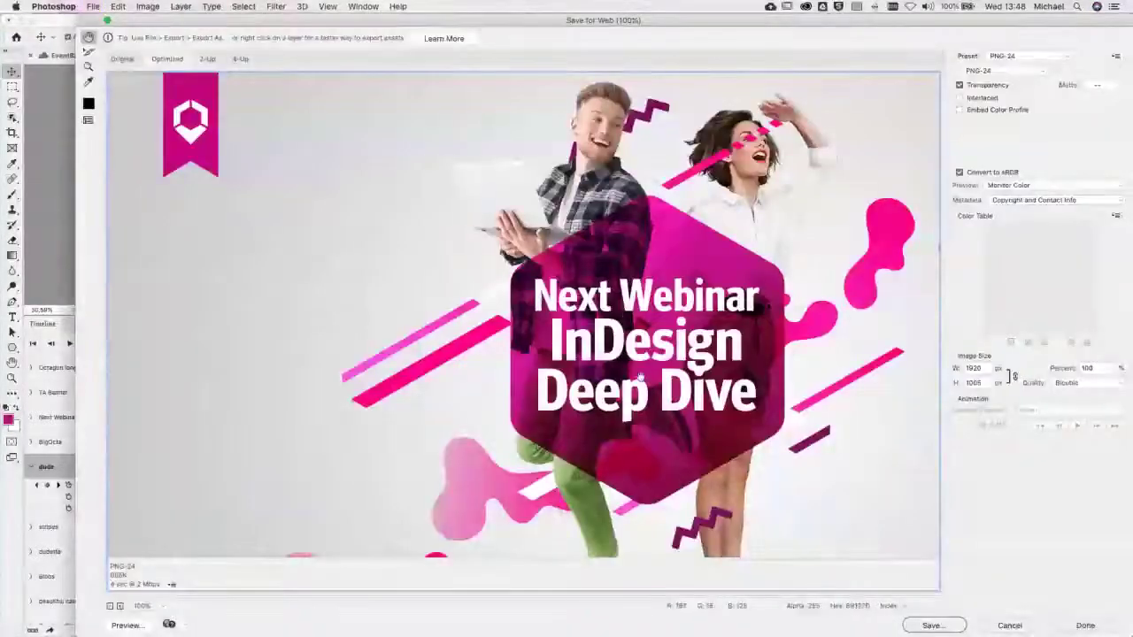
pyautogui.press('super+minus')
pyautogui.press('super+minus')
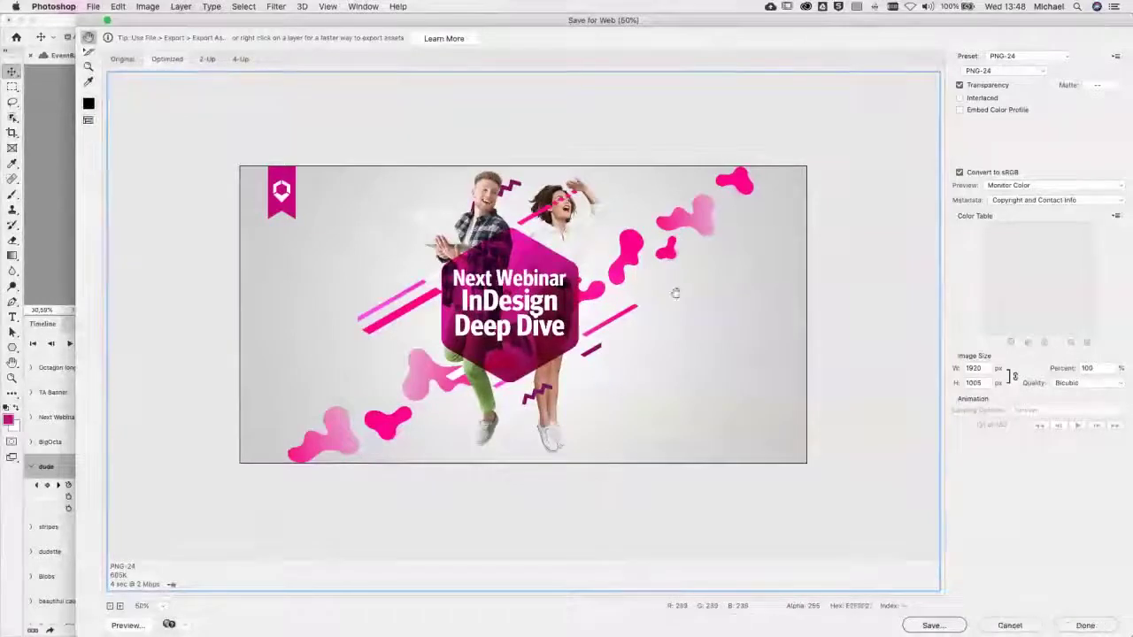
pyautogui.moveTo(692, 24); pyautogui.dragTo(601, 29)
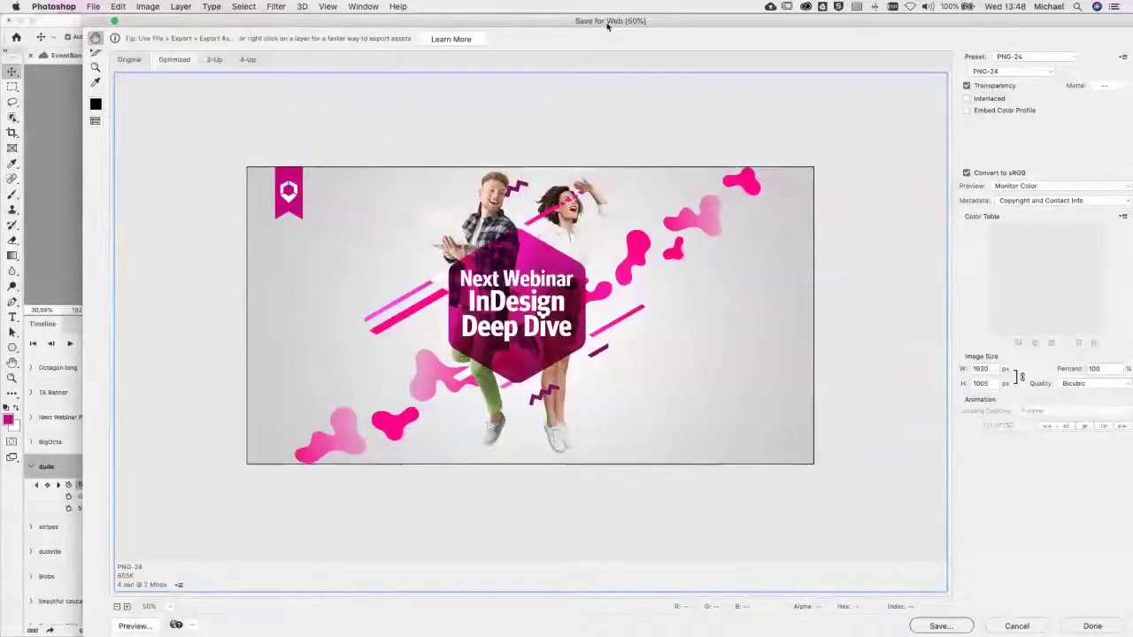
pyautogui.moveTo(607, 25); pyautogui.dragTo(549, 20)
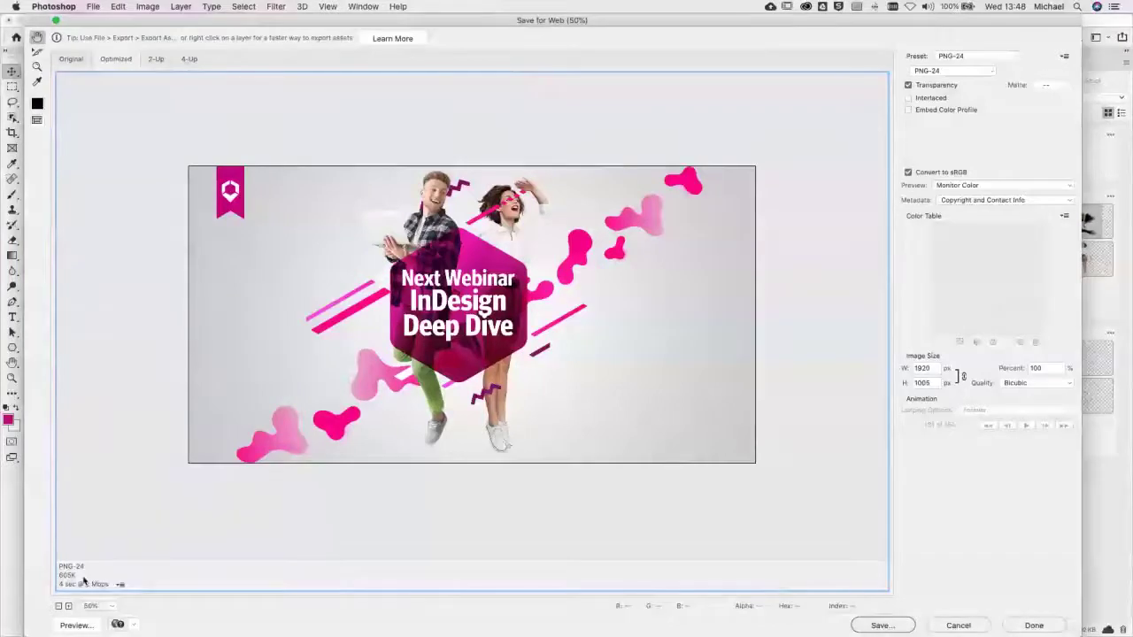
# Step: Try JPEG at quality 80 as the web export format, and cancel the export
pyautogui.click(942, 72)
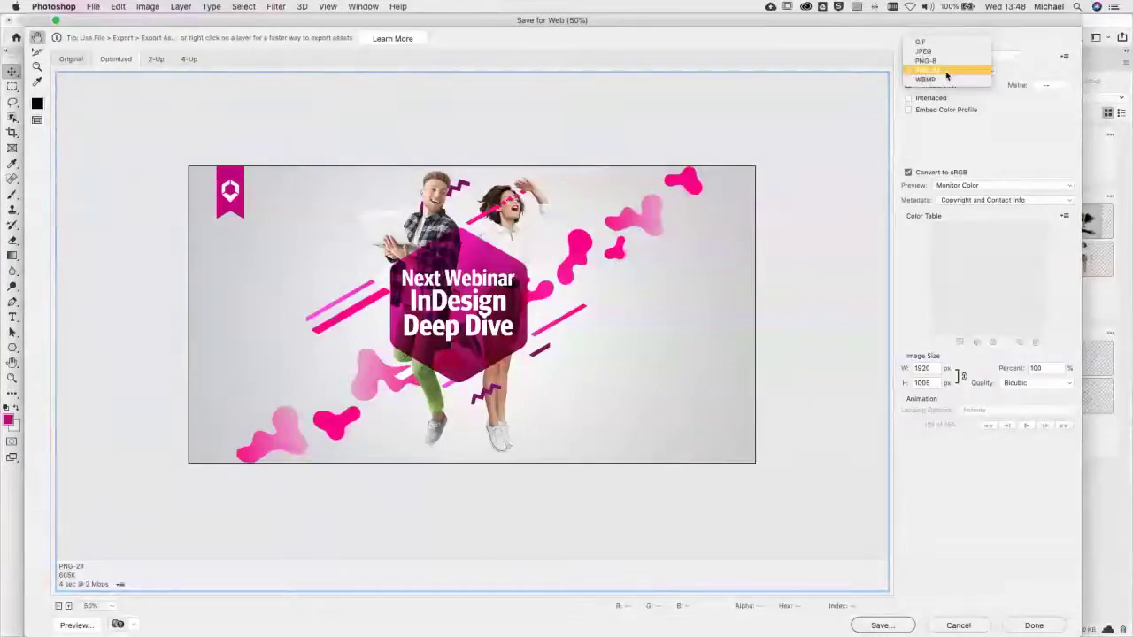
pyautogui.click(925, 52)
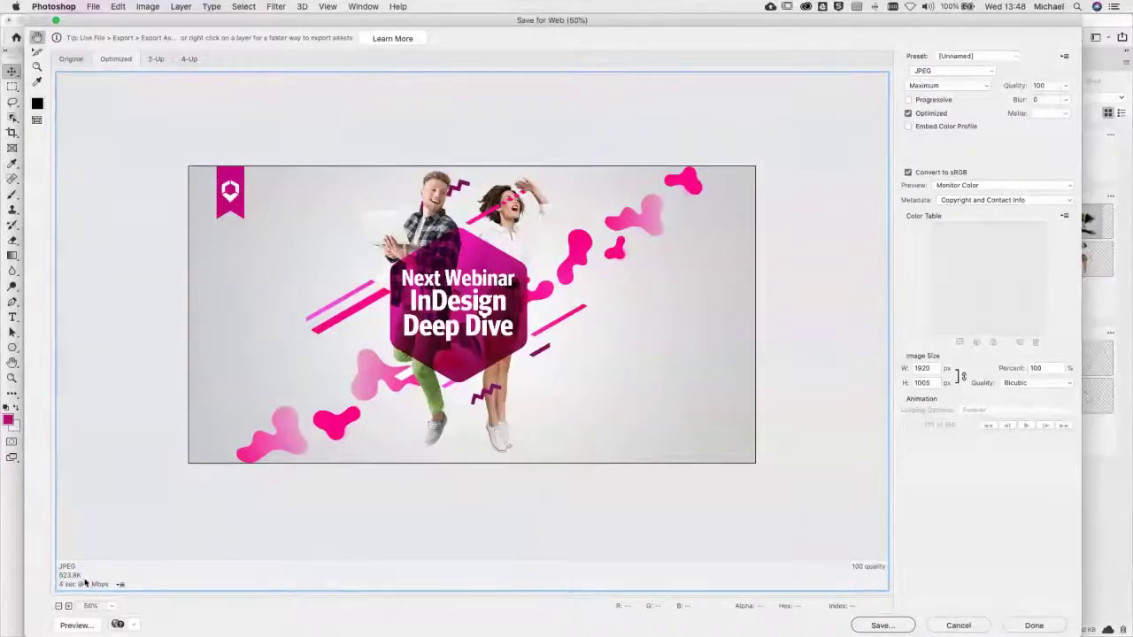
pyautogui.write('80')
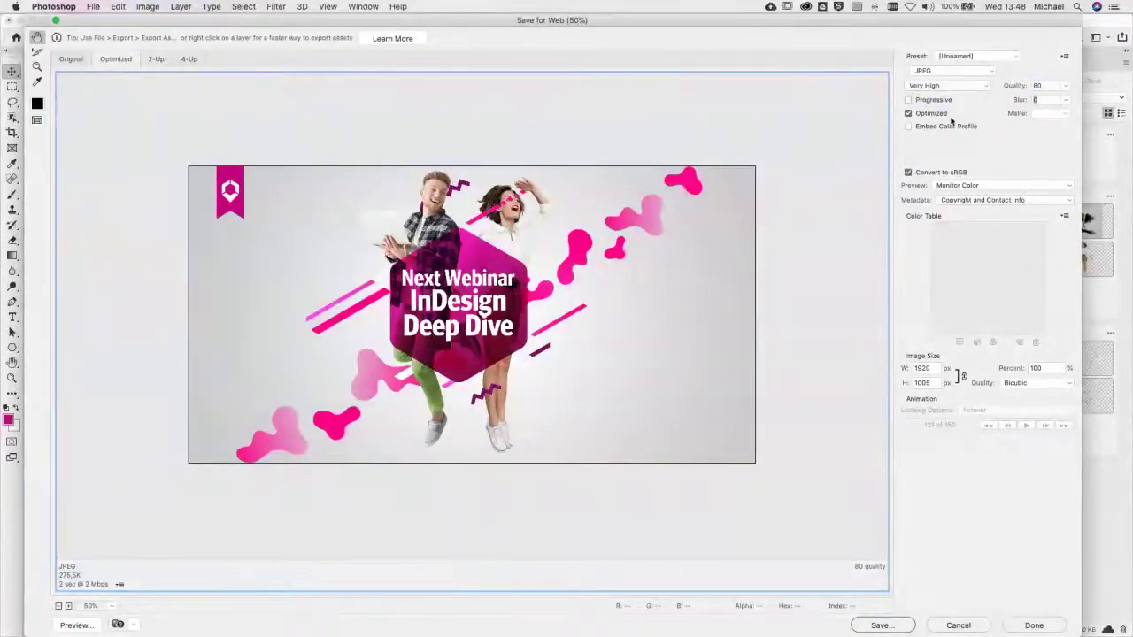
pyautogui.click(1047, 84)
pyautogui.click(963, 627)
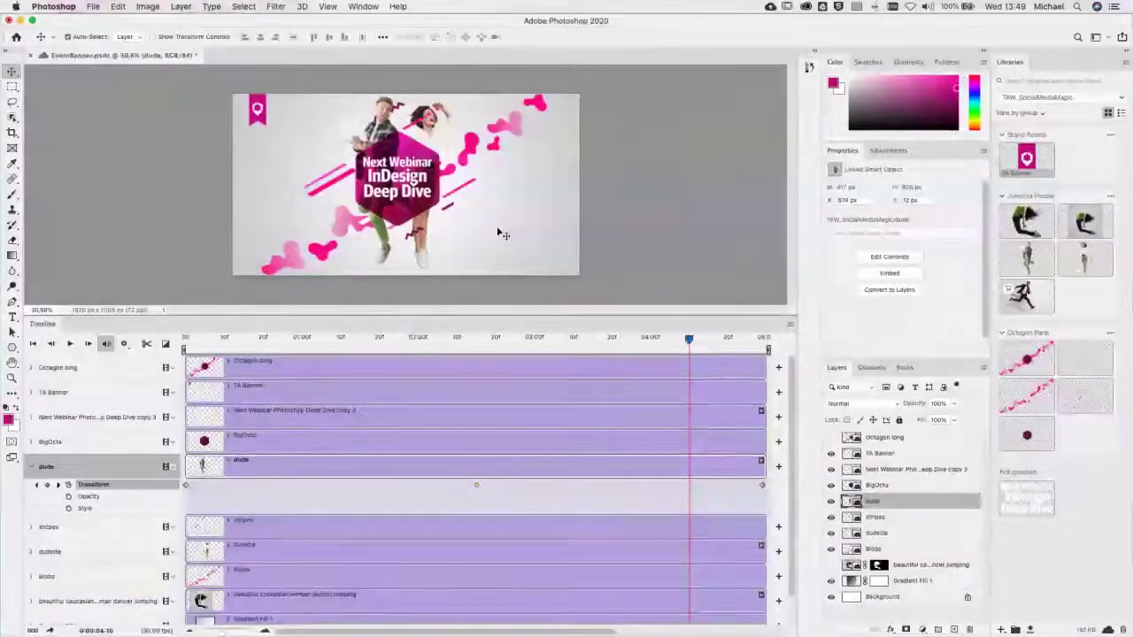
pyautogui.click(98, 9)
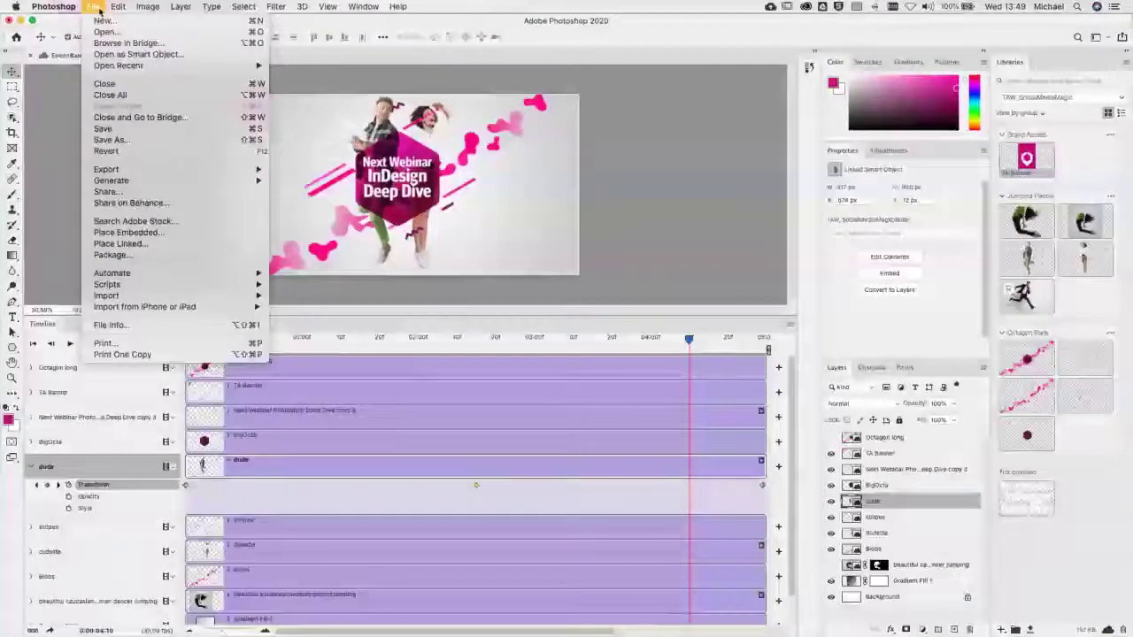
pyautogui.moveTo(110, 181)
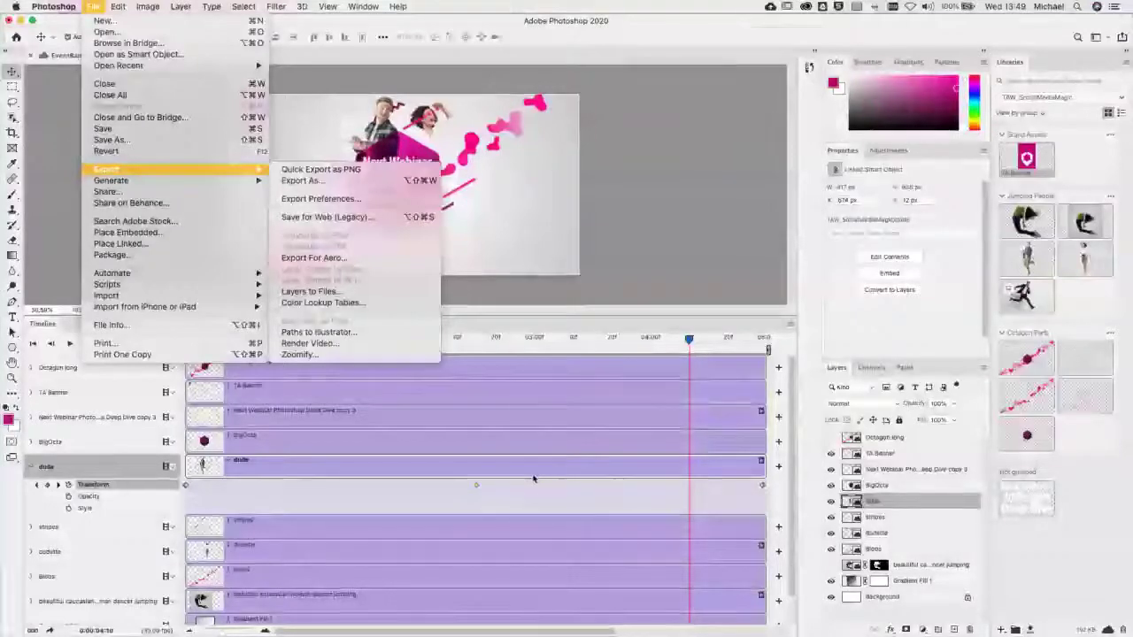
pyautogui.click(707, 170)
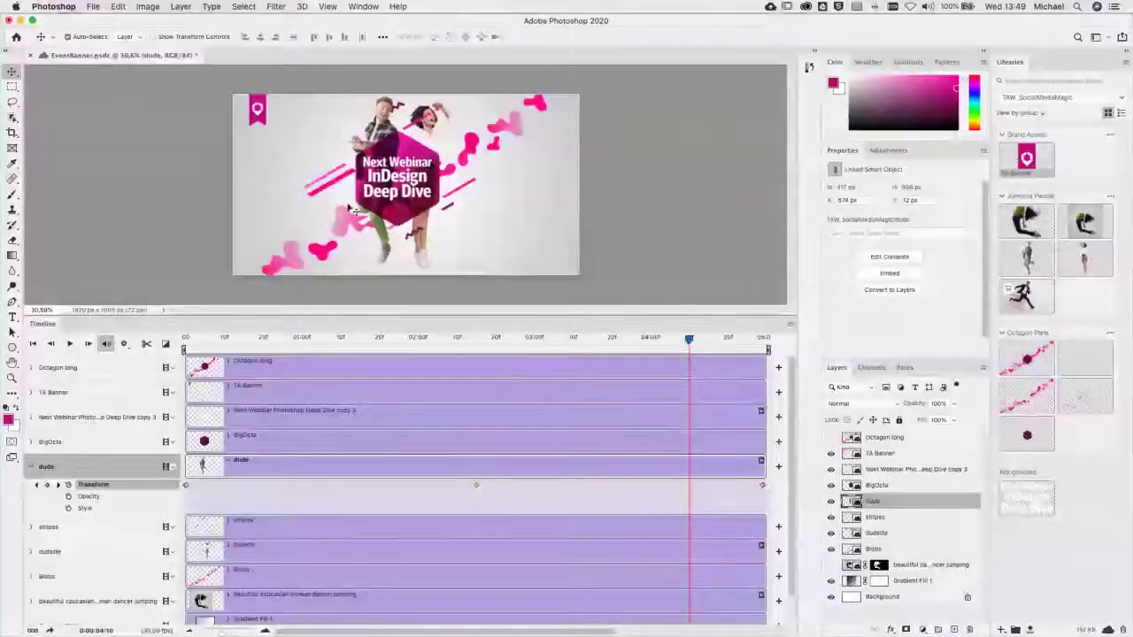